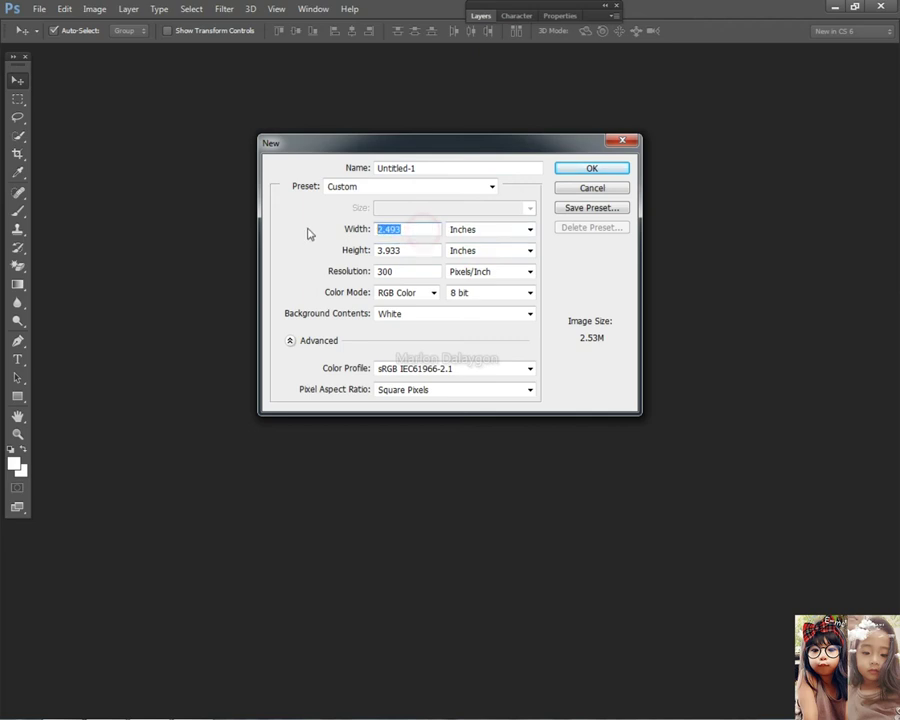
- Create a new 60 by 36 inch document at 72 pixels/inch in CMYK Color mode
{"action": "type", "text": "60"}
{"action": "key", "text": "Tab"}
{"action": "type", "text": "36"}
{"action": "left_click", "coordinate": [422, 292]}
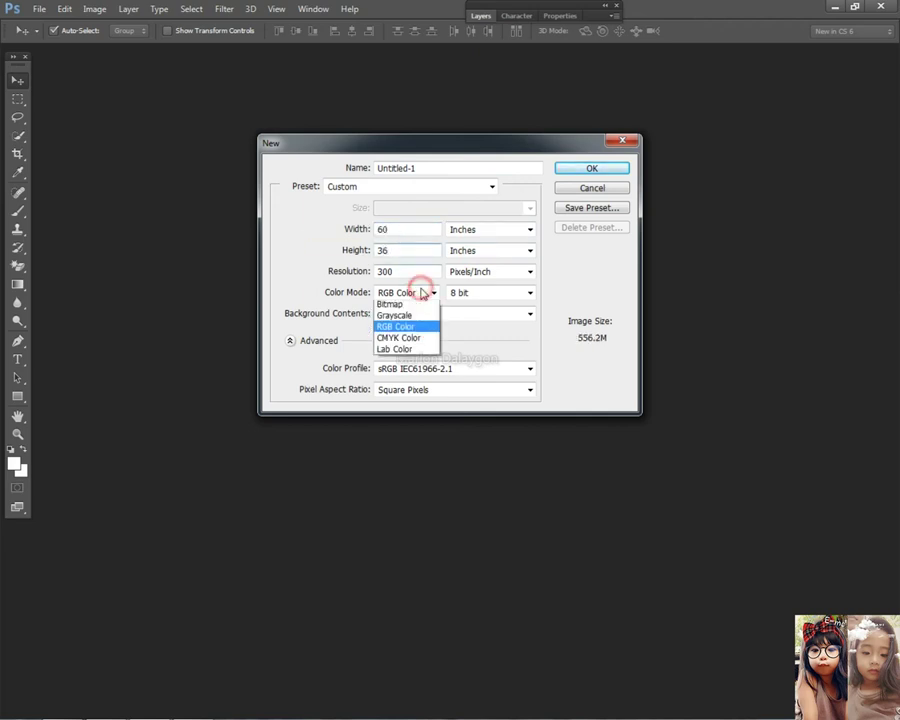
{"action": "left_click", "coordinate": [402, 338]}
{"action": "left_click_drag", "start_coordinate": [411, 272], "coordinate": [262, 263]}
{"action": "type", "text": "72"}
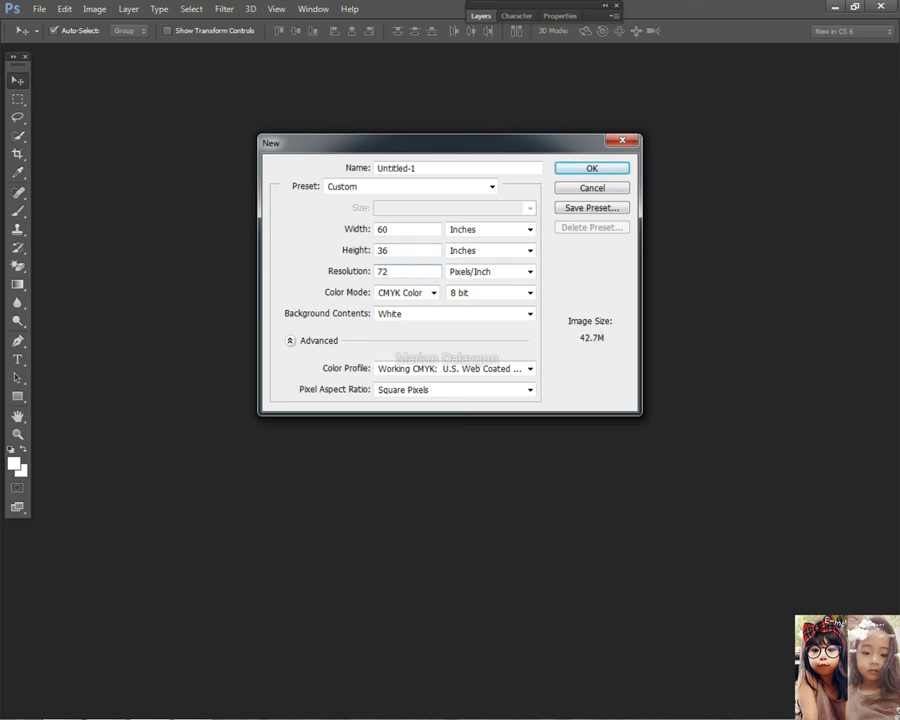
{"action": "left_click", "coordinate": [462, 313]}
{"action": "left_click", "coordinate": [440, 340]}
{"action": "key", "text": "Return"}
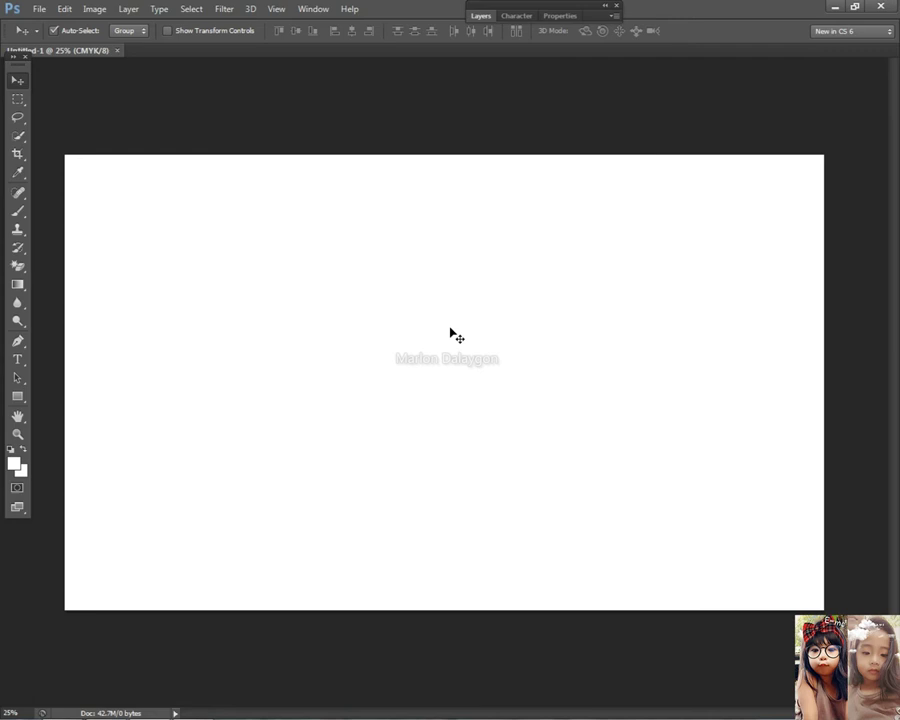
{"action": "scroll", "coordinate": [461, 295], "scroll_direction": "down", "scroll_amount": 1}
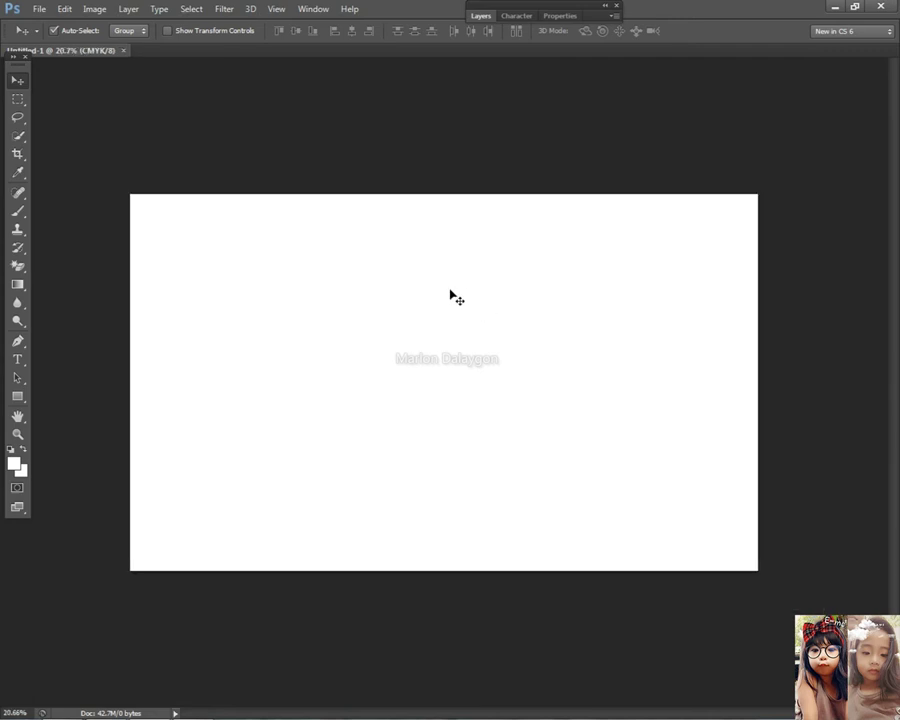
- Add the text "Algem's" in the upper part of the canvas and colour it black
{"action": "left_click", "coordinate": [17, 360]}
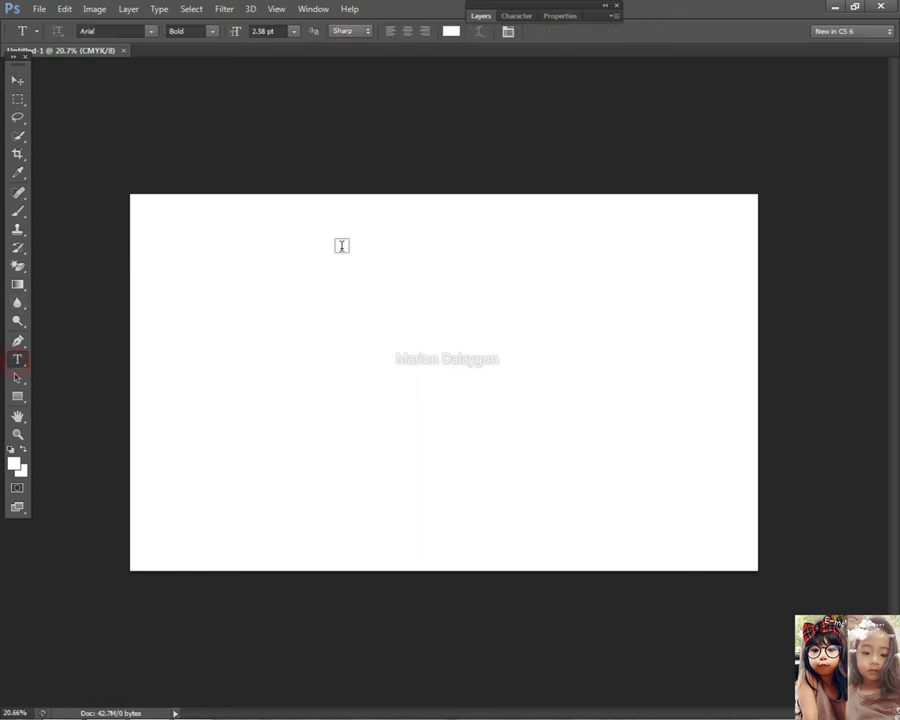
{"action": "left_click", "coordinate": [310, 267]}
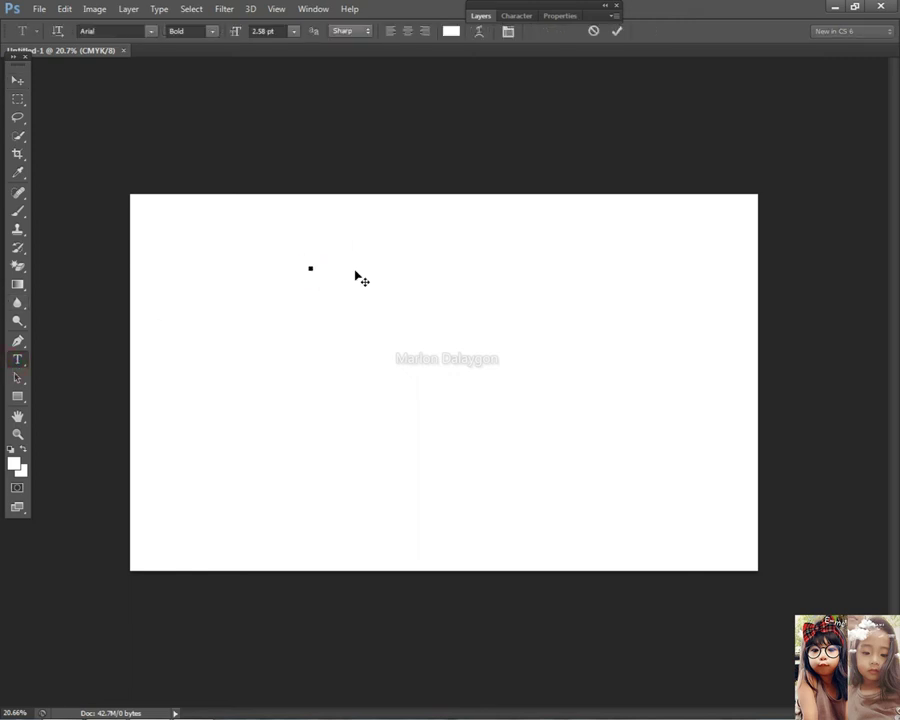
{"action": "left_click", "coordinate": [451, 31]}
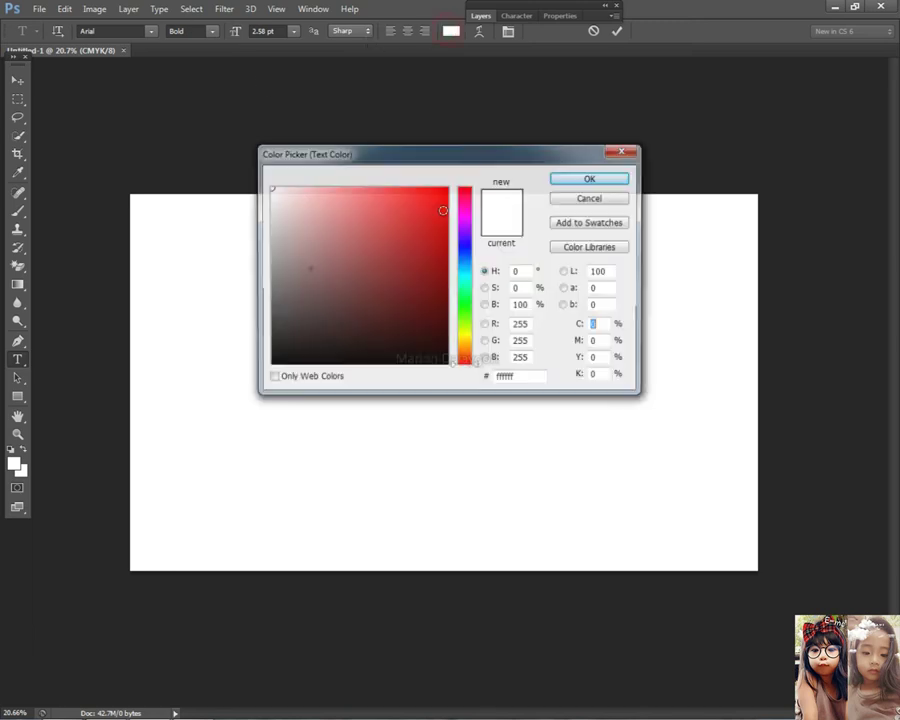
{"action": "left_click_drag", "start_coordinate": [290, 350], "coordinate": [151, 486]}
{"action": "left_click", "coordinate": [576, 178]}
{"action": "left_click", "coordinate": [17, 79]}
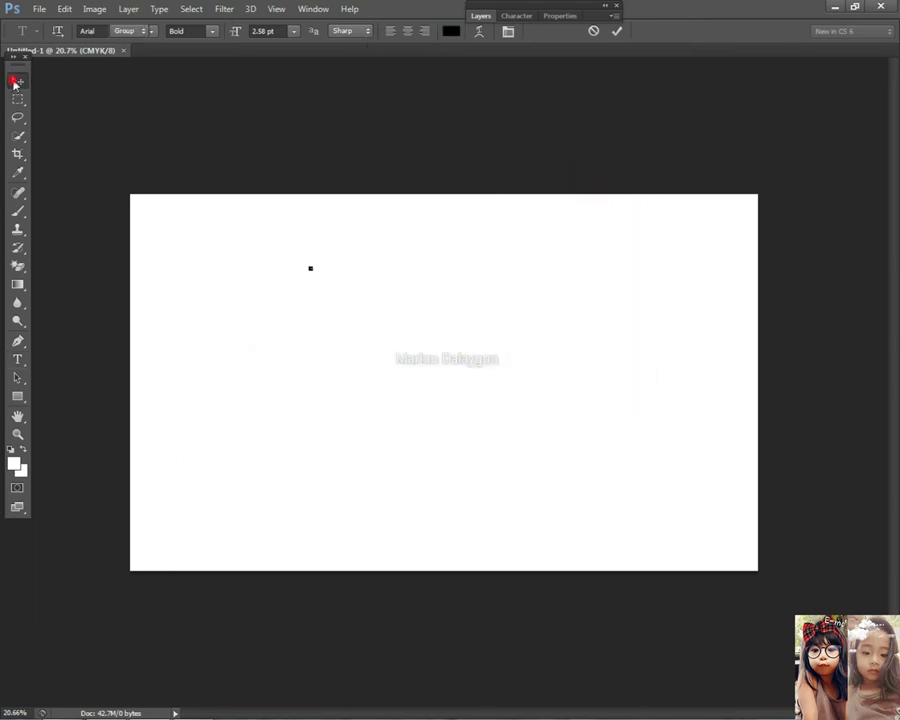
- Scale the "Algem's" text up to a large headline and centre it horizontally near the canvas's upper edge
{"action": "key", "text": "ctrl+t"}
{"action": "left_click_drag", "start_coordinate": [312, 267], "coordinate": [655, 253]}
{"action": "left_click_drag", "start_coordinate": [534, 233], "coordinate": [470, 258]}
{"action": "left_click_drag", "start_coordinate": [562, 289], "coordinate": [645, 311]}
{"action": "key", "text": "Return"}
{"action": "key", "text": "Right"}
{"action": "key", "text": "Right"}
{"action": "key", "text": "Right"}
{"action": "key", "text": "Right"}
{"action": "key", "text": "Right"}
{"action": "key", "text": "Right"}
{"action": "key", "text": "Right"}
{"action": "key", "text": "Right"}
{"action": "key", "text": "Right"}
{"action": "key", "text": "Right"}
{"action": "key", "text": "Right"}
{"action": "key", "text": "Right"}
{"action": "key", "text": "Right"}
{"action": "key", "text": "Right"}
{"action": "key", "text": "Right"}
{"action": "key", "text": "Right"}
{"action": "key", "text": "Right"}
{"action": "key", "text": "Right"}
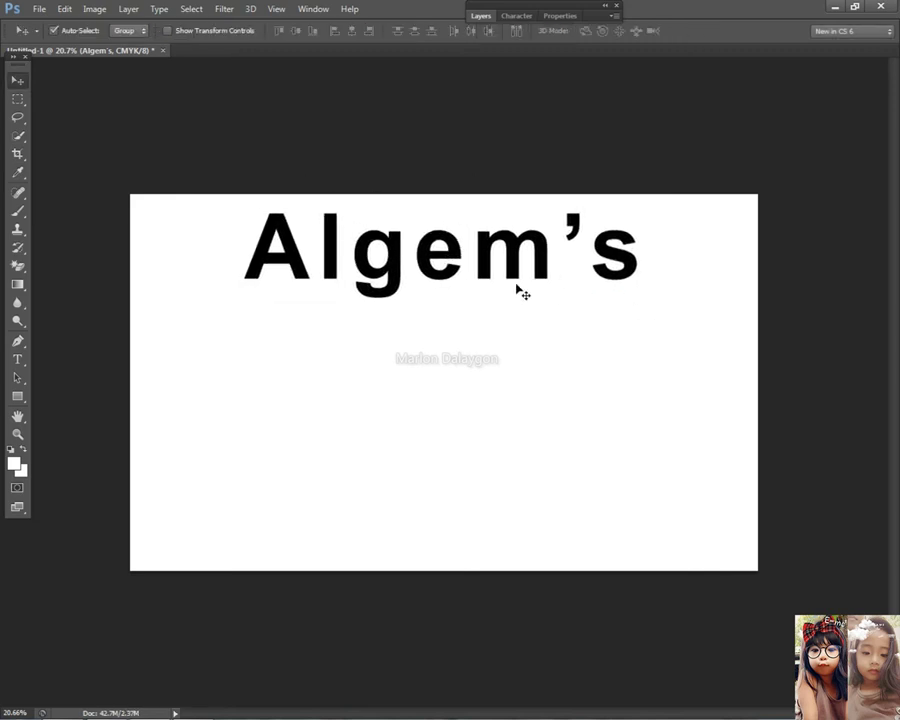
{"action": "scroll", "coordinate": [516, 284], "scroll_direction": "down", "scroll_amount": 3}
{"action": "scroll", "coordinate": [400, 265], "scroll_direction": "up", "scroll_amount": 2}
{"action": "left_click_drag", "start_coordinate": [414, 272], "coordinate": [314, 366]}
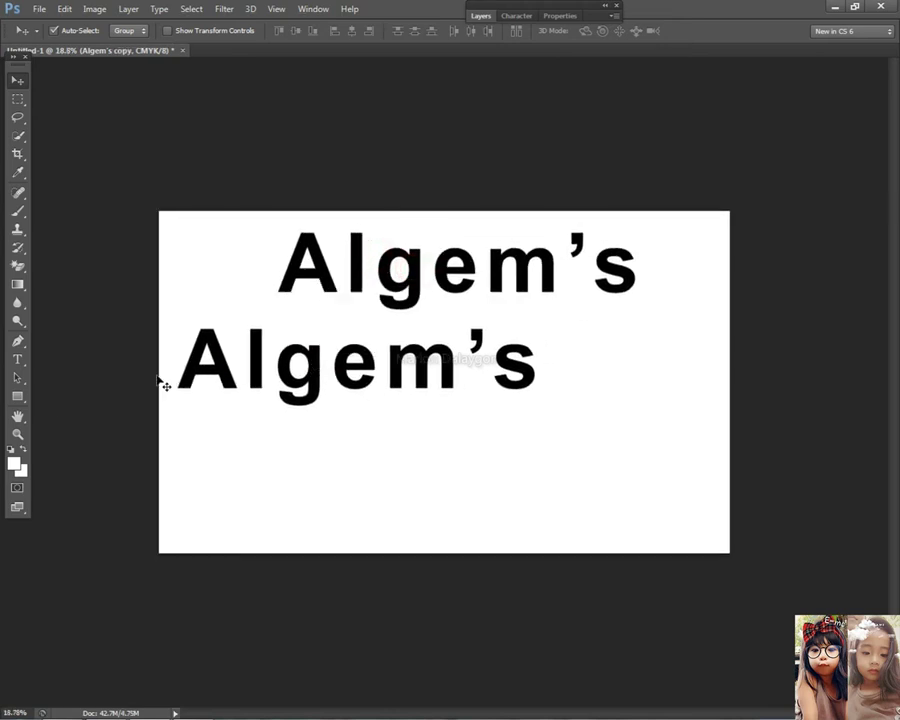
{"action": "key", "text": "ctrl+z"}
- Change the font of the whole "Algem's" text to Arial Rounded
{"action": "left_click", "coordinate": [17, 359]}
{"action": "left_click", "coordinate": [429, 276]}
{"action": "key", "text": "ctrl+a"}
{"action": "left_click", "coordinate": [113, 29]}
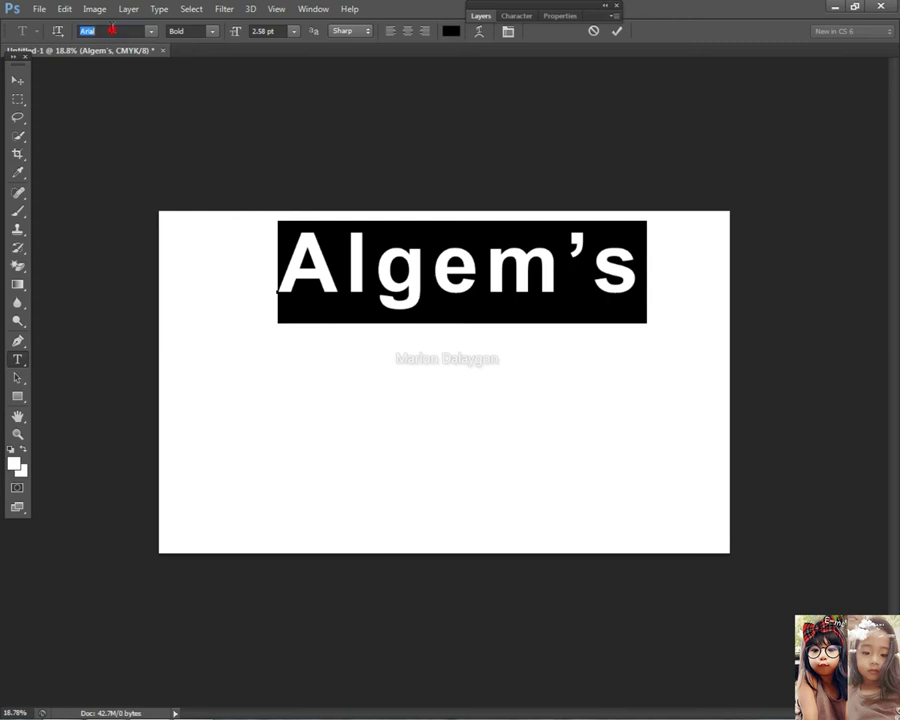
{"action": "key", "text": "Down"}
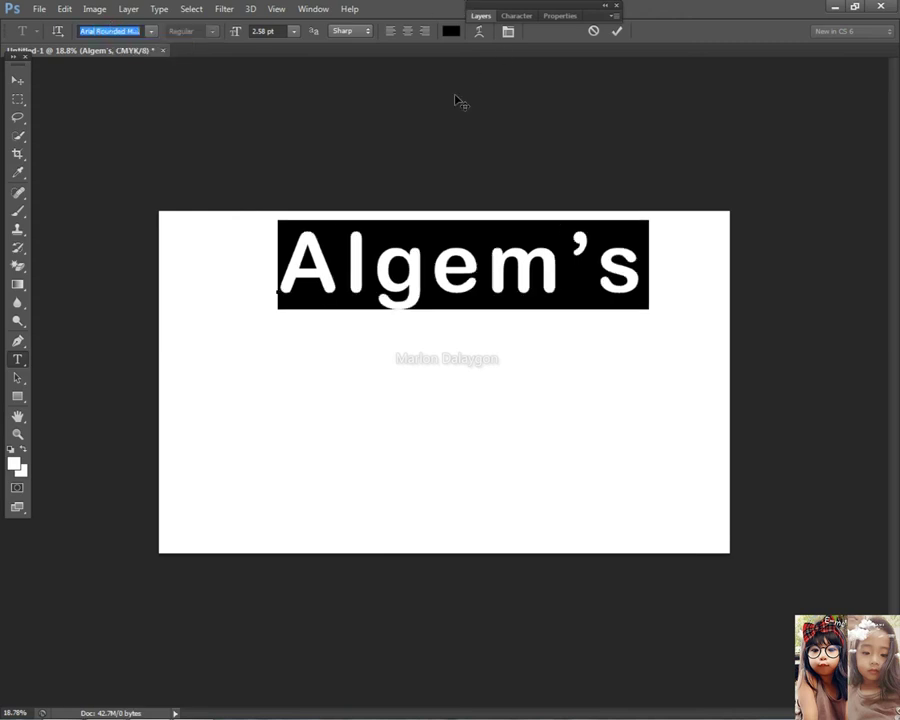
{"action": "left_click", "coordinate": [509, 33]}
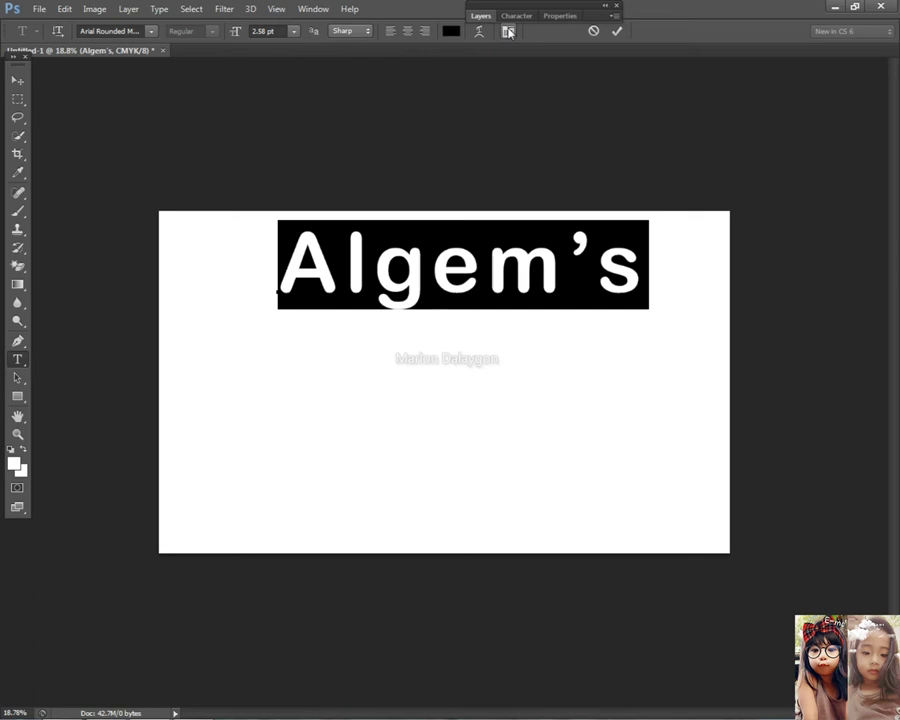
{"action": "scroll", "coordinate": [575, 130], "scroll_direction": "down", "scroll_amount": 4}
{"action": "scroll", "coordinate": [575, 130], "scroll_direction": "up", "scroll_amount": 4}
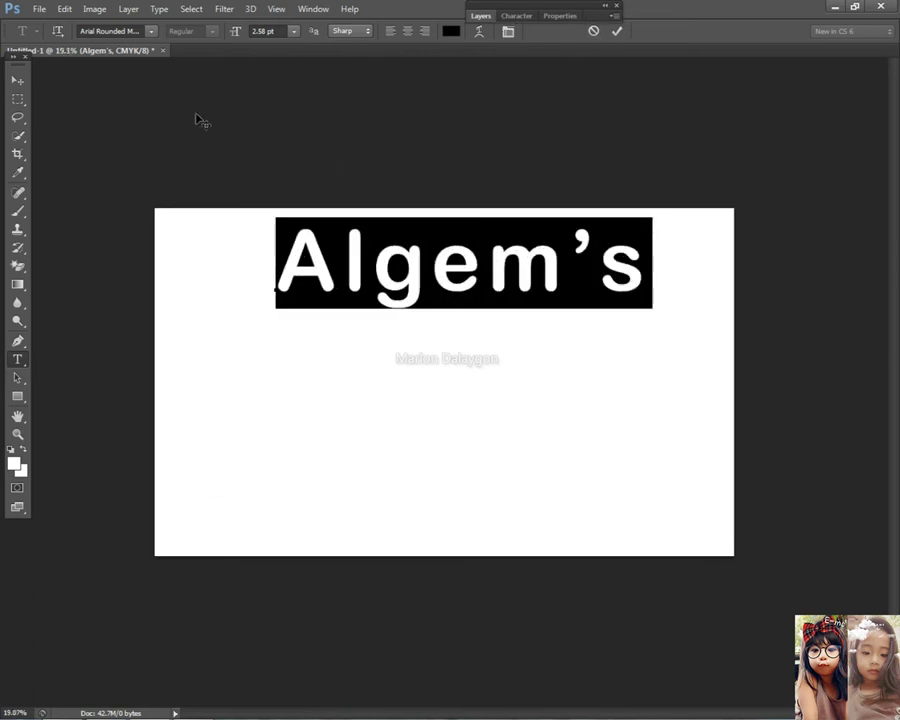
- Add a black outside Stroke effect to the "Algem's" layer to thicken its letters
{"action": "left_click", "coordinate": [485, 17]}
{"action": "left_click", "coordinate": [583, 90]}
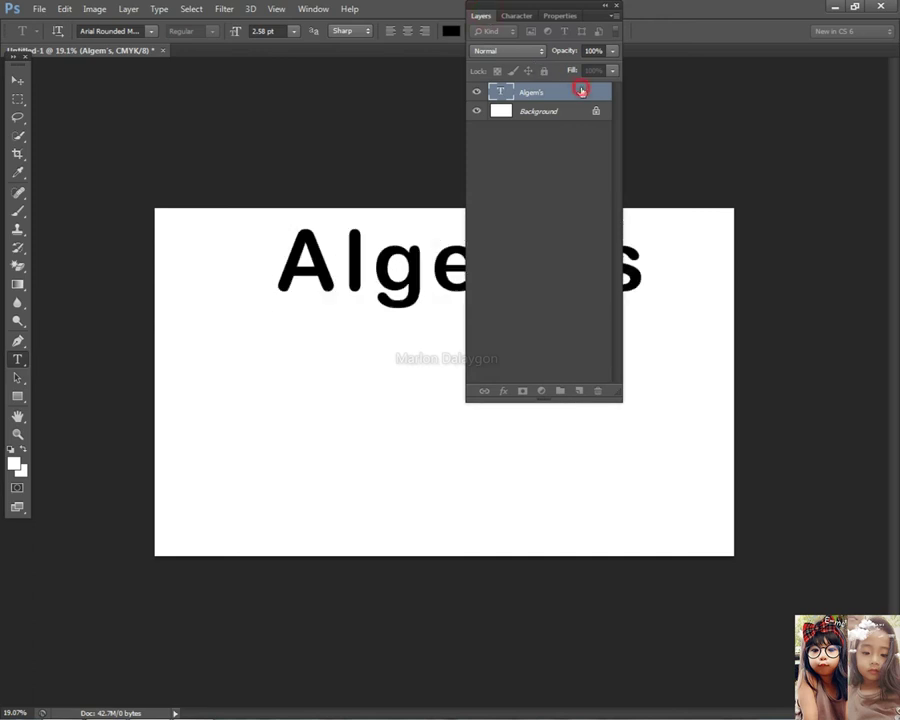
{"action": "double_click", "coordinate": [583, 90]}
{"action": "left_click", "coordinate": [265, 230]}
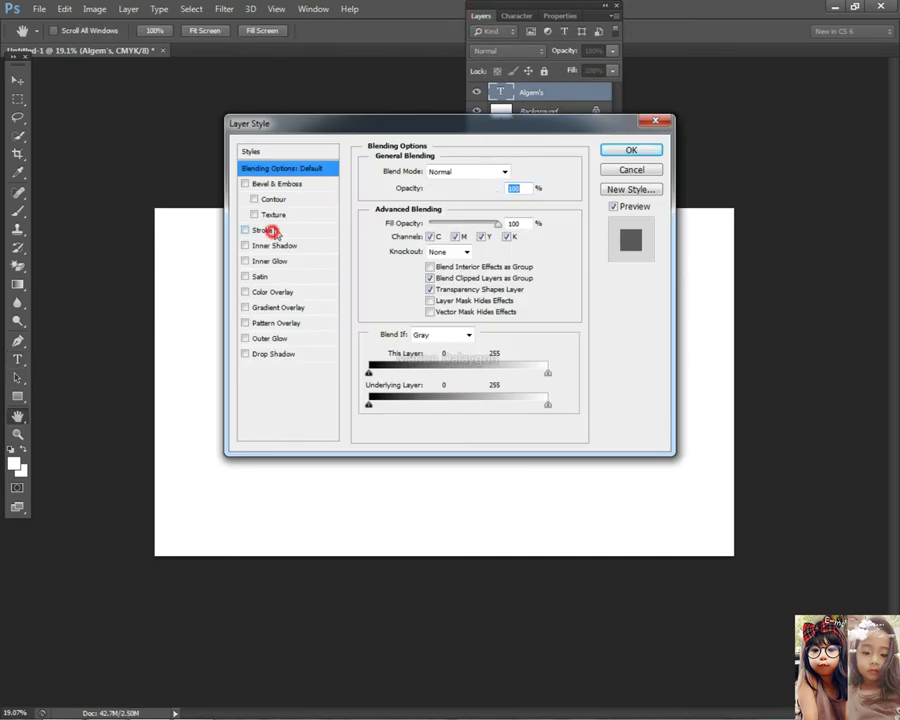
{"action": "left_click_drag", "start_coordinate": [407, 130], "coordinate": [620, 336]}
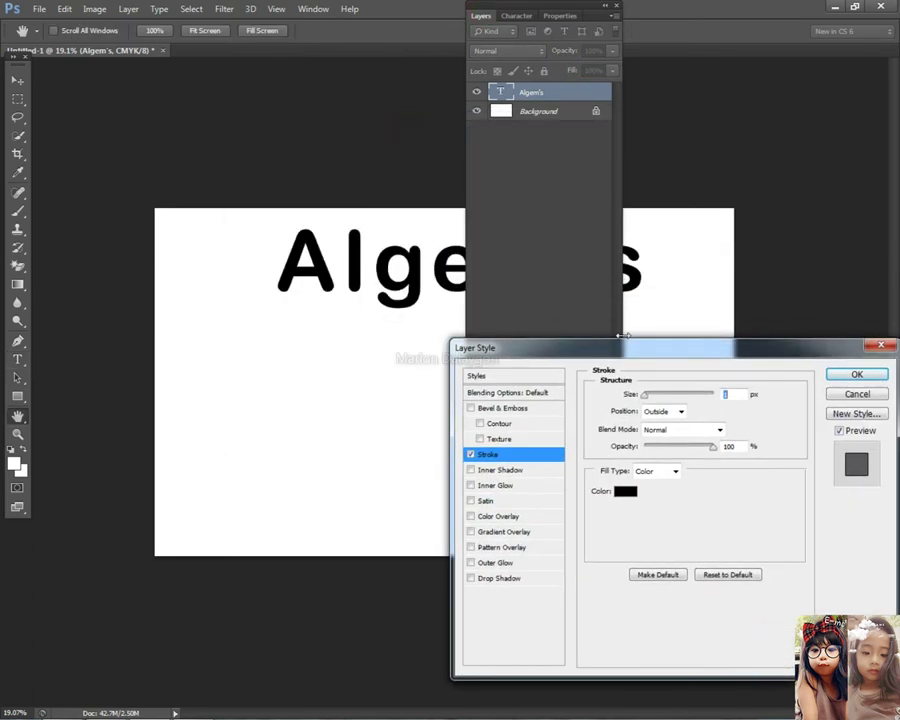
{"action": "left_click_drag", "start_coordinate": [656, 398], "coordinate": [653, 399]}
{"action": "left_click", "coordinate": [866, 380]}
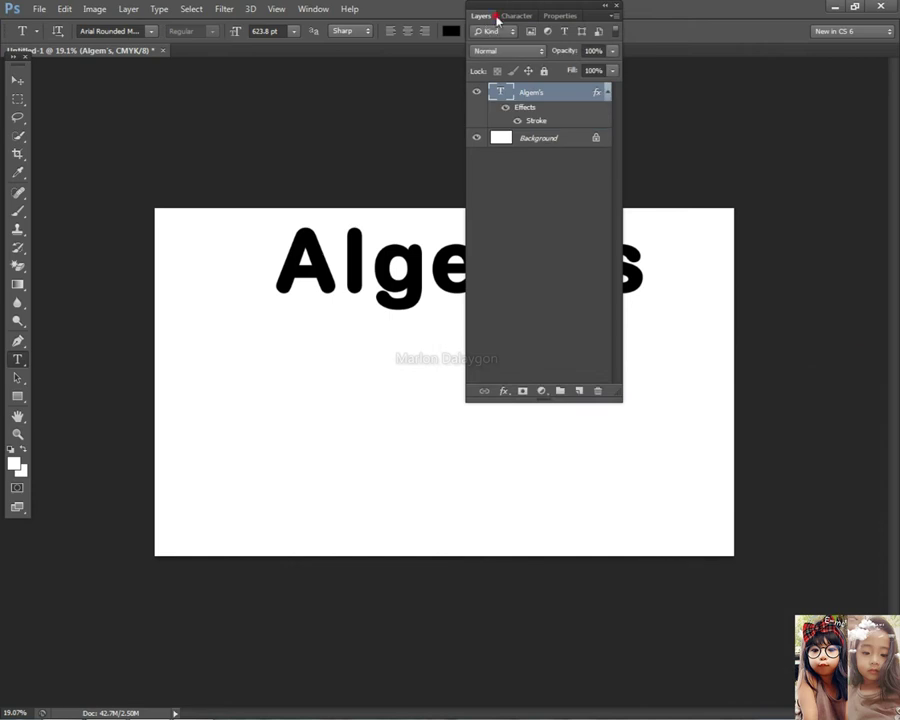
{"action": "double_click", "coordinate": [497, 19]}
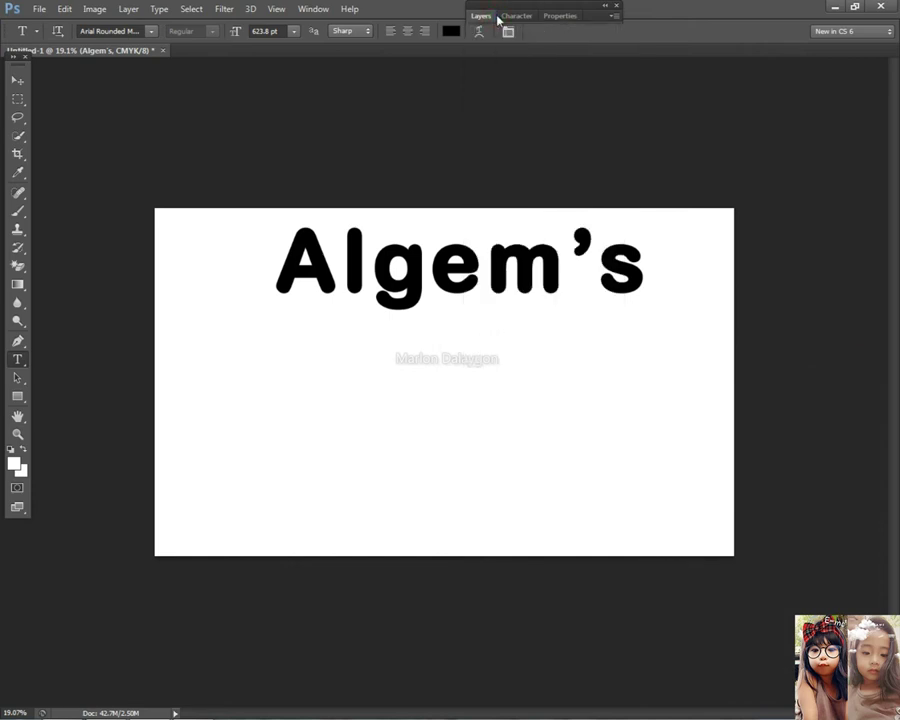
- Set the tracking of the whole "Algem's" text to 0
{"action": "left_click", "coordinate": [412, 275]}
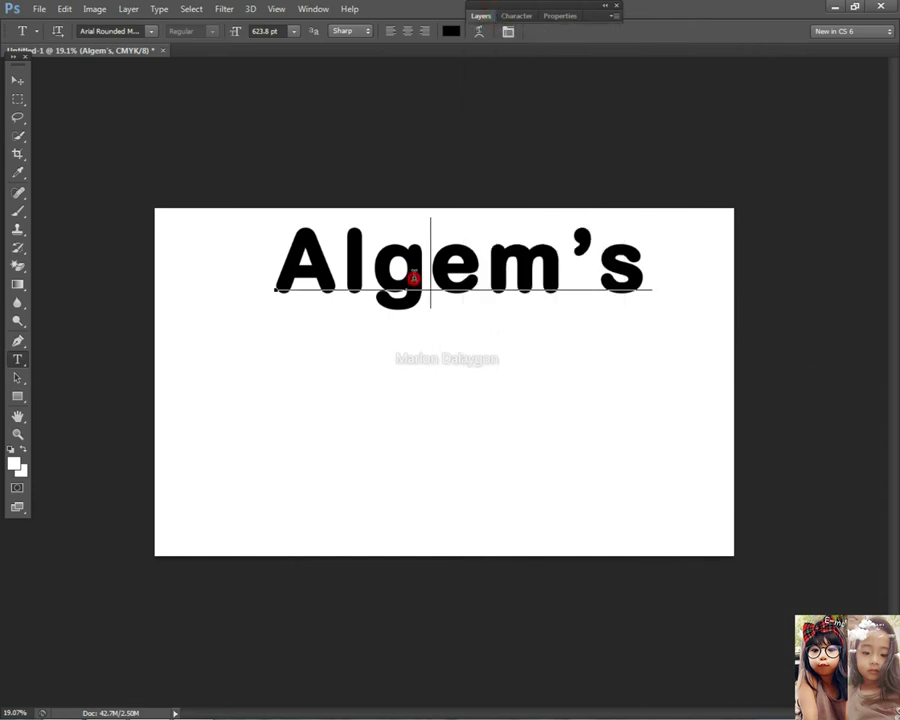
{"action": "key", "text": "ctrl+a"}
{"action": "left_click", "coordinate": [516, 16]}
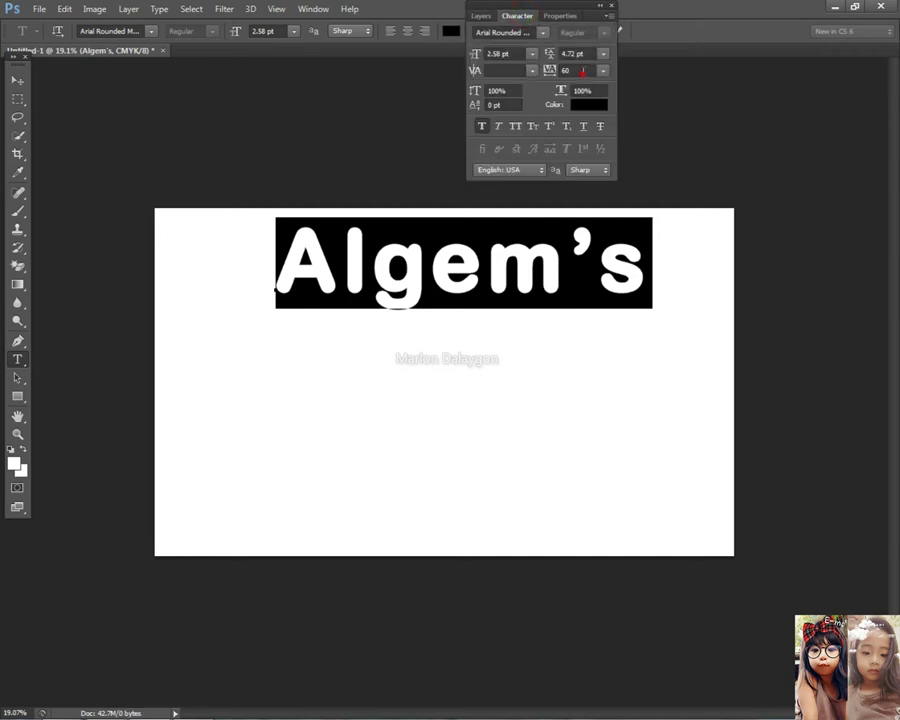
{"action": "left_click", "coordinate": [582, 70]}
{"action": "type", "text": "0"}
{"action": "key", "text": "Return"}
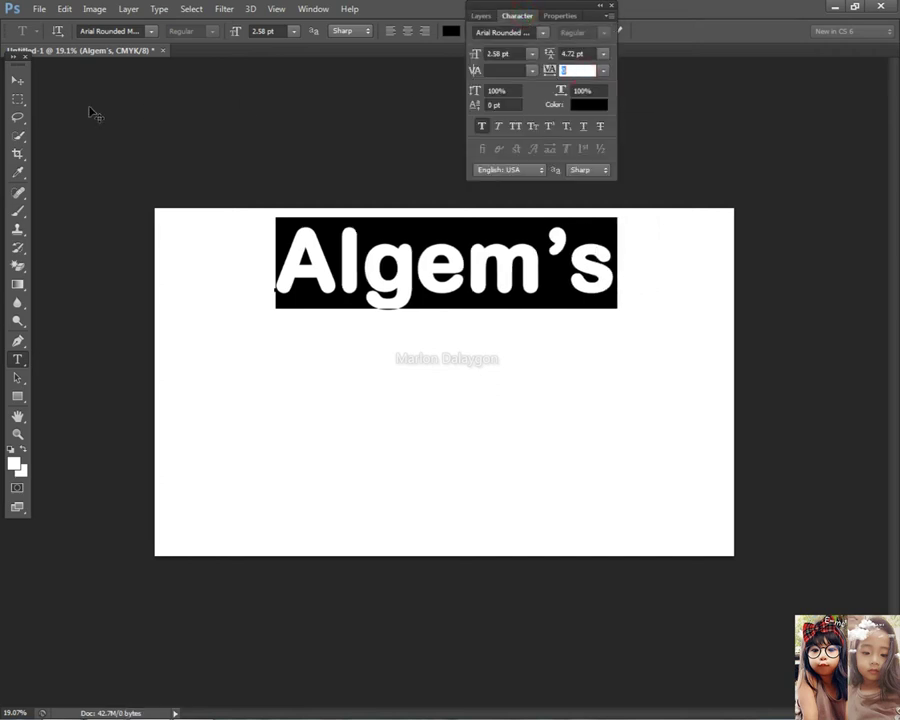
- Scale the "Algem's" text up slightly to a font size of about 640 pt
{"action": "left_click", "coordinate": [18, 81]}
{"action": "scroll", "coordinate": [421, 231], "scroll_direction": "down", "scroll_amount": 2}
{"action": "key", "text": "ctrl+t"}
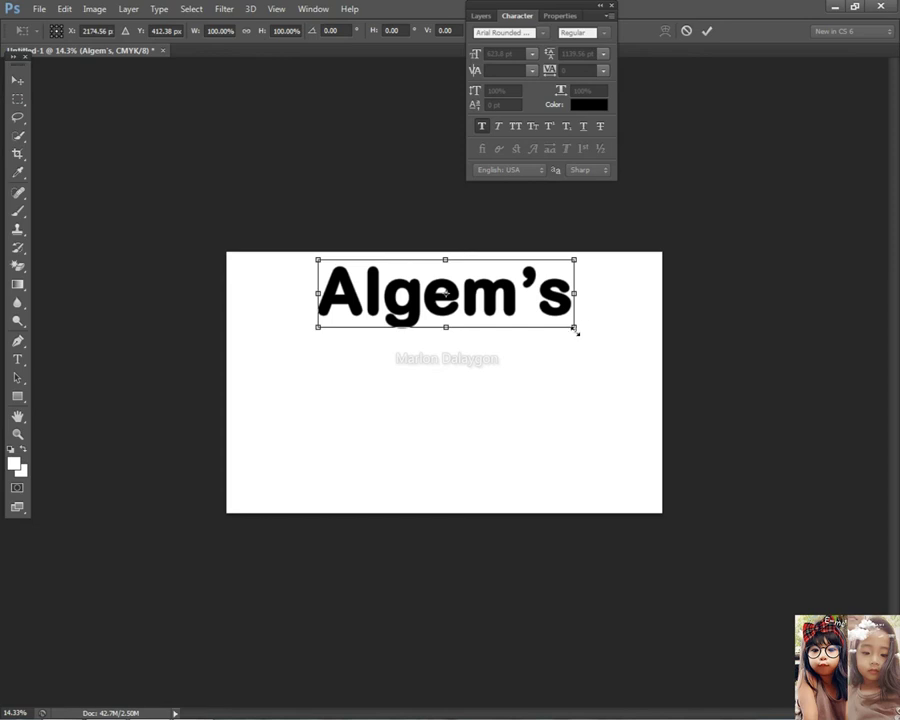
{"action": "left_click_drag", "start_coordinate": [577, 330], "coordinate": [583, 336]}
{"action": "key", "text": "Return"}
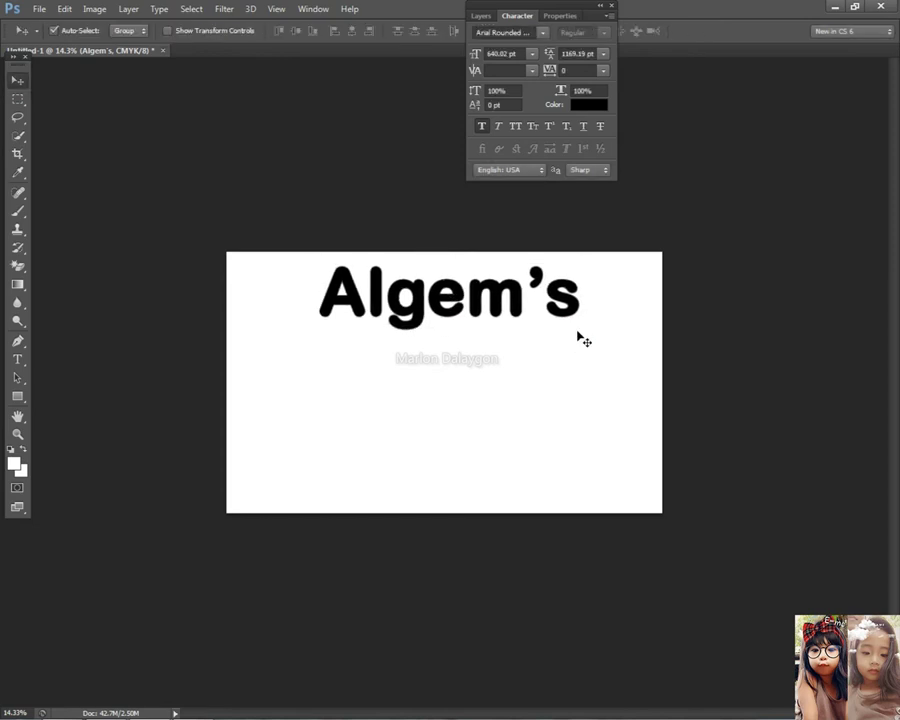
- Duplicate the "Algem's" text below the original and replace the copy's wording with "Frozen Meat Product"
{"action": "left_click_drag", "start_coordinate": [478, 302], "coordinate": [400, 394], "text": "alt"}
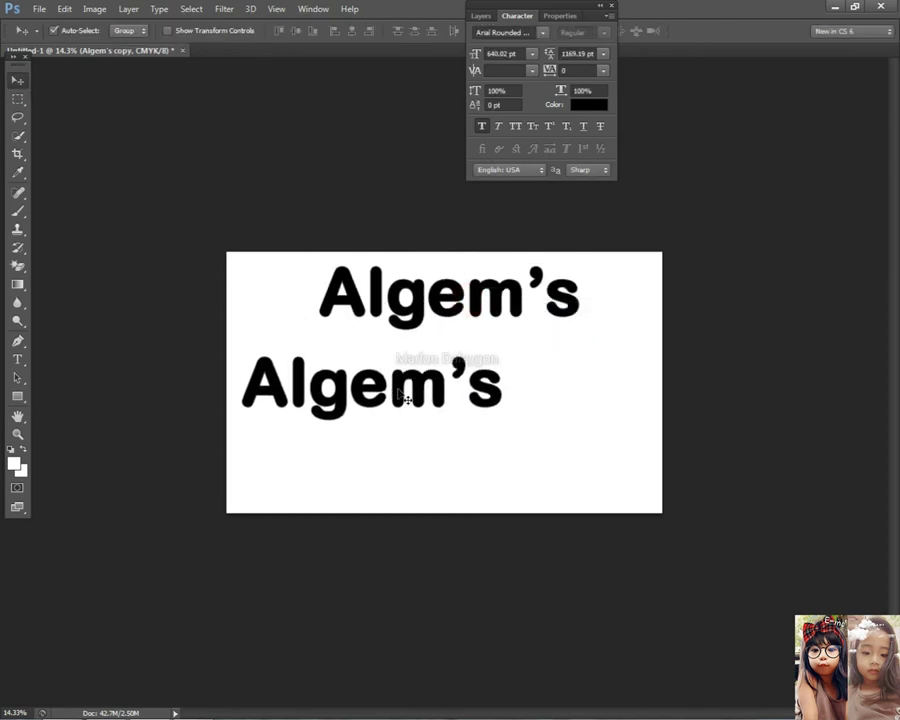
{"action": "left_click", "coordinate": [18, 360]}
{"action": "double_click", "coordinate": [386, 372]}
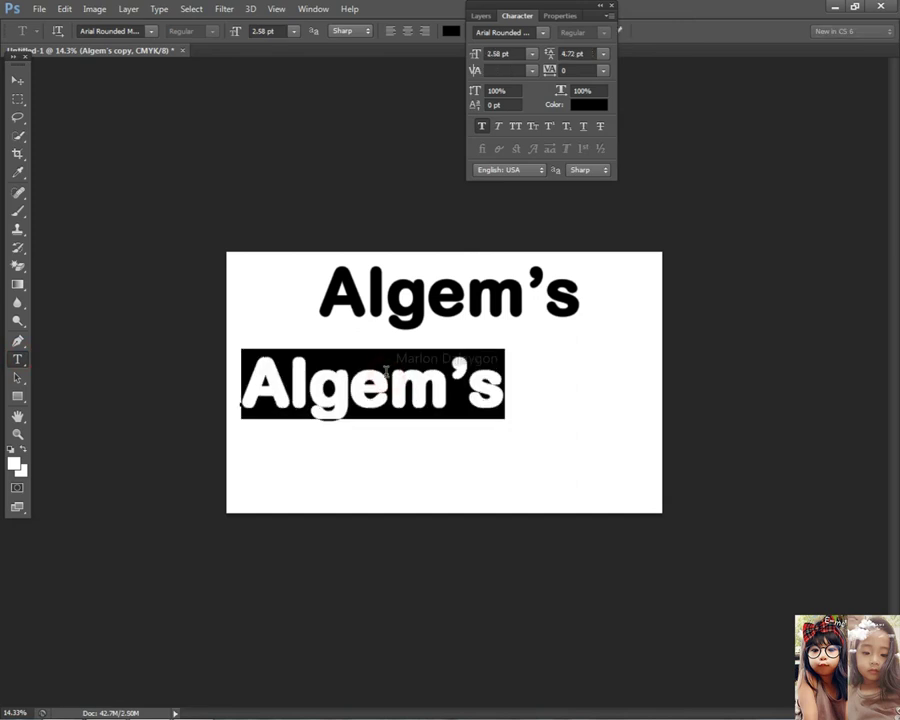
{"action": "type", "text": "Froze n Meat"}
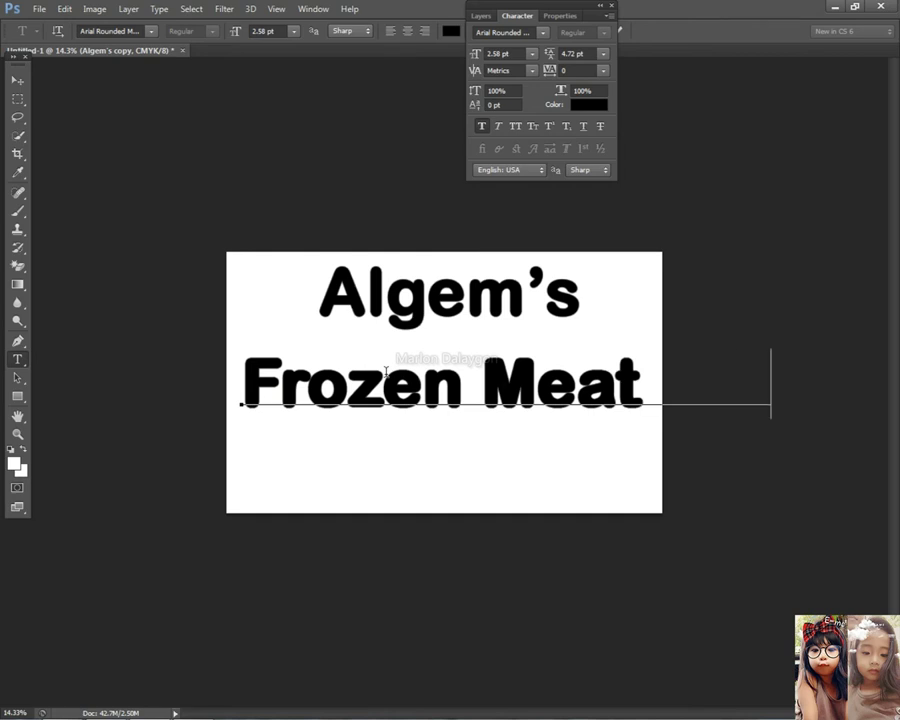
{"action": "left_click", "coordinate": [15, 79]}
- Scale "Frozen Meat Product" down to about 358 pt so it fits the canvas width, and centre it below the headline
{"action": "key", "text": "ctrl+minus"}
{"action": "key", "text": "ctrl+t"}
{"action": "left_click_drag", "start_coordinate": [771, 360], "coordinate": [576, 350]}
{"action": "key", "text": "Return"}
{"action": "mouse_move", "coordinate": [476, 400]}
{"action": "left_mouse_down"}
{"action": "mouse_move", "coordinate": [497, 384]}
{"action": "mouse_move", "coordinate": [487, 380]}
{"action": "left_mouse_up"}
{"action": "key", "text": "ctrl+plus"}
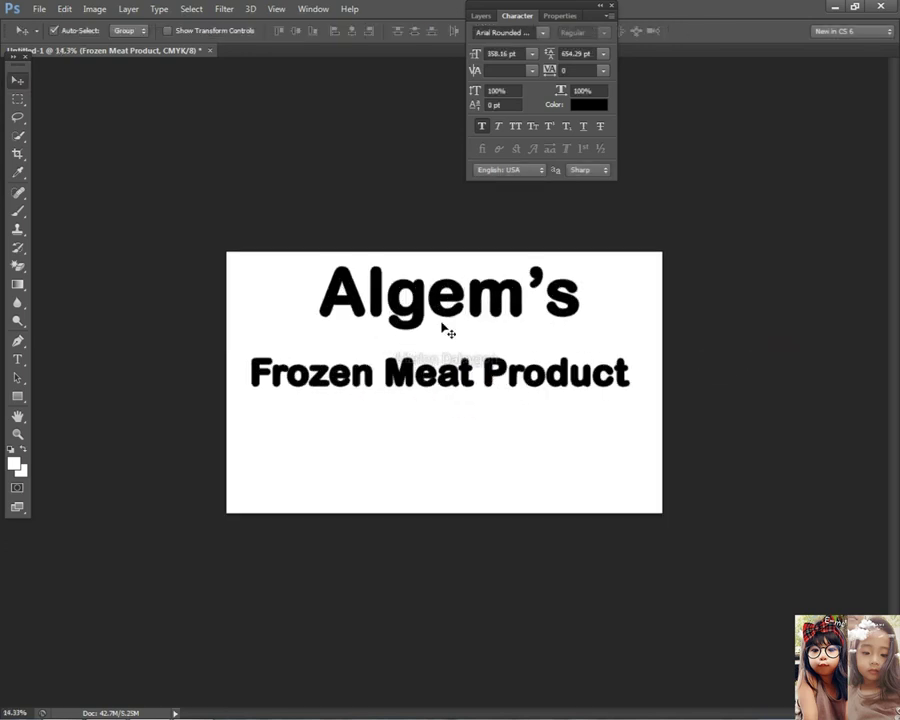
- Move the "Algem's" headline toward the canvas's left side and enlarge it to about 122%
{"action": "right_click", "coordinate": [490, 301]}
{"action": "left_click", "coordinate": [527, 315]}
{"action": "left_click_drag", "start_coordinate": [484, 304], "coordinate": [452, 308]}
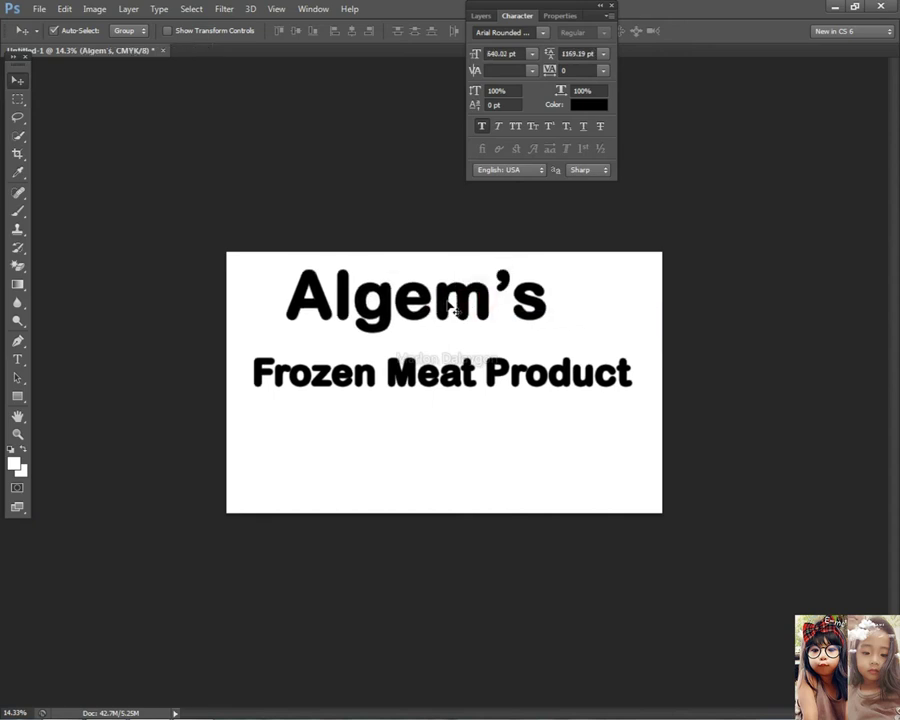
{"action": "key", "text": "ctrl+t"}
{"action": "left_click_drag", "start_coordinate": [549, 330], "coordinate": [600, 354]}
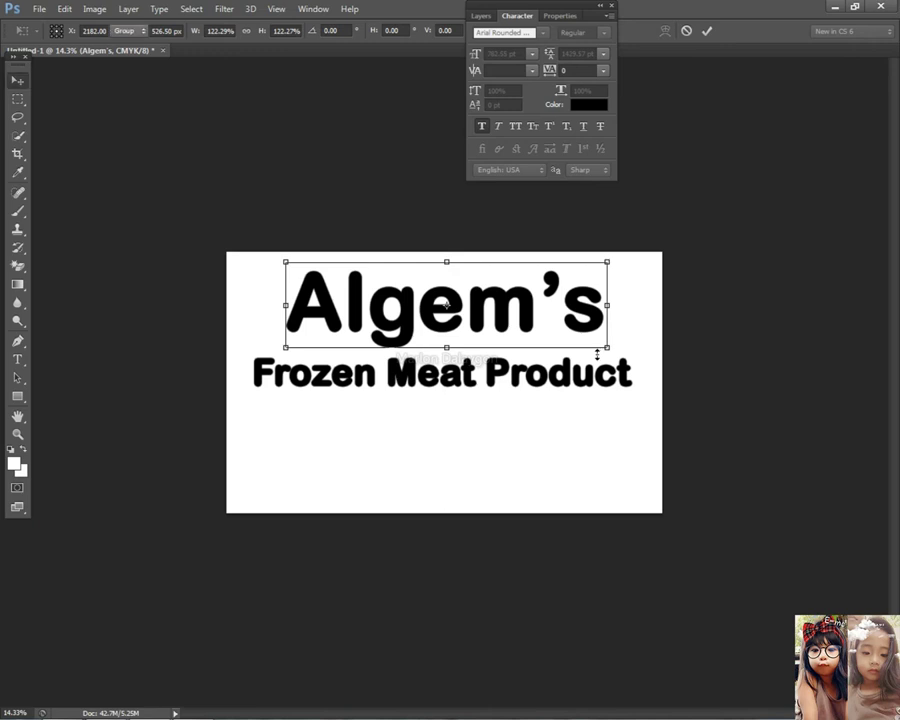
{"action": "key", "text": "Return"}
- Adjust the spacing between "Algem's" and "Frozen Meat Product", placing the second line slightly lower and keeping both centred
{"action": "right_click", "coordinate": [459, 377]}
{"action": "left_click", "coordinate": [476, 384]}
{"action": "left_click_drag", "start_coordinate": [475, 379], "coordinate": [475, 388]}
{"action": "mouse_move", "coordinate": [461, 322]}
{"action": "left_mouse_down"}
{"action": "mouse_move", "coordinate": [466, 312]}
{"action": "mouse_move", "coordinate": [476, 320]}
{"action": "left_mouse_up"}
{"action": "right_click", "coordinate": [475, 318]}
{"action": "left_click", "coordinate": [494, 326]}
{"action": "key", "text": "shift+Up"}
{"action": "right_click", "coordinate": [458, 381]}
{"action": "left_click", "coordinate": [467, 391]}
{"action": "key", "text": "shift+Down"}
{"action": "scroll", "coordinate": [478, 376], "scroll_direction": "down", "scroll_amount": 2}
{"action": "scroll", "coordinate": [484, 368], "scroll_direction": "up", "scroll_amount": 2}
- Duplicate the "Frozen Meat Product" line directly below the original
{"action": "right_click", "coordinate": [415, 389]}
{"action": "left_click", "coordinate": [443, 417]}
{"action": "right_click", "coordinate": [428, 390]}
{"action": "left_click", "coordinate": [441, 399]}
{"action": "left_click_drag", "start_coordinate": [436, 384], "coordinate": [434, 434]}
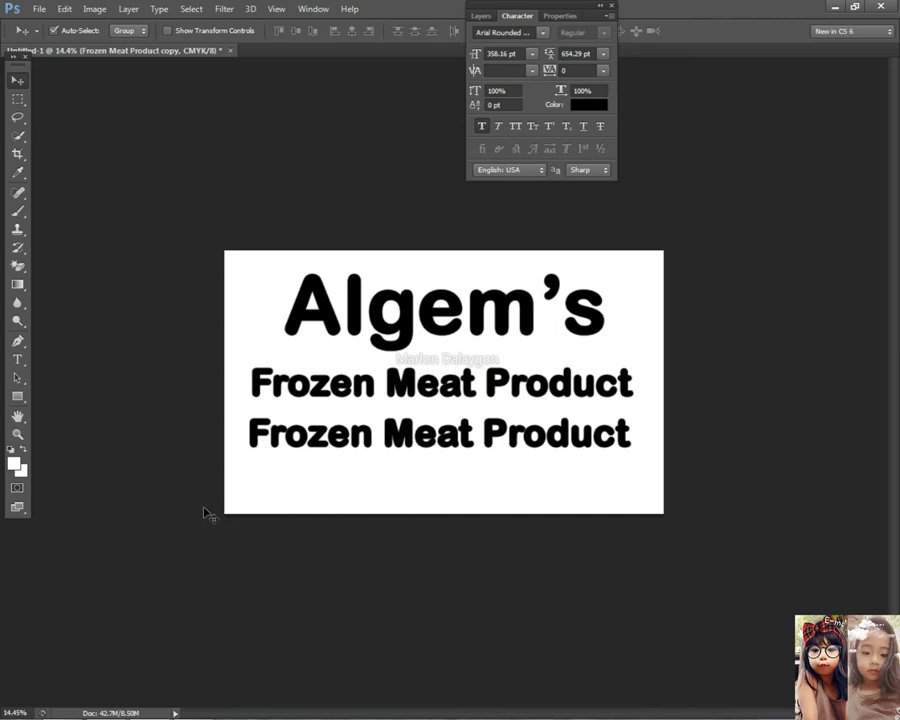
- Replace the duplicated line's text below "Frozen Meat Product" with "Wholesale & Retailer"
{"action": "left_click", "coordinate": [17, 360]}
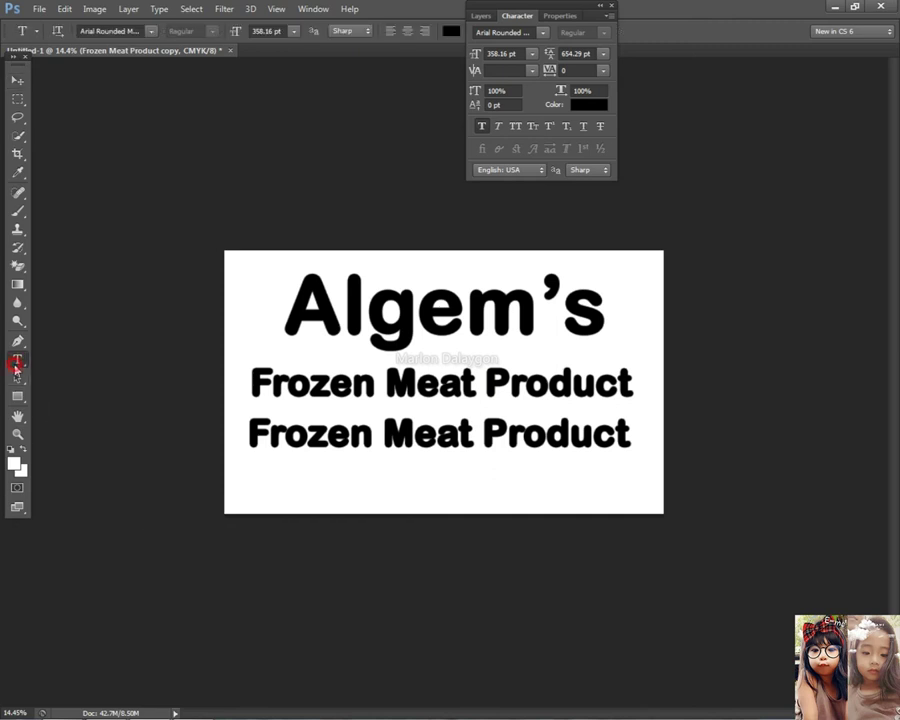
{"action": "triple_click", "coordinate": [440, 431]}
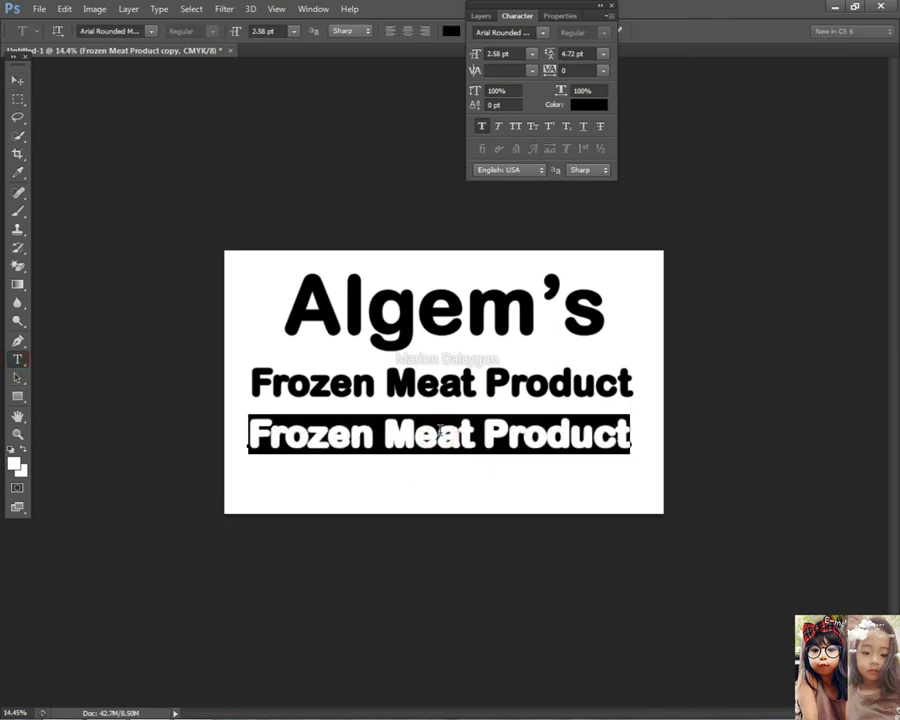
{"action": "type", "text": "Whole"}
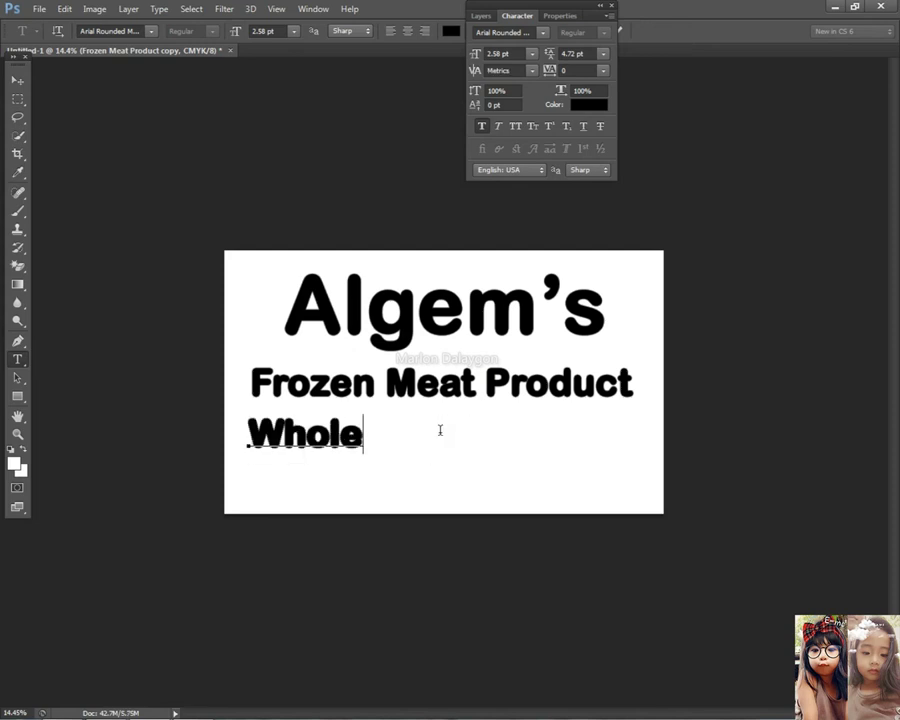
{"action": "key", "text": "BackSpace"}
{"action": "type", "text": "sale"}
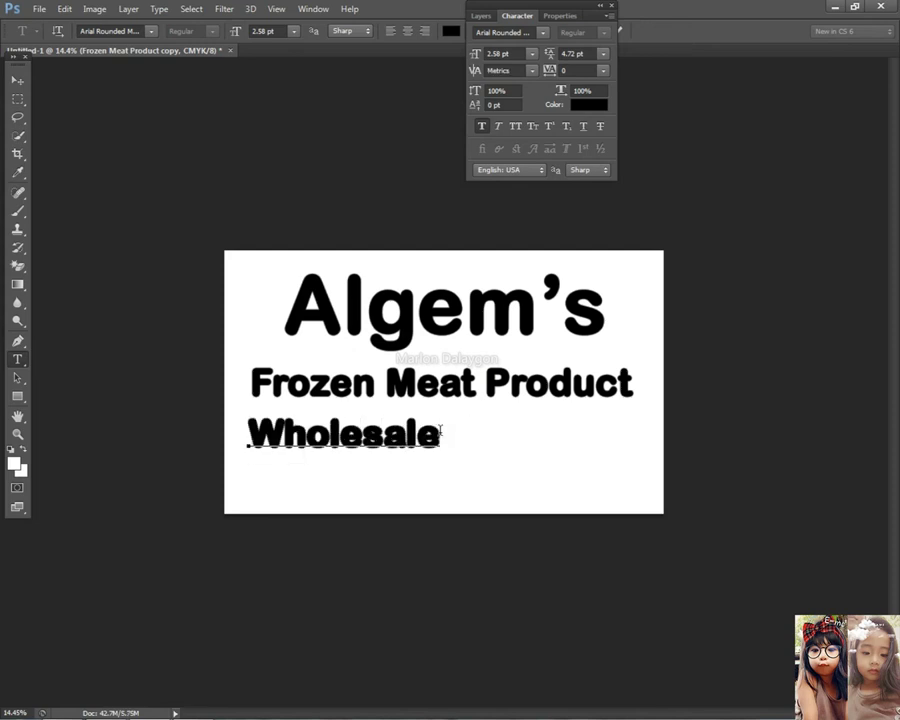
{"action": "type", "text": " & Ret"}
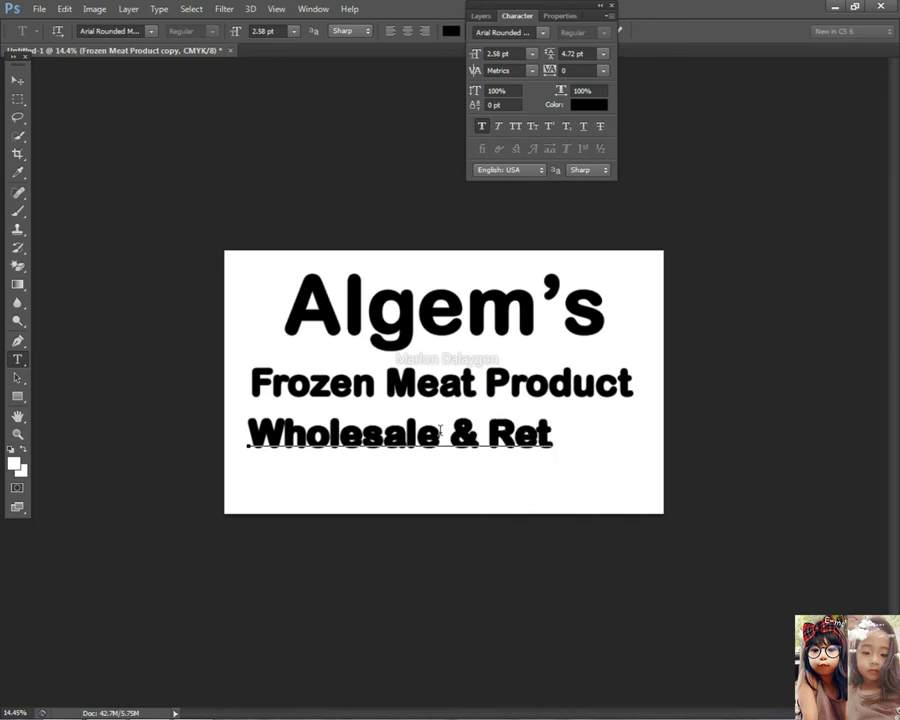
{"action": "type", "text": "ailer"}
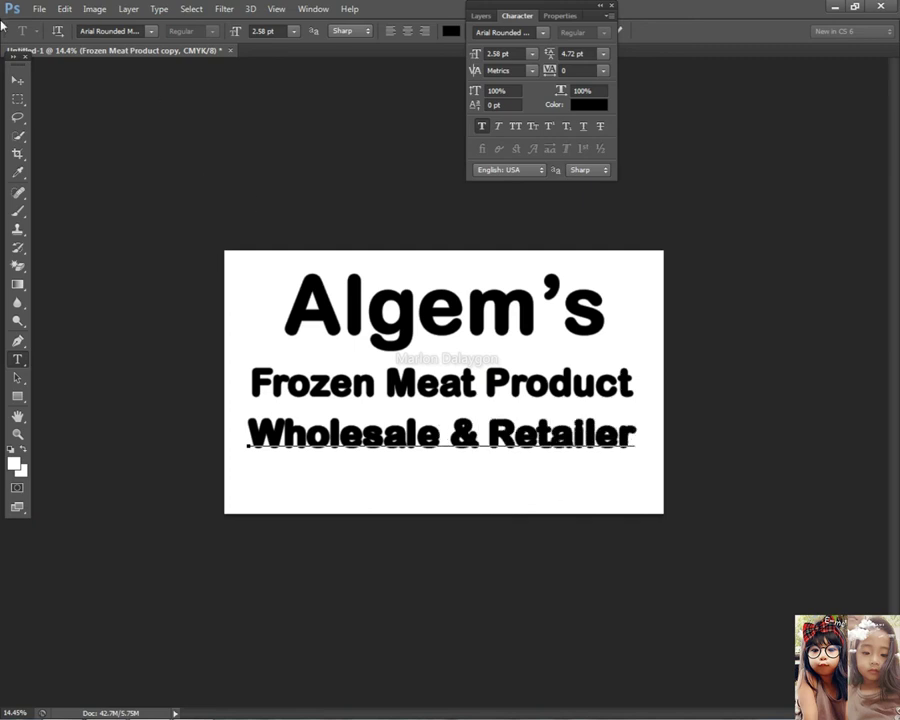
{"action": "left_click", "coordinate": [17, 79]}
{"action": "left_click", "coordinate": [17, 358]}
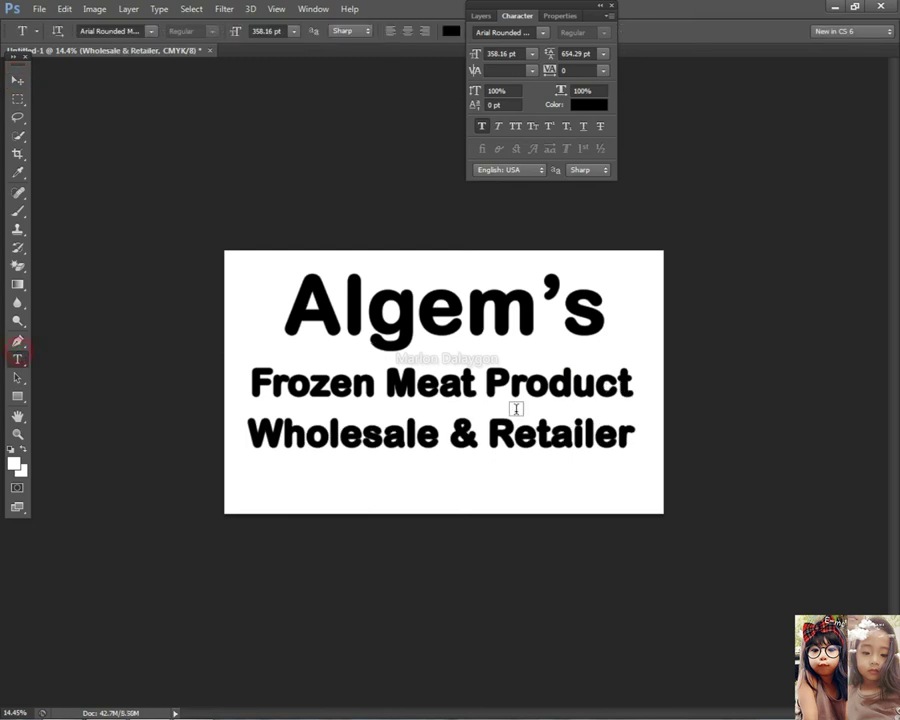
{"action": "left_click", "coordinate": [514, 409]}
{"action": "left_click", "coordinate": [17, 80]}
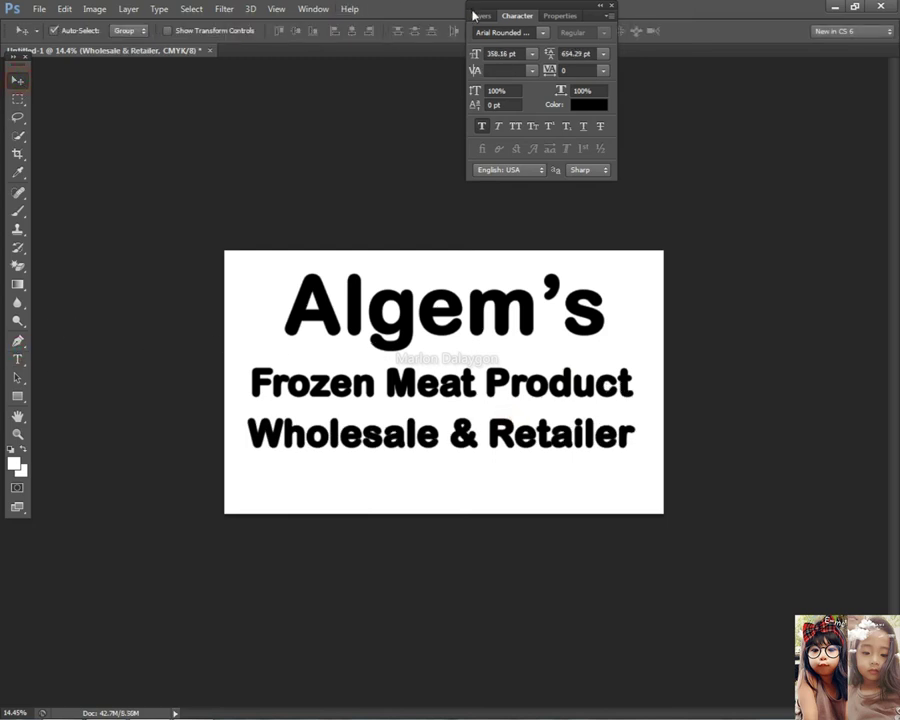
- Reduce the outside stroke size on the "Wholesale & Retailer" layer to give the text a thinner outline
{"action": "left_click", "coordinate": [478, 15]}
{"action": "double_click", "coordinate": [562, 93]}
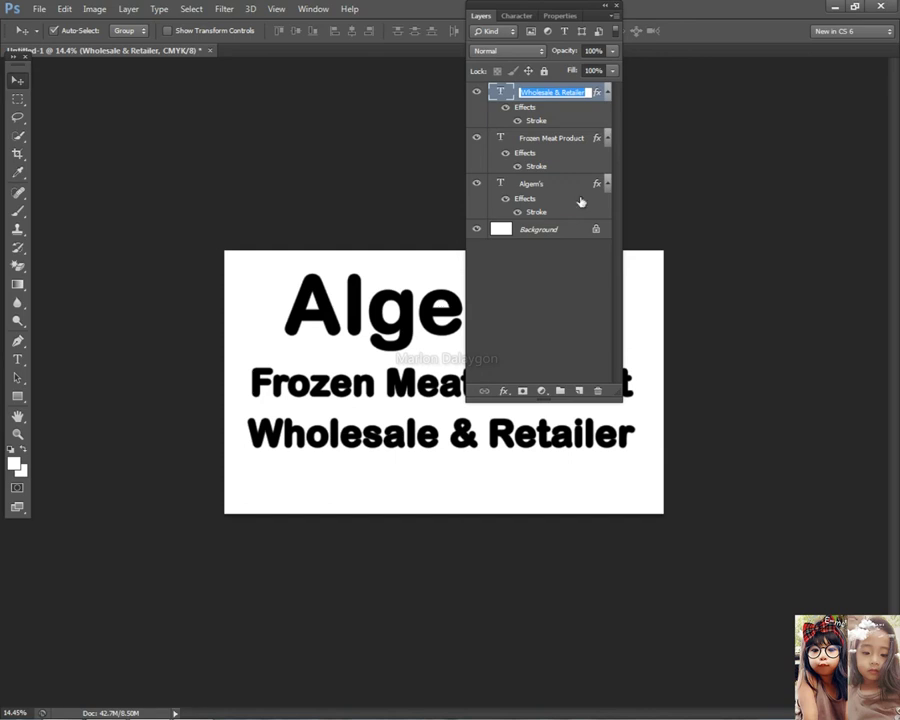
{"action": "double_click", "coordinate": [597, 92]}
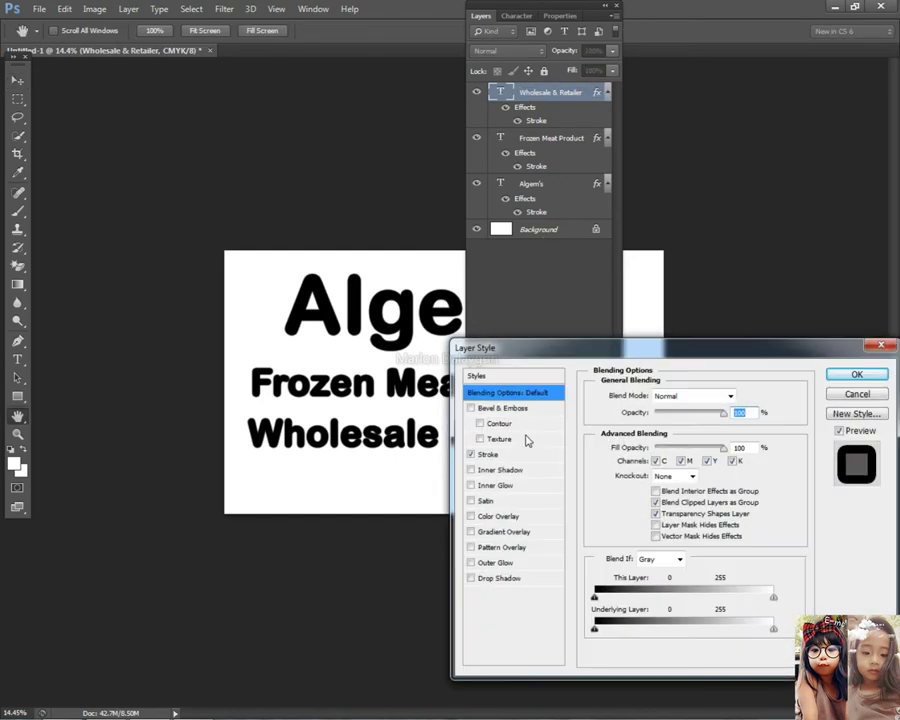
{"action": "left_click", "coordinate": [471, 454]}
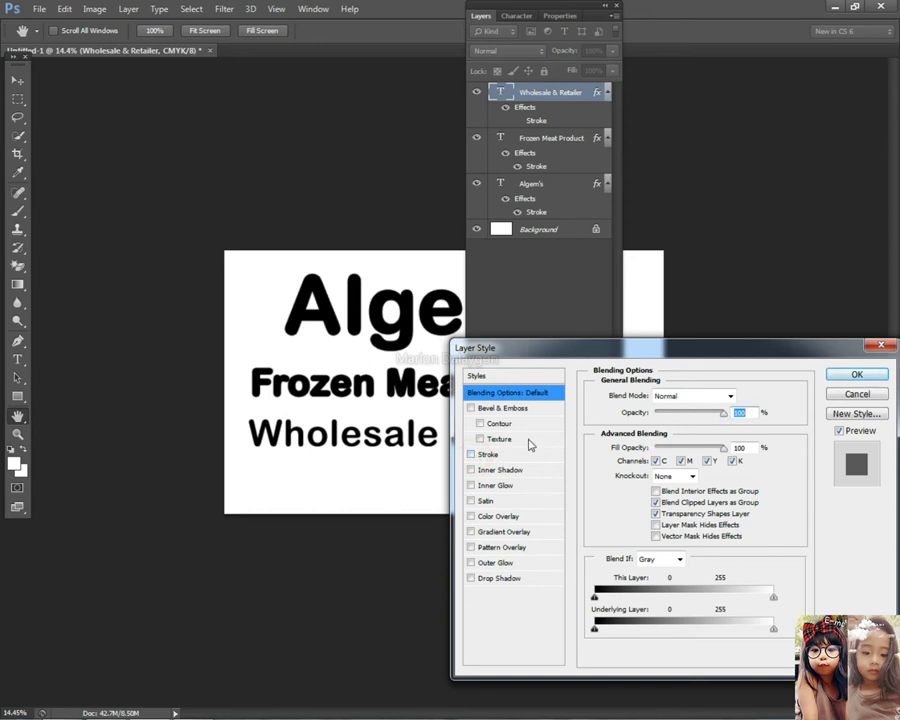
{"action": "left_click", "coordinate": [488, 454]}
{"action": "left_click_drag", "start_coordinate": [654, 406], "coordinate": [649, 400]}
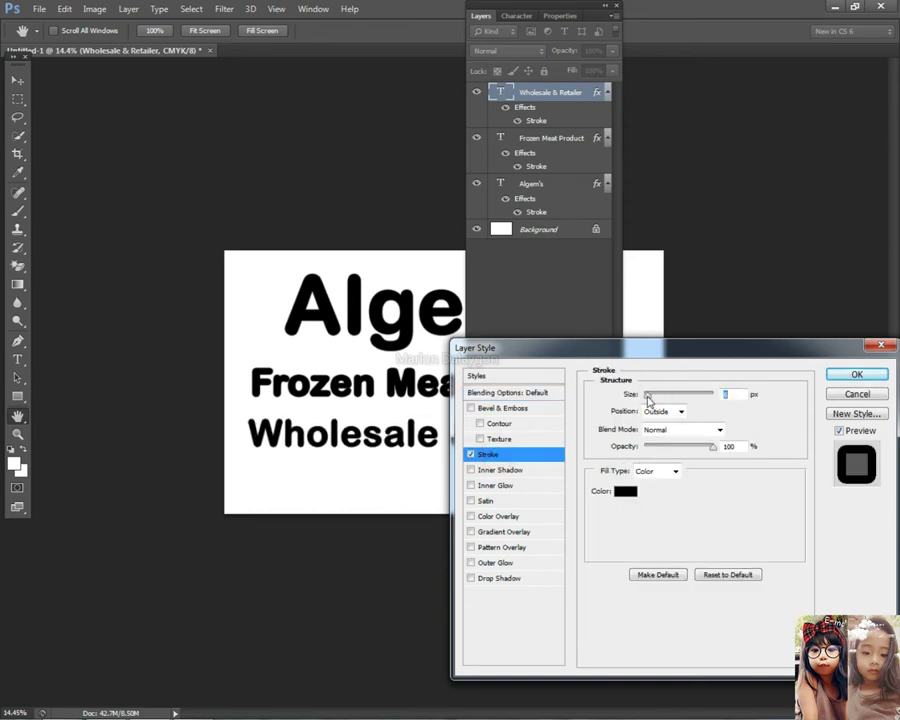
{"action": "left_click", "coordinate": [857, 374]}
{"action": "left_click", "coordinate": [483, 17]}
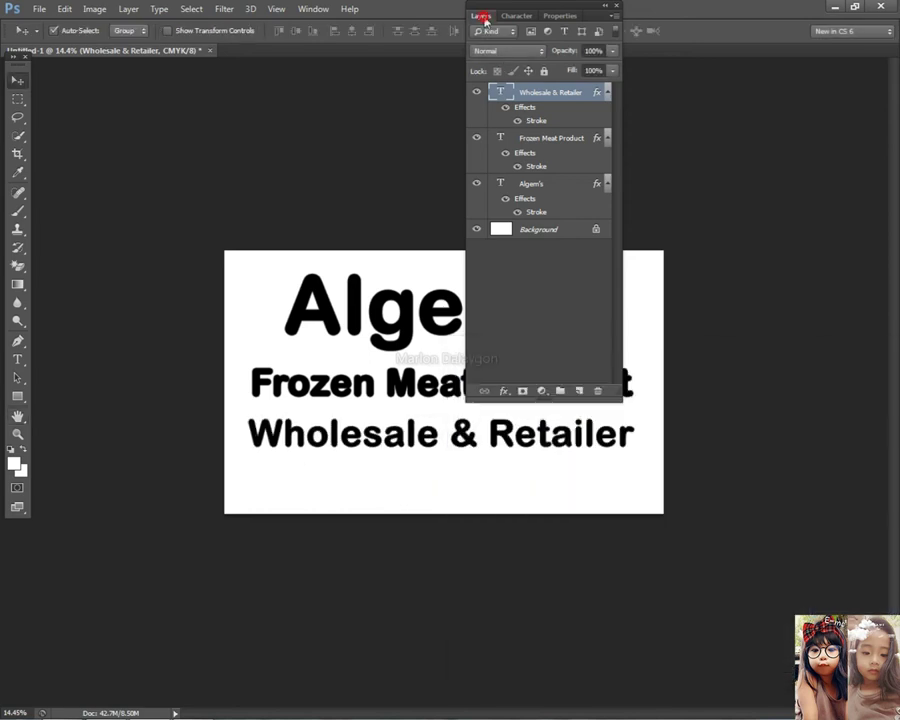
- Scale "Wholesale & Retailer" down and centre it below "Frozen Meat Product"
{"action": "left_click", "coordinate": [484, 18]}
{"action": "key", "text": "ctrl+t"}
{"action": "left_click_drag", "start_coordinate": [632, 414], "coordinate": [568, 420]}
{"action": "left_click_drag", "start_coordinate": [512, 434], "coordinate": [552, 430]}
{"action": "key", "text": "Return"}
- Move "Frozen Meat Product" slightly lower and enlarge the "Algem's" headline to nearly the second line's width
{"action": "left_click_drag", "start_coordinate": [514, 398], "coordinate": [518, 406]}
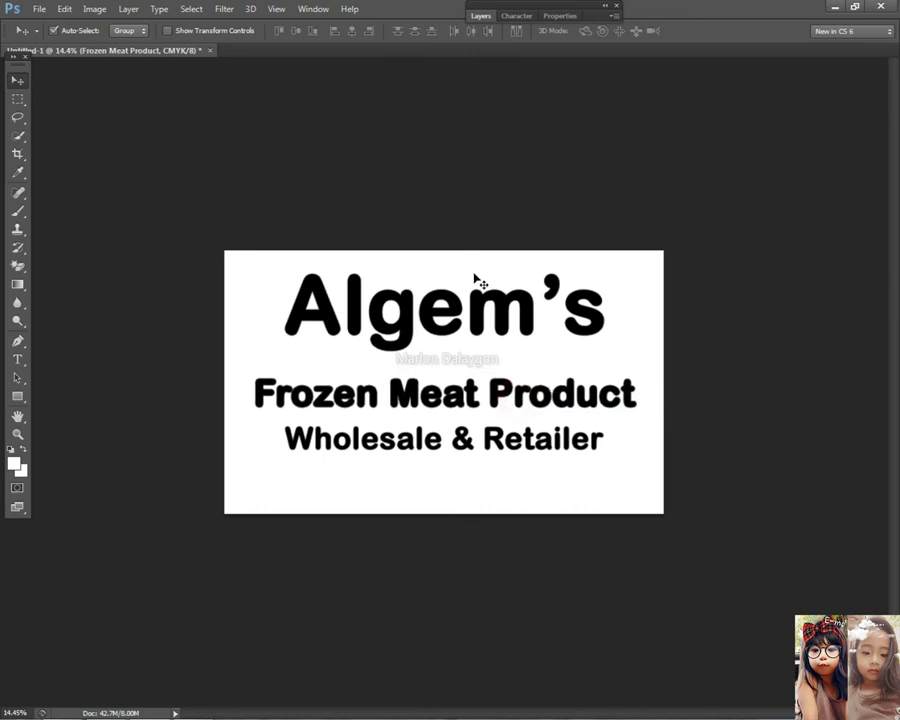
{"action": "left_click_drag", "start_coordinate": [474, 279], "coordinate": [464, 296]}
{"action": "key", "text": "ctrl+t"}
{"action": "left_click_drag", "start_coordinate": [592, 279], "coordinate": [635, 267]}
{"action": "key", "text": "Return"}
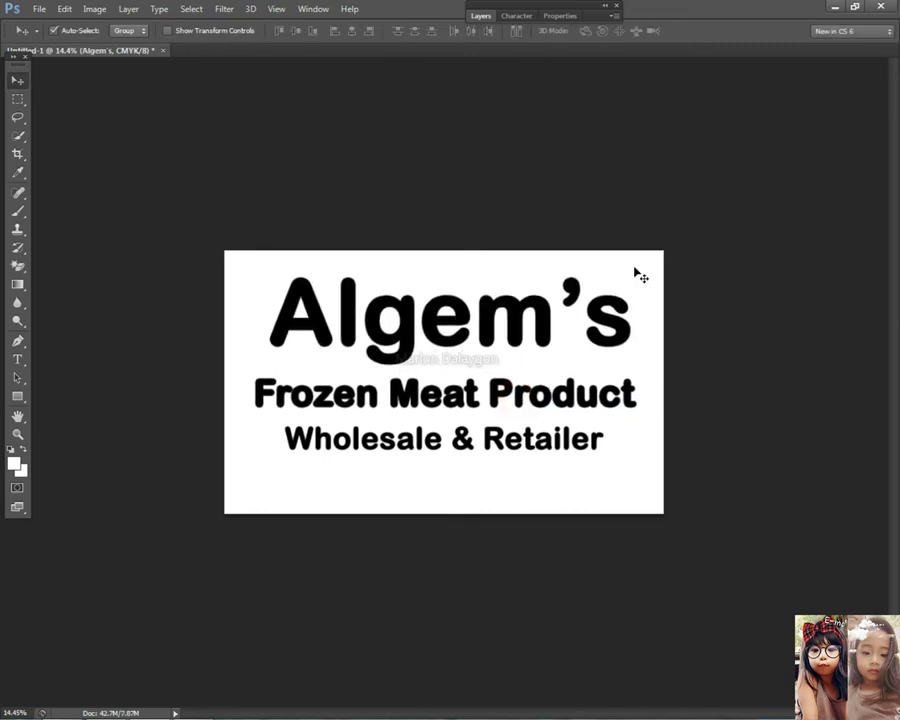
- Move "Wholesale & Retailer" lower on the canvas and enlarge it to about 117%, nearly matching the width of the line above
{"action": "scroll", "coordinate": [638, 336], "scroll_direction": "up", "scroll_amount": 4}
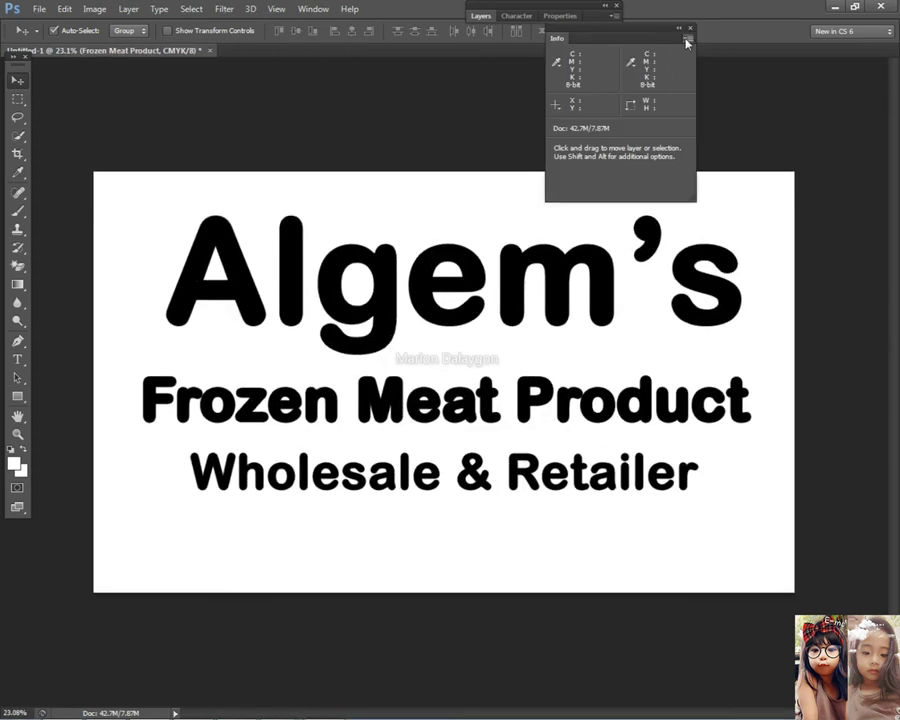
{"action": "left_click", "coordinate": [690, 30]}
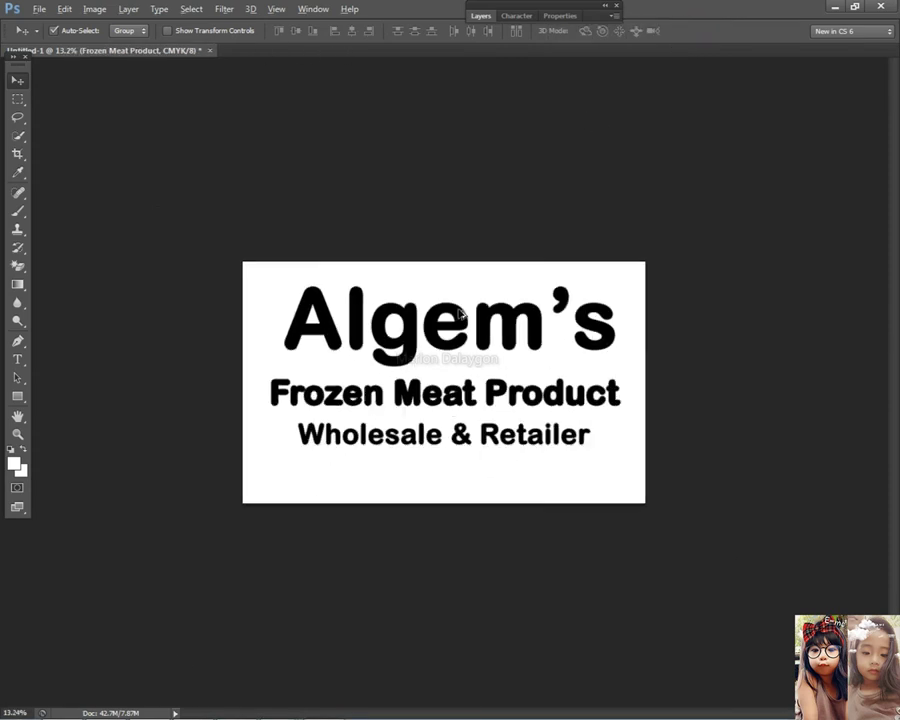
{"action": "scroll", "coordinate": [460, 314], "scroll_direction": "up", "scroll_amount": 3}
{"action": "right_click", "coordinate": [360, 474]}
{"action": "left_click", "coordinate": [383, 481]}
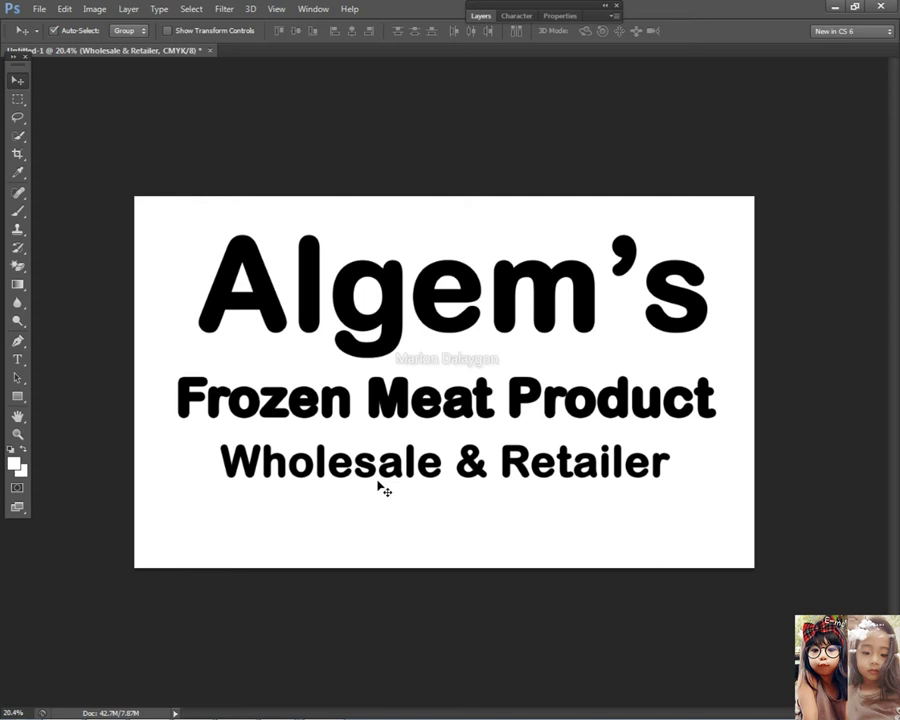
{"action": "right_click", "coordinate": [454, 471]}
{"action": "left_click", "coordinate": [470, 477]}
{"action": "key", "text": "shift+Down"}
{"action": "key", "text": "shift+Down"}
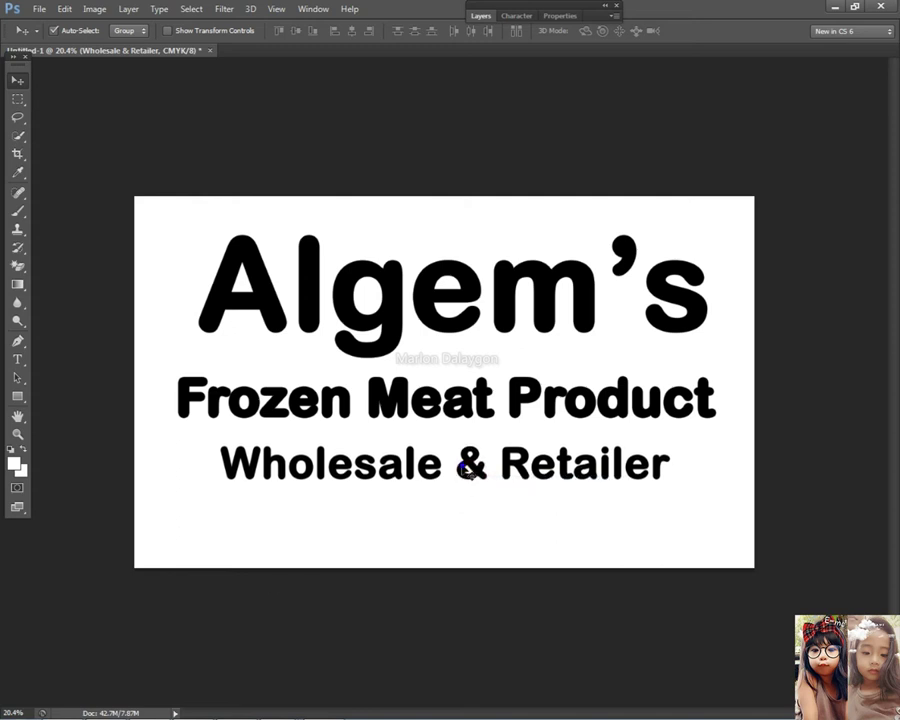
{"action": "left_click_drag", "start_coordinate": [464, 472], "coordinate": [417, 509]}
{"action": "key", "text": "ctrl+t"}
{"action": "left_click_drag", "start_coordinate": [626, 476], "coordinate": [705, 468]}
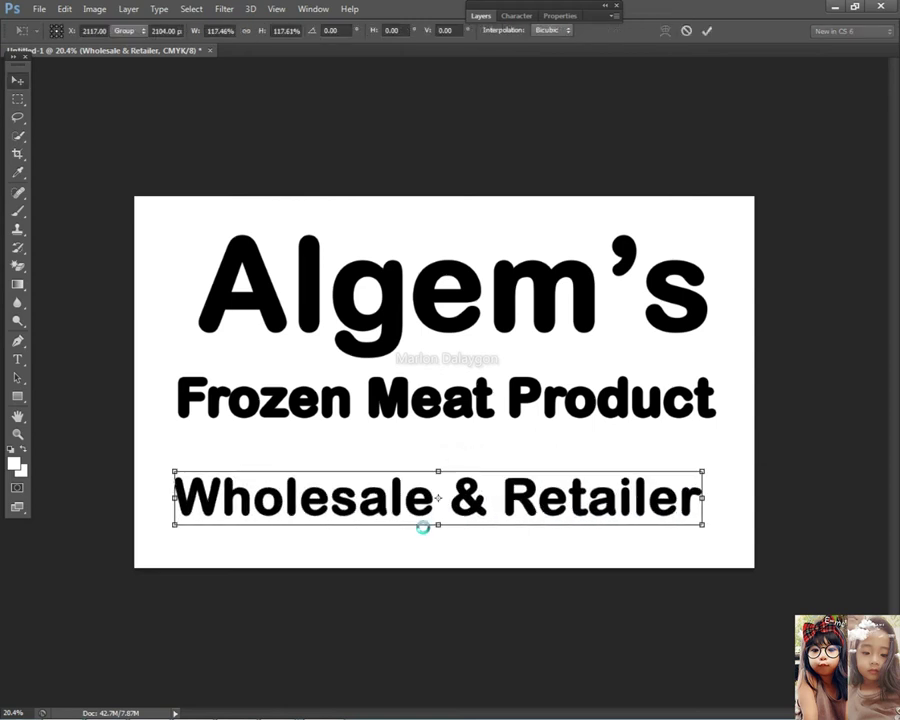
{"action": "key", "text": "Return"}
- Switch to Facebook in the browser, open the customer's chat in place of the other conversation, and return to the home feed
{"action": "key", "text": "alt+Tab"}
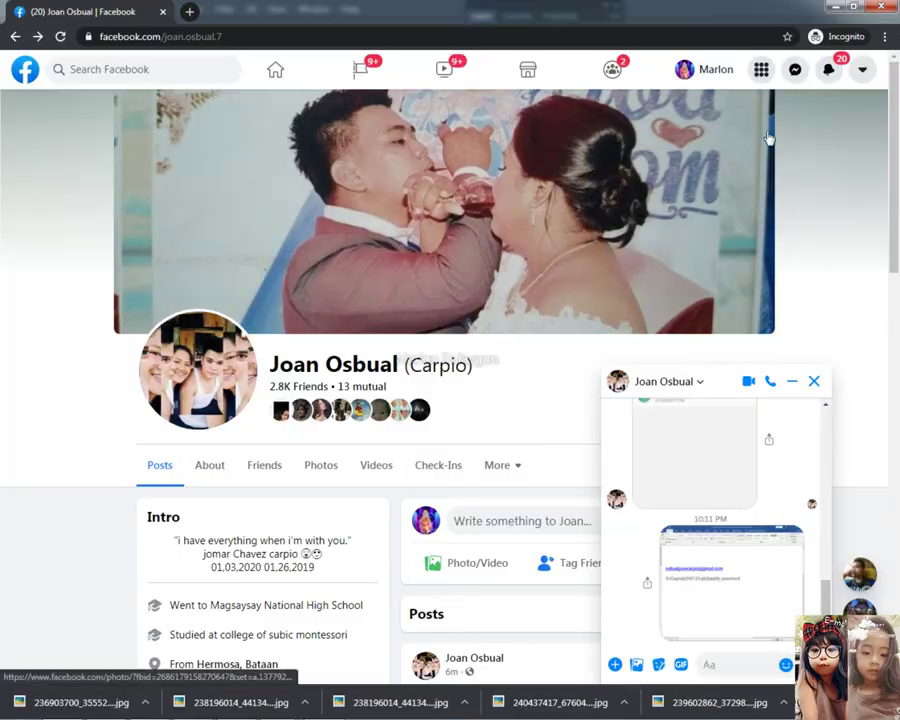
{"action": "left_click", "coordinate": [794, 69]}
{"action": "left_click", "coordinate": [707, 204]}
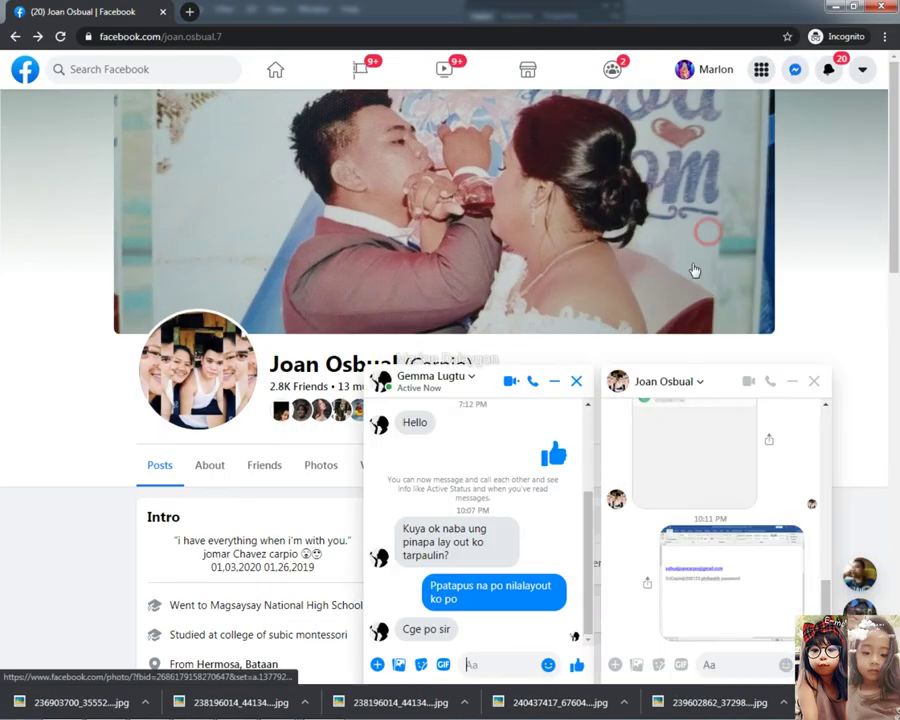
{"action": "left_click", "coordinate": [812, 379]}
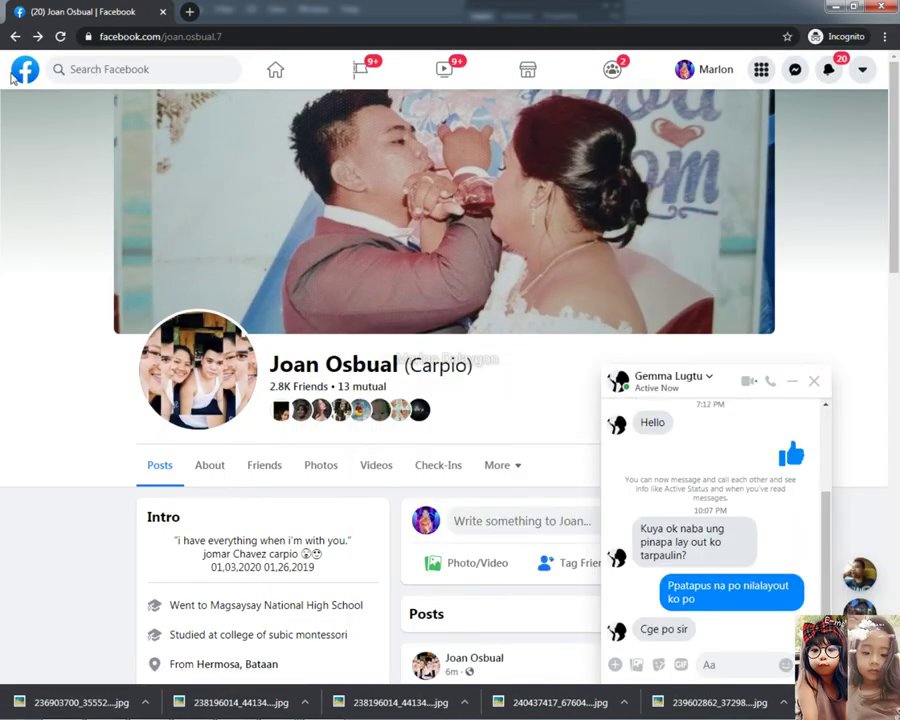
{"action": "left_click", "coordinate": [12, 76]}
{"action": "left_click", "coordinate": [190, 11]}
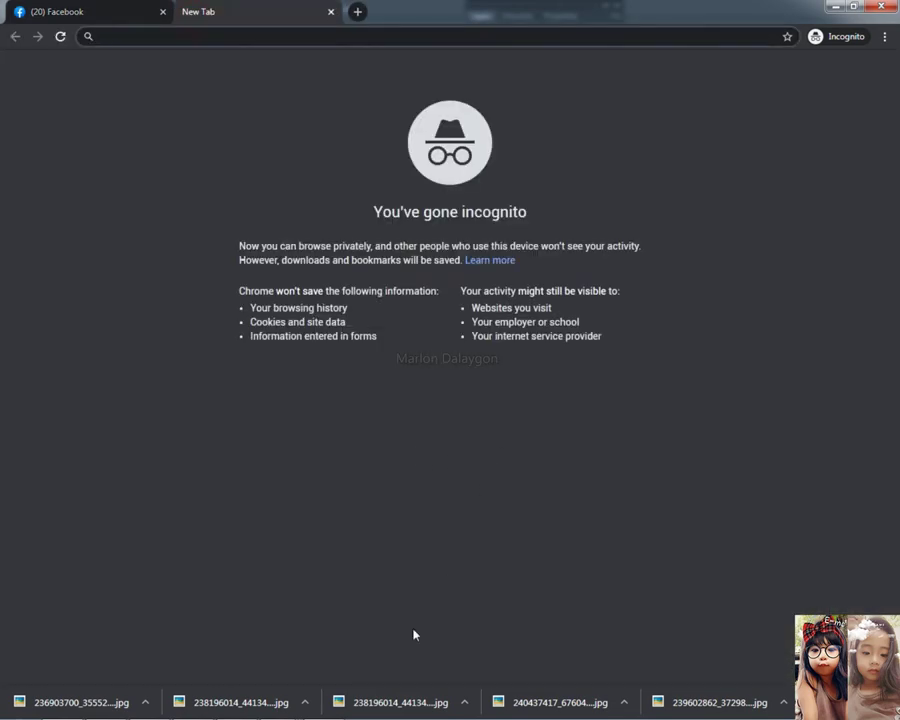
{"action": "left_click", "coordinate": [168, 4]}
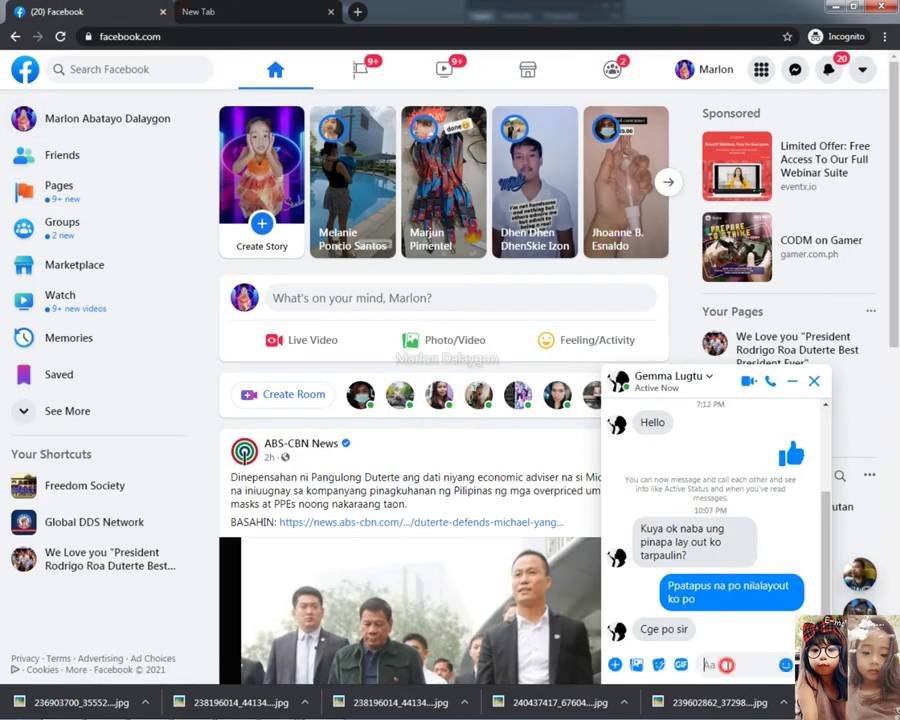
- Send the customer the greeting "hello po" in the chat
{"action": "type", "text": "hel"}
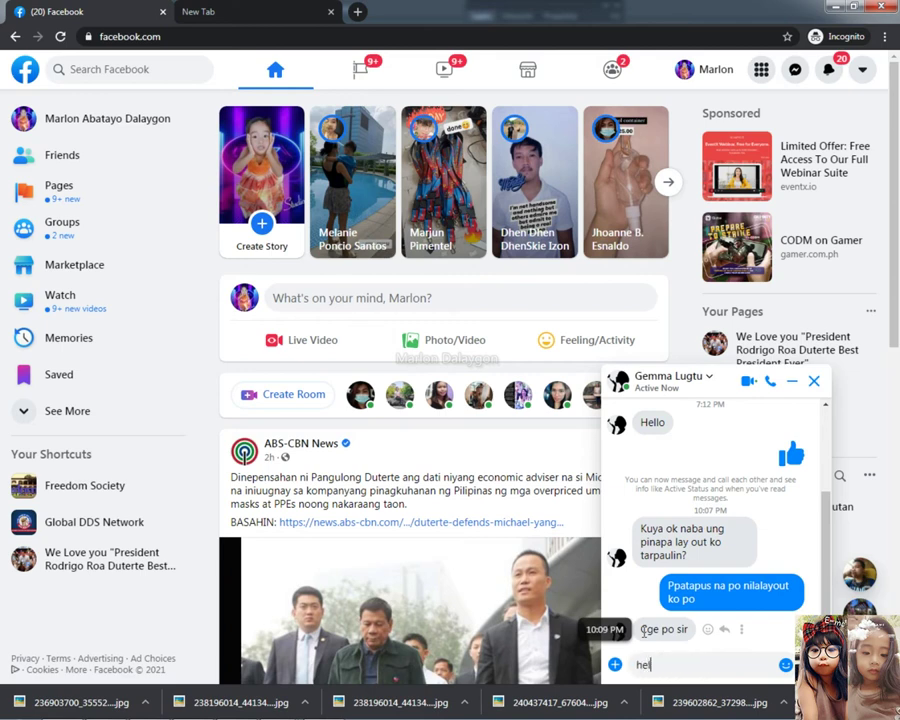
{"action": "type", "text": "lo po"}
{"action": "key", "text": "Return"}
{"action": "type", "text": "anu"}
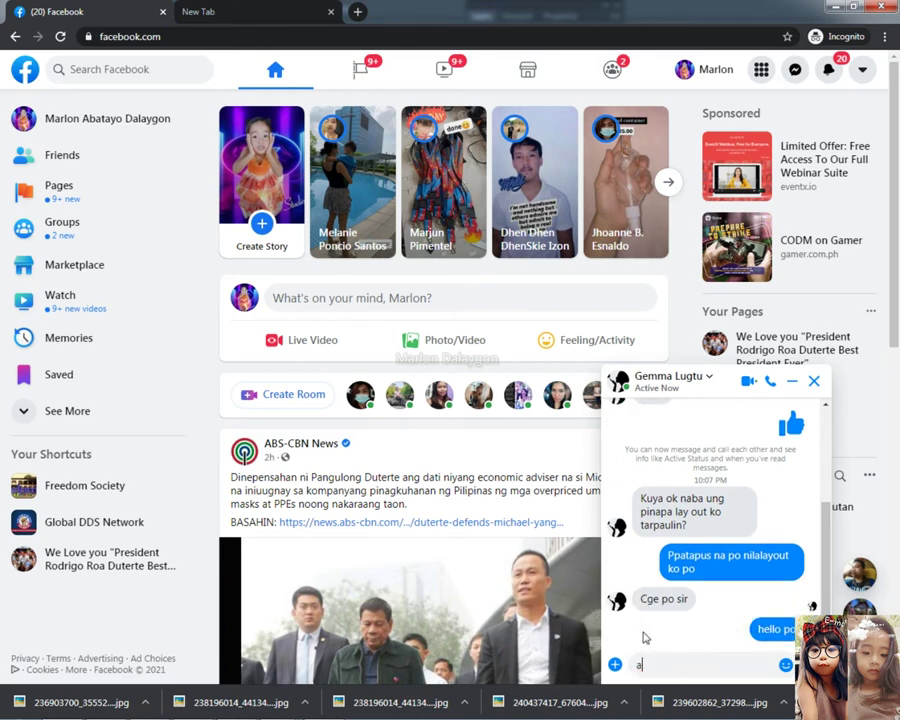
- Capture the sign layout in Photoshop, send the image in the Facebook chat, and begin the message "anu na po ulit po naka"
{"action": "key", "text": "alt+Tab"}
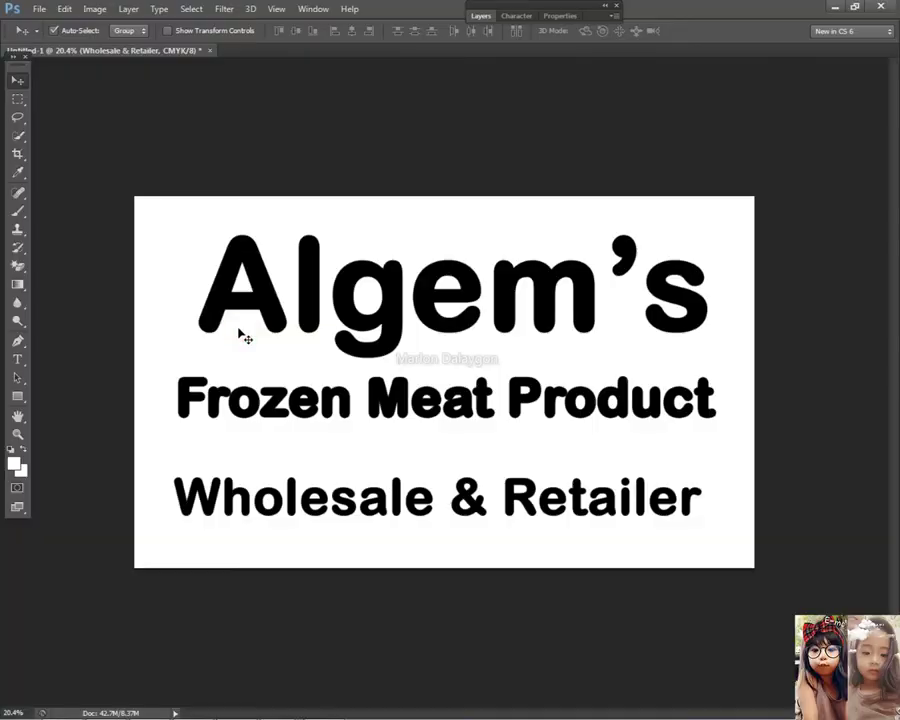
{"action": "key", "text": "alt+Tab"}
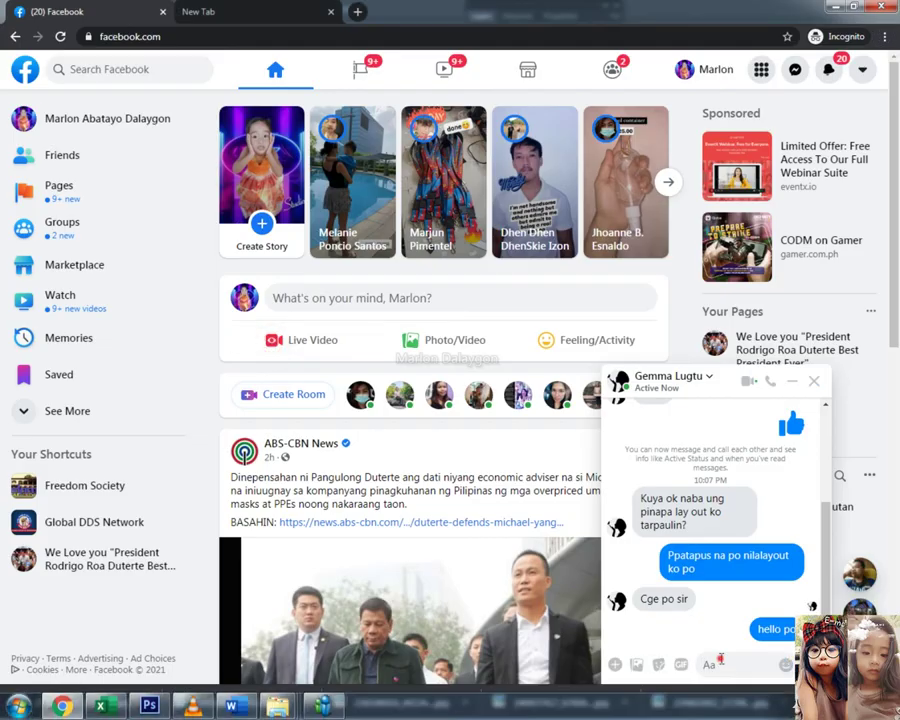
{"action": "key", "text": "ctrl+v"}
{"action": "key", "text": "Return"}
{"action": "type", "text": "anu na"}
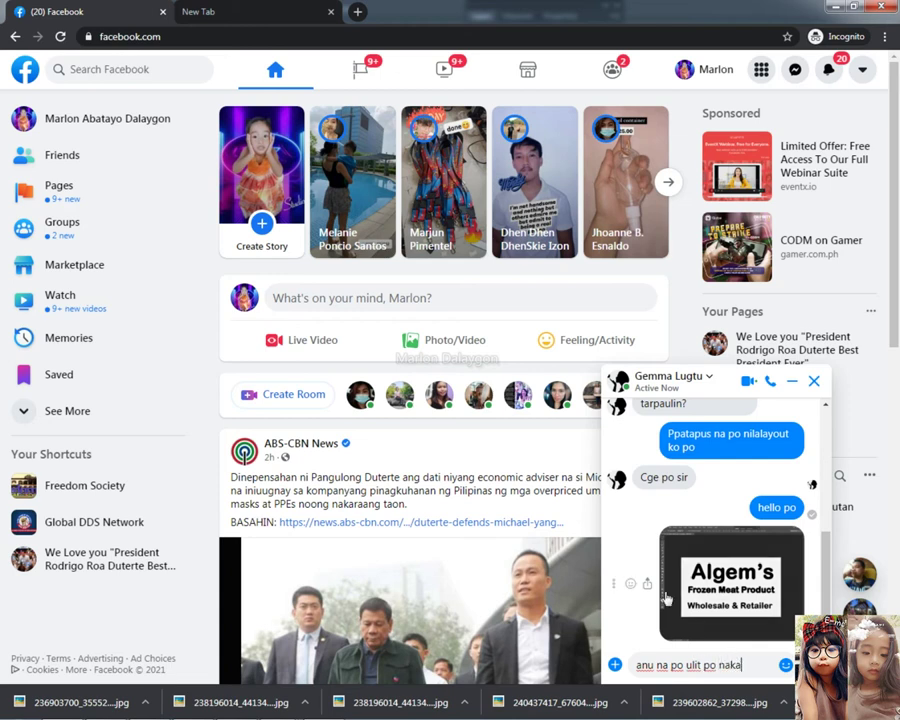
- Unsend the layout image for everyone and remove its leftover notice from the chat
{"action": "left_click", "coordinate": [614, 586]}
{"action": "left_click", "coordinate": [597, 548]}
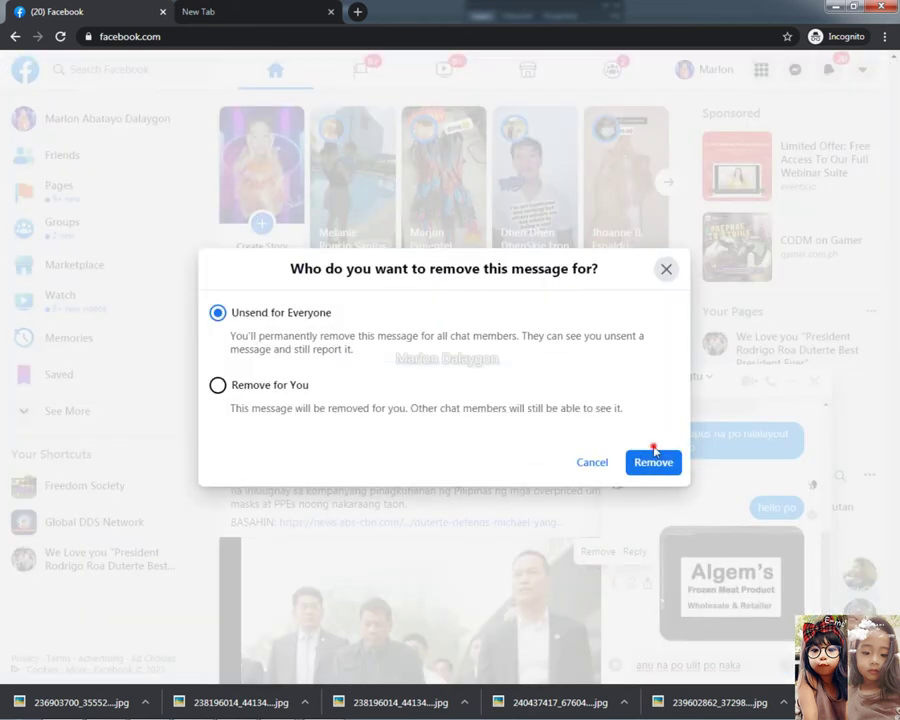
{"action": "left_click", "coordinate": [653, 460]}
{"action": "left_click", "coordinate": [675, 630]}
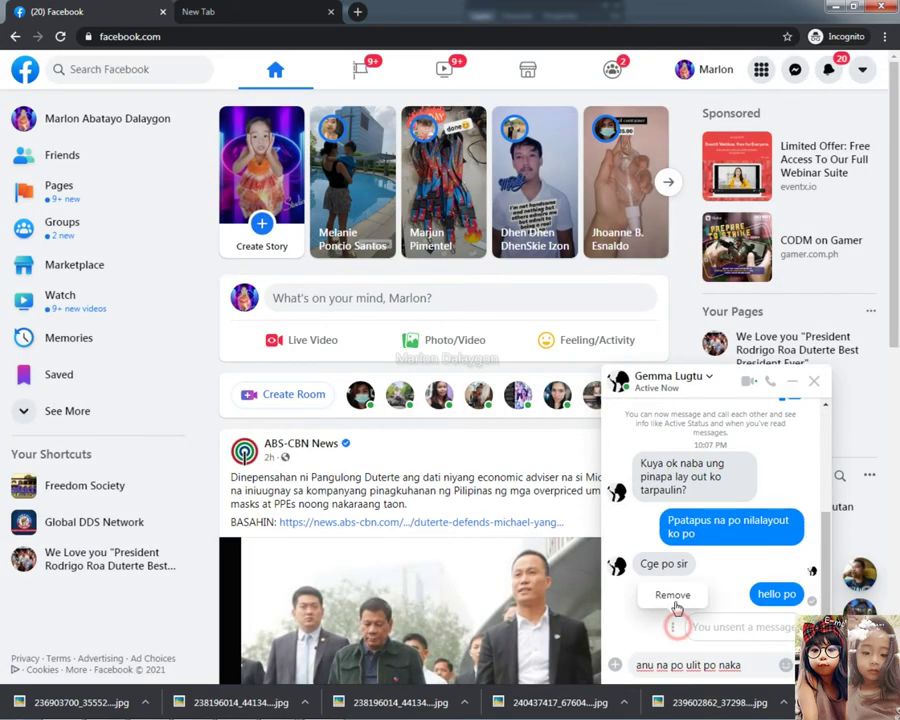
{"action": "left_click", "coordinate": [671, 595]}
{"action": "left_click", "coordinate": [620, 410]}
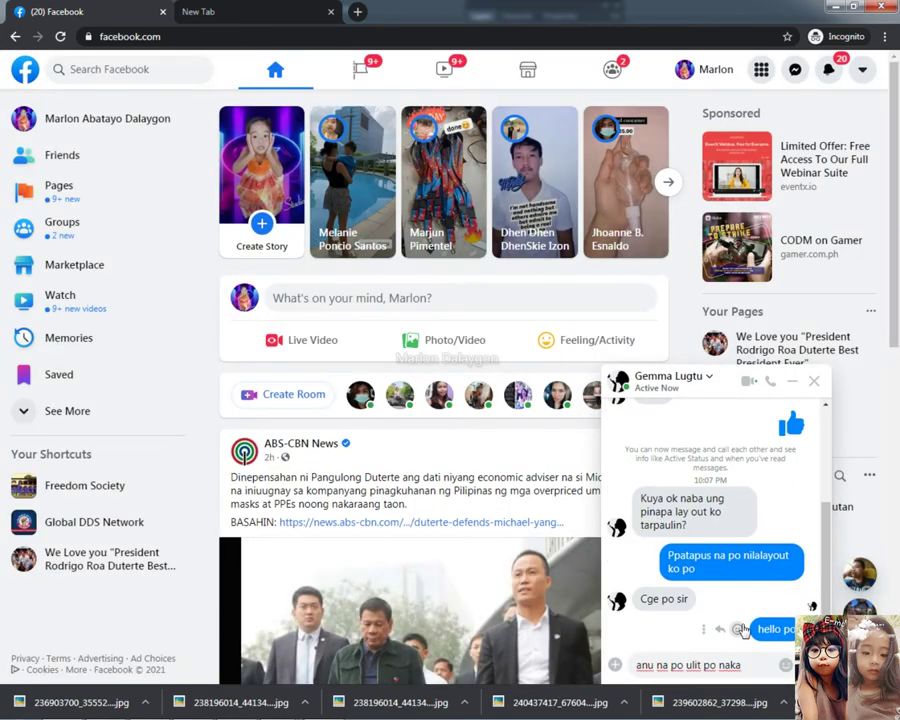
- Complete the drafted chat message as "anu na po ulit po naka baba po" and send it
{"action": "left_click", "coordinate": [706, 630]}
{"action": "left_click", "coordinate": [767, 669]}
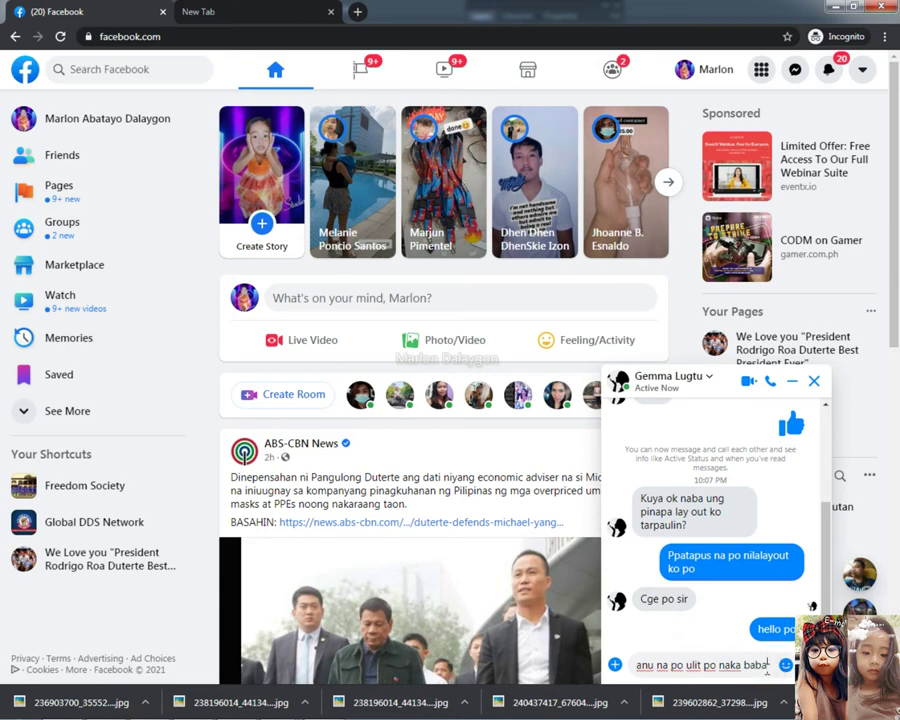
{"action": "type", "text": "po"}
{"action": "key", "text": "Return"}
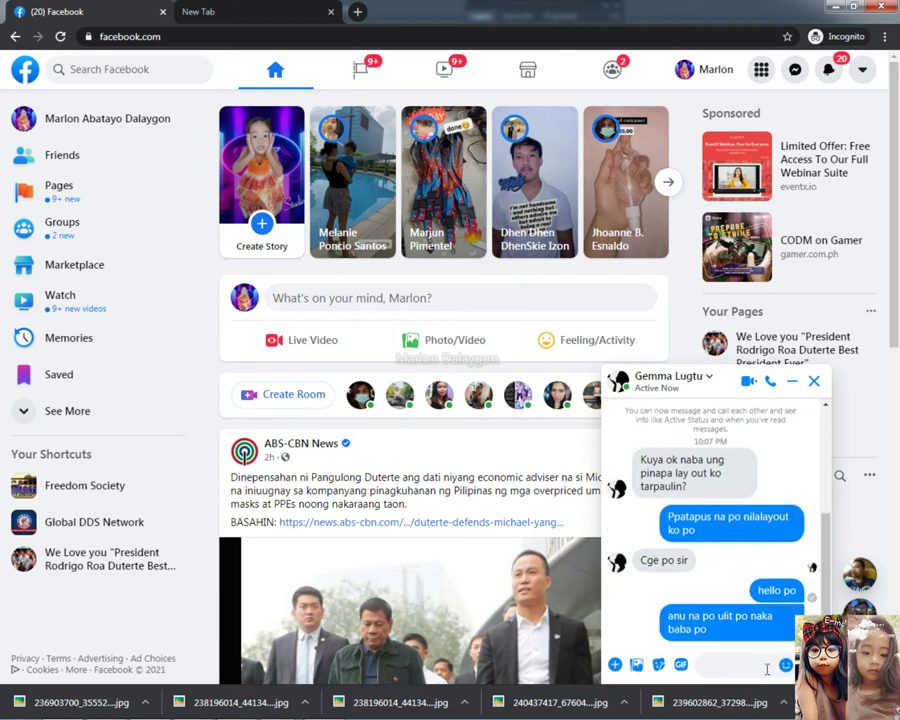
- Send the customer two more chat messages, "we accept" and "yong ganun po"
{"action": "type", "text": "e"}
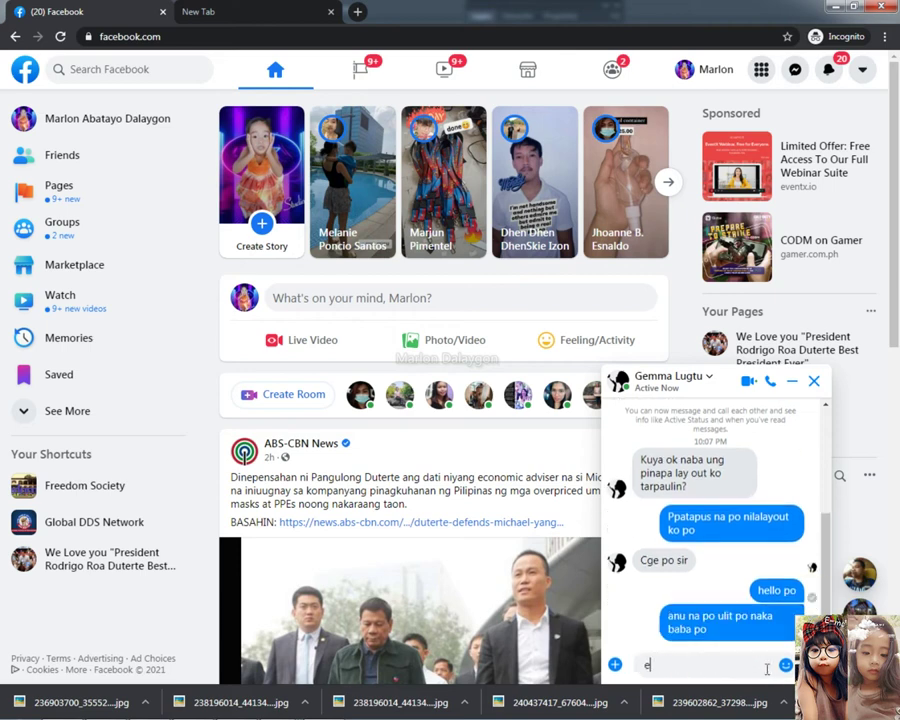
{"action": "key", "text": "BackSpace"}
{"action": "type", "text": "we accept"}
{"action": "key", "text": "Return"}
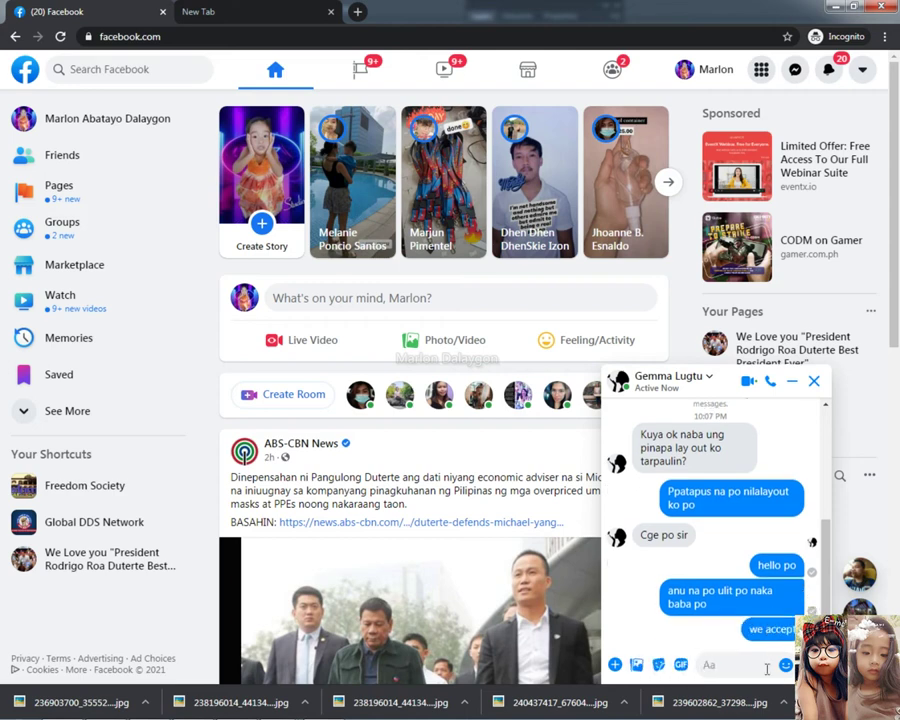
{"action": "type", "text": "yong ganu"}
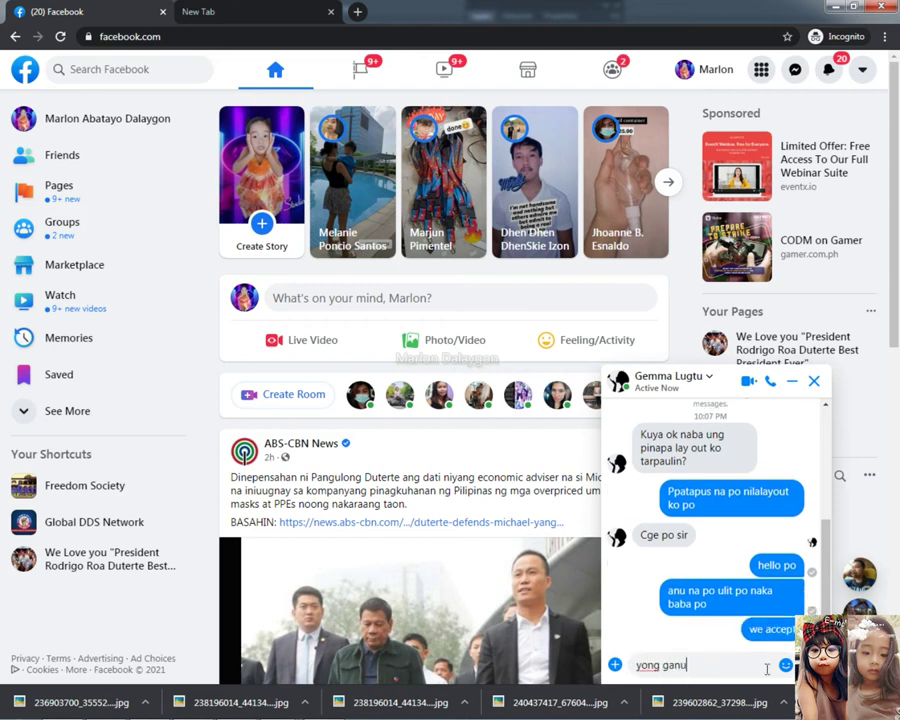
{"action": "key", "text": "Return"}
- Switch to Photoshop, move the Wholesale & Retailer line up and place a duplicate of it directly beneath
{"action": "key", "text": "alt+Tab"}
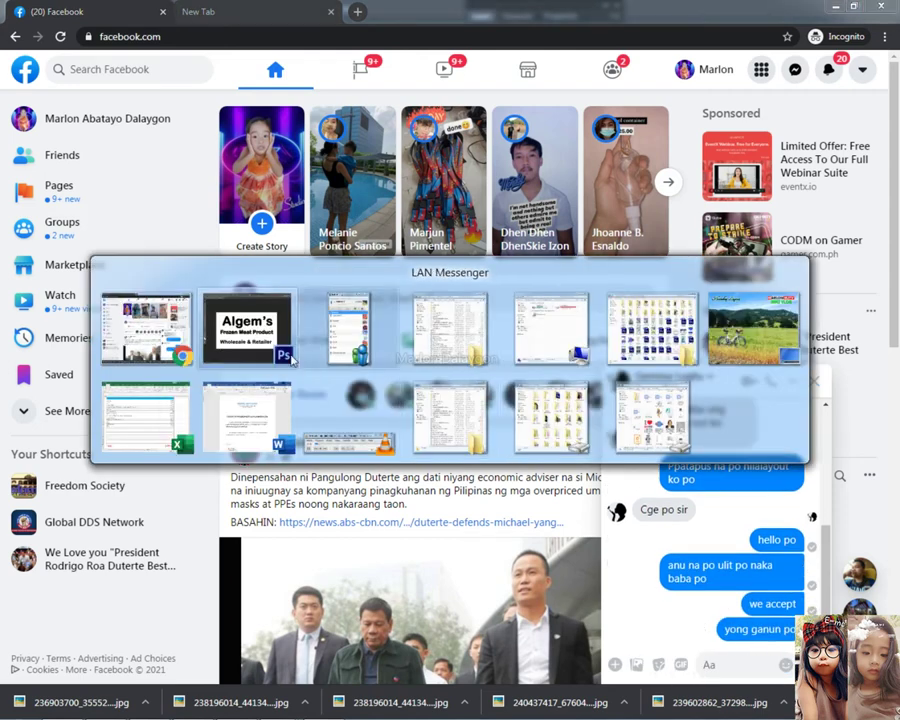
{"action": "left_click", "coordinate": [230, 316]}
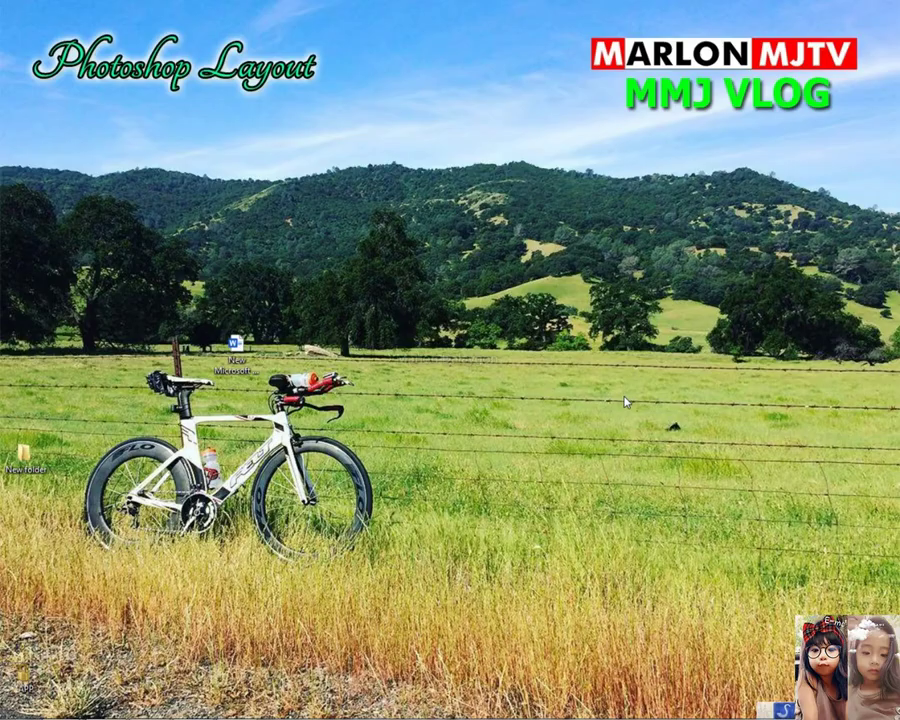
{"action": "key", "text": "super+d"}
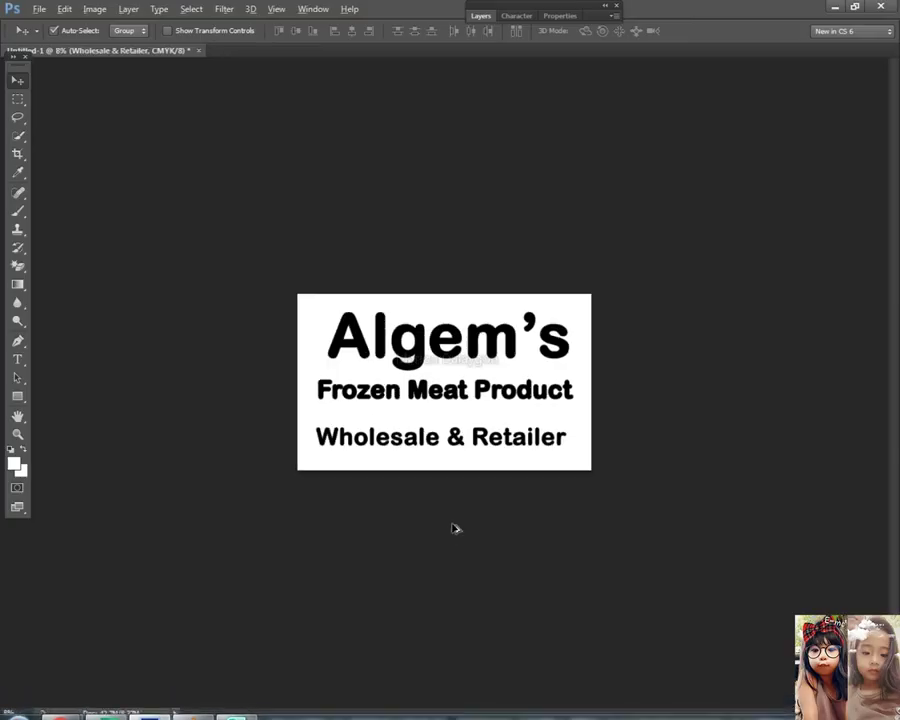
{"action": "scroll", "coordinate": [455, 528], "scroll_direction": "up", "scroll_amount": 3}
{"action": "left_click_drag", "start_coordinate": [400, 478], "coordinate": [420, 465]}
{"action": "left_click", "coordinate": [17, 359]}
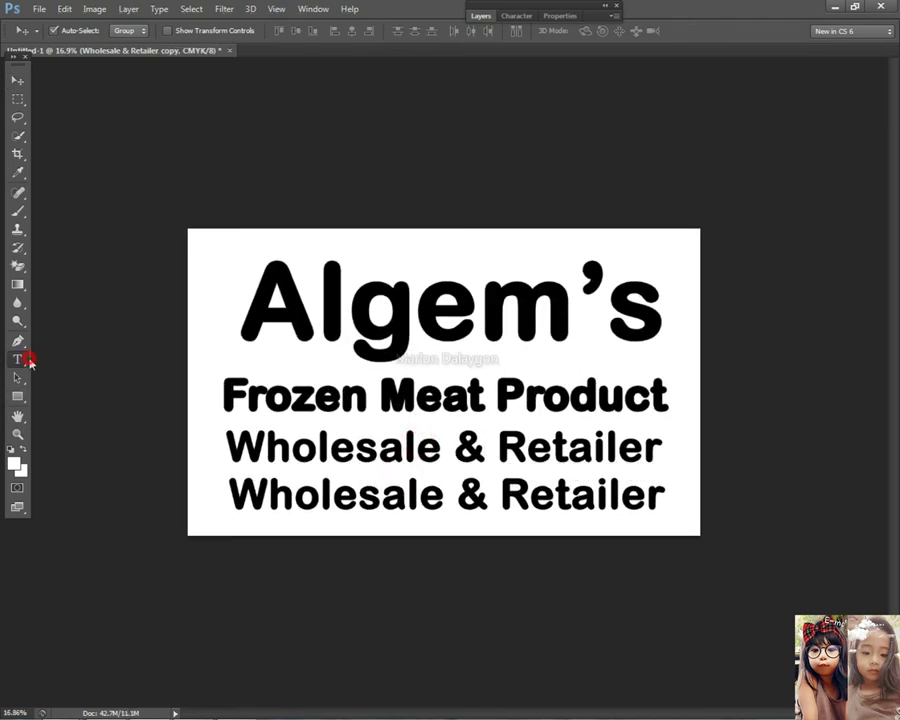
- Replace the duplicated line's text with "We Accept Resellers"
{"action": "left_click", "coordinate": [428, 505]}
{"action": "key", "text": "ctrl+a"}
{"action": "type", "text": "We"}
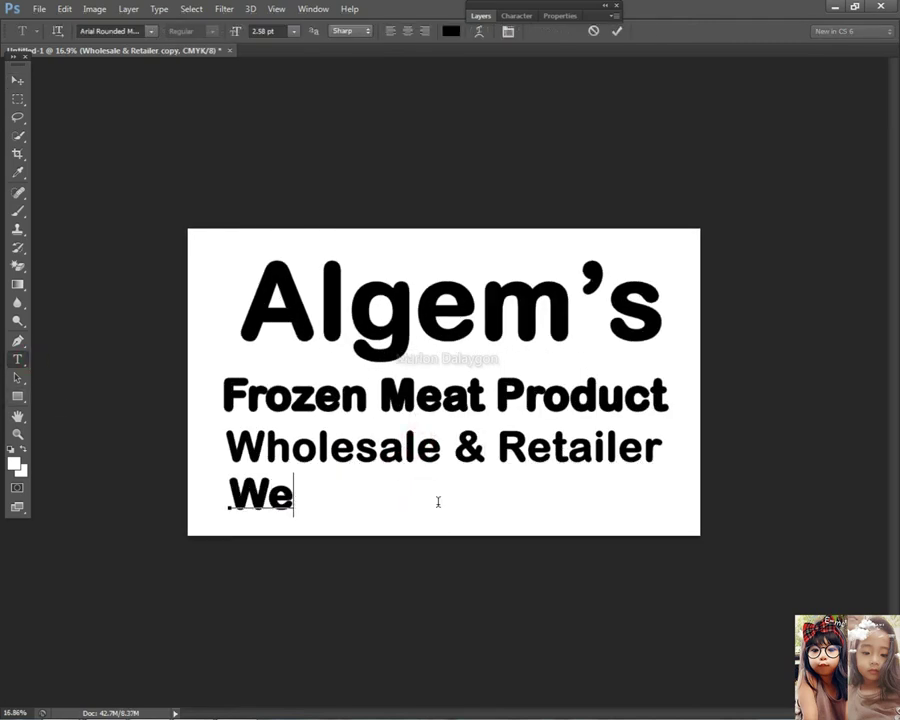
{"action": "type", "text": " Accpe"}
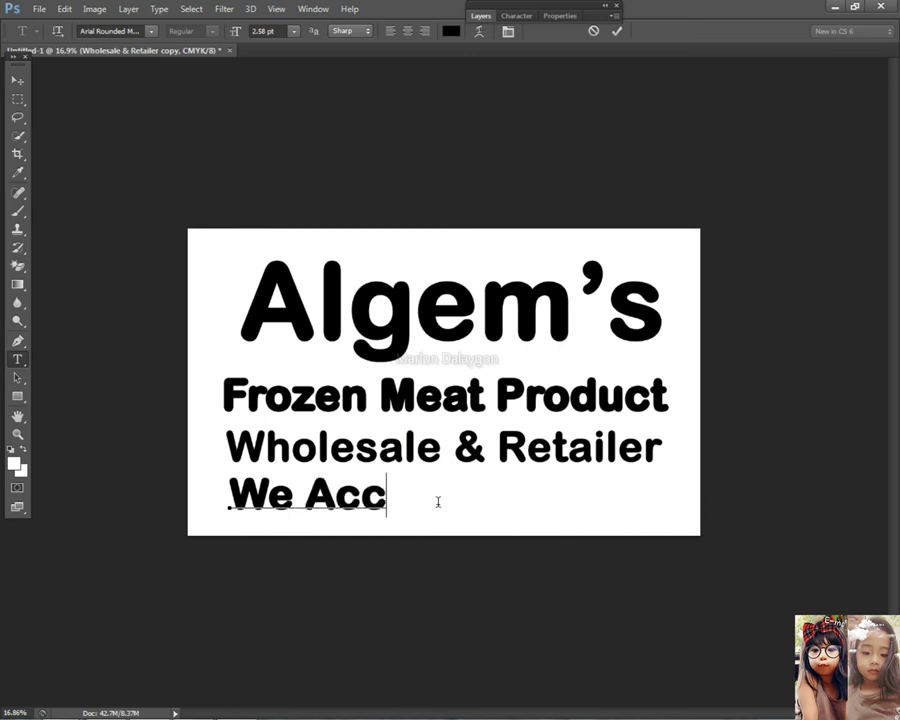
{"action": "key", "text": "Delete"}
{"action": "key", "text": "Delete"}
{"action": "key", "text": "Delete"}
{"action": "type", "text": "e"}
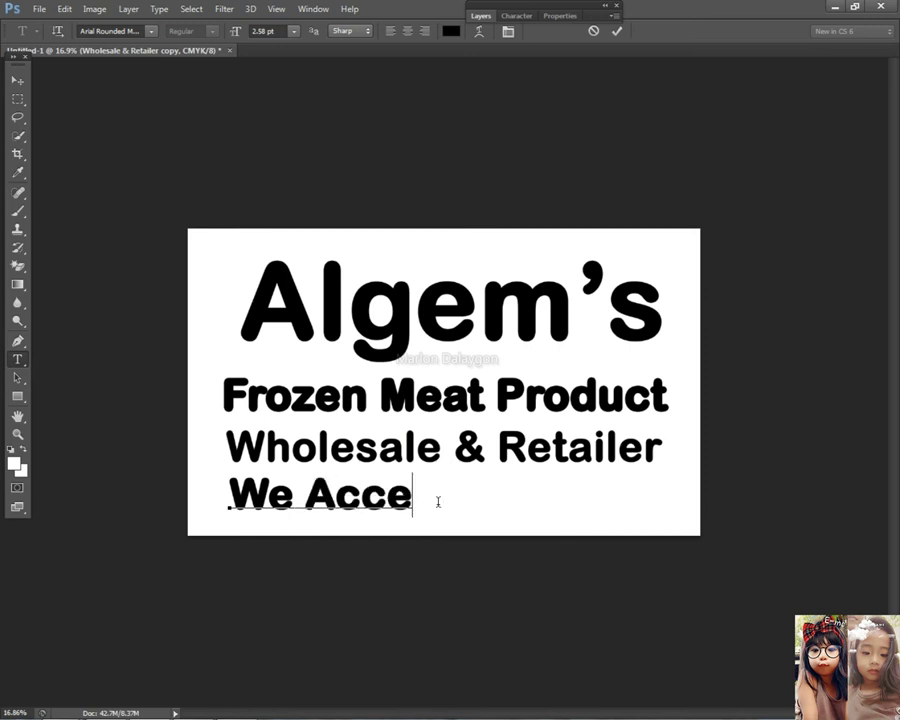
{"action": "type", "text": "poResellers"}
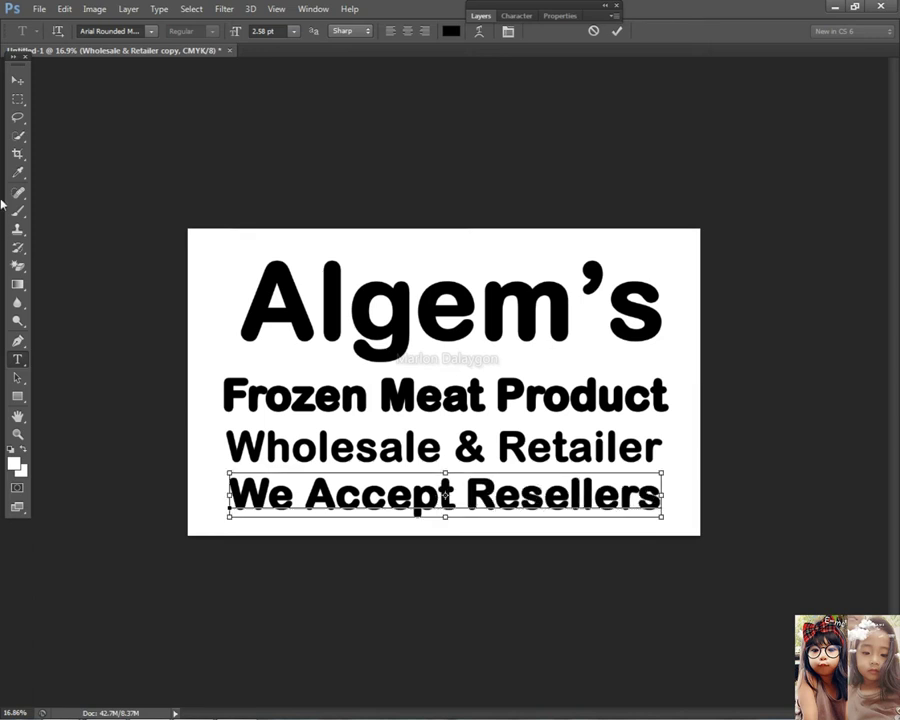
- Scale the We Accept Resellers line down so it is narrower than the Wholesale & Retailer line
{"action": "key", "text": "ctrl+a"}
{"action": "left_click", "coordinate": [17, 79]}
{"action": "key", "text": "ctrl+t"}
{"action": "left_click_drag", "start_coordinate": [662, 475], "coordinate": [567, 490]}
{"action": "key", "text": "Return"}
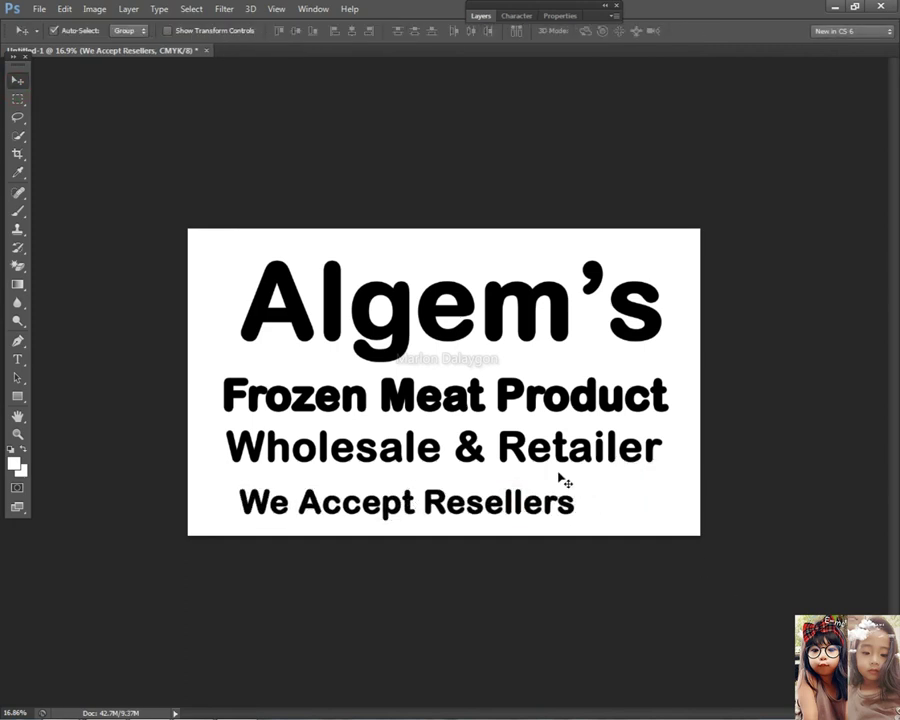
- Copy a full-width strip of the background along the sign's lower edge to a new layer and bring it to the front
{"action": "key", "text": "m"}
{"action": "left_click_drag", "start_coordinate": [161, 490], "coordinate": [710, 545]}
{"action": "left_click", "coordinate": [17, 79]}
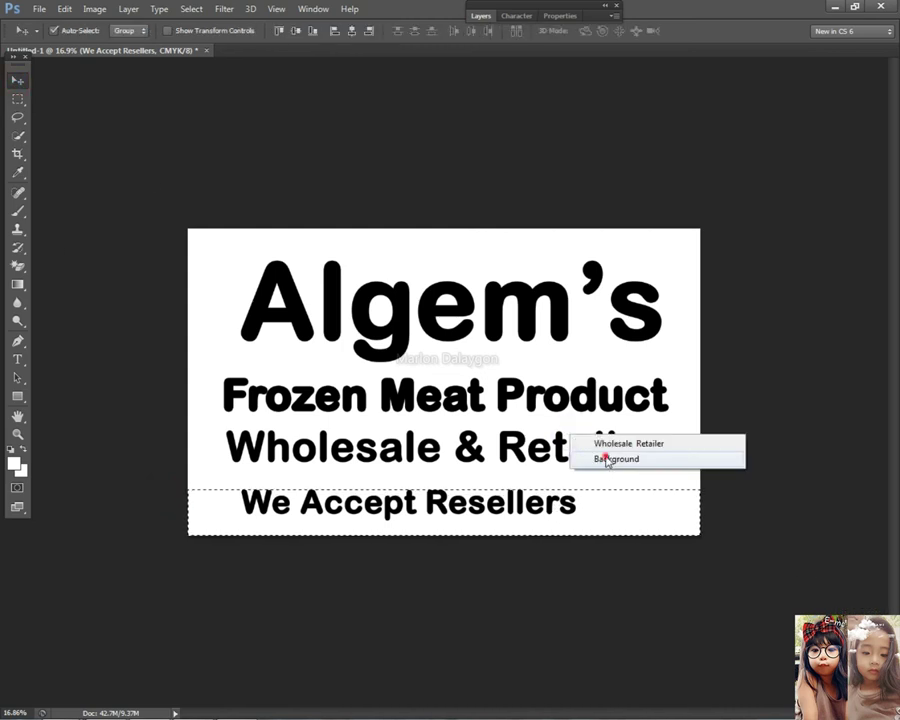
{"action": "left_click", "coordinate": [609, 459]}
{"action": "key", "text": "ctrl+j"}
{"action": "left_click", "coordinate": [104, 10]}
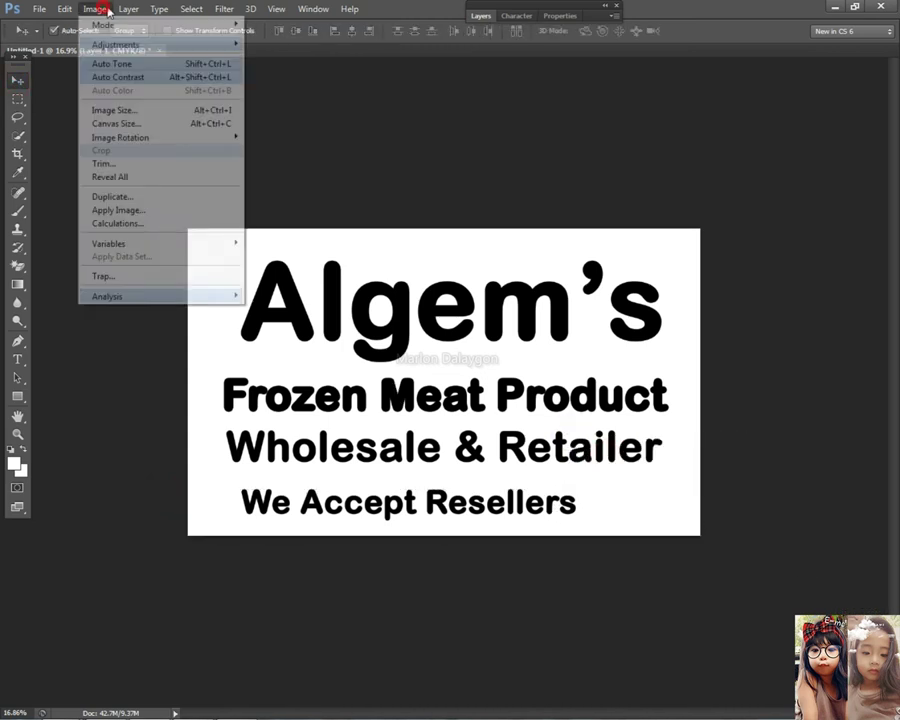
{"action": "mouse_move", "coordinate": [128, 10]}
{"action": "mouse_move", "coordinate": [170, 338]}
{"action": "left_click", "coordinate": [342, 335]}
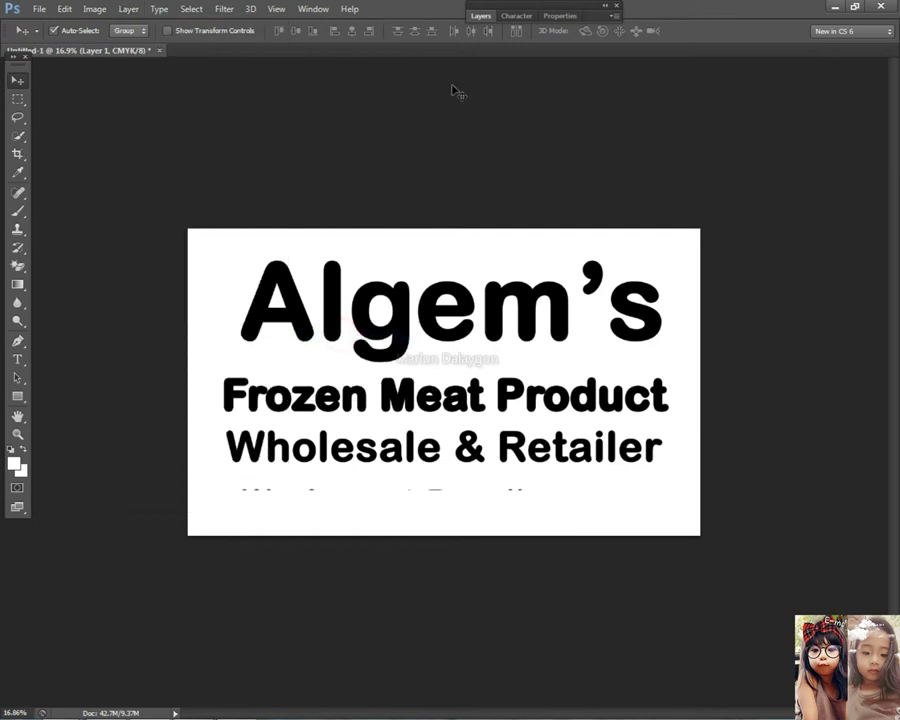
- Apply a red Color Overlay at 100% opacity to the strip layer
{"action": "left_click", "coordinate": [481, 16]}
{"action": "double_click", "coordinate": [594, 93]}
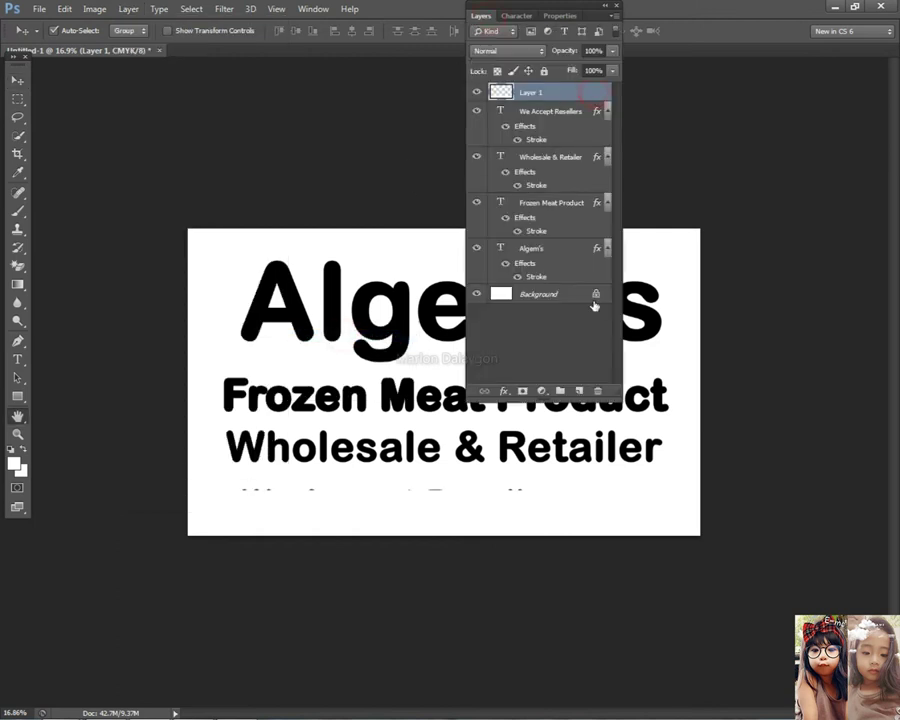
{"action": "left_click", "coordinate": [497, 516]}
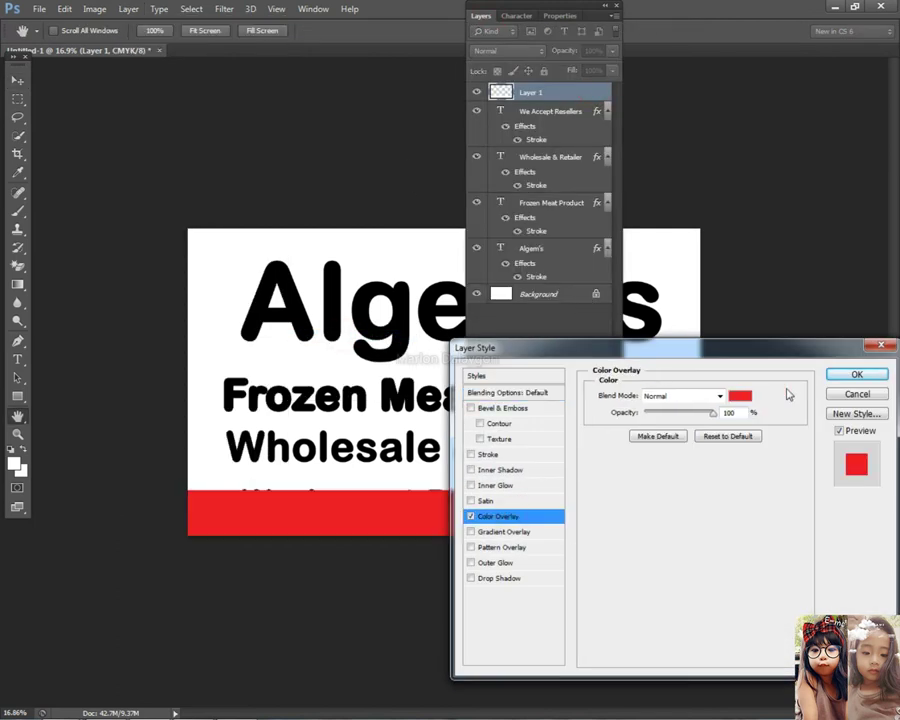
{"action": "left_click", "coordinate": [857, 374]}
{"action": "left_click", "coordinate": [481, 16]}
- Bring the We Accept Resellers text in front of the red strip and position it within the strip's height
{"action": "right_click", "coordinate": [424, 512]}
{"action": "left_click", "coordinate": [447, 530]}
{"action": "left_click", "coordinate": [128, 9]}
{"action": "left_click", "coordinate": [194, 335]}
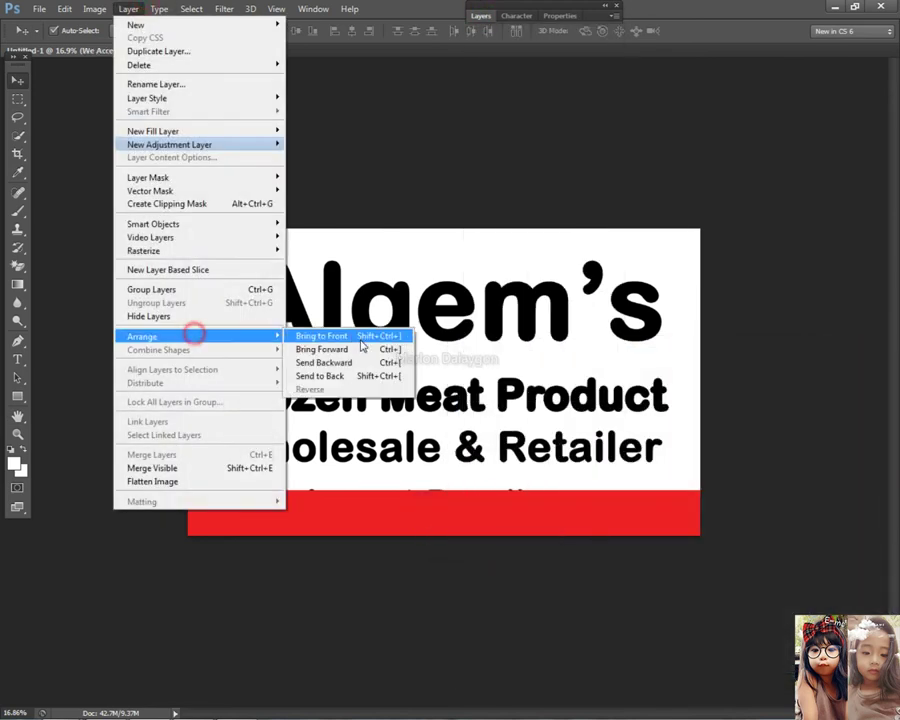
{"action": "left_click", "coordinate": [361, 338]}
{"action": "left_click_drag", "start_coordinate": [458, 503], "coordinate": [465, 515]}
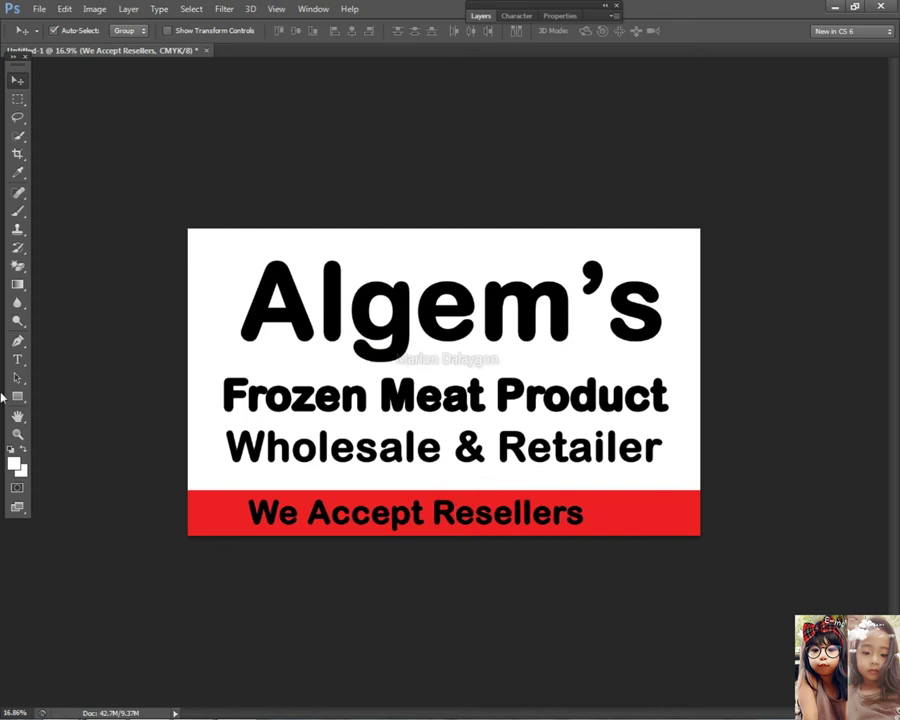
- Set the We Accept Resellers text in all caps and color it white (ffffff)
{"action": "left_click", "coordinate": [20, 360]}
{"action": "left_click", "coordinate": [402, 514]}
{"action": "key", "text": "ctrl+a"}
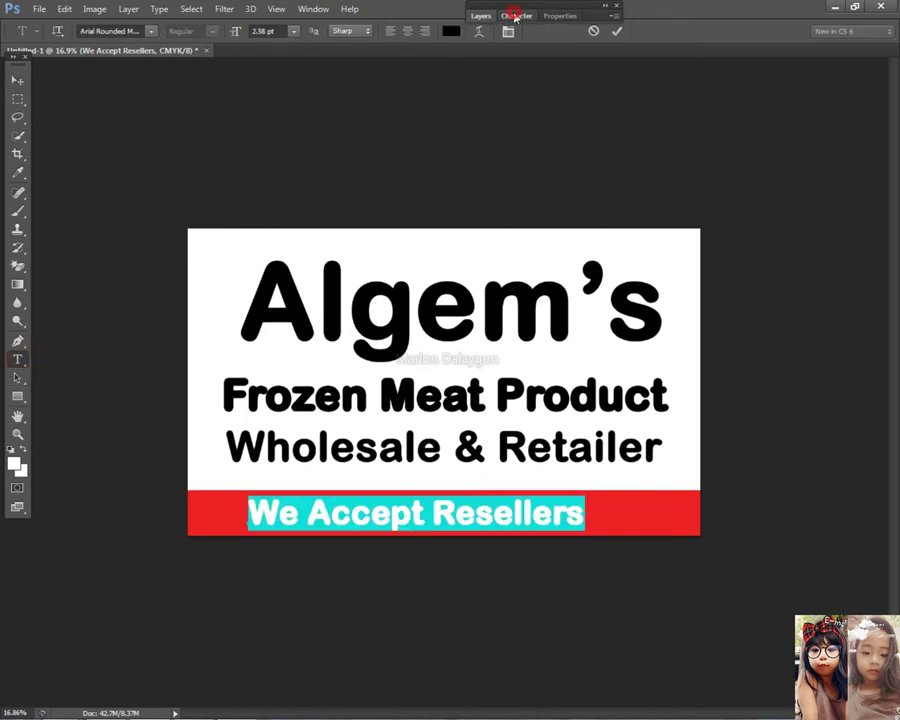
{"action": "left_click", "coordinate": [517, 16]}
{"action": "left_click", "coordinate": [513, 127]}
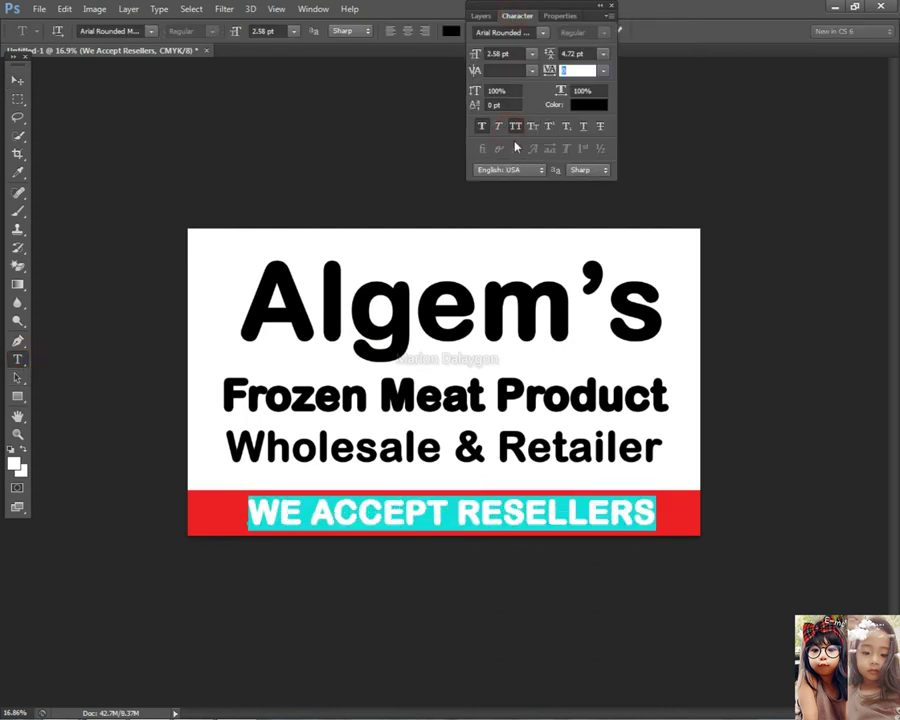
{"action": "left_click", "coordinate": [447, 32]}
{"action": "left_click", "coordinate": [270, 188]}
{"action": "left_click", "coordinate": [590, 180]}
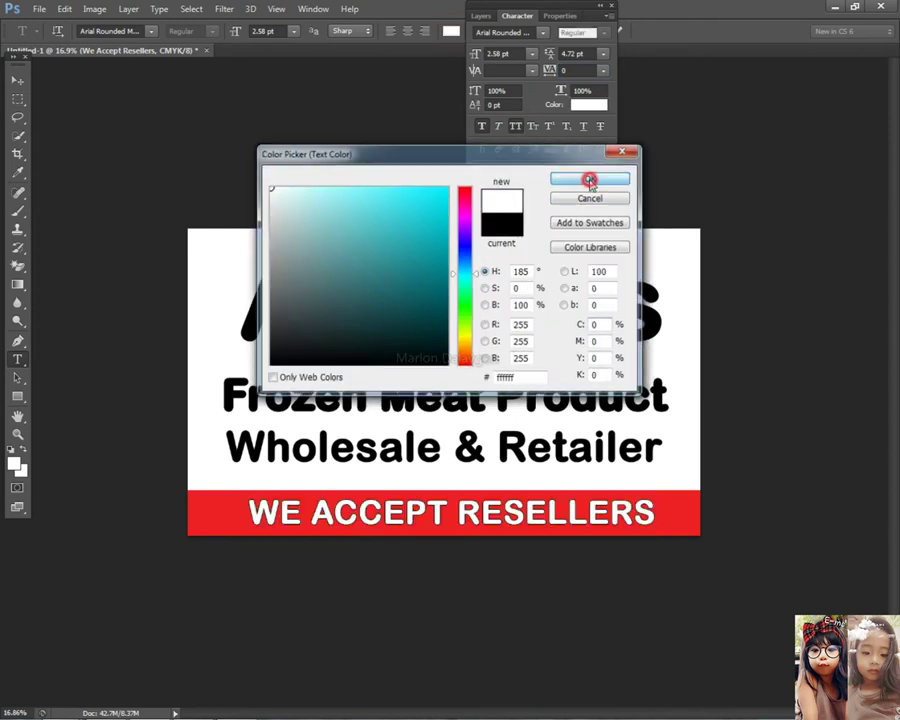
- Change the stroke color of the We Accept Resellers text to white (ffffff)
{"action": "left_click", "coordinate": [480, 16]}
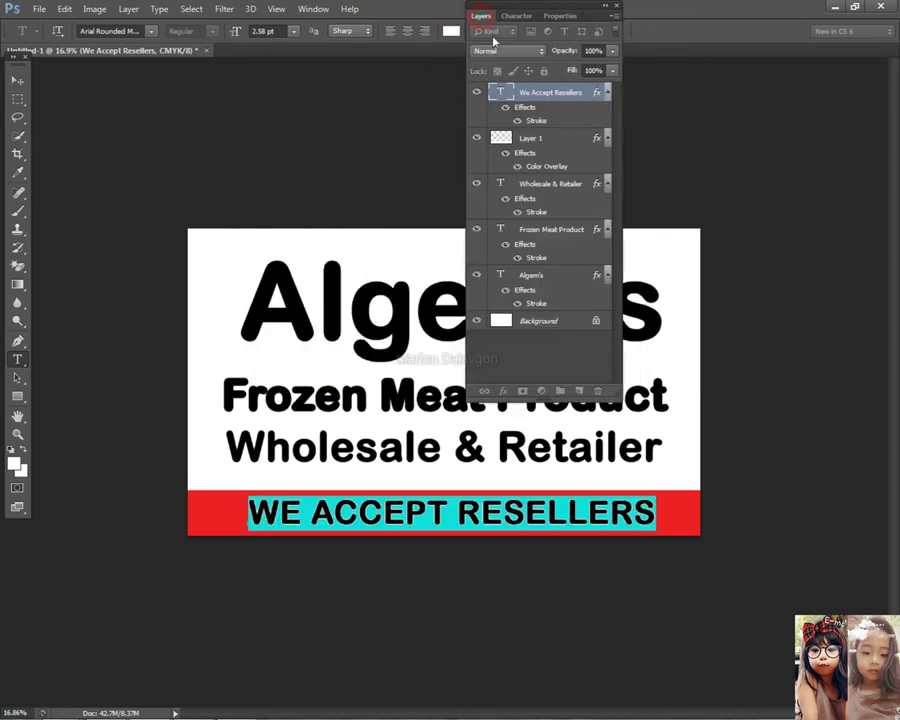
{"action": "double_click", "coordinate": [556, 103]}
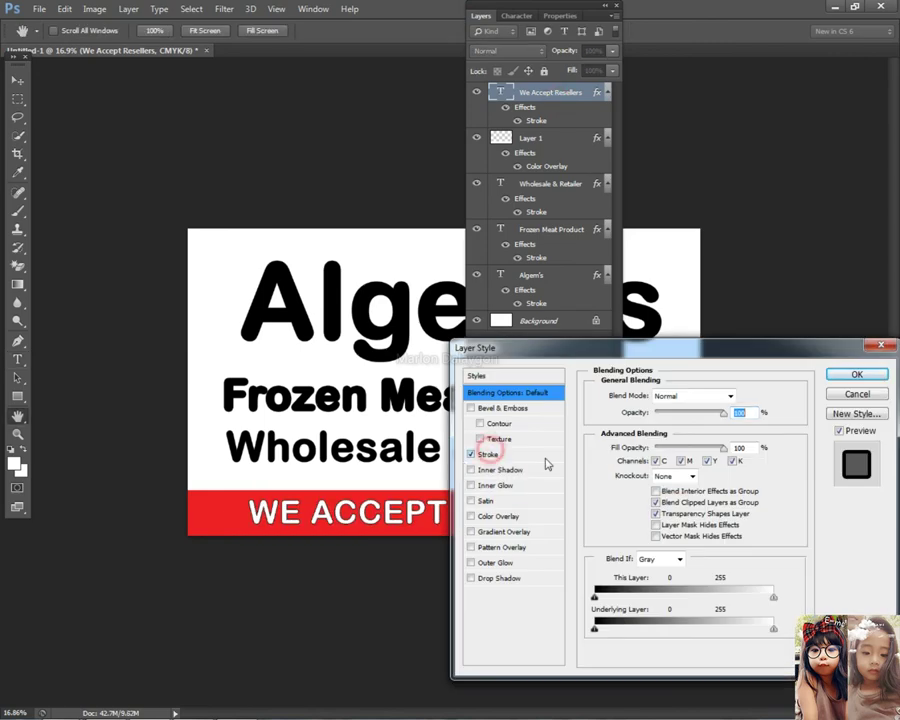
{"action": "left_click", "coordinate": [493, 456]}
{"action": "left_click", "coordinate": [628, 490]}
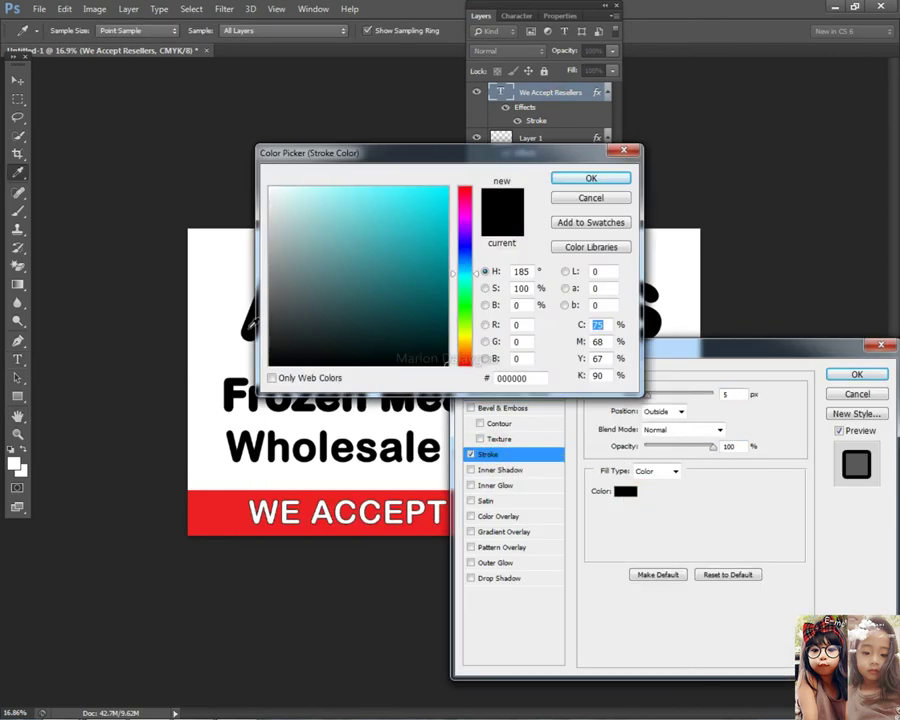
{"action": "left_click", "coordinate": [197, 308]}
{"action": "left_click", "coordinate": [588, 178]}
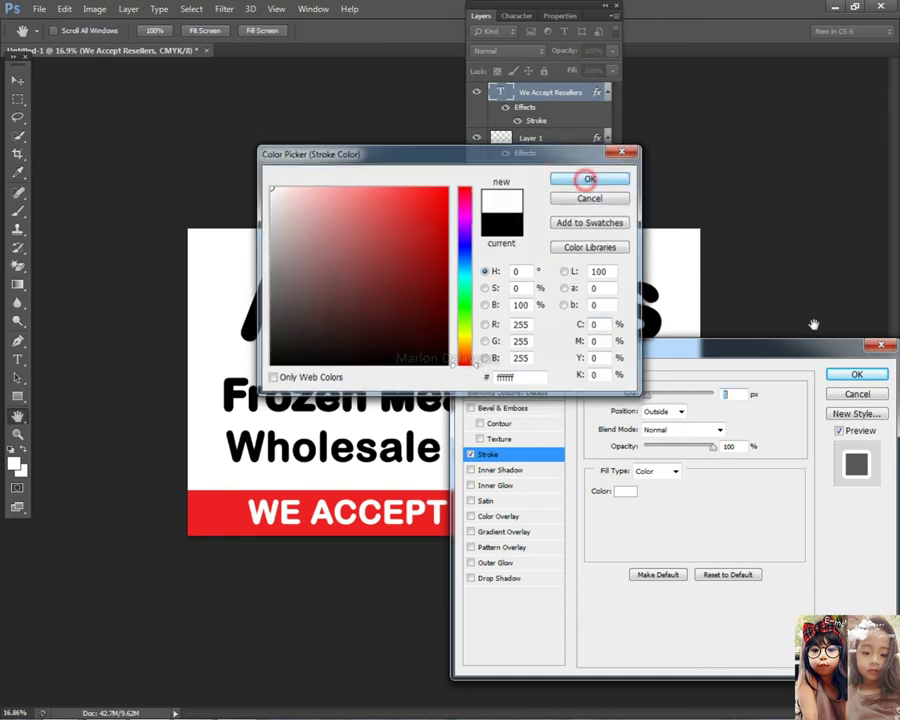
{"action": "left_click", "coordinate": [852, 375]}
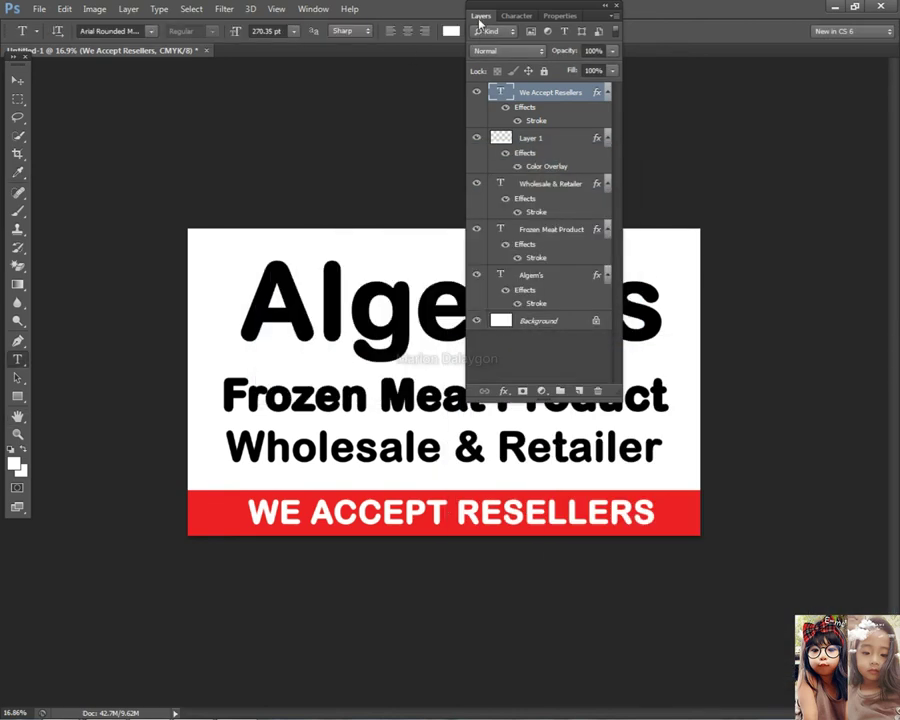
- Shift the resellers line slightly left, Wholesale & Retailer slightly down, and Frozen Meat Product slightly up and left to even the spacing
{"action": "scroll", "coordinate": [438, 190], "scroll_direction": "down", "scroll_amount": 2}
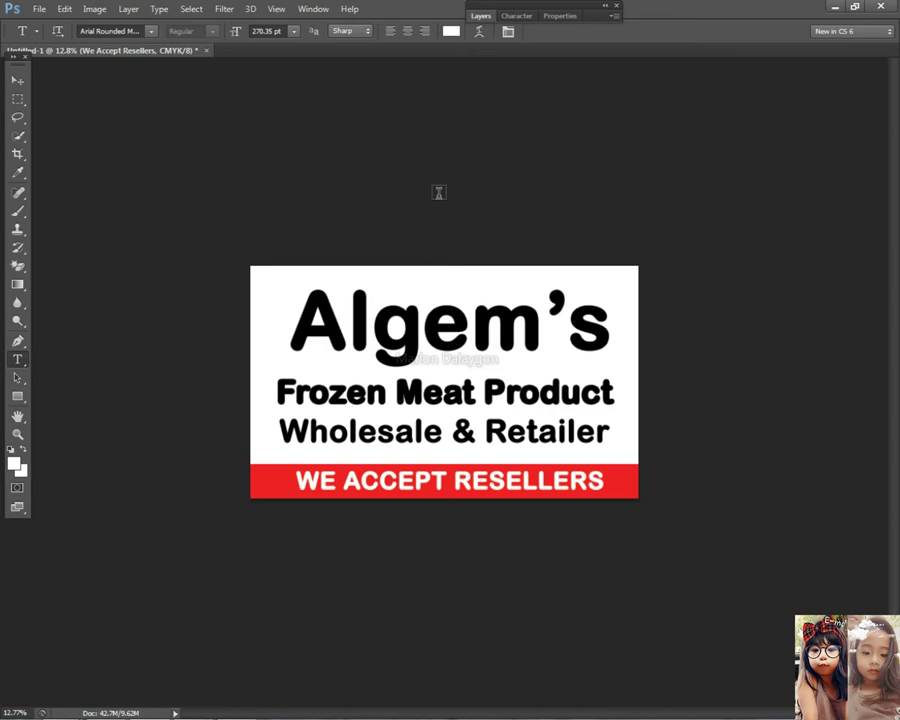
{"action": "scroll", "coordinate": [585, 374], "scroll_direction": "down", "scroll_amount": 4}
{"action": "scroll", "coordinate": [585, 378], "scroll_direction": "up", "scroll_amount": 4}
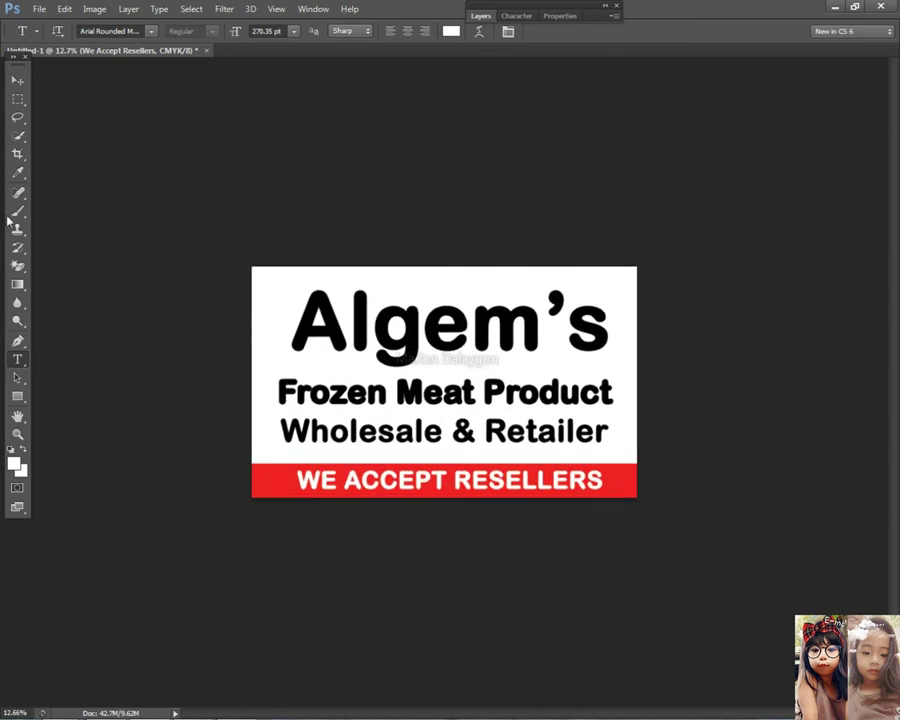
{"action": "left_click", "coordinate": [16, 80]}
{"action": "left_click_drag", "start_coordinate": [389, 485], "coordinate": [387, 487]}
{"action": "left_click_drag", "start_coordinate": [442, 434], "coordinate": [443, 438]}
{"action": "right_click", "coordinate": [428, 388]}
{"action": "left_click", "coordinate": [442, 396]}
{"action": "key", "text": "shift+Up"}
{"action": "key", "text": "shift+Up"}
{"action": "key", "text": "shift+Left"}
- Scale the Algem's title down slightly and reposition it centered above the Frozen Meat Product line
{"action": "right_click", "coordinate": [437, 338]}
{"action": "left_click", "coordinate": [452, 346]}
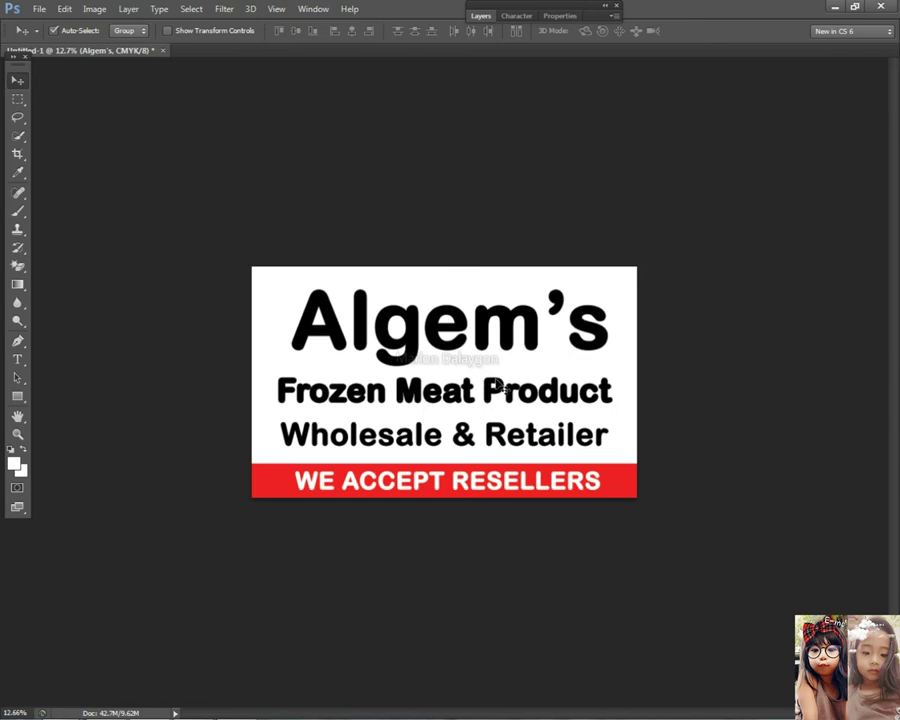
{"action": "scroll", "coordinate": [484, 346], "scroll_direction": "up", "scroll_amount": 3}
{"action": "right_click", "coordinate": [474, 317]}
{"action": "left_click", "coordinate": [492, 323]}
{"action": "key", "text": "ctrl+t"}
{"action": "left_click_drag", "start_coordinate": [662, 250], "coordinate": [623, 275]}
{"action": "key", "text": "Return"}
{"action": "left_click_drag", "start_coordinate": [463, 315], "coordinate": [475, 316]}
- Switch to the Chrome window with the mailbox and open the Google home page in a new tab, ready for a search
{"action": "mouse_move", "coordinate": [60, 706]}
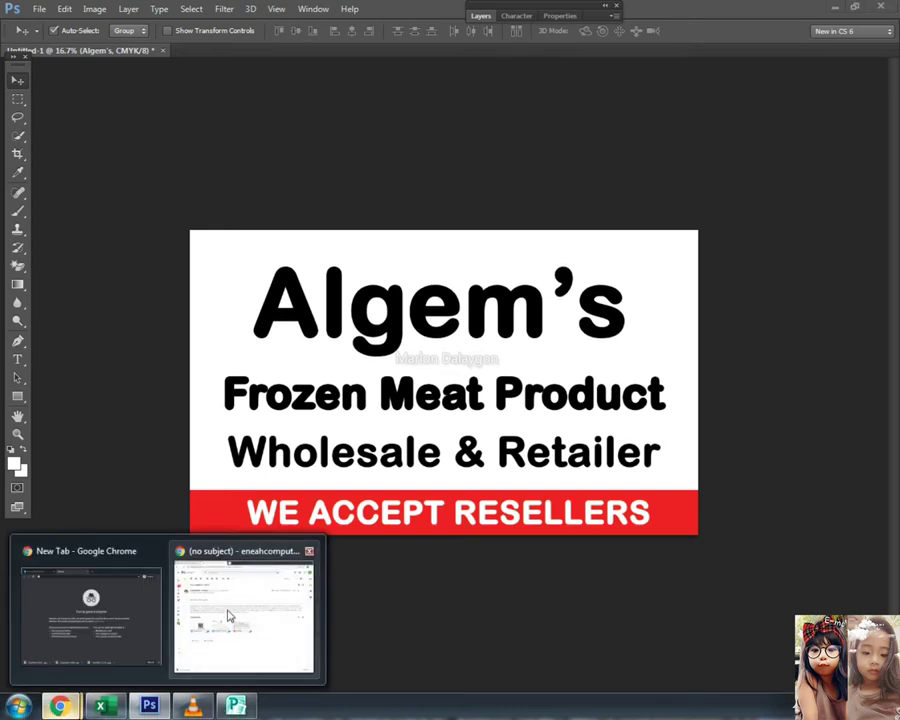
{"action": "left_click", "coordinate": [230, 610]}
{"action": "left_click", "coordinate": [357, 11]}
{"action": "left_click", "coordinate": [356, 36]}
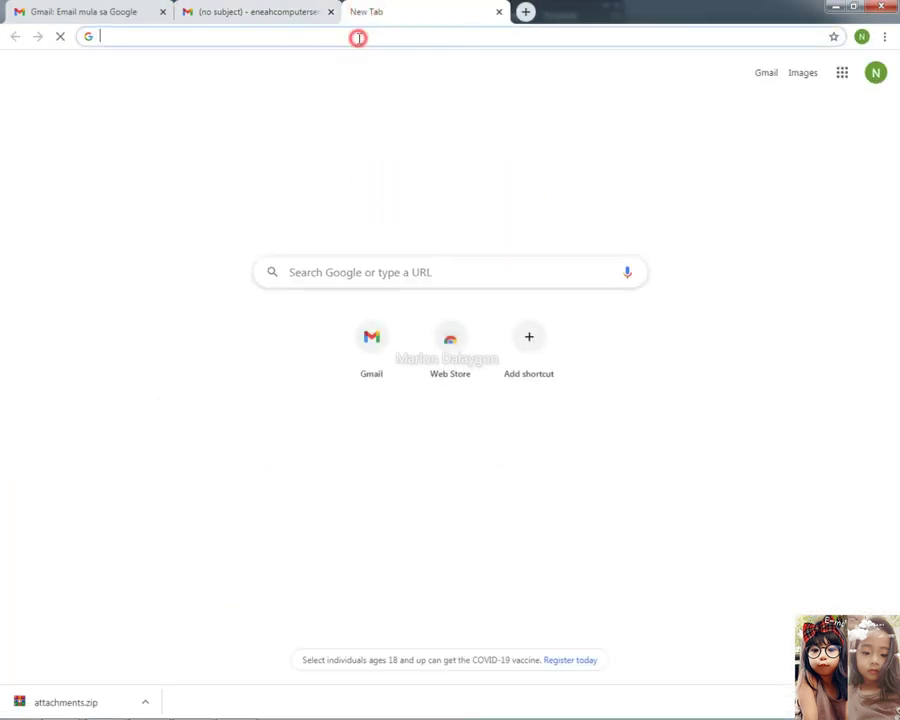
{"action": "type", "text": "goog"}
{"action": "key", "text": "Return"}
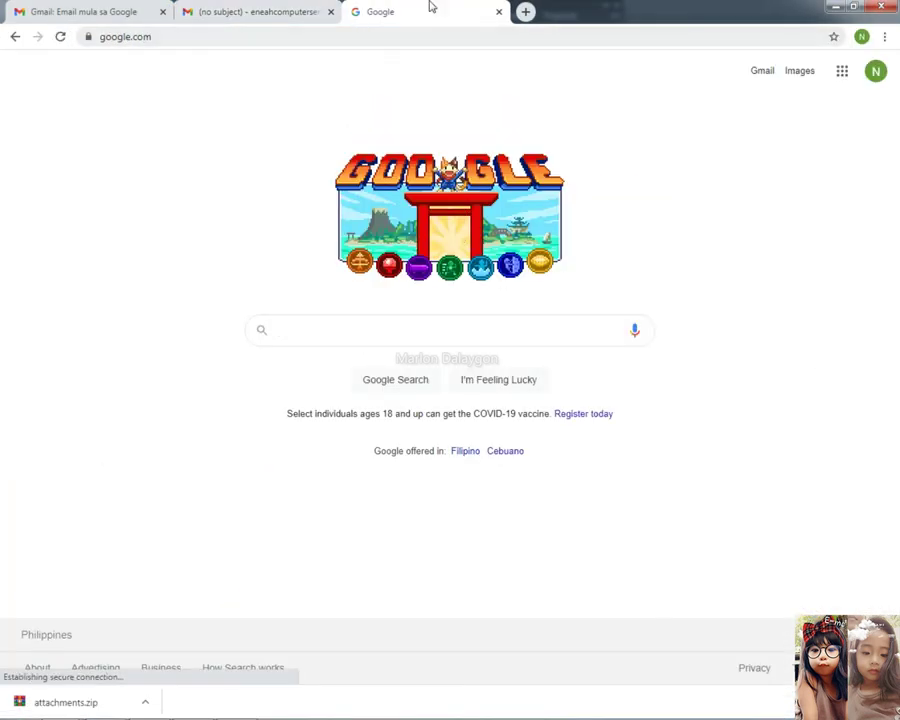
{"action": "left_click", "coordinate": [341, 337]}
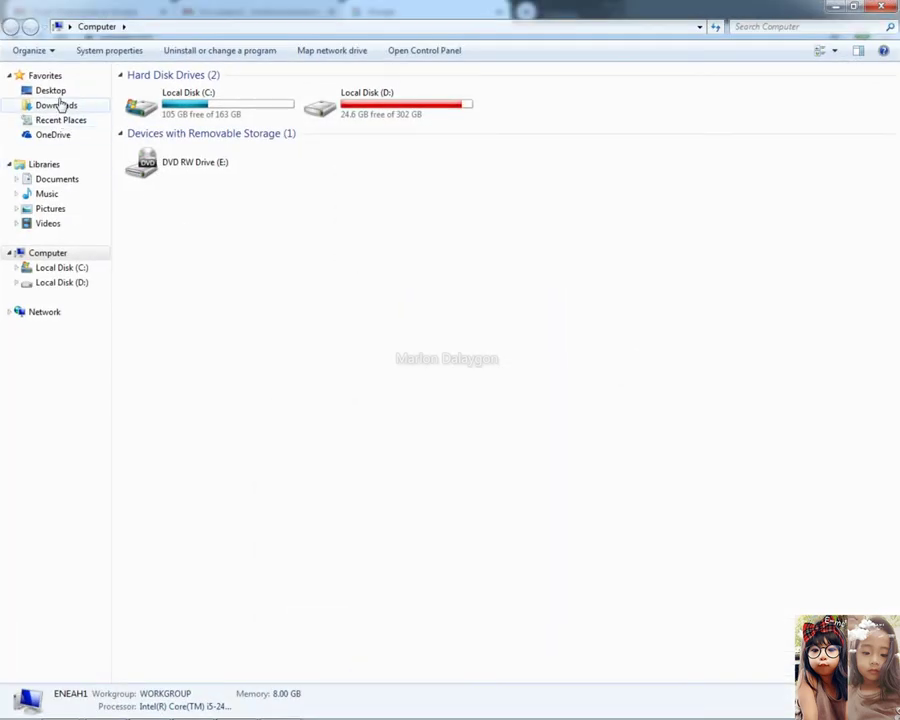
- Browse to the Tarpaulin folder inside D:\New\Marlon Files\psd\layouts
{"action": "left_click", "coordinate": [68, 102]}
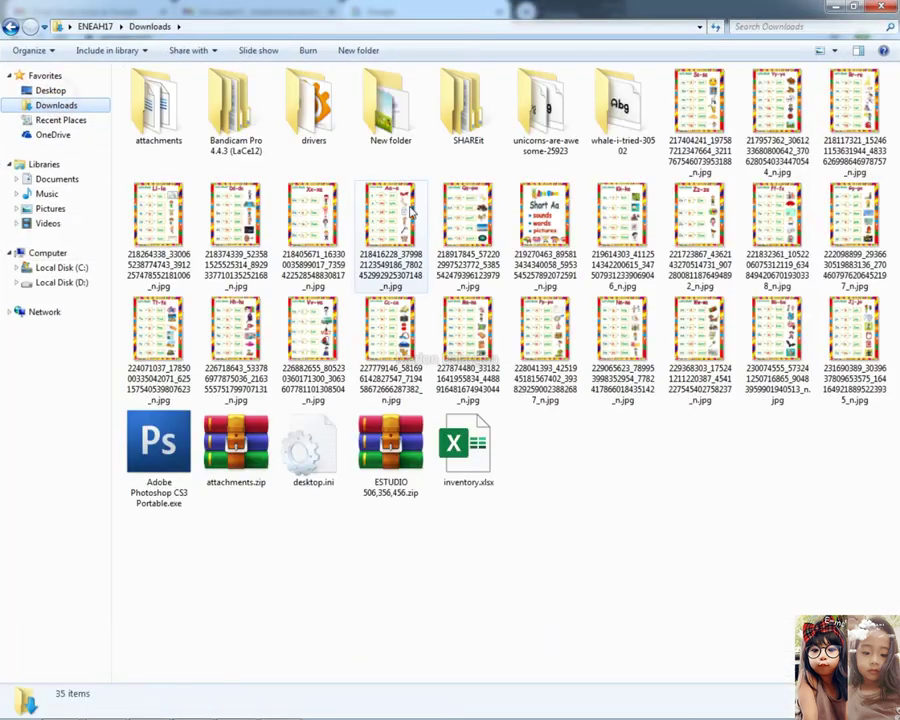
{"action": "left_click", "coordinate": [56, 90]}
{"action": "double_click", "coordinate": [576, 136]}
{"action": "double_click", "coordinate": [209, 183]}
{"action": "double_click", "coordinate": [152, 149]}
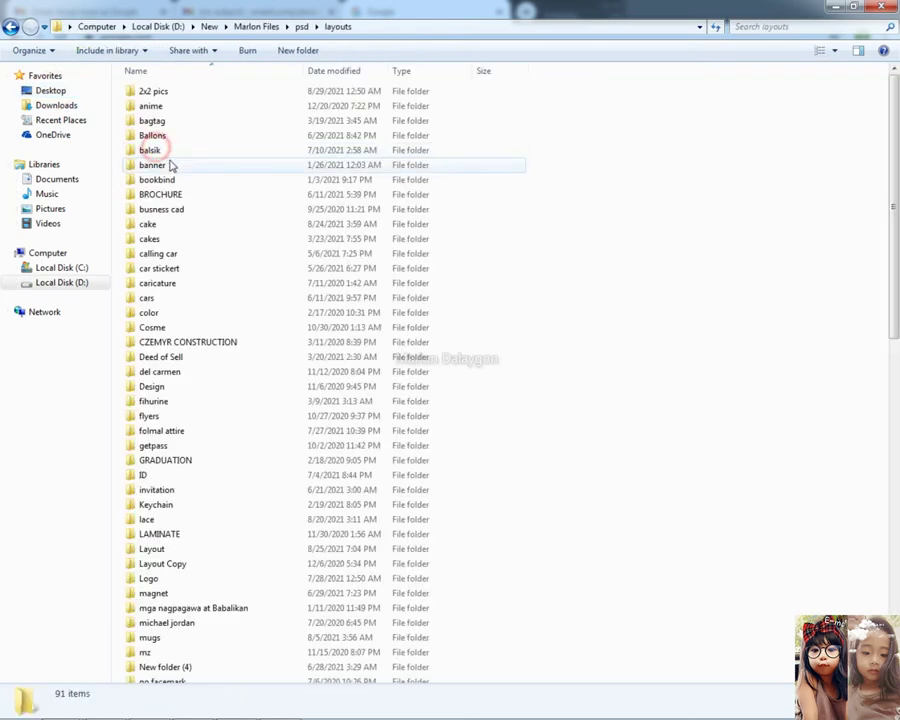
{"action": "left_click", "coordinate": [328, 226]}
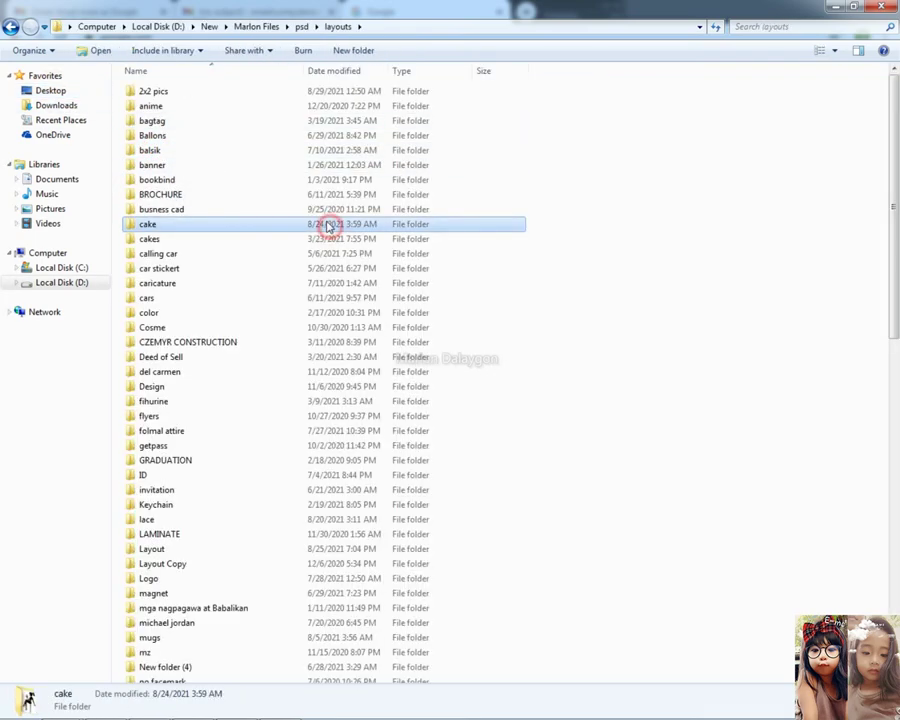
{"action": "type", "text": "tar"}
{"action": "key", "text": "Return"}
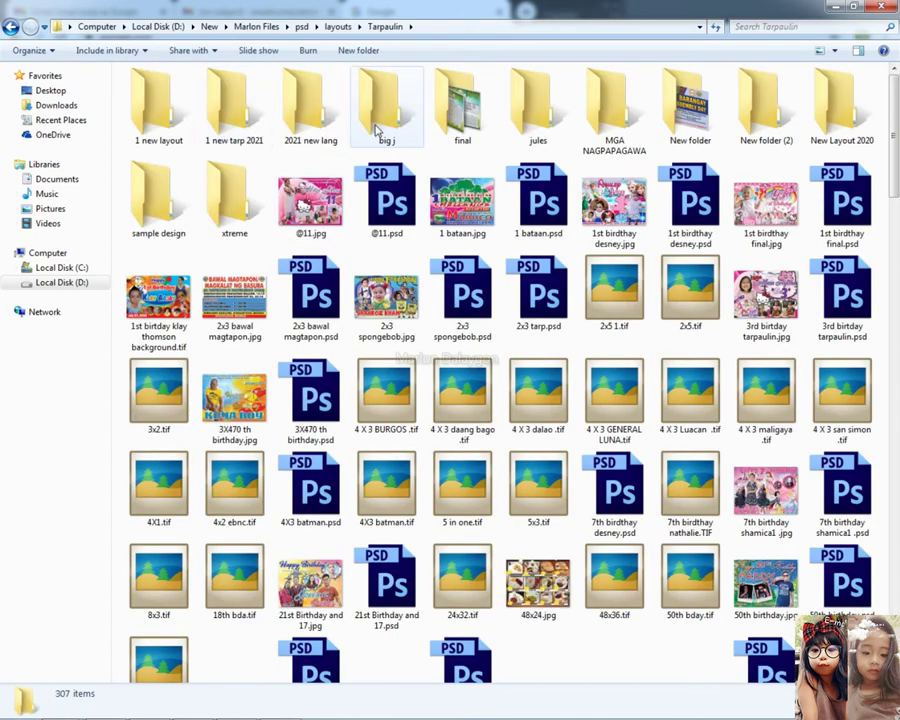
- Search the Tarpaulin folder for meat and open rice and meatshop.tif in Photoshop
{"action": "left_click", "coordinate": [790, 28]}
{"action": "type", "text": "meat"}
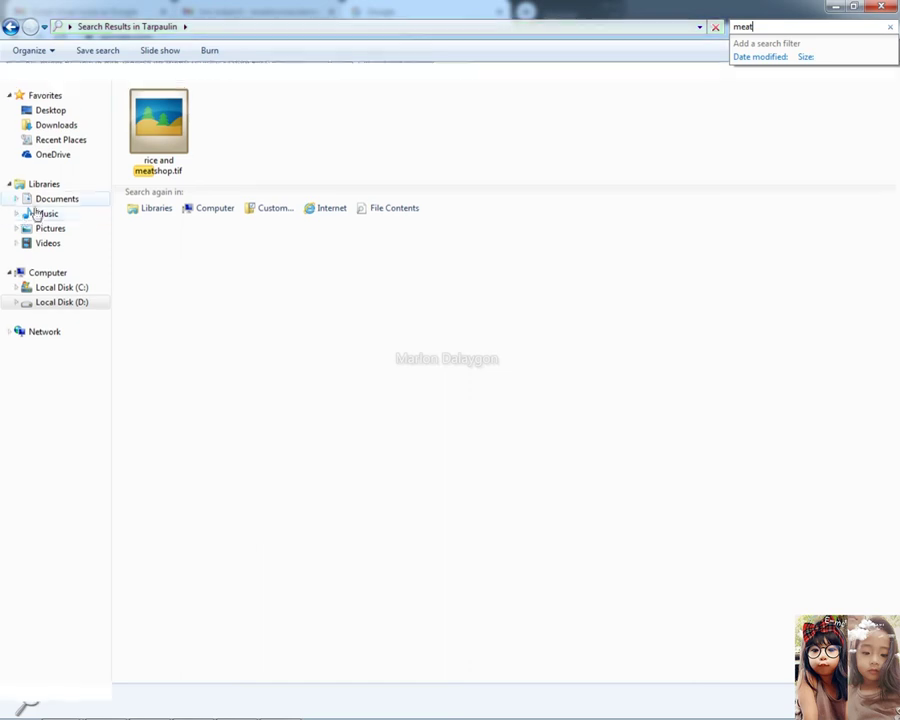
{"action": "left_click", "coordinate": [155, 130]}
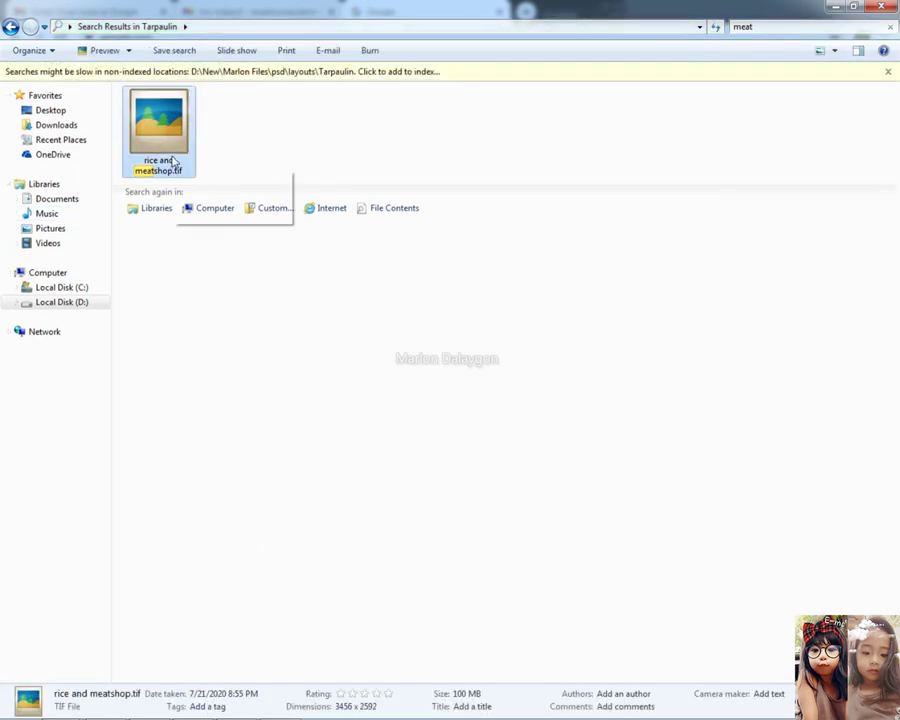
{"action": "left_click_drag", "start_coordinate": [147, 162], "coordinate": [313, 10]}
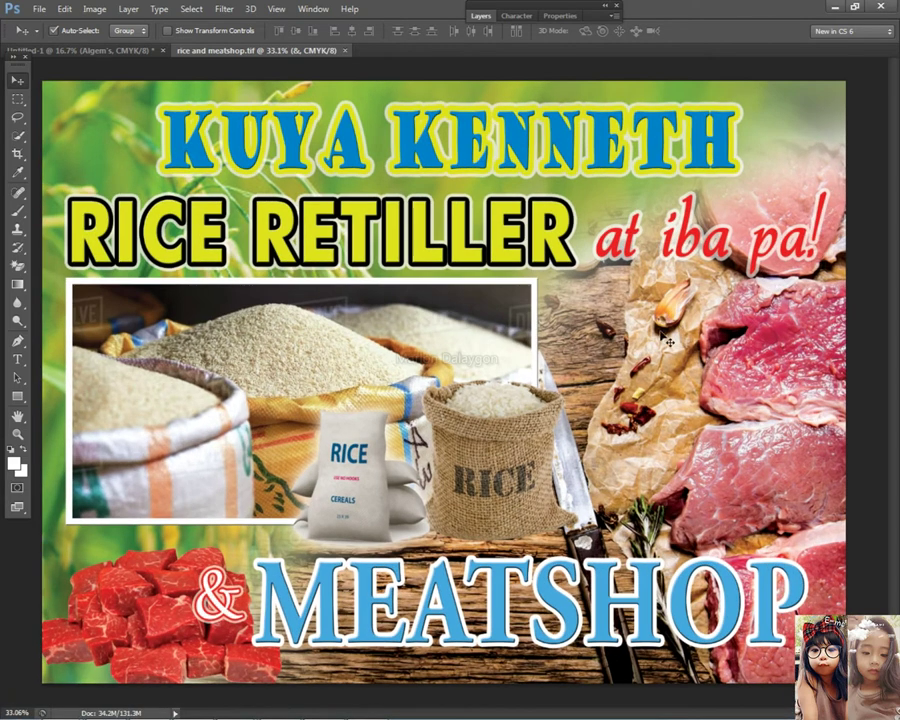
- Move the raw meat photo layer from rice and meatshop.tif into the Algem's sign and enlarge it to about 105%
{"action": "right_click", "coordinate": [713, 352]}
{"action": "left_click", "coordinate": [730, 353]}
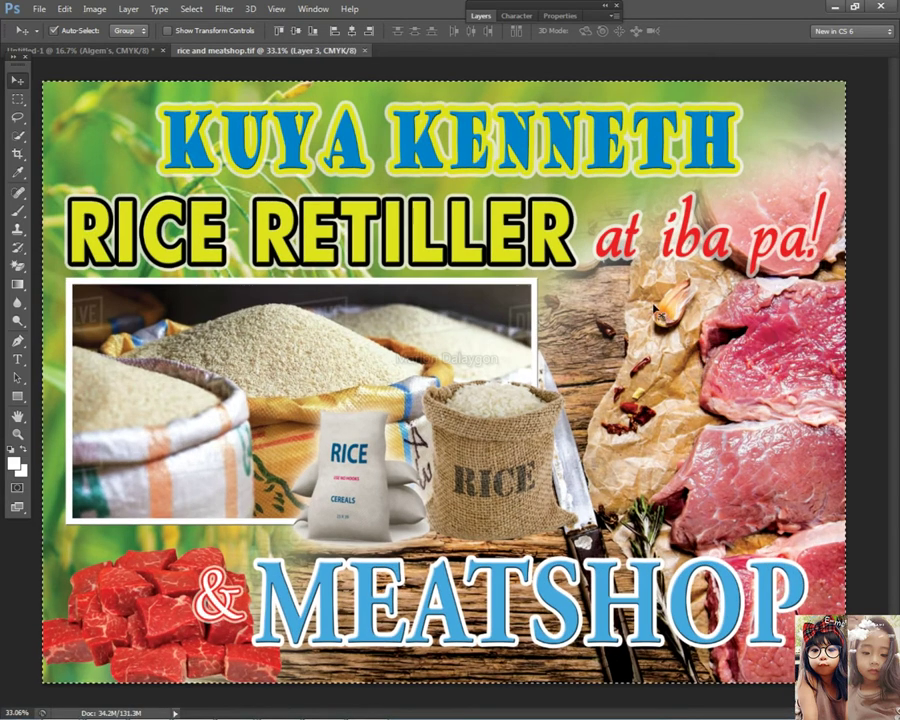
{"action": "left_click_drag", "start_coordinate": [610, 360], "coordinate": [616, 320]}
{"action": "key", "text": "ctrl+t"}
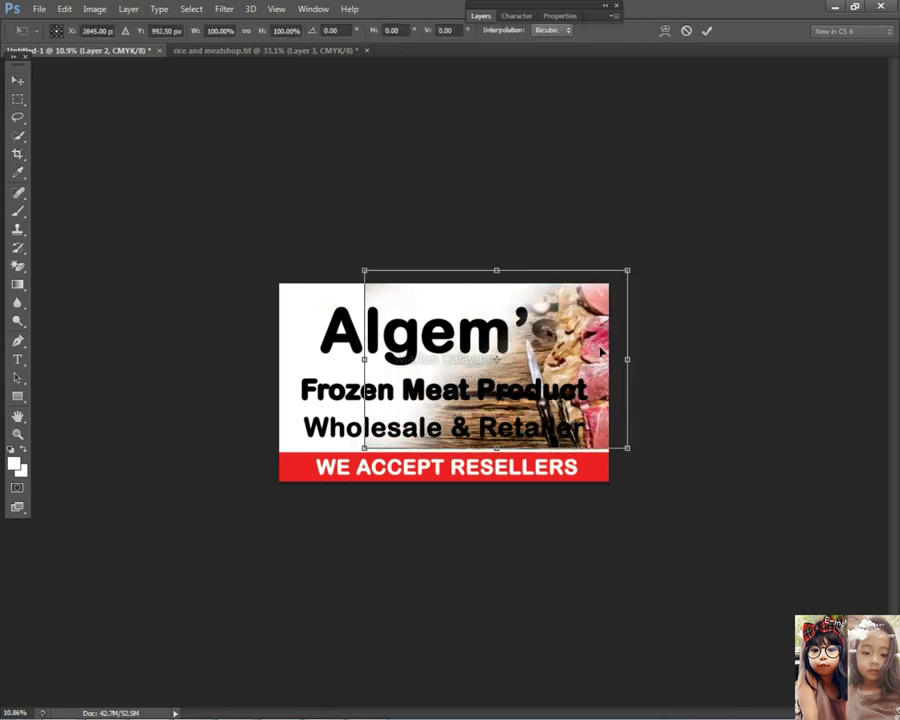
{"action": "left_click_drag", "start_coordinate": [367, 447], "coordinate": [353, 457]}
{"action": "key", "text": "Return"}
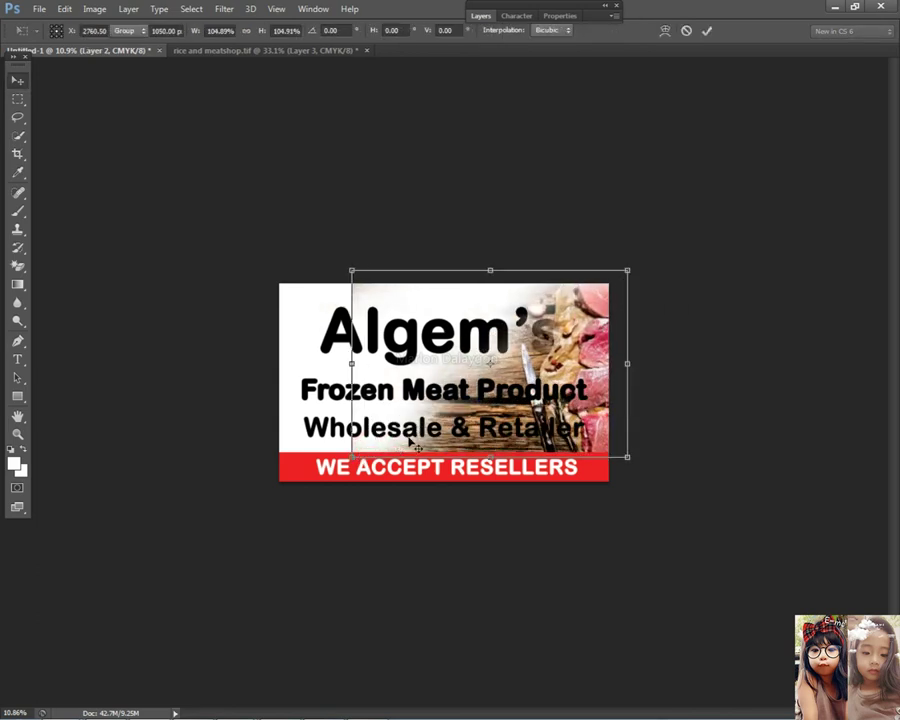
- Shift the meat photo up and scale it to about 107% so it reaches down to the red strip
{"action": "scroll", "coordinate": [505, 440], "scroll_direction": "up", "scroll_amount": 4}
{"action": "left_click_drag", "start_coordinate": [693, 305], "coordinate": [688, 268]}
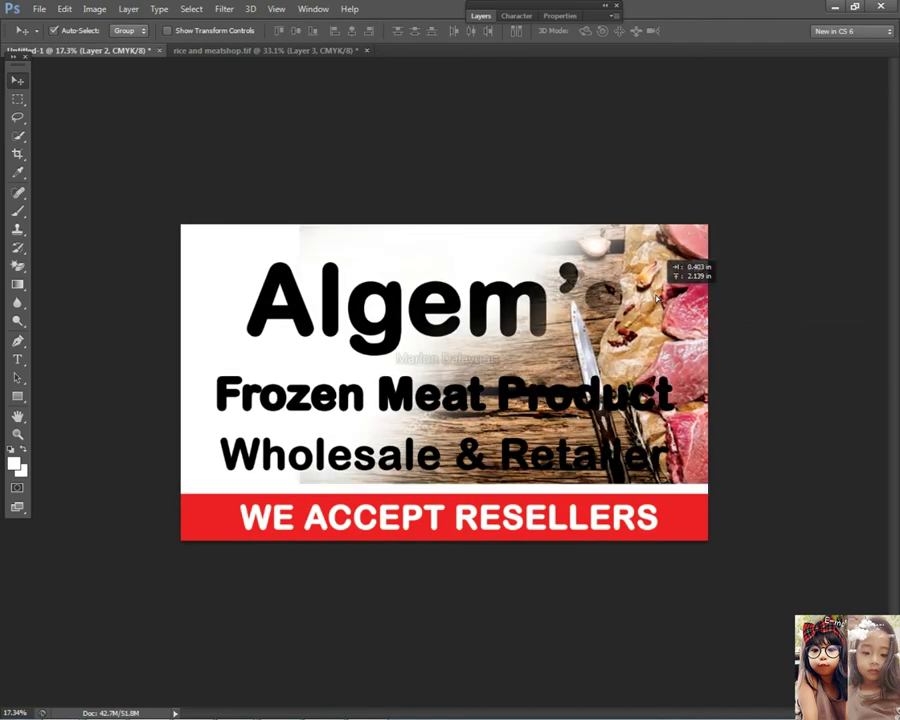
{"action": "key", "text": "ctrl+t"}
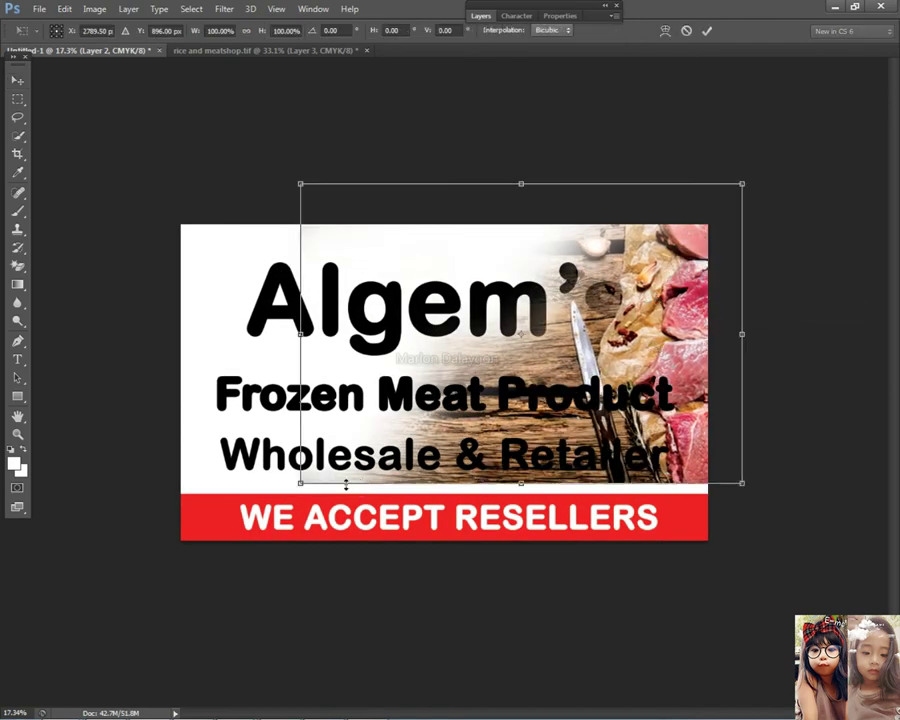
{"action": "left_click_drag", "start_coordinate": [300, 486], "coordinate": [272, 497]}
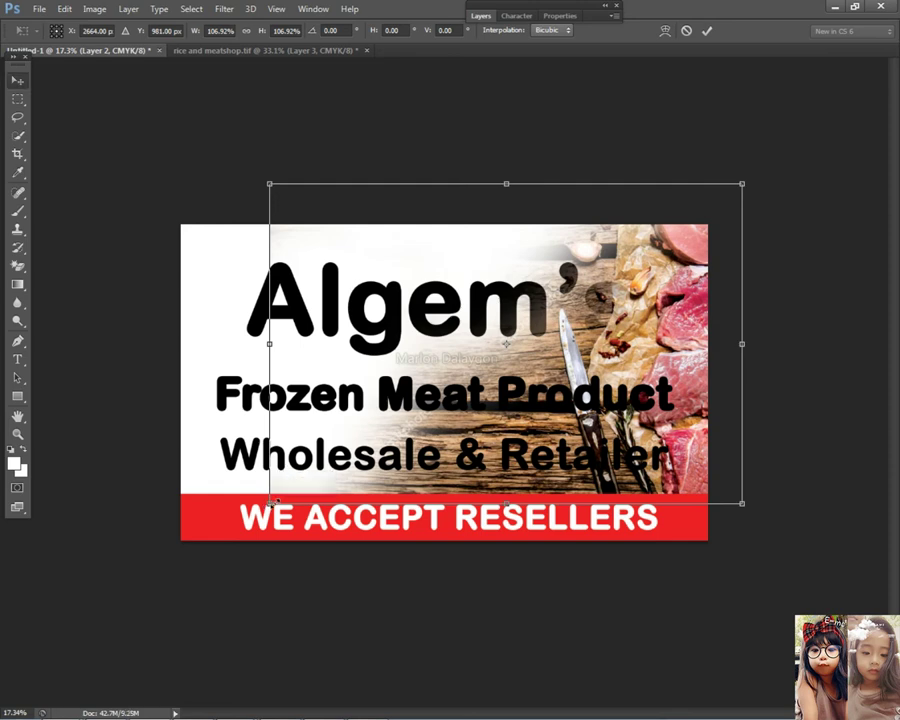
{"action": "key", "text": "Return"}
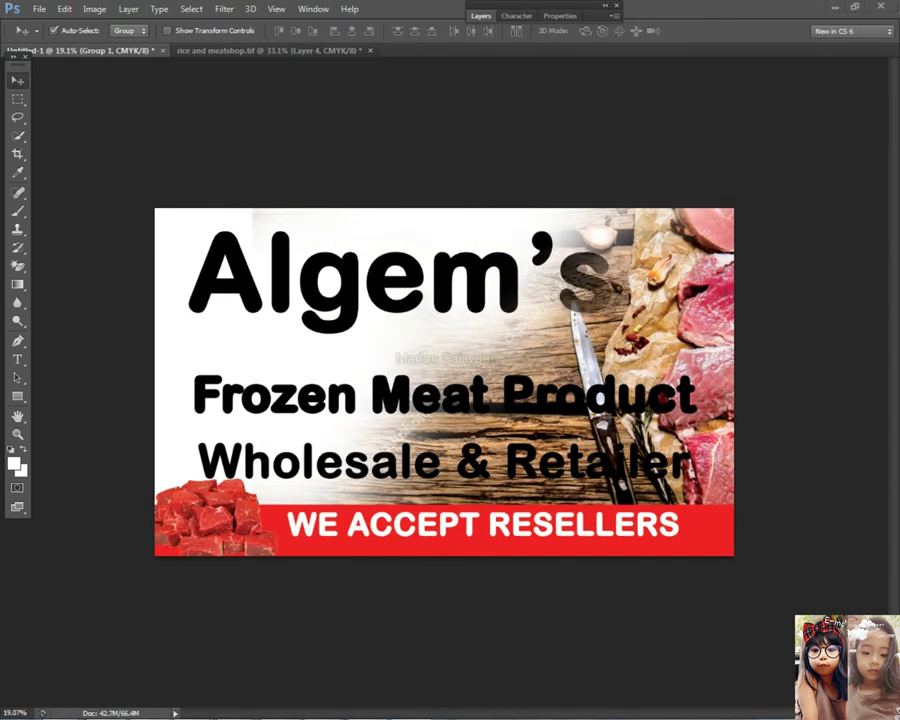
- Select the meat photo layer and rearrange the stacking so the Algem's title lies in front of it
{"action": "right_click", "coordinate": [628, 374]}
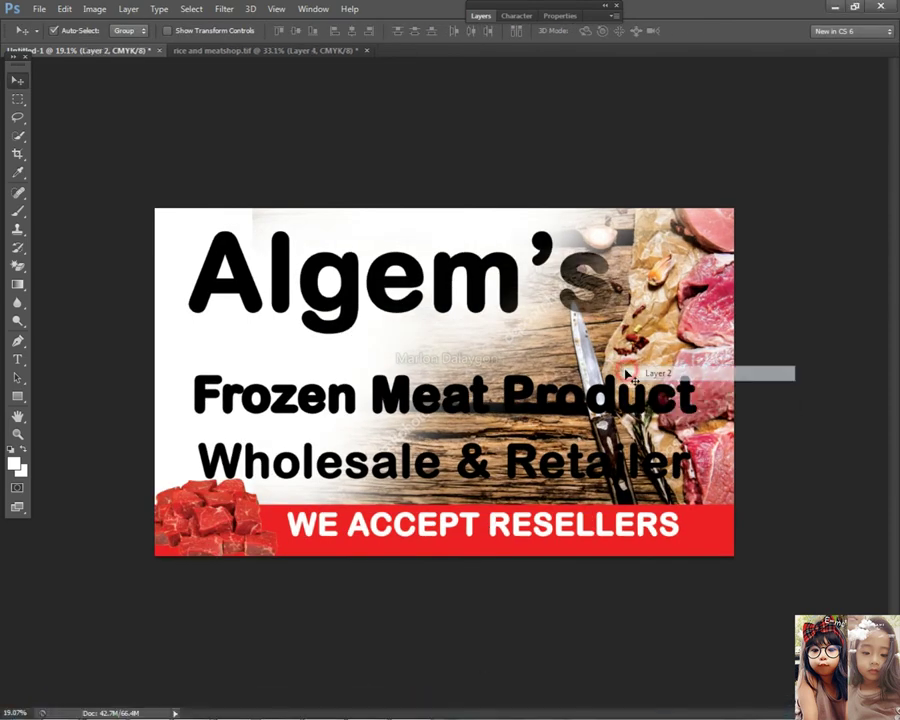
{"action": "scroll", "coordinate": [612, 374], "scroll_direction": "down", "scroll_amount": 3}
{"action": "scroll", "coordinate": [600, 372], "scroll_direction": "up", "scroll_amount": 1}
{"action": "scroll", "coordinate": [615, 441], "scroll_direction": "down", "scroll_amount": 5}
{"action": "scroll", "coordinate": [617, 439], "scroll_direction": "up", "scroll_amount": 5}
{"action": "right_click", "coordinate": [637, 352]}
{"action": "left_click", "coordinate": [656, 375]}
{"action": "right_click", "coordinate": [647, 343]}
{"action": "left_click", "coordinate": [655, 351]}
{"action": "right_click", "coordinate": [622, 323]}
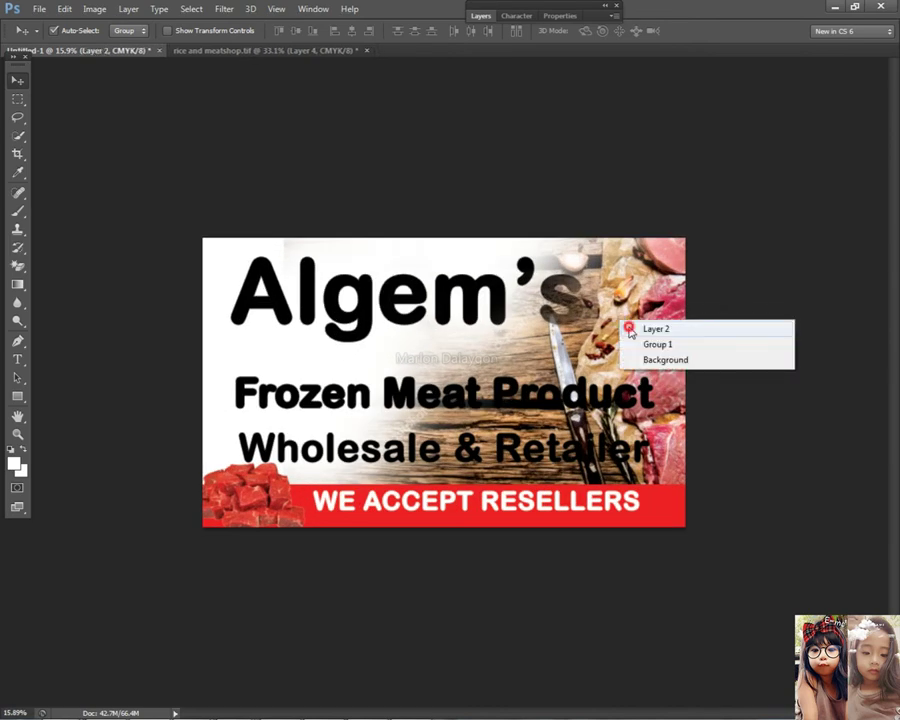
{"action": "left_click", "coordinate": [124, 66]}
{"action": "left_click", "coordinate": [128, 9]}
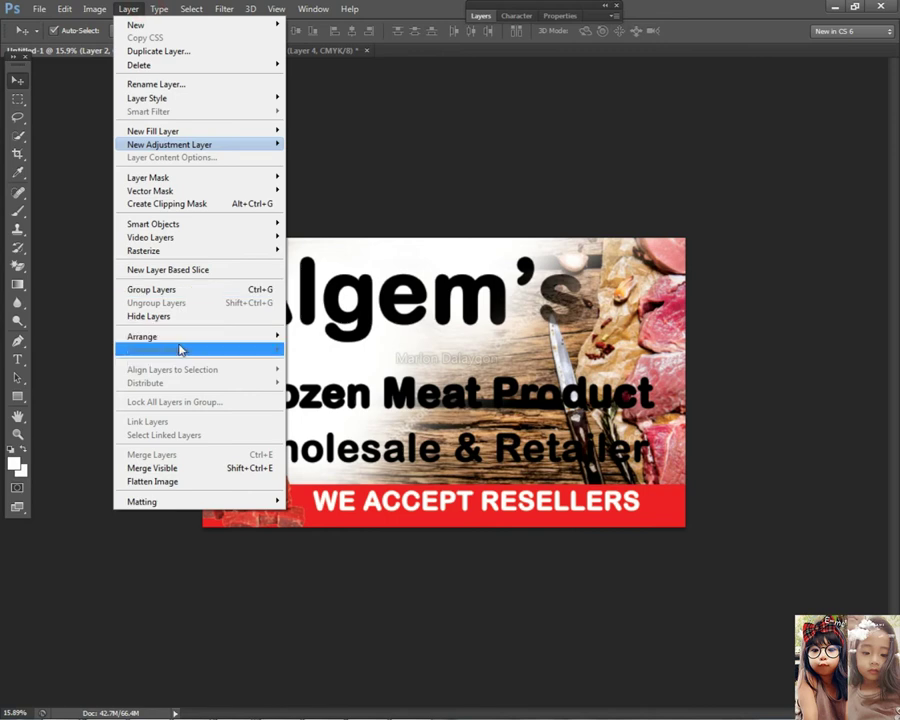
{"action": "left_click", "coordinate": [177, 340]}
{"action": "left_click", "coordinate": [381, 284]}
{"action": "scroll", "coordinate": [450, 298], "scroll_direction": "down", "scroll_amount": 4}
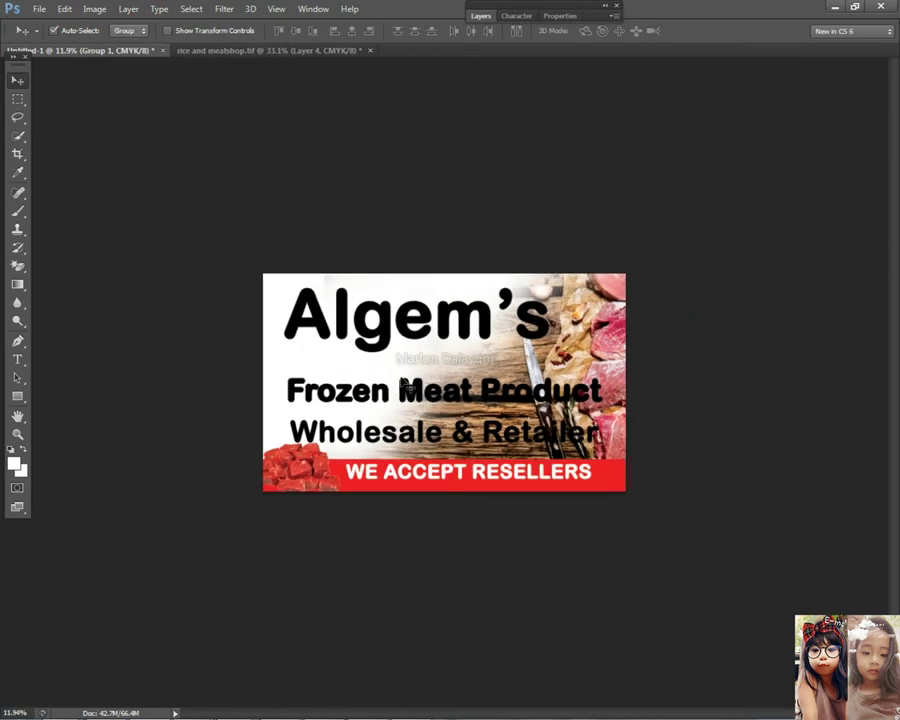
- Return to the Tarpaulin search window, search for fro, and open fhey frozen.tif in Photoshop
{"action": "key", "text": "super+e"}
{"action": "key", "text": "alt+F4"}
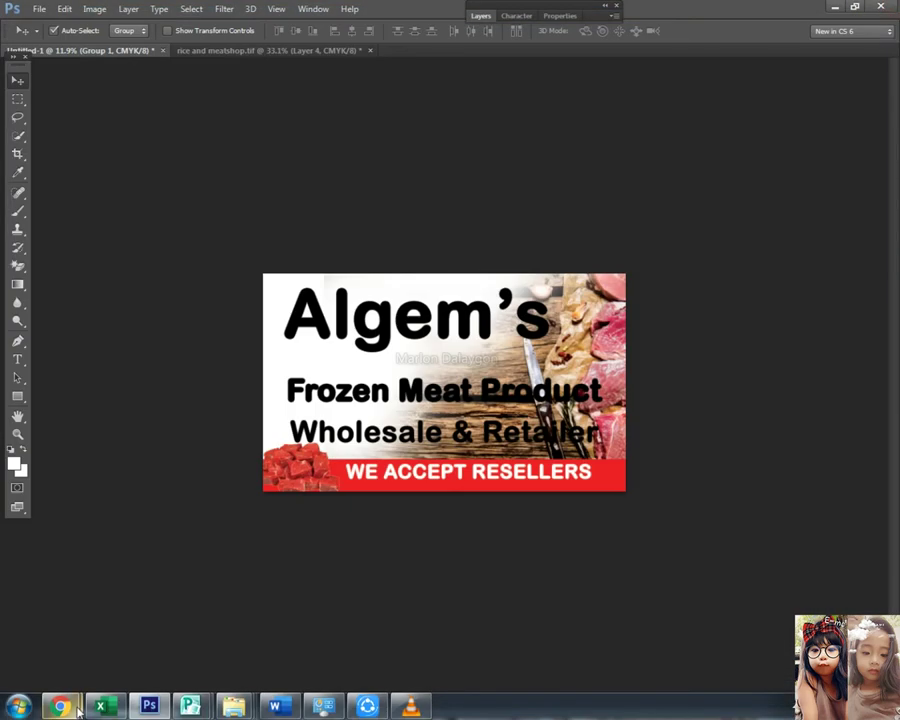
{"action": "mouse_move", "coordinate": [238, 706]}
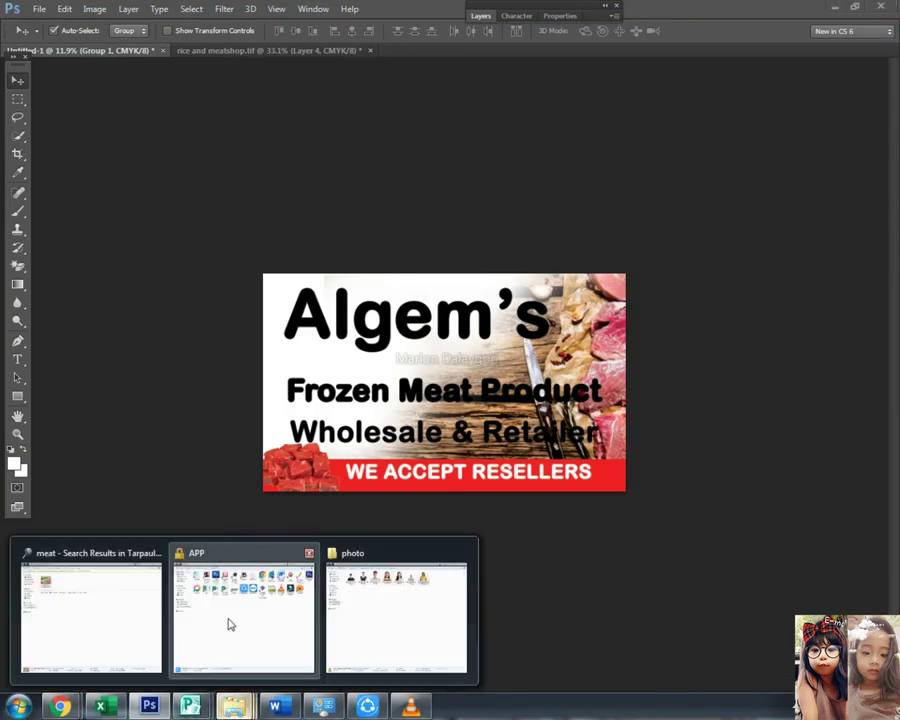
{"action": "left_click", "coordinate": [106, 611]}
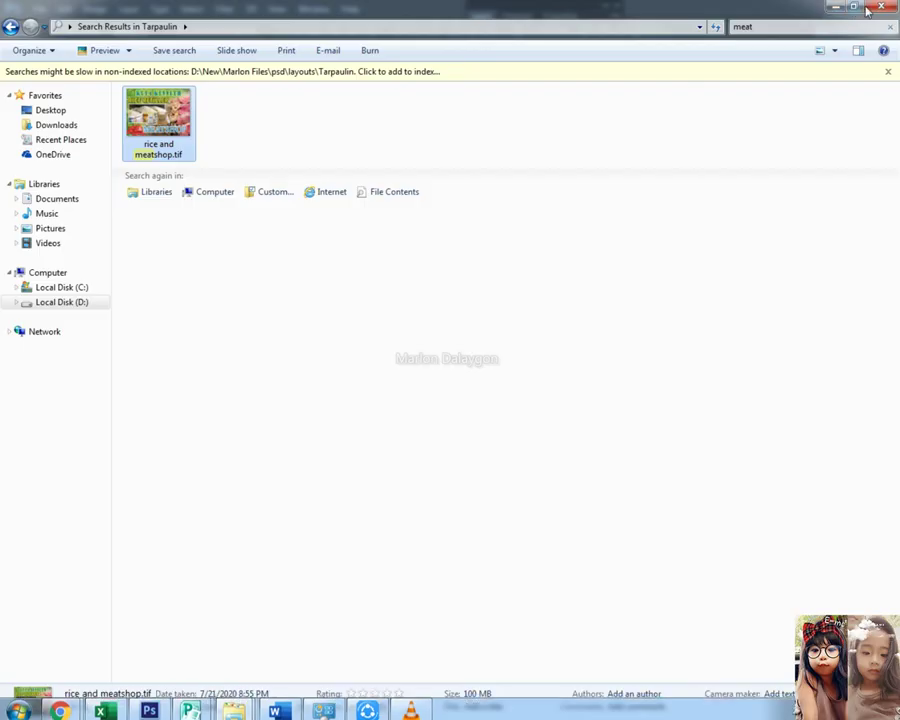
{"action": "left_click", "coordinate": [759, 32]}
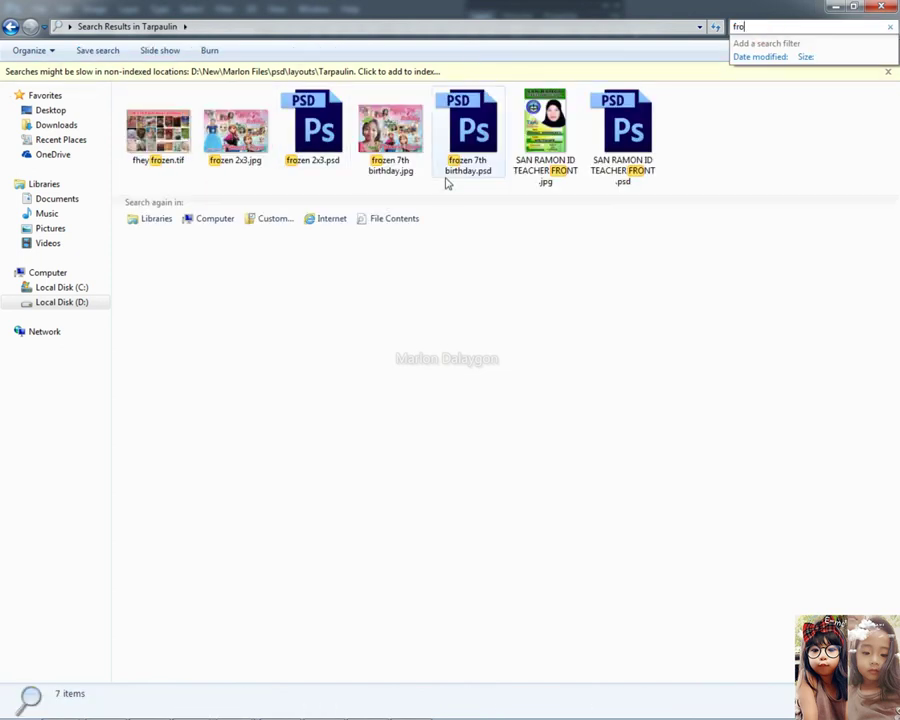
{"action": "left_click_drag", "start_coordinate": [158, 130], "coordinate": [456, 265]}
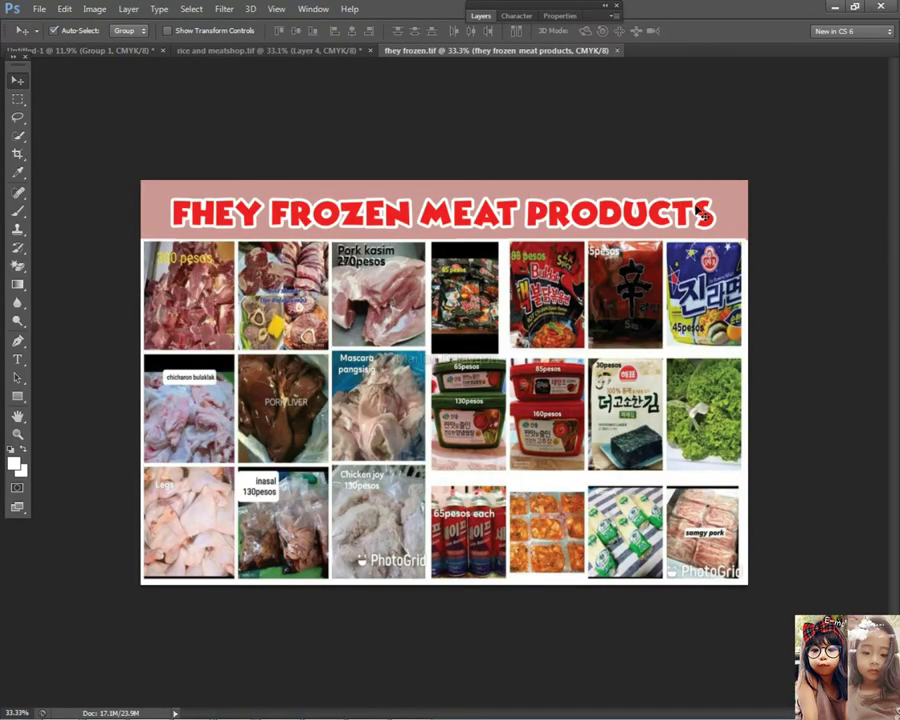
- Try moving the pink header band in fhey frozen.tif, undo the move, and close the file
{"action": "left_click_drag", "start_coordinate": [708, 196], "coordinate": [604, 168]}
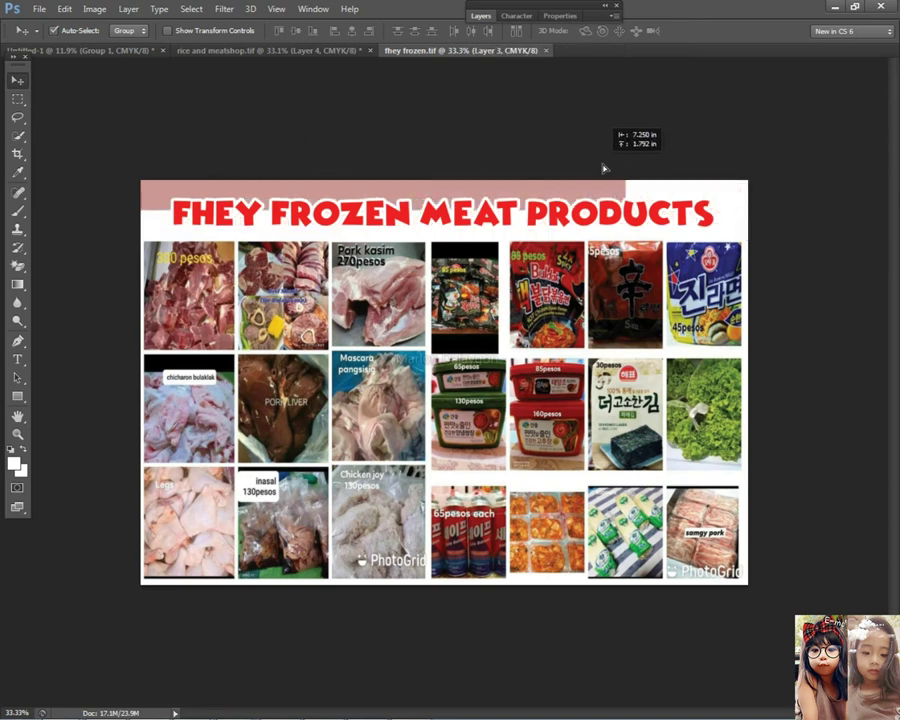
{"action": "key", "text": "ctrl+z"}
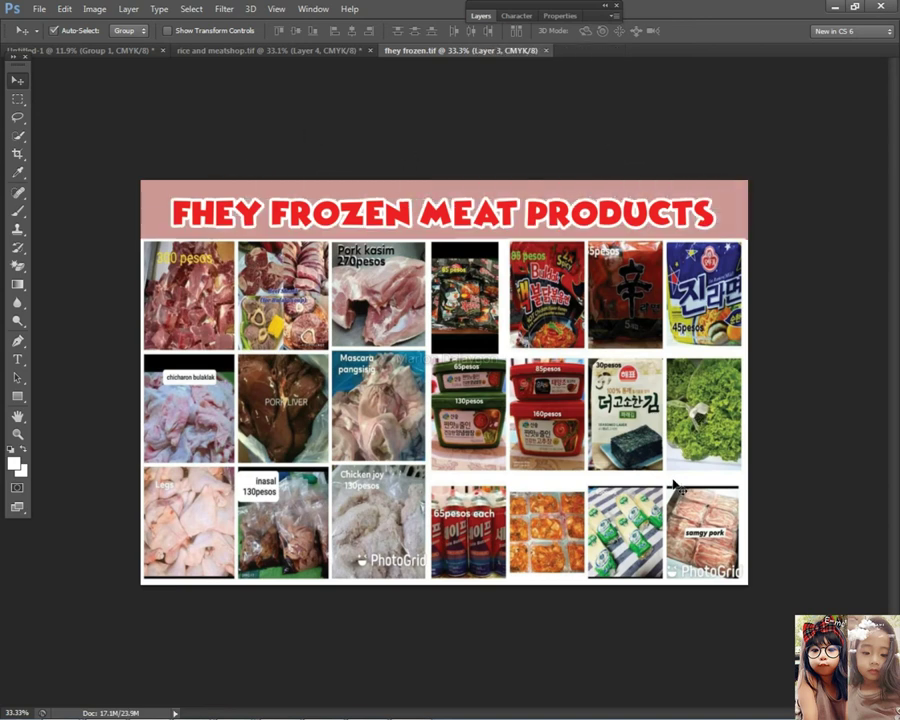
{"action": "left_click", "coordinate": [546, 50]}
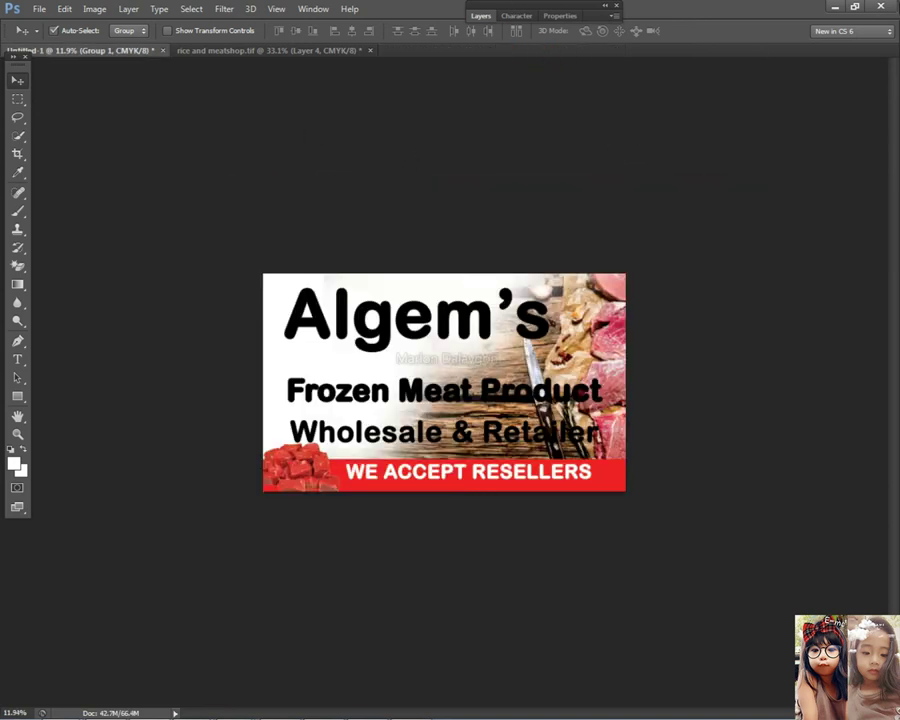
- Go back to the Tarpaulin folder search and look for files matching pro
{"action": "left_click", "coordinate": [836, 6]}
{"action": "left_click", "coordinate": [830, 28]}
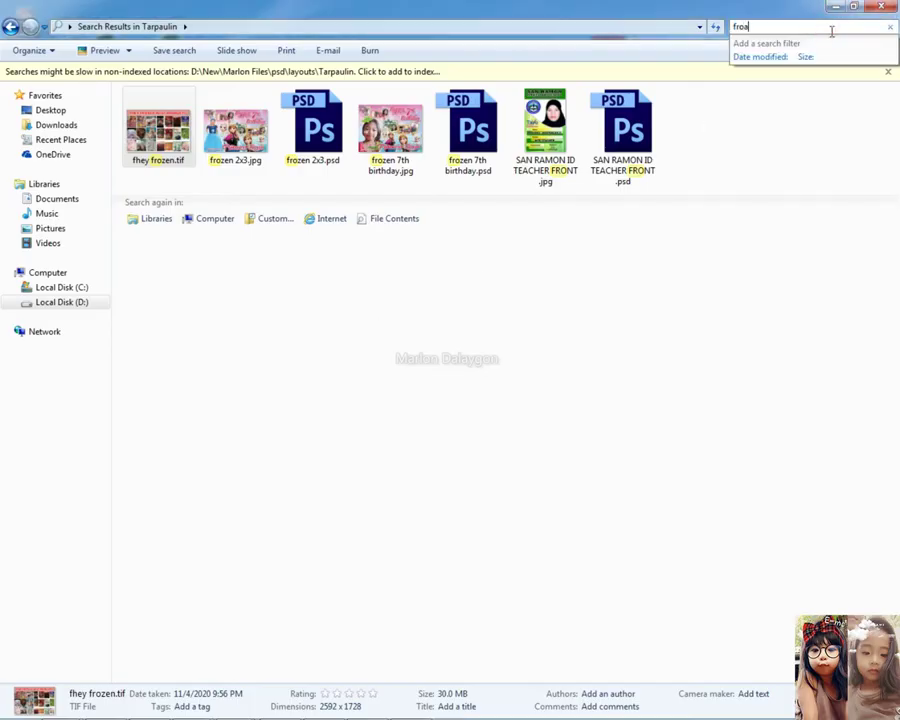
{"action": "type", "text": "a"}
{"action": "key", "text": "BackSpace"}
{"action": "key", "text": "BackSpace"}
{"action": "key", "text": "BackSpace"}
{"action": "type", "text": "ro"}
{"action": "key", "text": "BackSpace"}
{"action": "key", "text": "BackSpace"}
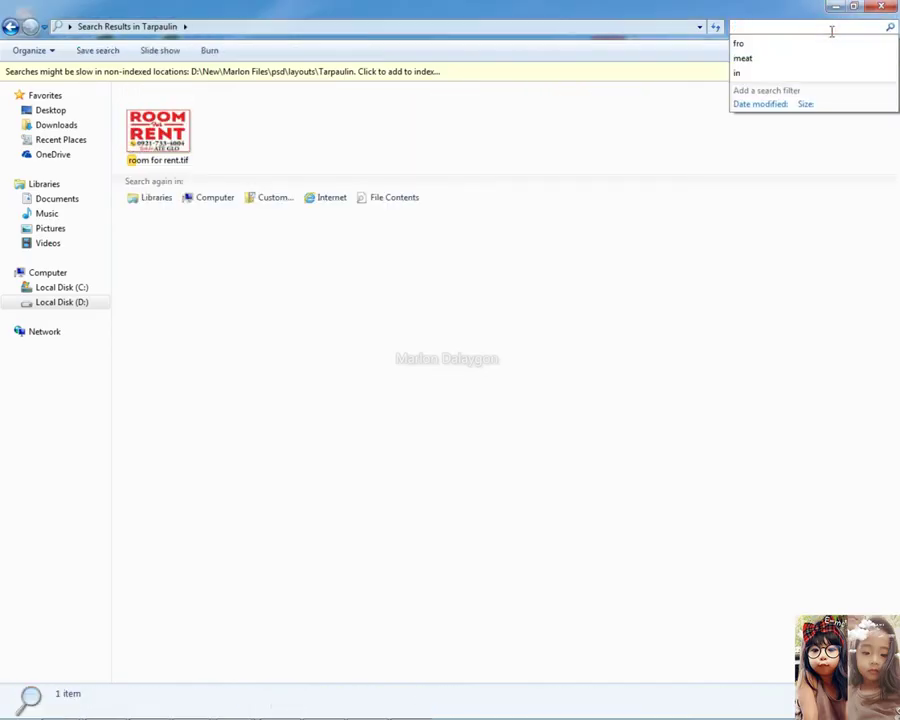
{"action": "type", "text": "pro"}
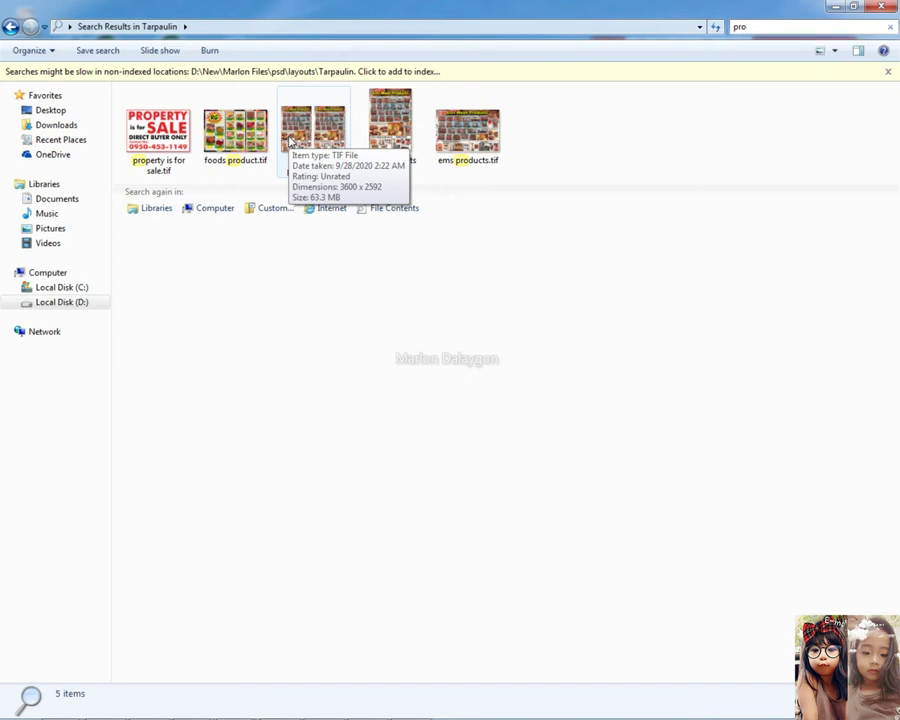
- Preview foods product.tif, close the preview, and open the file in Photoshop
{"action": "left_click", "coordinate": [241, 131]}
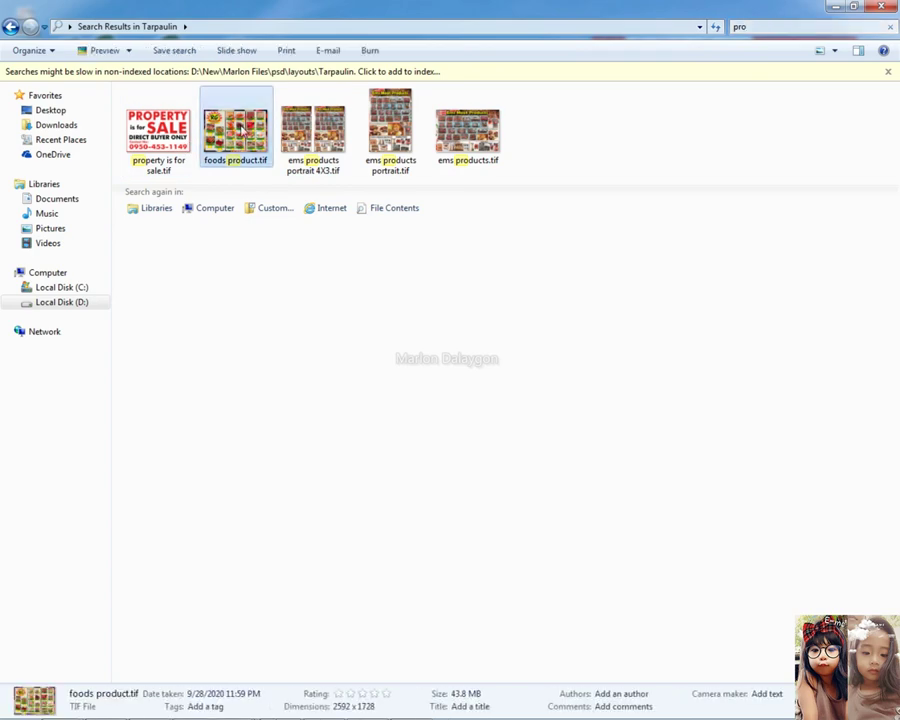
{"action": "double_click", "coordinate": [270, 148]}
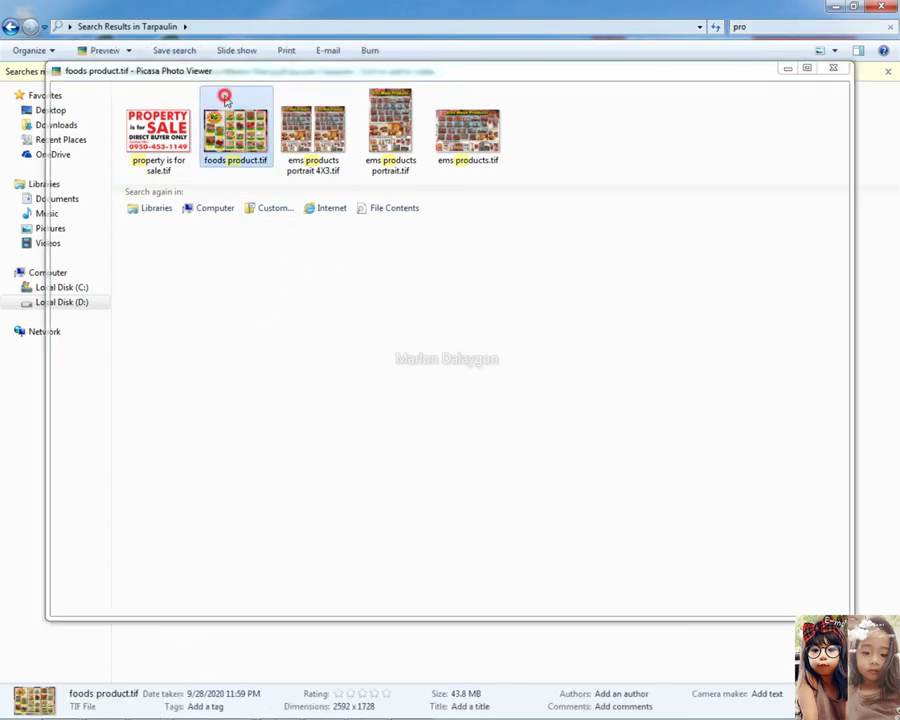
{"action": "left_click", "coordinate": [838, 69]}
{"action": "left_click_drag", "start_coordinate": [242, 141], "coordinate": [330, 300]}
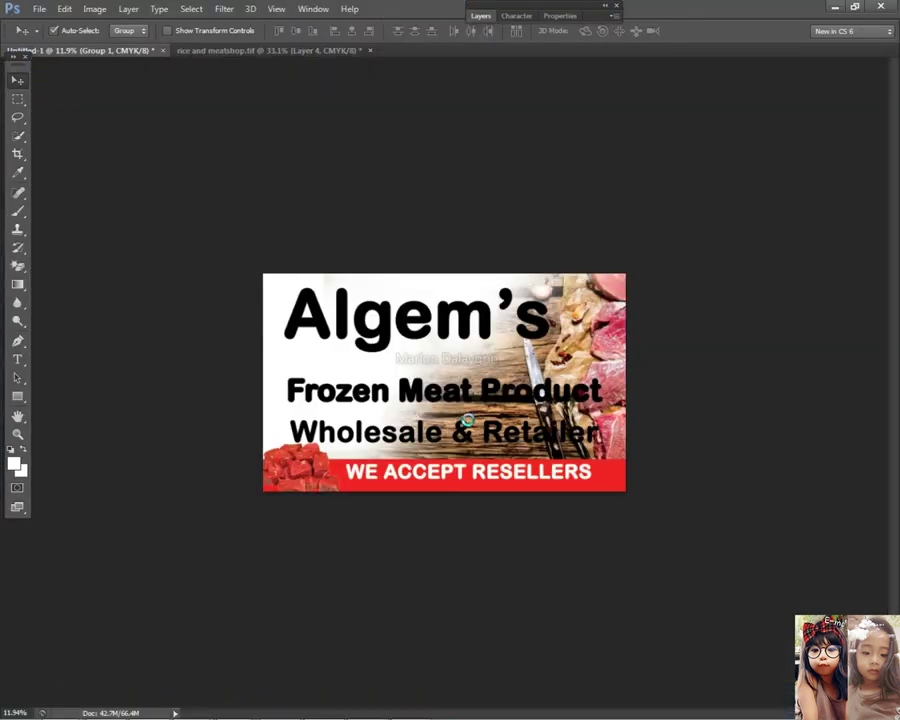
- In foods product.tif, select the Italian food background photo layer and unlock it for moving
{"action": "right_click", "coordinate": [369, 189]}
{"action": "left_click", "coordinate": [380, 195]}
{"action": "left_click_drag", "start_coordinate": [385, 197], "coordinate": [433, 148]}
{"action": "right_click", "coordinate": [426, 190]}
{"action": "left_click", "coordinate": [435, 196]}
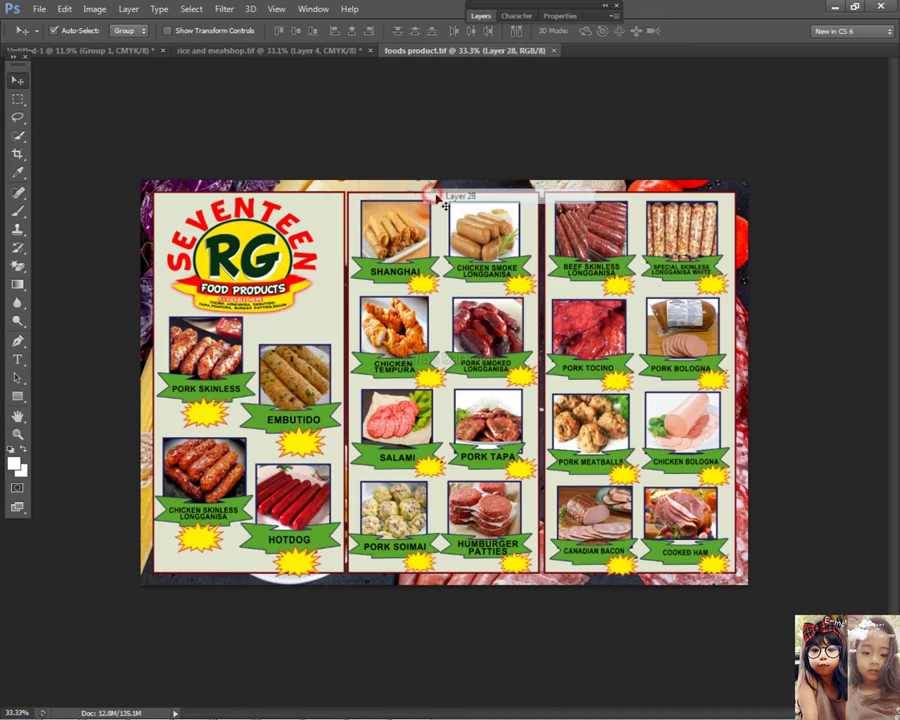
{"action": "left_click", "coordinate": [480, 16]}
{"action": "left_click", "coordinate": [543, 71]}
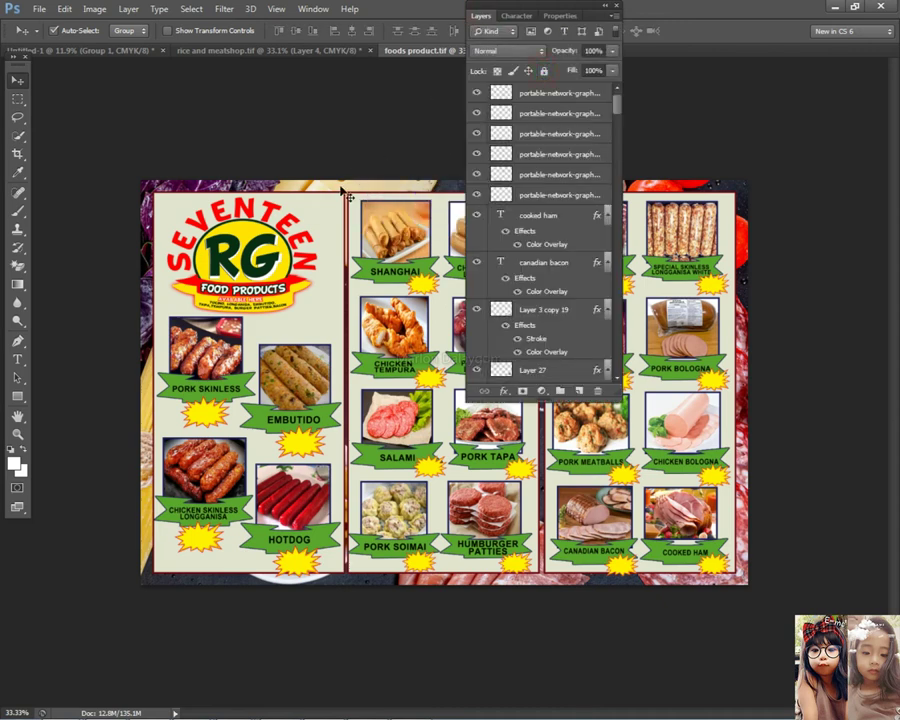
- Try copying the Italian food background into rice and meatshop.tif, undo it, and return to the Algem's sign document
{"action": "left_click_drag", "start_coordinate": [308, 74], "coordinate": [320, 52]}
{"action": "left_click", "coordinate": [320, 52]}
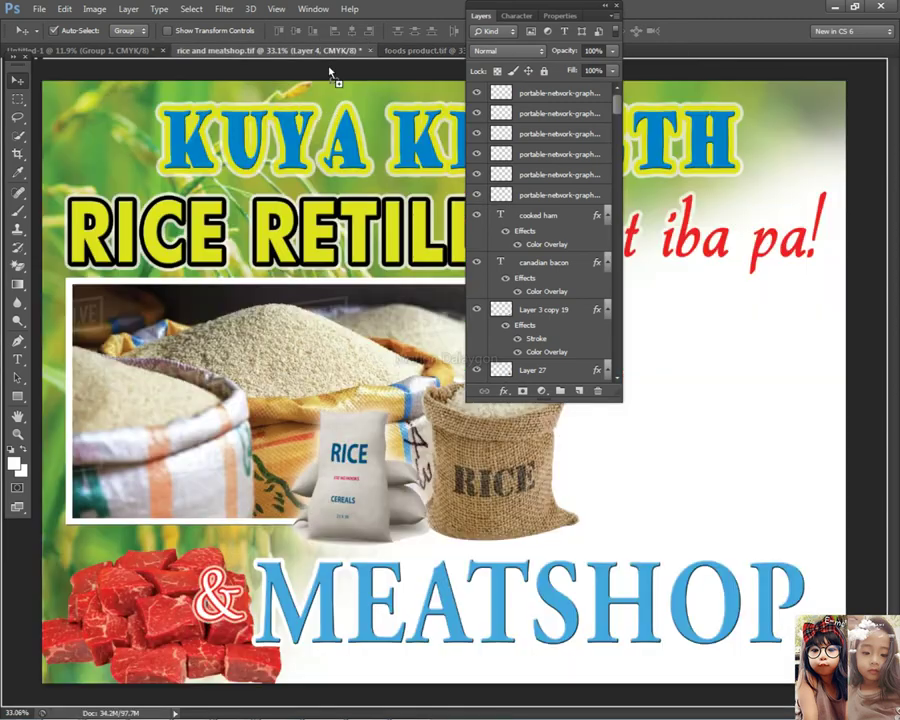
{"action": "key", "text": "ctrl+v"}
{"action": "left_click", "coordinate": [481, 16]}
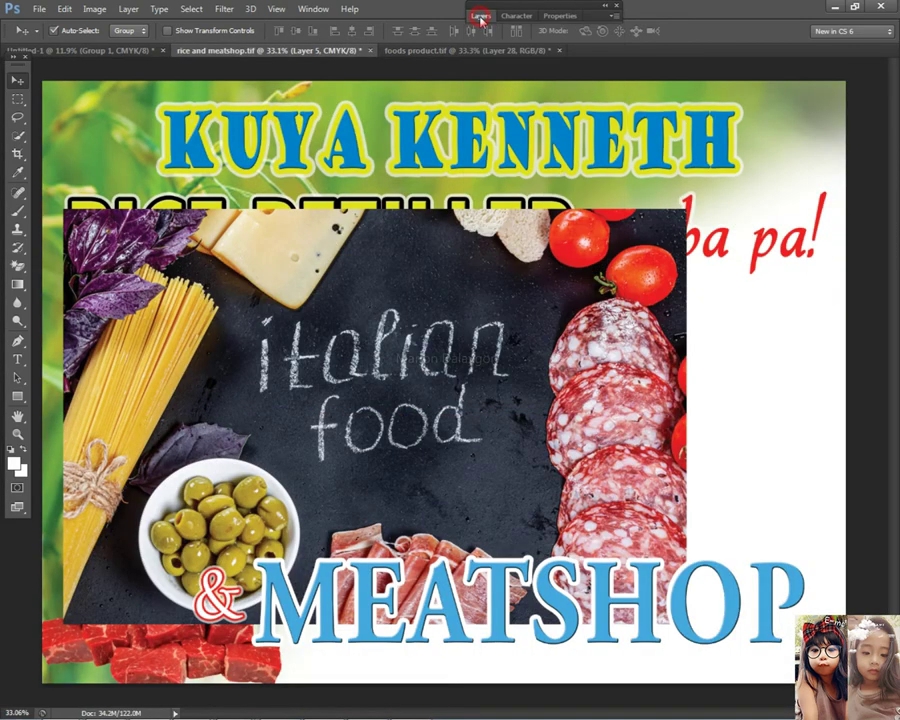
{"action": "key", "text": "ctrl+z"}
{"action": "left_click", "coordinate": [97, 52]}
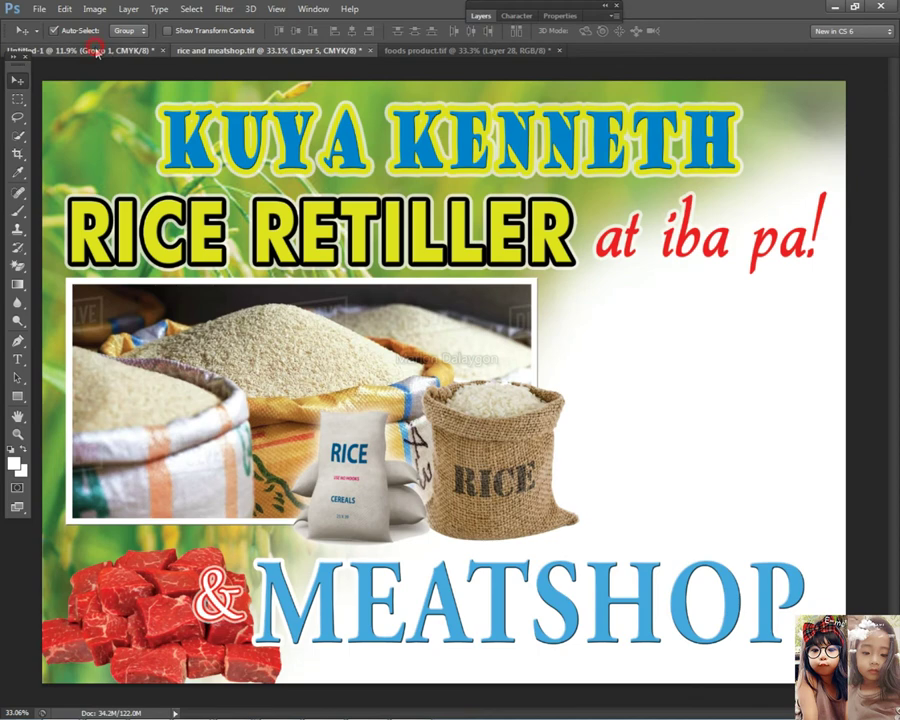
{"action": "key", "text": "ctrl+v"}
{"action": "key", "text": "ctrl+z"}
- Shrink the Algem's heading slightly and reposition it near the sign's upper edge
{"action": "right_click", "coordinate": [580, 322]}
{"action": "left_click", "coordinate": [607, 334]}
{"action": "scroll", "coordinate": [605, 335], "scroll_direction": "up", "scroll_amount": 3}
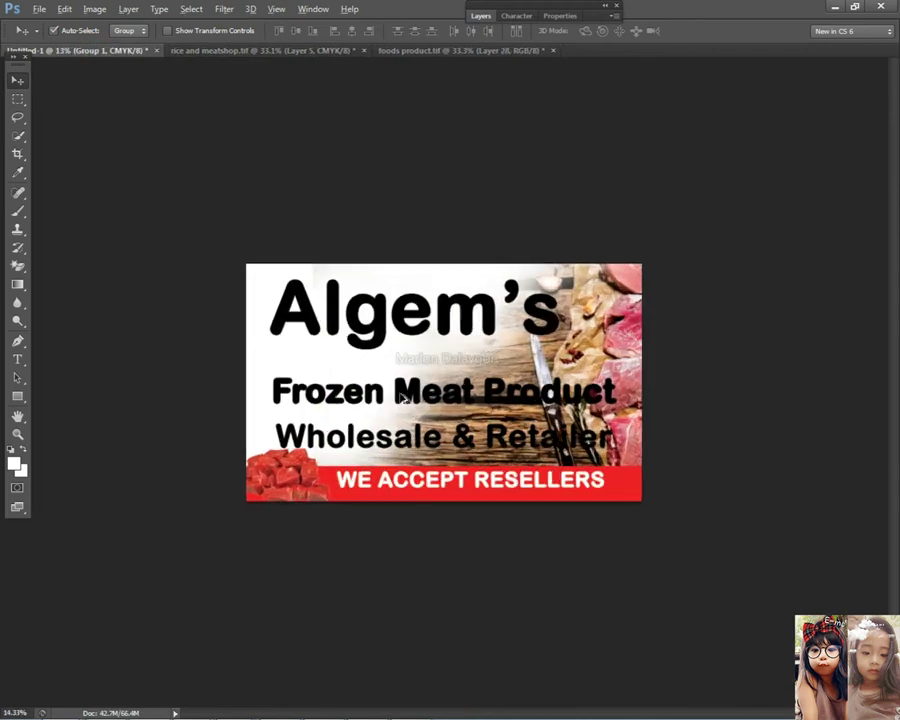
{"action": "right_click", "coordinate": [486, 322]}
{"action": "left_click", "coordinate": [486, 318]}
{"action": "key", "text": "ctrl+t"}
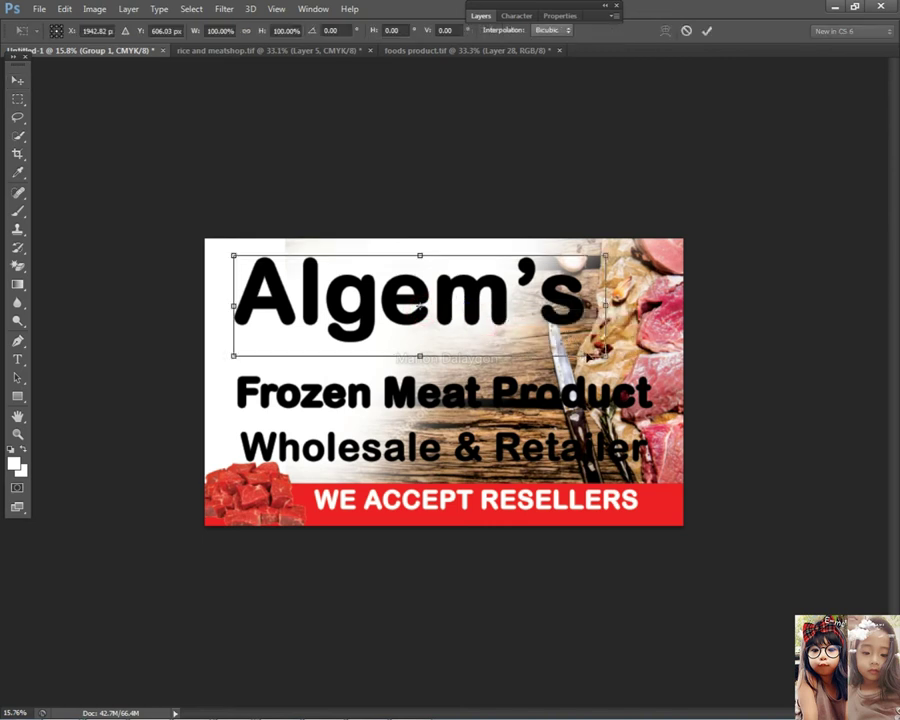
{"action": "left_click_drag", "start_coordinate": [604, 357], "coordinate": [583, 350]}
{"action": "mouse_move", "coordinate": [459, 294]}
{"action": "left_mouse_down"}
{"action": "mouse_move", "coordinate": [473, 290]}
{"action": "mouse_move", "coordinate": [469, 298]}
{"action": "left_mouse_up"}
{"action": "key", "text": "Return"}
- Nudge the Frozen Meat Product line slightly upward
{"action": "right_click", "coordinate": [428, 398]}
{"action": "left_click", "coordinate": [433, 406]}
{"action": "left_click_drag", "start_coordinate": [443, 403], "coordinate": [443, 400]}
- Stretch the red band taller and duplicate the WE ACCEPT RESELLERS text directly below the original line
{"action": "right_click", "coordinate": [524, 490]}
{"action": "left_click", "coordinate": [536, 497]}
{"action": "right_click", "coordinate": [651, 511]}
{"action": "left_click", "coordinate": [671, 528]}
{"action": "scroll", "coordinate": [580, 517], "scroll_direction": "up", "scroll_amount": 1}
{"action": "key", "text": "ctrl+t"}
{"action": "left_click_drag", "start_coordinate": [453, 502], "coordinate": [446, 480]}
{"action": "key", "text": "Return"}
{"action": "left_click", "coordinate": [500, 522]}
{"action": "mouse_move", "coordinate": [500, 522]}
{"action": "left_mouse_down"}
{"action": "mouse_move", "coordinate": [508, 502]}
{"action": "mouse_move", "coordinate": [491, 523]}
{"action": "left_mouse_up"}
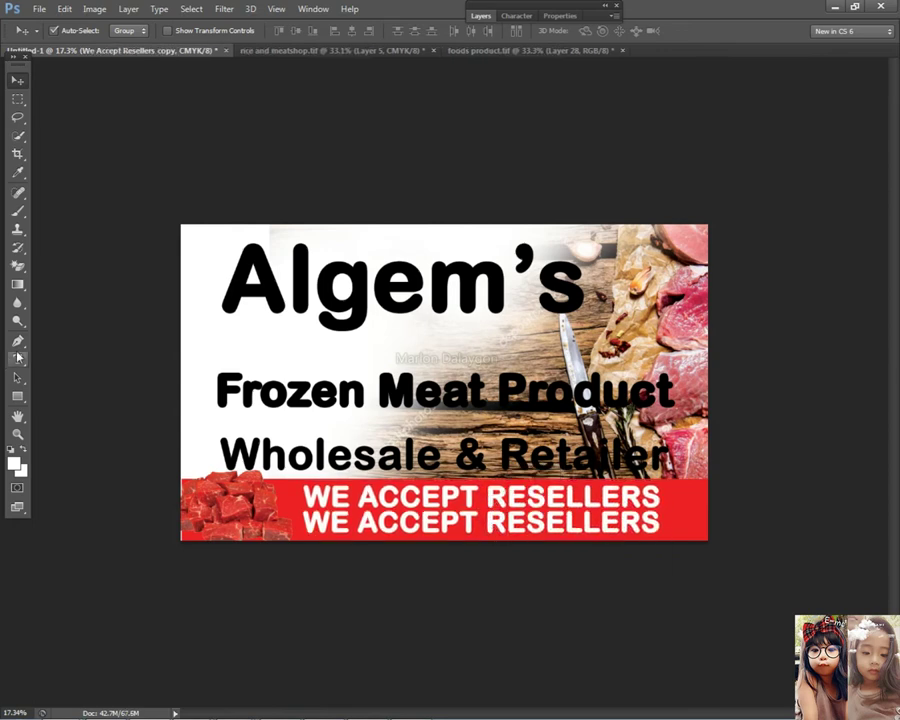
{"action": "double_click", "coordinate": [513, 522]}
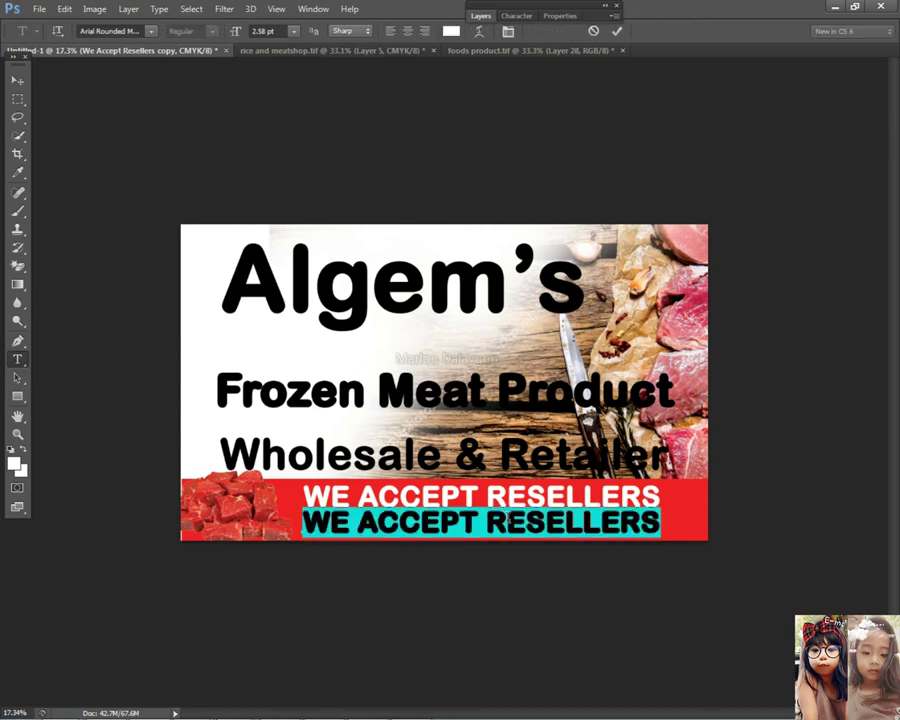
{"action": "key", "text": "F8"}
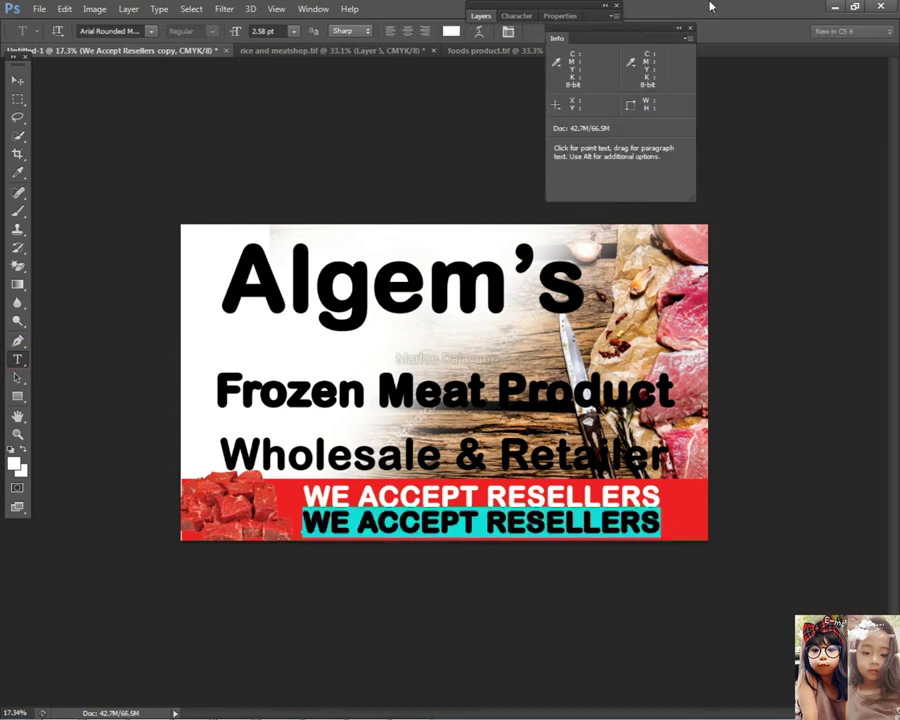
{"action": "left_click", "coordinate": [690, 32]}
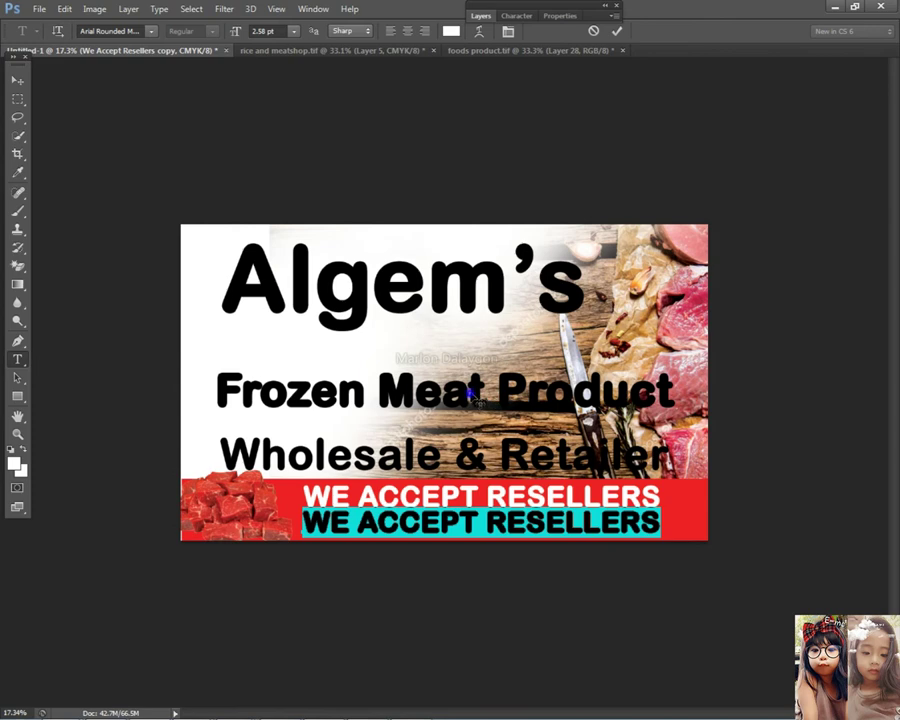
{"action": "right_click", "coordinate": [470, 394]}
{"action": "left_click", "coordinate": [488, 404]}
{"action": "right_click", "coordinate": [538, 348]}
{"action": "left_click", "coordinate": [563, 361]}
{"action": "right_click", "coordinate": [564, 342]}
{"action": "left_click", "coordinate": [19, 80]}
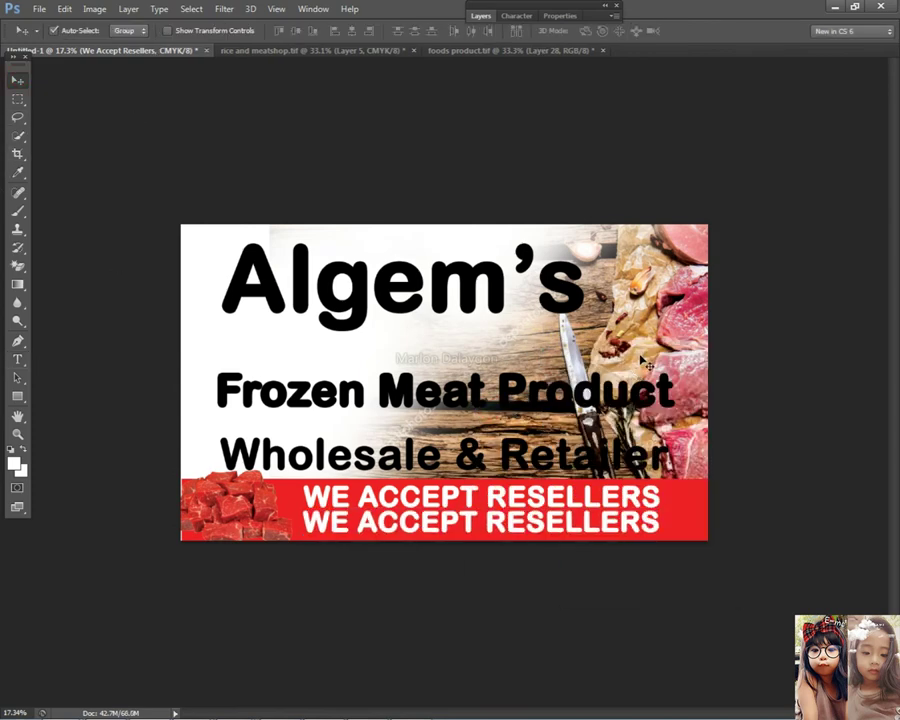
{"action": "right_click", "coordinate": [643, 362]}
{"action": "left_click", "coordinate": [672, 368]}
{"action": "right_click", "coordinate": [537, 321]}
{"action": "left_click", "coordinate": [566, 345]}
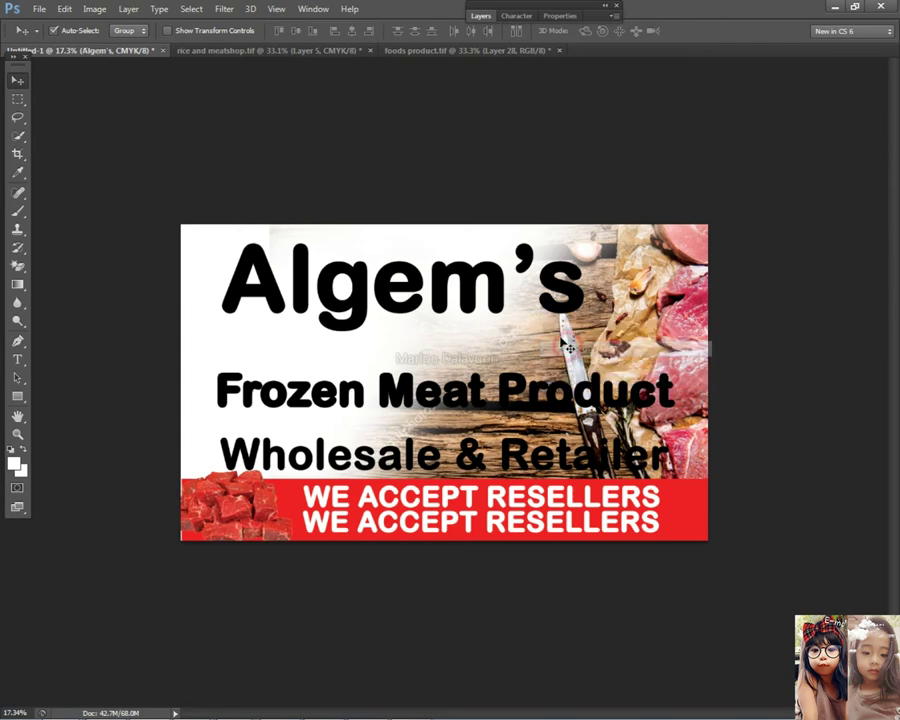
{"action": "right_click", "coordinate": [706, 300]}
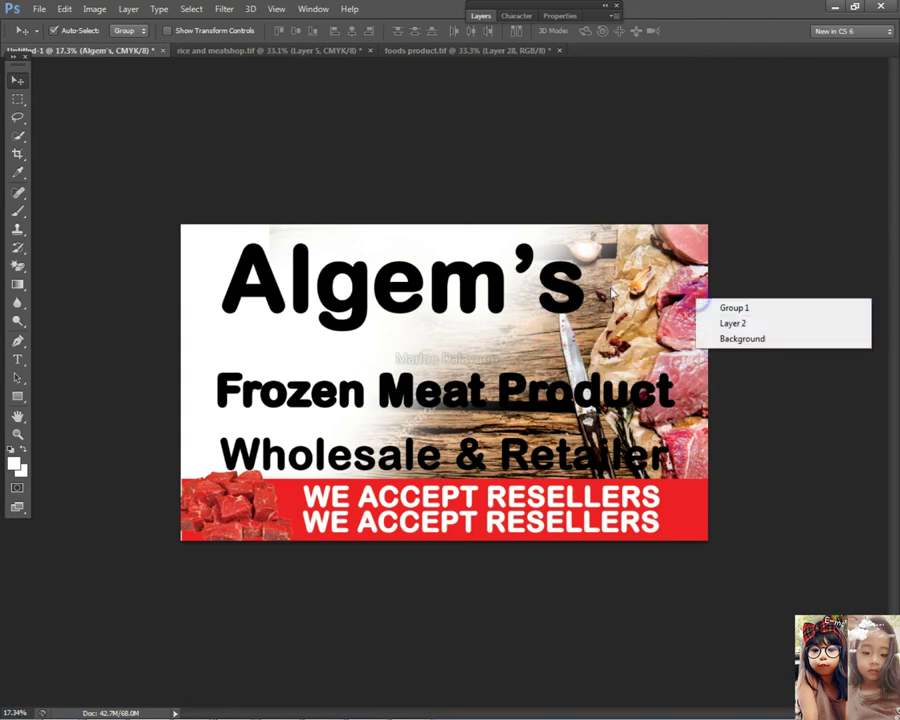
{"action": "right_click", "coordinate": [628, 296]}
{"action": "left_click", "coordinate": [745, 108]}
{"action": "right_click", "coordinate": [665, 288]}
{"action": "left_click", "coordinate": [690, 311]}
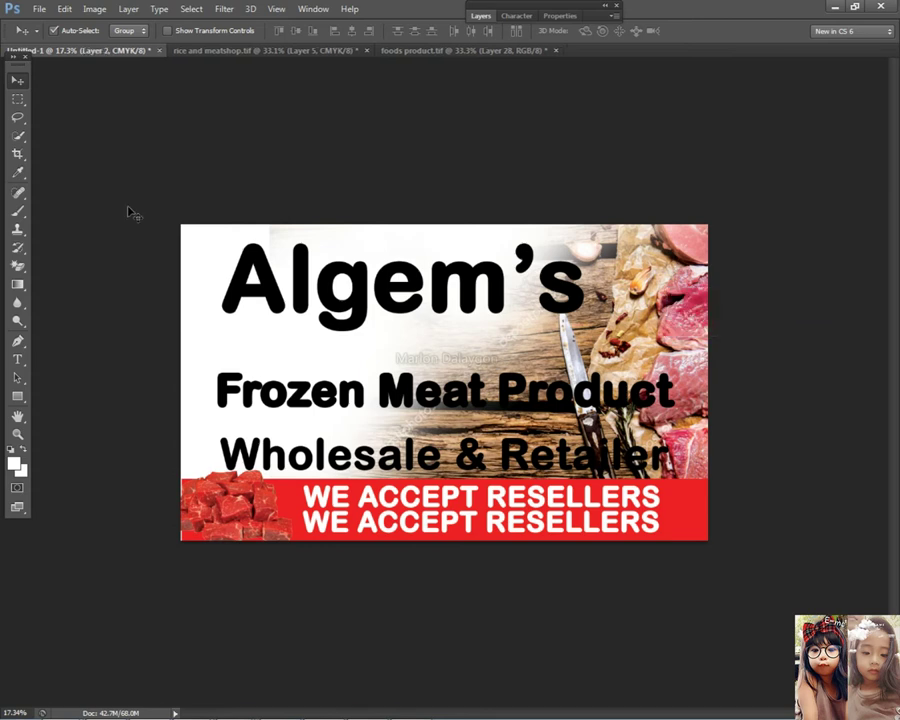
- Replace the text of the lower WE ACCEPT RESELLERS line with the business's contact phone number
{"action": "scroll", "coordinate": [668, 136], "scroll_direction": "up", "scroll_amount": 2}
{"action": "key", "text": "ctrl+minus"}
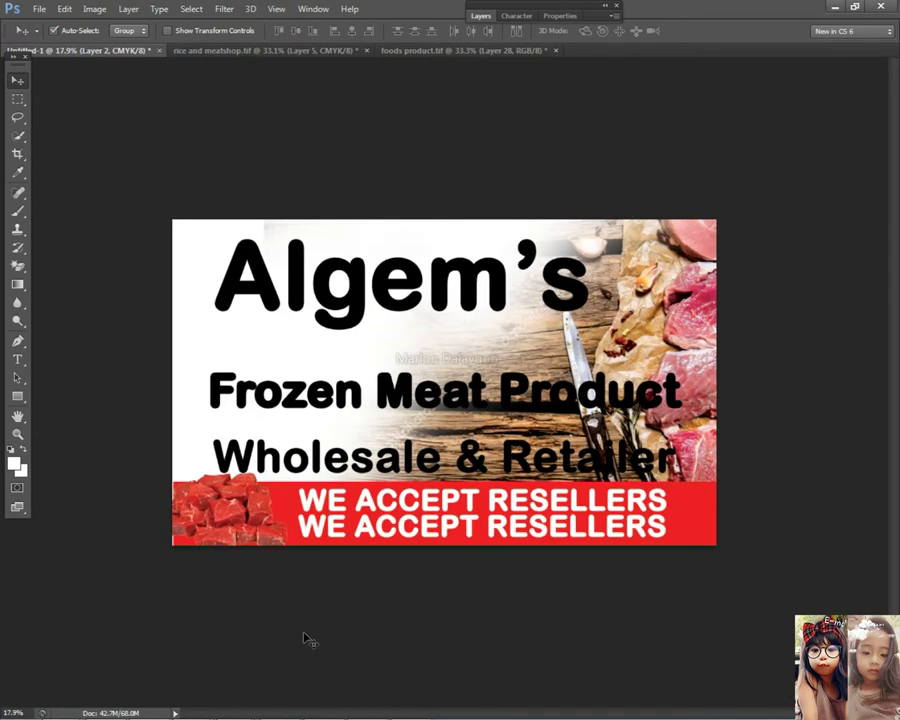
{"action": "left_click", "coordinate": [17, 359]}
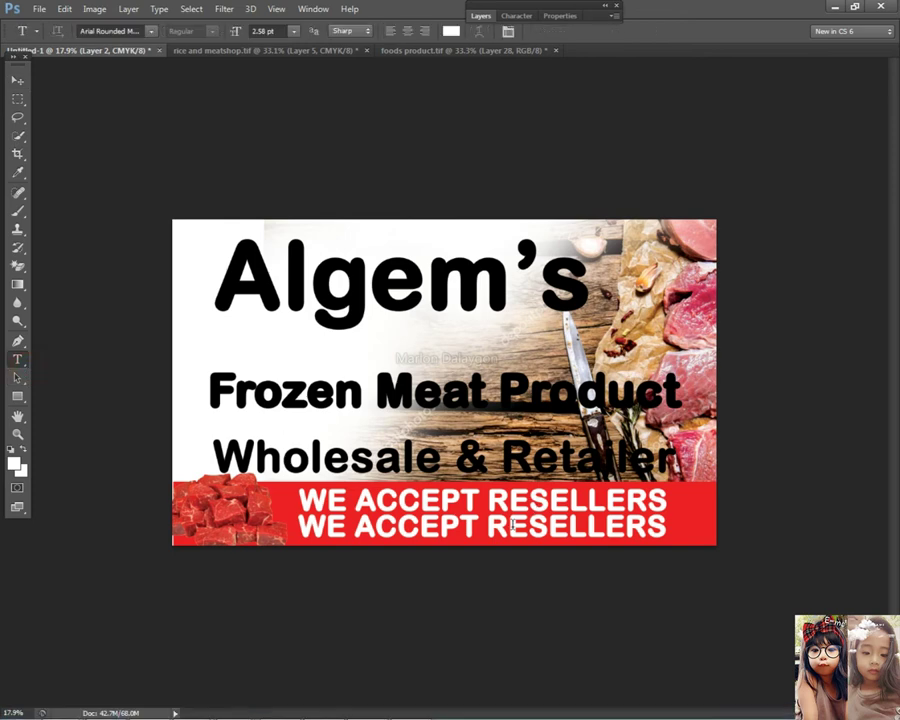
{"action": "left_click", "coordinate": [511, 524]}
{"action": "key", "text": "ctrl+a"}
{"action": "type", "text": "093"}
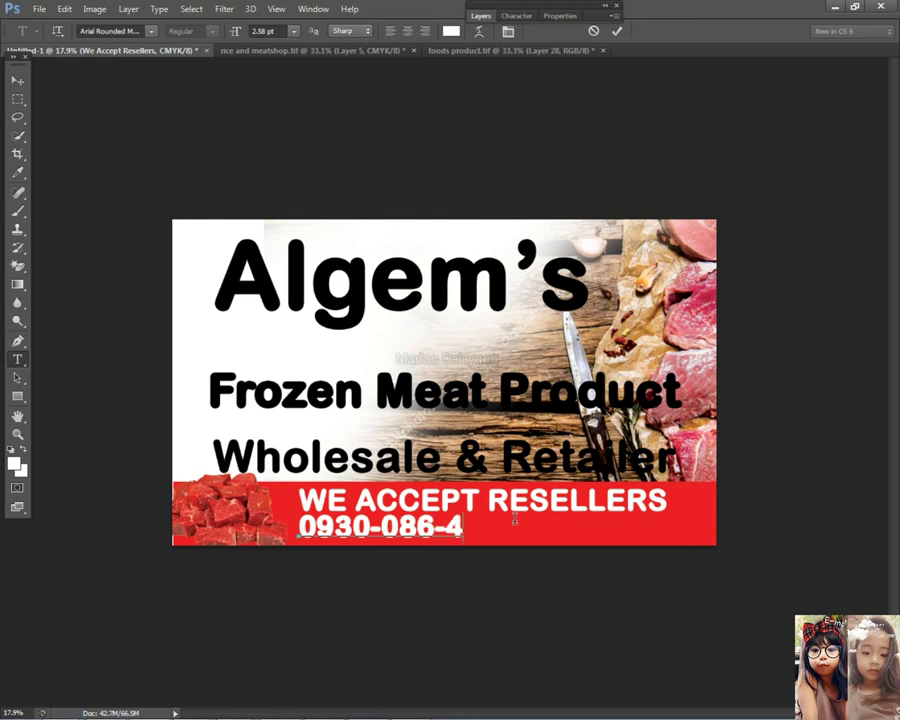
- Move the phone number beneath the middle of the WE ACCEPT RESELLERS line and shrink it slightly
{"action": "left_click", "coordinate": [17, 79]}
{"action": "left_click_drag", "start_coordinate": [430, 527], "coordinate": [521, 537]}
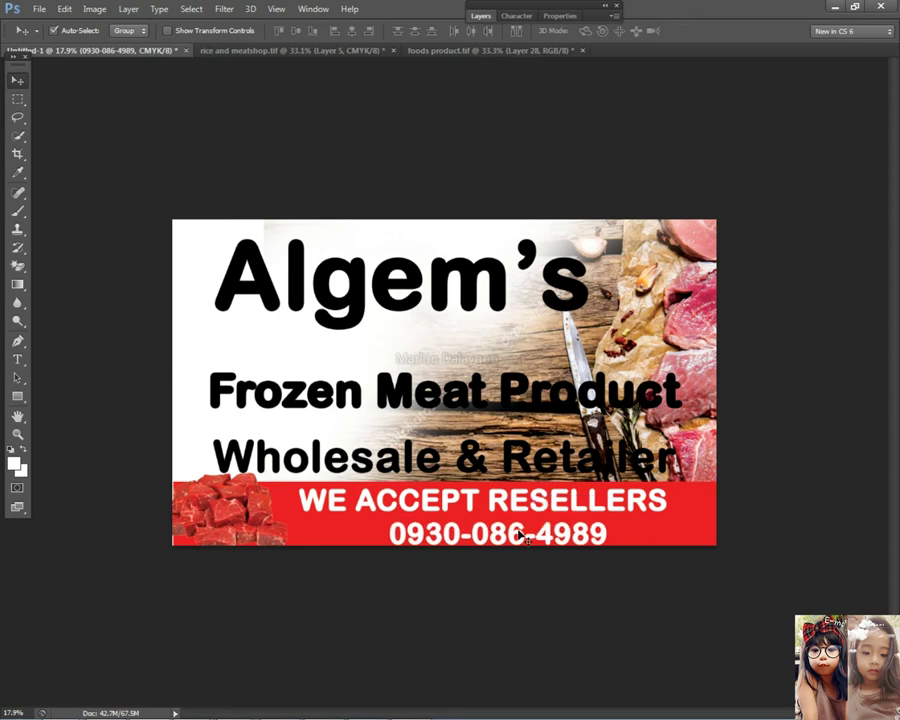
{"action": "key", "text": "ctrl+t"}
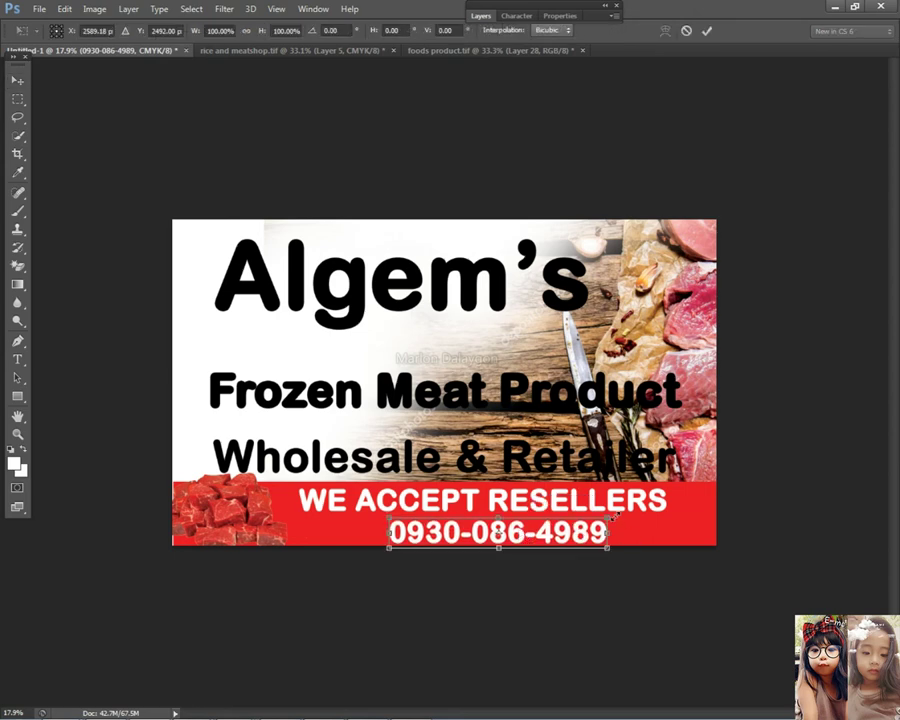
{"action": "left_click_drag", "start_coordinate": [600, 521], "coordinate": [577, 527]}
{"action": "key", "text": "Return"}
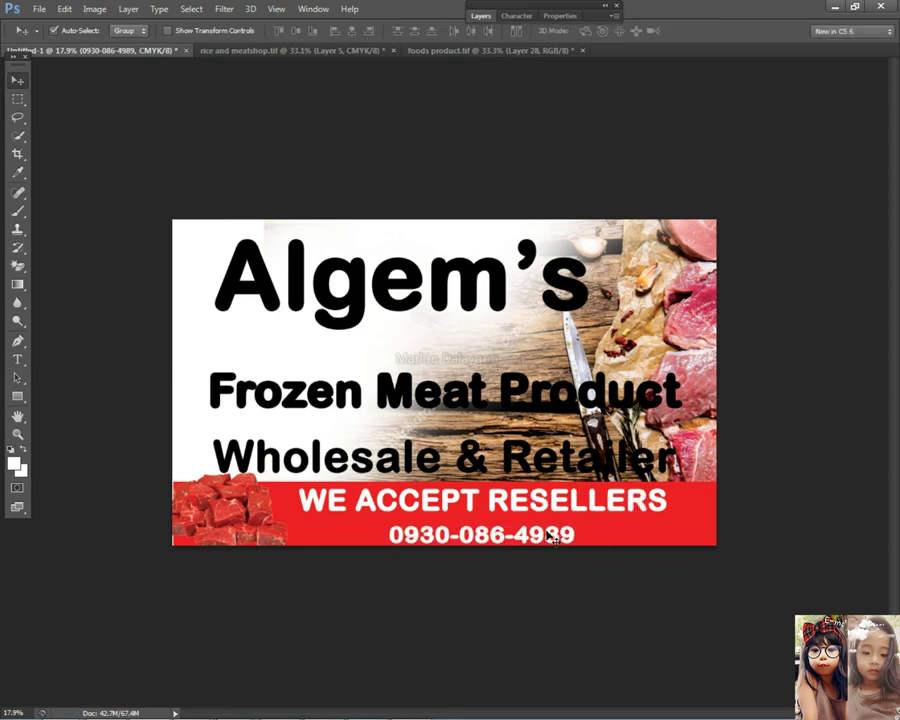
- Try moving the red band behind the reseller text, and undo the move
{"action": "right_click", "coordinate": [511, 505]}
{"action": "left_click", "coordinate": [524, 513]}
{"action": "left_click_drag", "start_coordinate": [524, 513], "coordinate": [514, 518]}
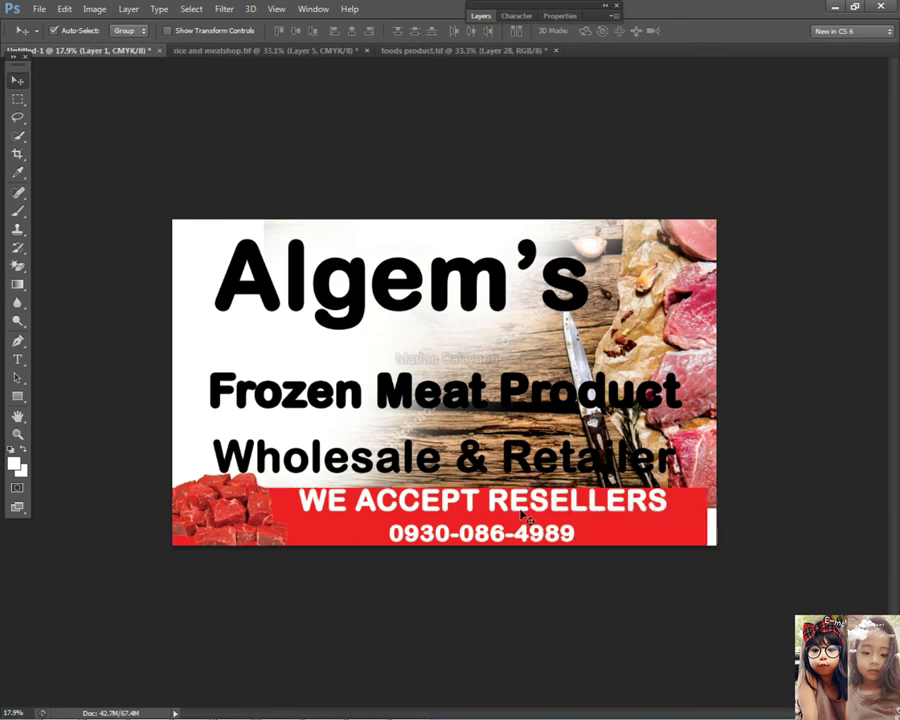
{"action": "key", "text": "ctrl+z"}
- Shift the WE ACCEPT RESELLERS line slightly down and left and enlarge it to about 109%
{"action": "right_click", "coordinate": [515, 505]}
{"action": "left_click", "coordinate": [528, 510]}
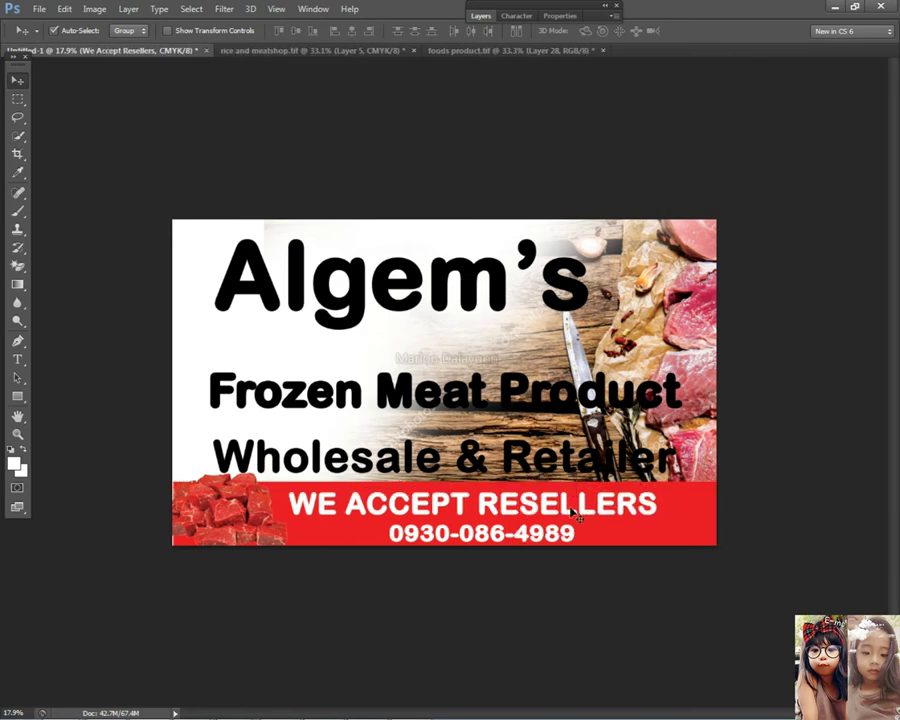
{"action": "key", "text": "ctrl+t"}
{"action": "left_click_drag", "start_coordinate": [680, 526], "coordinate": [689, 527]}
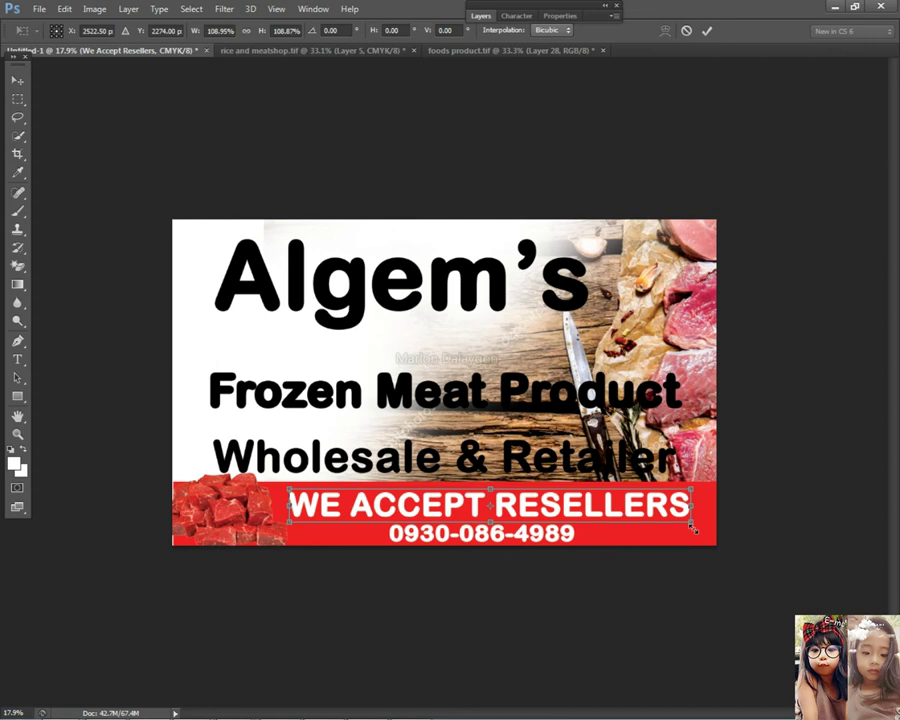
{"action": "key", "text": "Return"}
- Nudge the phone number upward and the WE ACCEPT RESELLERS line slightly up and right within the red band
{"action": "right_click", "coordinate": [519, 546]}
{"action": "left_click", "coordinate": [550, 548]}
{"action": "left_click_drag", "start_coordinate": [524, 523], "coordinate": [523, 520]}
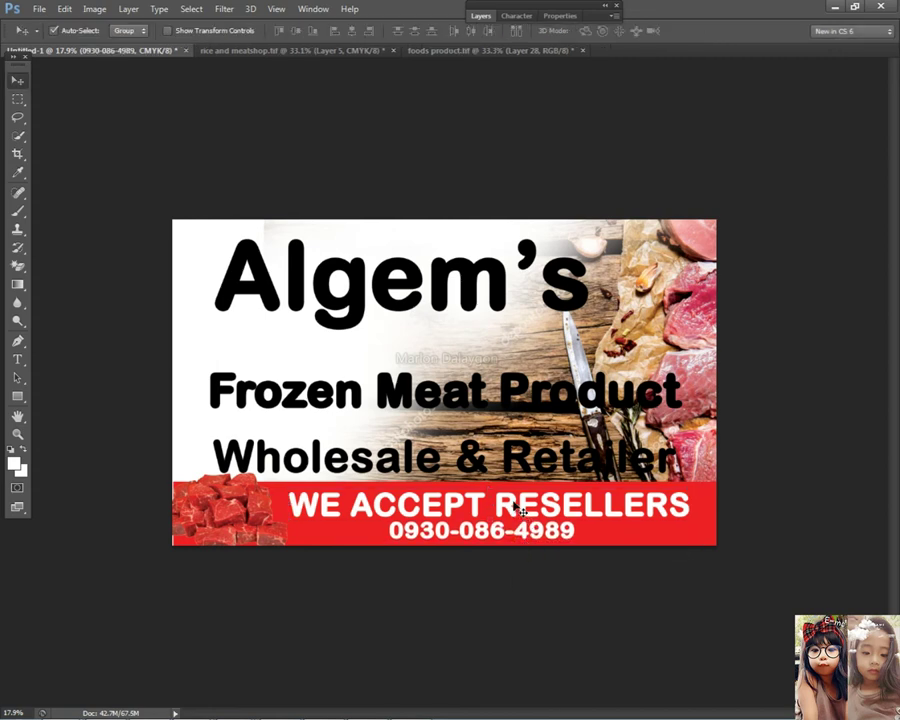
{"action": "right_click", "coordinate": [528, 505]}
{"action": "left_click", "coordinate": [538, 507]}
{"action": "right_click", "coordinate": [468, 530]}
{"action": "left_click", "coordinate": [544, 542]}
{"action": "right_click", "coordinate": [541, 508]}
{"action": "left_click", "coordinate": [556, 523]}
{"action": "left_click_drag", "start_coordinate": [538, 527], "coordinate": [540, 526]}
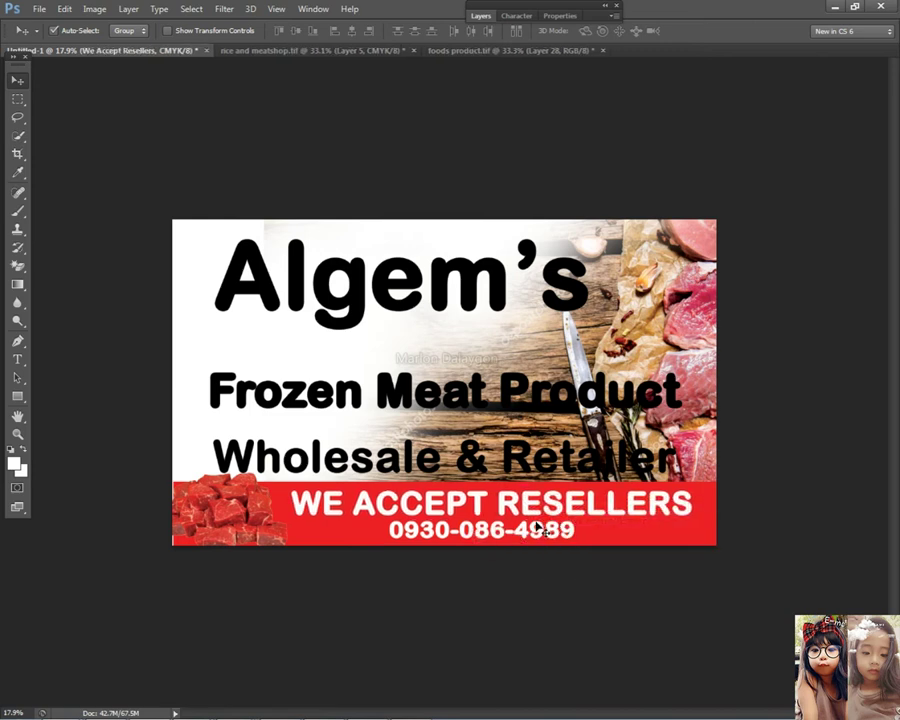
- Nudge the meat cubes image slightly up and left in the sign's lower-left corner
{"action": "right_click", "coordinate": [237, 510]}
{"action": "left_click", "coordinate": [272, 514]}
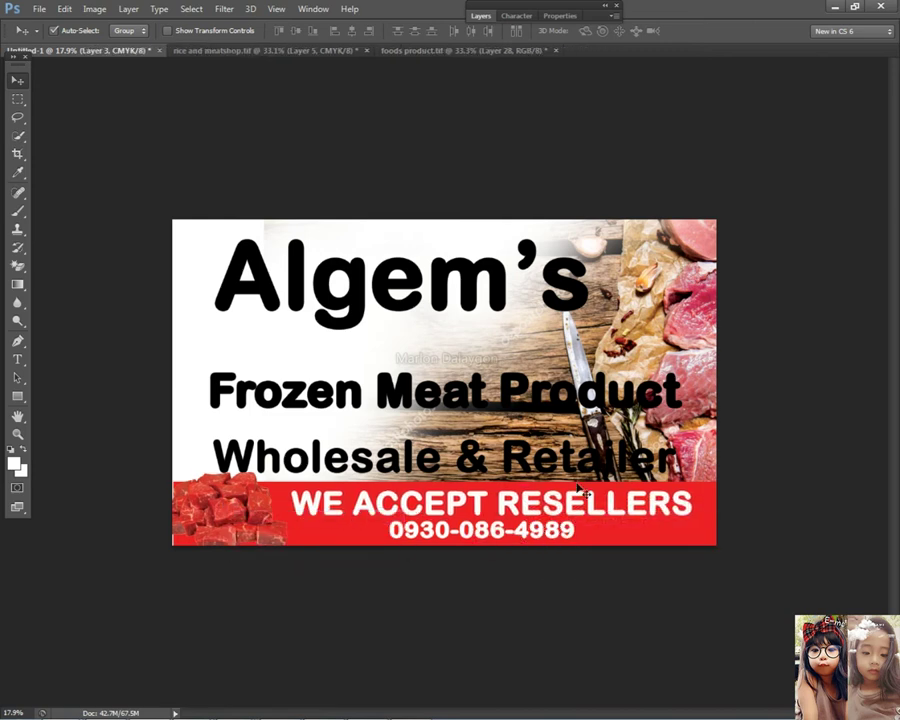
{"action": "right_click", "coordinate": [643, 535]}
{"action": "left_click", "coordinate": [690, 537]}
{"action": "key", "text": "ctrl+t"}
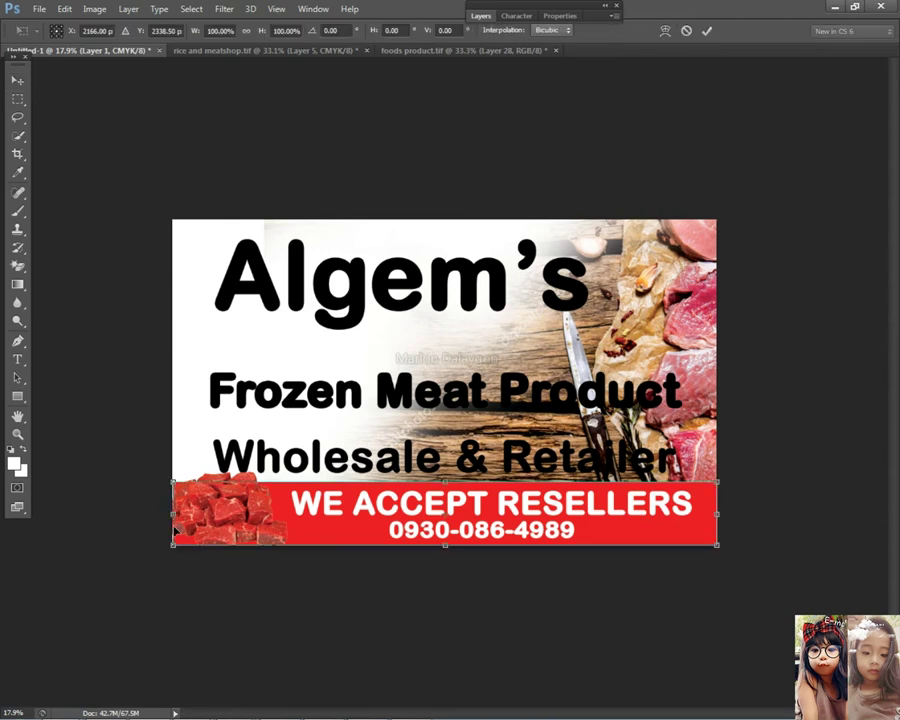
{"action": "key", "text": "Return"}
- Move the Wholesale & Retailer line up, shrink it, and centre it under Frozen Meat Product
{"action": "right_click", "coordinate": [294, 456]}
{"action": "left_click", "coordinate": [306, 463]}
{"action": "left_click_drag", "start_coordinate": [306, 462], "coordinate": [310, 448]}
{"action": "key", "text": "ctrl+t"}
{"action": "left_click_drag", "start_coordinate": [681, 467], "coordinate": [604, 460]}
{"action": "key", "text": "Return"}
{"action": "left_click_drag", "start_coordinate": [476, 446], "coordinate": [509, 451]}
- Stretch the meat cubes image to about 109% of its height and widen it slightly
{"action": "right_click", "coordinate": [237, 499]}
{"action": "left_click", "coordinate": [267, 504]}
{"action": "key", "text": "ctrl+t"}
{"action": "left_click_drag", "start_coordinate": [222, 462], "coordinate": [223, 454]}
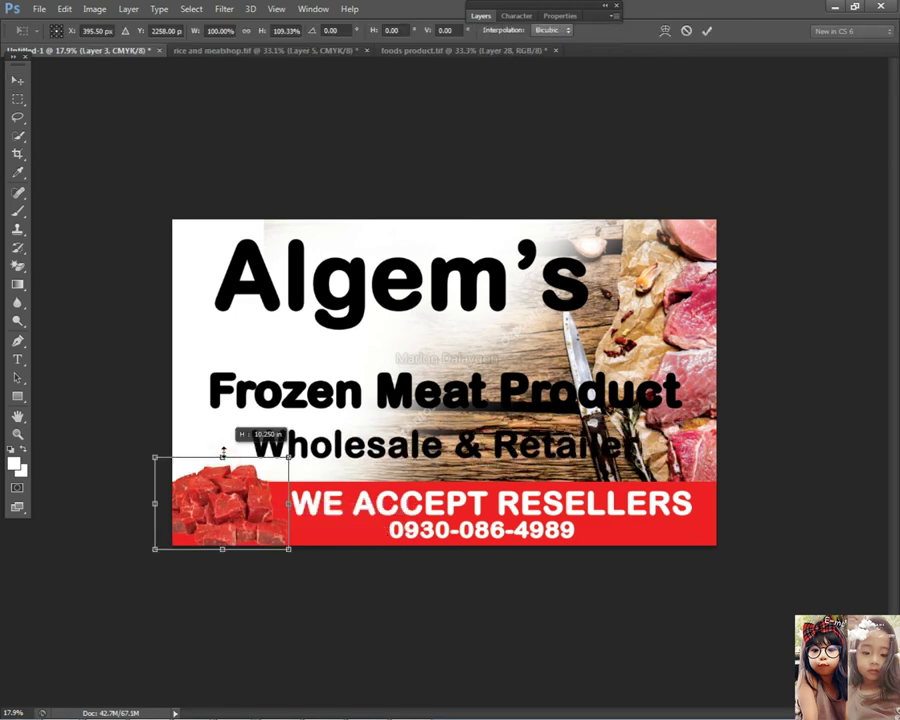
{"action": "left_click_drag", "start_coordinate": [290, 455], "coordinate": [291, 456]}
{"action": "key", "text": "Return"}
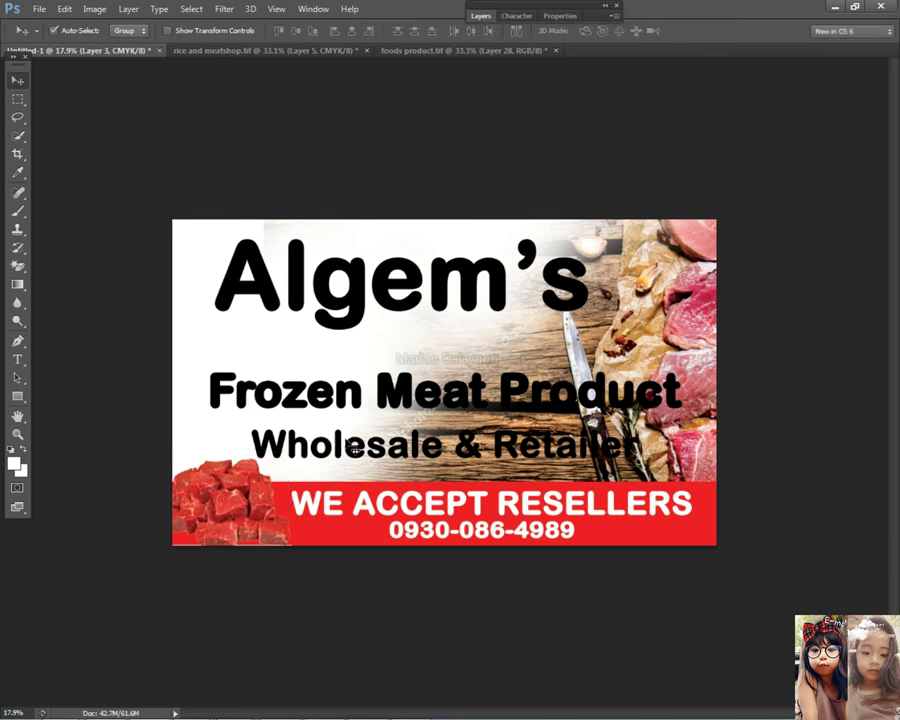
- Nudge the phone number slightly up and the Wholesale & Retailer line slightly down
{"action": "left_click_drag", "start_coordinate": [482, 531], "coordinate": [482, 530]}
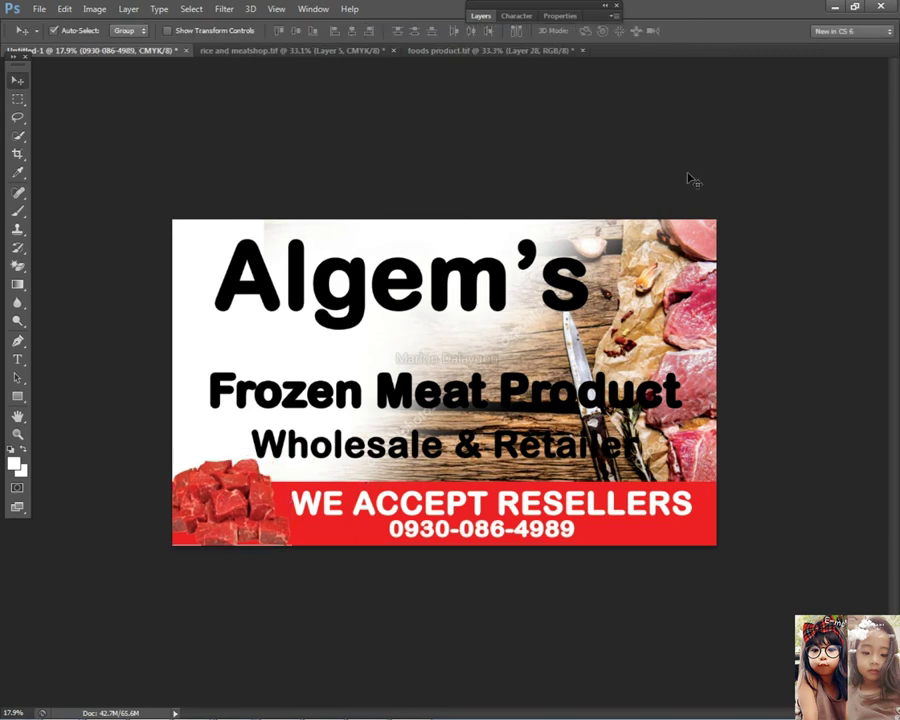
{"action": "scroll", "coordinate": [484, 490], "scroll_direction": "down", "scroll_amount": 2}
{"action": "scroll", "coordinate": [470, 487], "scroll_direction": "up", "scroll_amount": 3}
{"action": "right_click", "coordinate": [434, 458]}
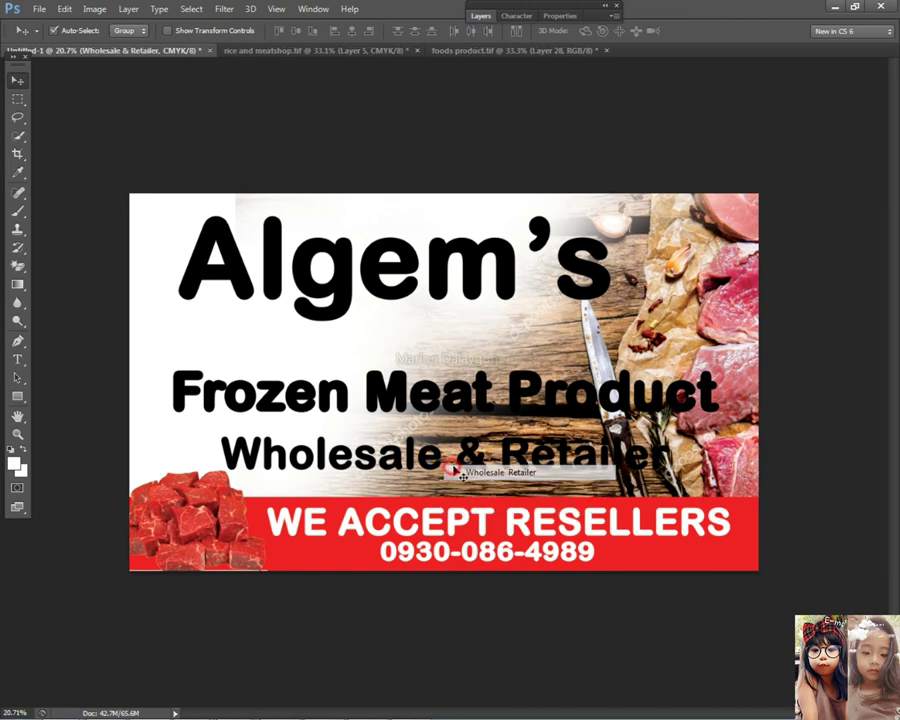
{"action": "left_click", "coordinate": [456, 470]}
- Fade the wooden background behind the text with a soft 800-pixel Eraser, undoing a hard-edged pass first
{"action": "left_click", "coordinate": [575, 352]}
{"action": "left_click_drag", "start_coordinate": [10, 270], "coordinate": [70, 260]}
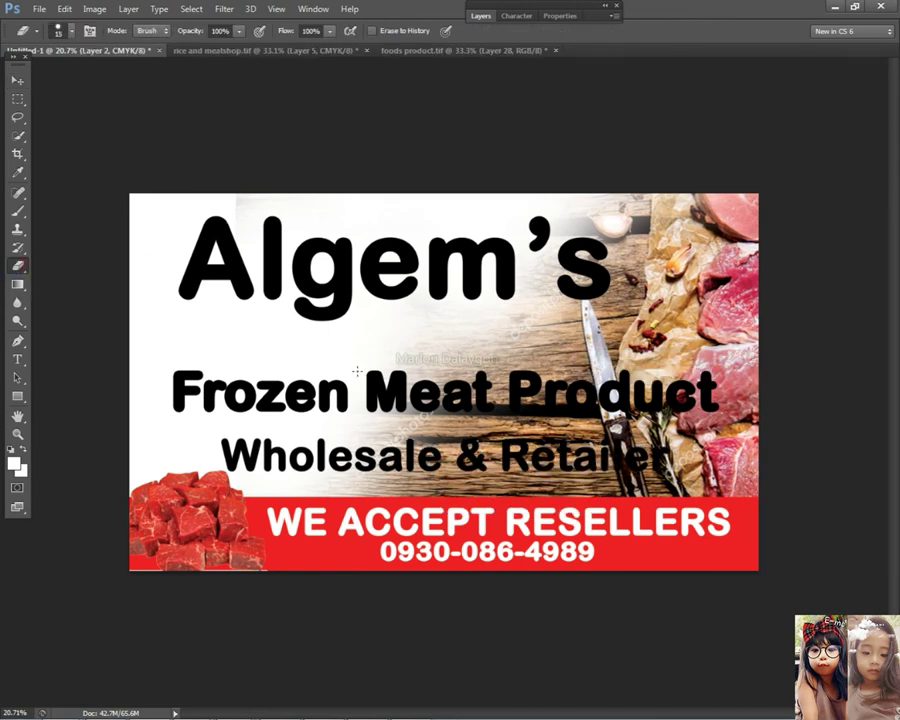
{"action": "key", "text": "bracketright"}
{"action": "key", "text": "bracketright"}
{"action": "key", "text": "bracketright"}
{"action": "key", "text": "bracketright"}
{"action": "mouse_move", "coordinate": [372, 370]}
{"action": "left_mouse_down"}
{"action": "mouse_move", "coordinate": [426, 325]}
{"action": "mouse_move", "coordinate": [372, 372]}
{"action": "mouse_move", "coordinate": [358, 428]}
{"action": "mouse_move", "coordinate": [430, 372]}
{"action": "left_mouse_up"}
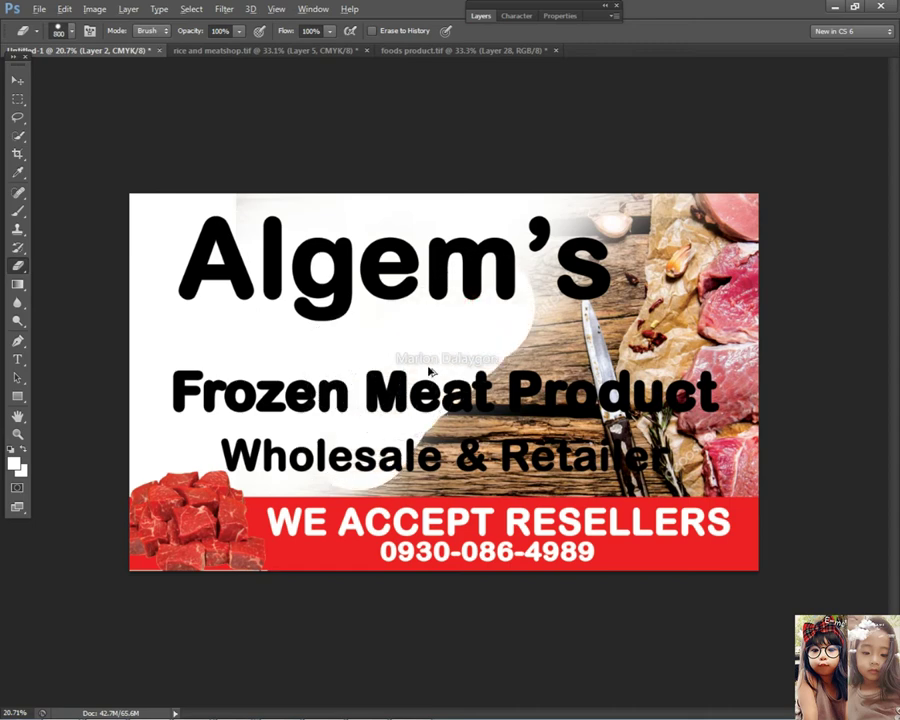
{"action": "key", "text": "ctrl+z"}
{"action": "right_click", "coordinate": [503, 346]}
{"action": "mouse_move", "coordinate": [555, 246]}
{"action": "left_mouse_down"}
{"action": "mouse_move", "coordinate": [340, 456]}
{"action": "mouse_move", "coordinate": [545, 236]}
{"action": "left_mouse_up"}
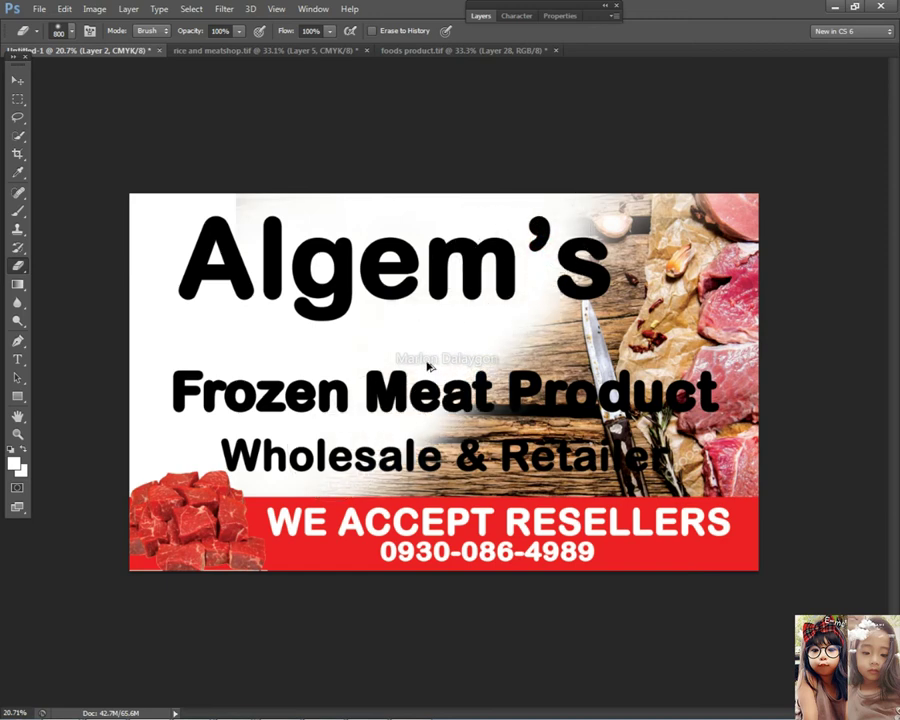
- Fade the wooden background further behind the middle of the text with a soft 1600-pixel Eraser at 0% hardness
{"action": "right_click", "coordinate": [549, 455]}
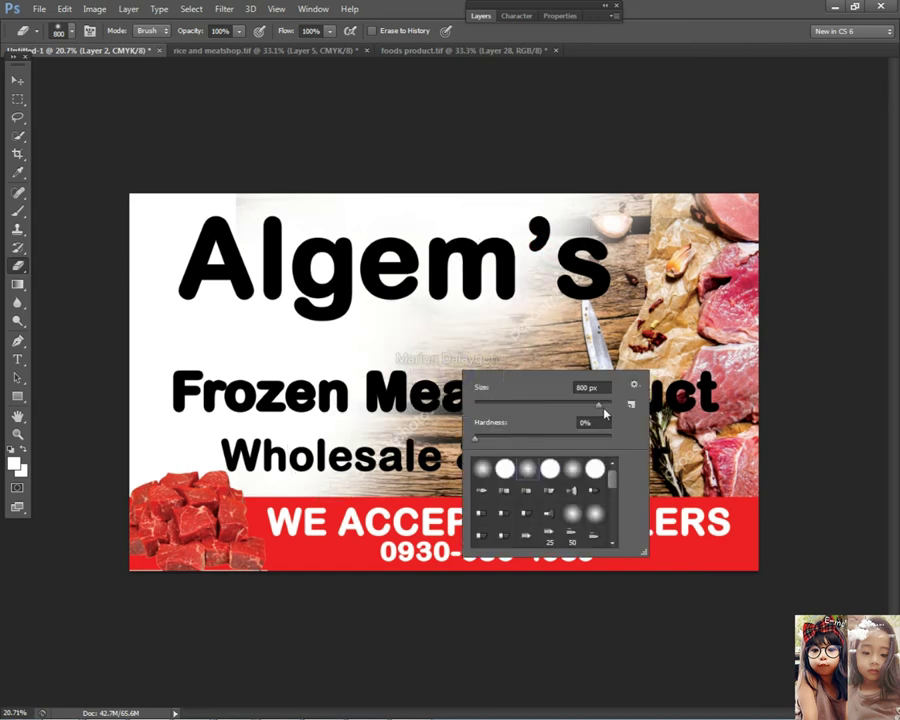
{"action": "type", "text": "[[[[["}
{"action": "left_click", "coordinate": [384, 314]}
{"action": "left_click", "coordinate": [477, 271]}
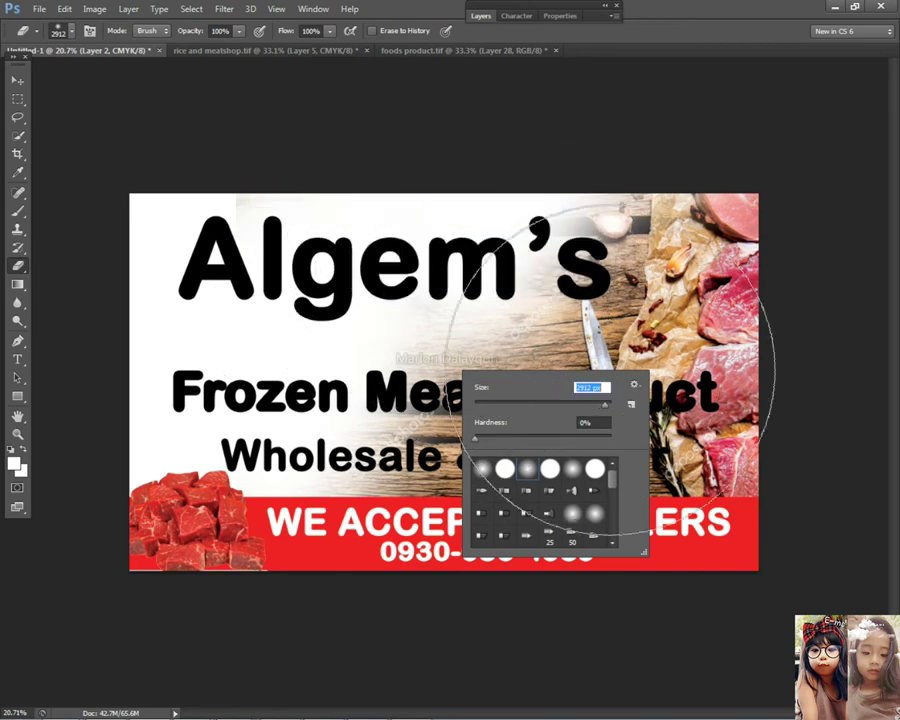
{"action": "left_click", "coordinate": [526, 468]}
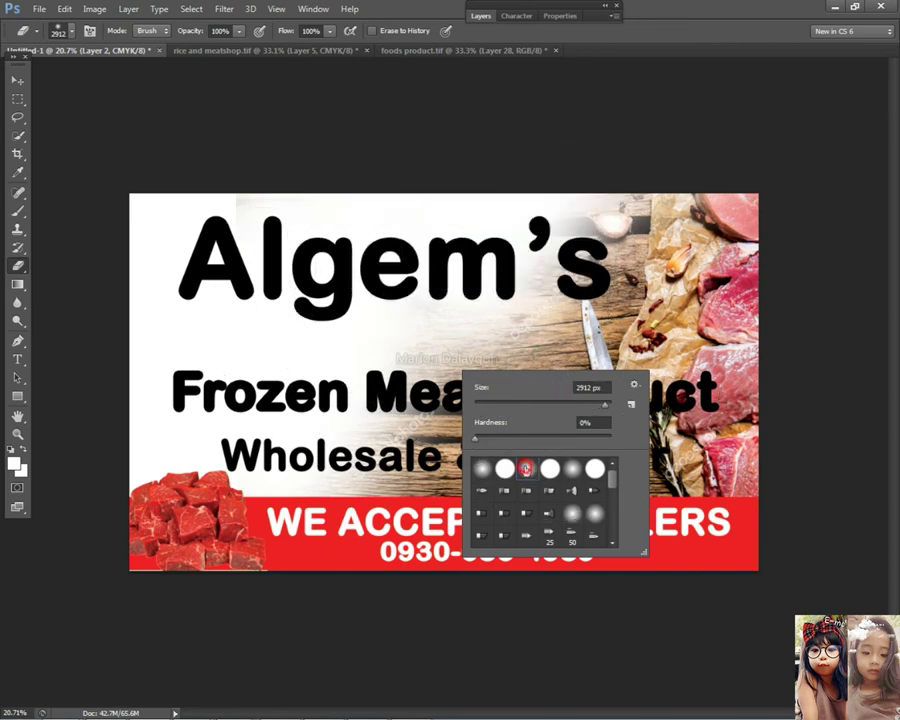
{"action": "left_click", "coordinate": [526, 468]}
{"action": "key", "text": "bracketleft"}
{"action": "key", "text": "bracketleft"}
{"action": "key", "text": "bracketleft"}
{"action": "key", "text": "bracketleft"}
{"action": "key", "text": "bracketleft"}
{"action": "key", "text": "bracketleft"}
{"action": "key", "text": "bracketleft"}
{"action": "key", "text": "bracketleft"}
{"action": "key", "text": "bracketleft"}
{"action": "key", "text": "bracketleft"}
{"action": "key", "text": "bracketleft"}
{"action": "key", "text": "bracketleft"}
{"action": "key", "text": "bracketleft"}
{"action": "mouse_move", "coordinate": [542, 231]}
{"action": "left_mouse_down"}
{"action": "mouse_move", "coordinate": [523, 272]}
{"action": "mouse_move", "coordinate": [484, 299]}
{"action": "mouse_move", "coordinate": [409, 327]}
{"action": "mouse_move", "coordinate": [287, 430]}
{"action": "left_mouse_up"}
{"action": "left_click_drag", "start_coordinate": [415, 330], "coordinate": [367, 412]}
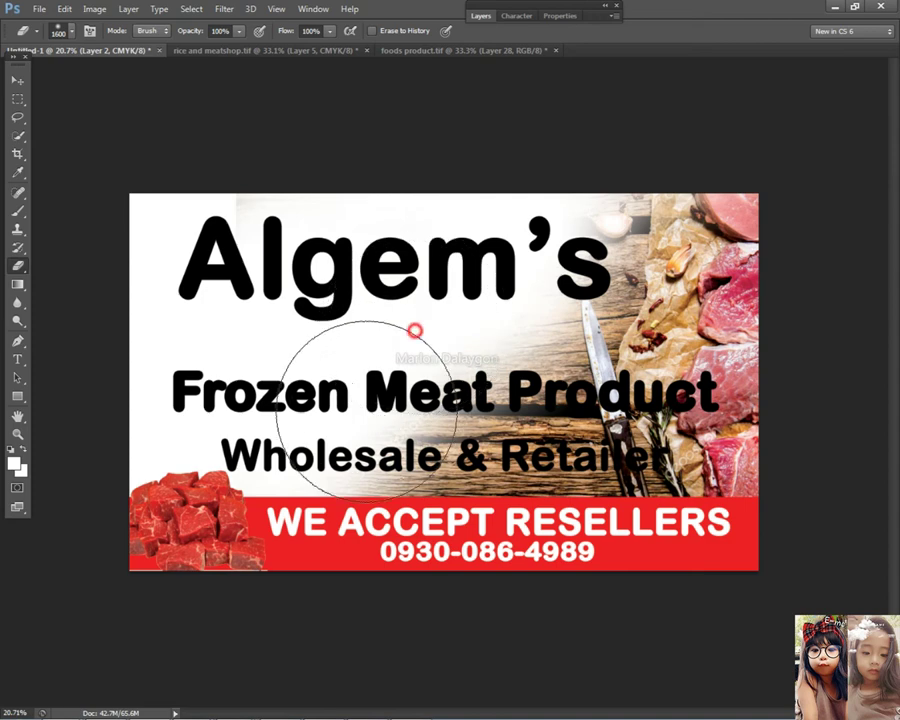
{"action": "scroll", "coordinate": [490, 452], "scroll_direction": "down", "scroll_amount": 3}
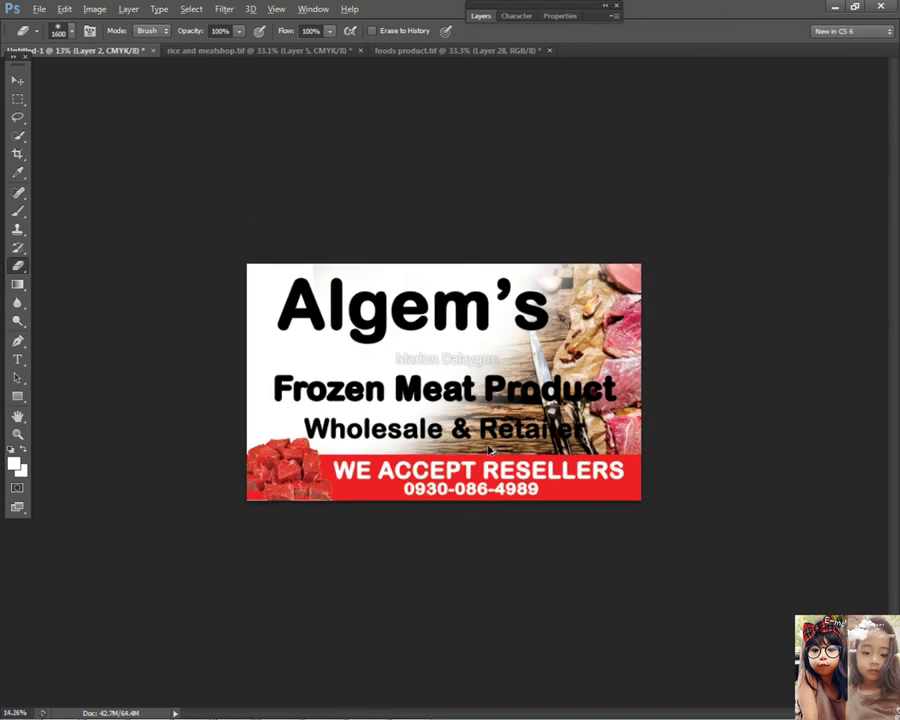
{"action": "scroll", "coordinate": [490, 452], "scroll_direction": "up", "scroll_amount": 2}
- Select the meat cubes layer with the Move tool and nudge it slightly down
{"action": "left_click", "coordinate": [19, 83]}
{"action": "right_click", "coordinate": [239, 517]}
{"action": "left_click", "coordinate": [252, 525]}
{"action": "key", "text": "Down"}
{"action": "key", "text": "Down"}
{"action": "key", "text": "Down"}
- Switch to Google Chrome and search Google for "frozen background"
{"action": "key", "text": "alt+Tab"}
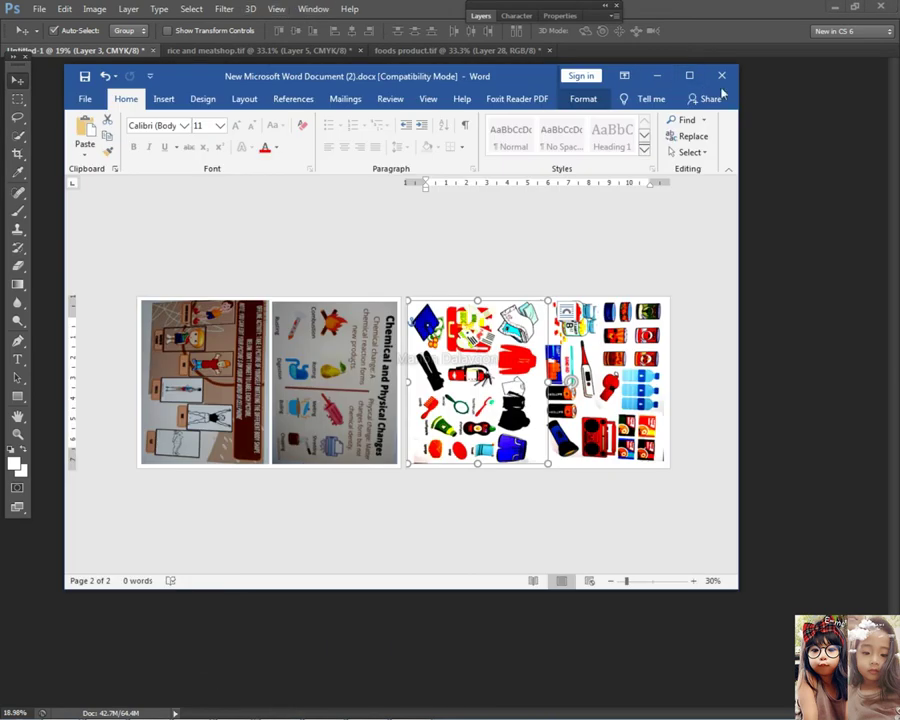
{"action": "mouse_move", "coordinate": [59, 706]}
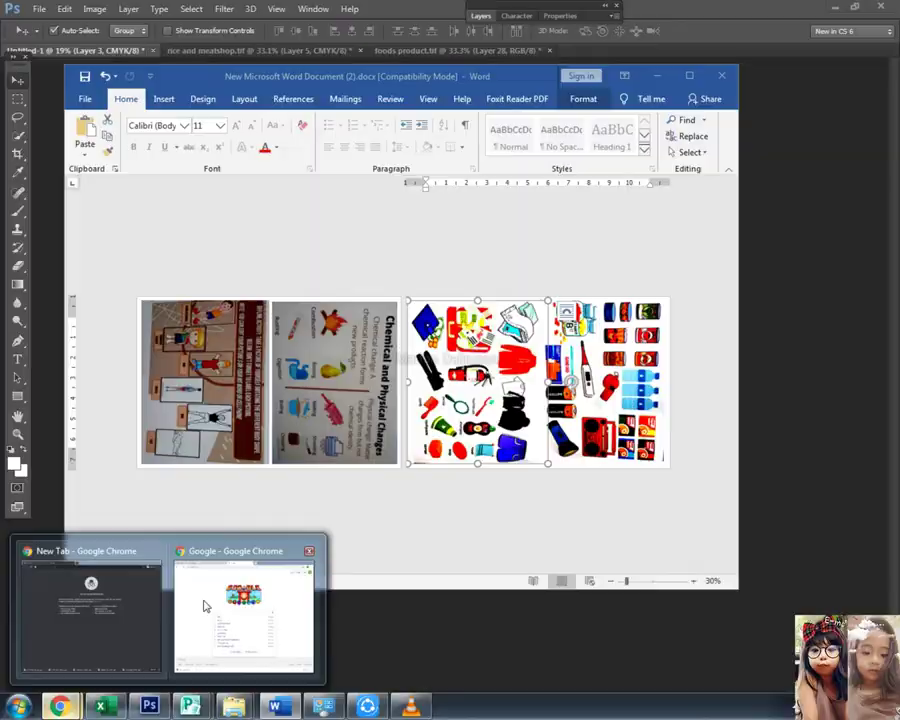
{"action": "left_click", "coordinate": [194, 610]}
{"action": "type", "text": "FR"}
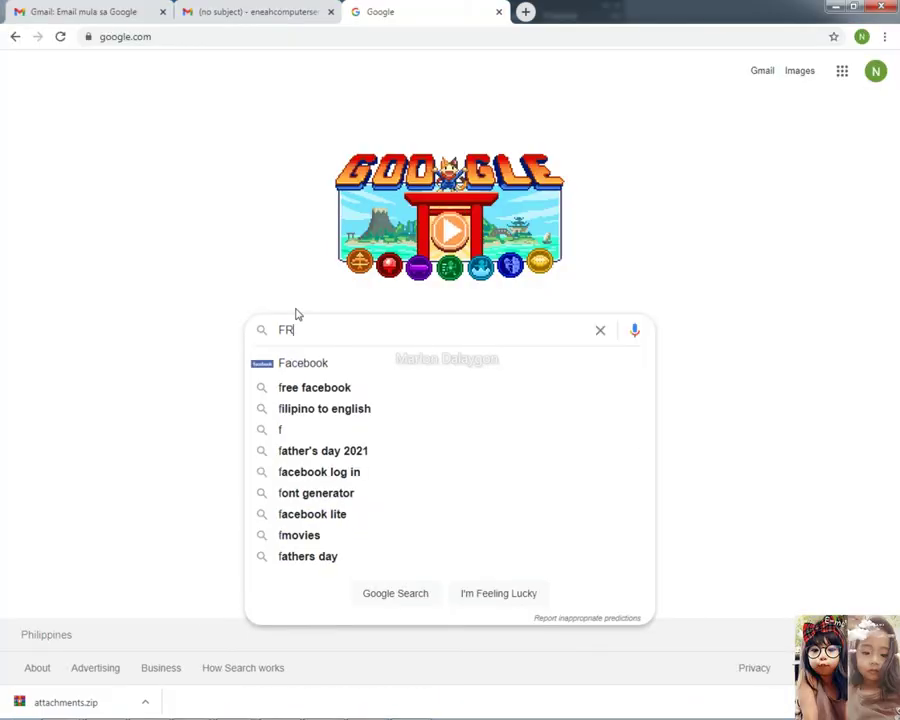
{"action": "type", "text": "OZEN"}
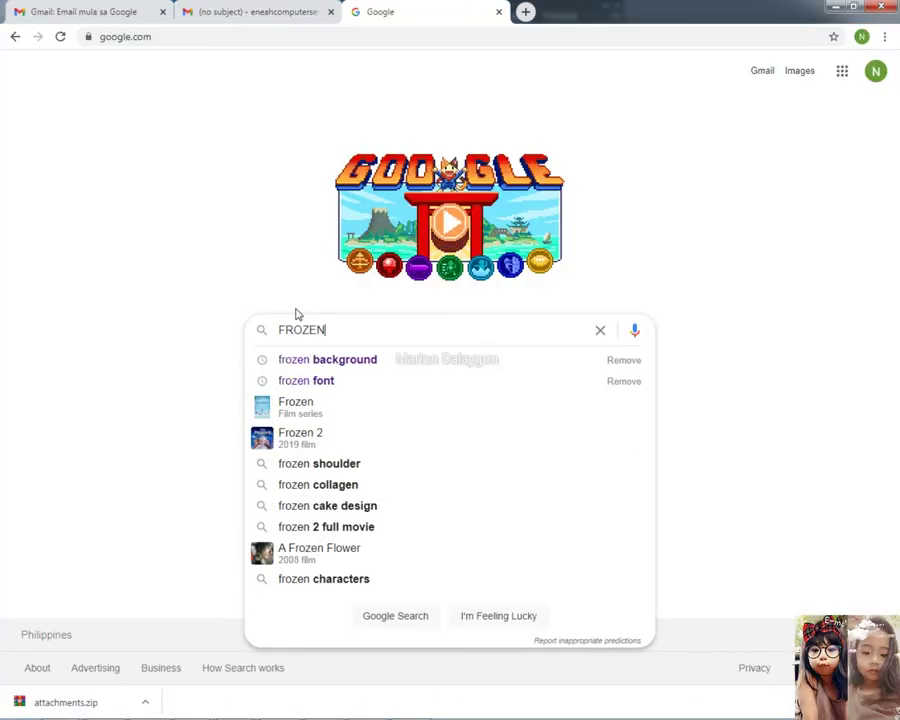
{"action": "key", "text": "Down"}
{"action": "key", "text": "Return"}
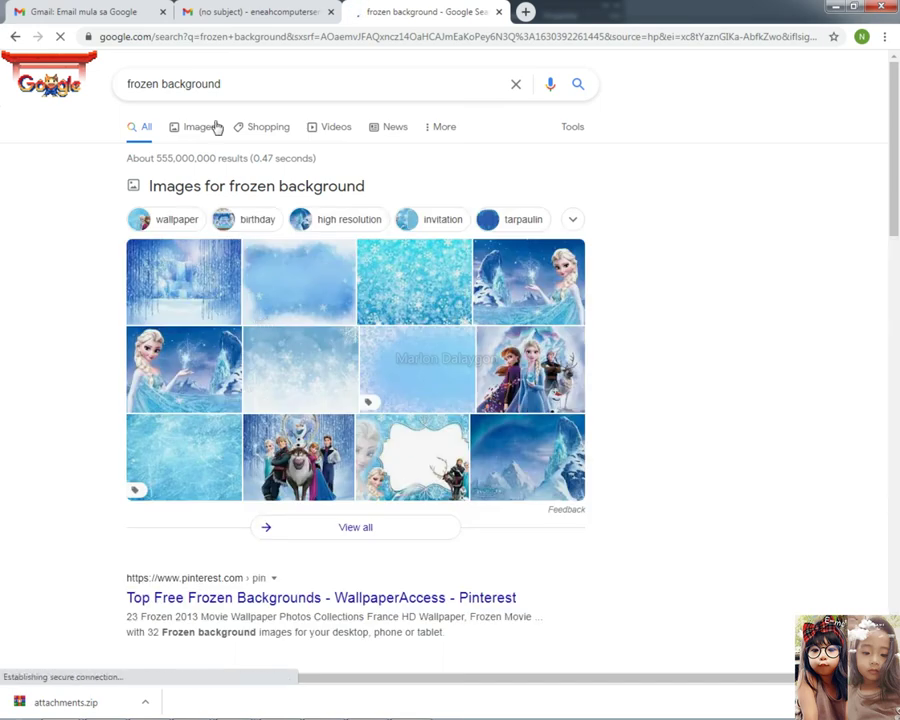
- Refine the search to "frozen FOOD background" and show only image results
{"action": "left_click", "coordinate": [163, 86]}
{"action": "type", "text": "FOOD"}
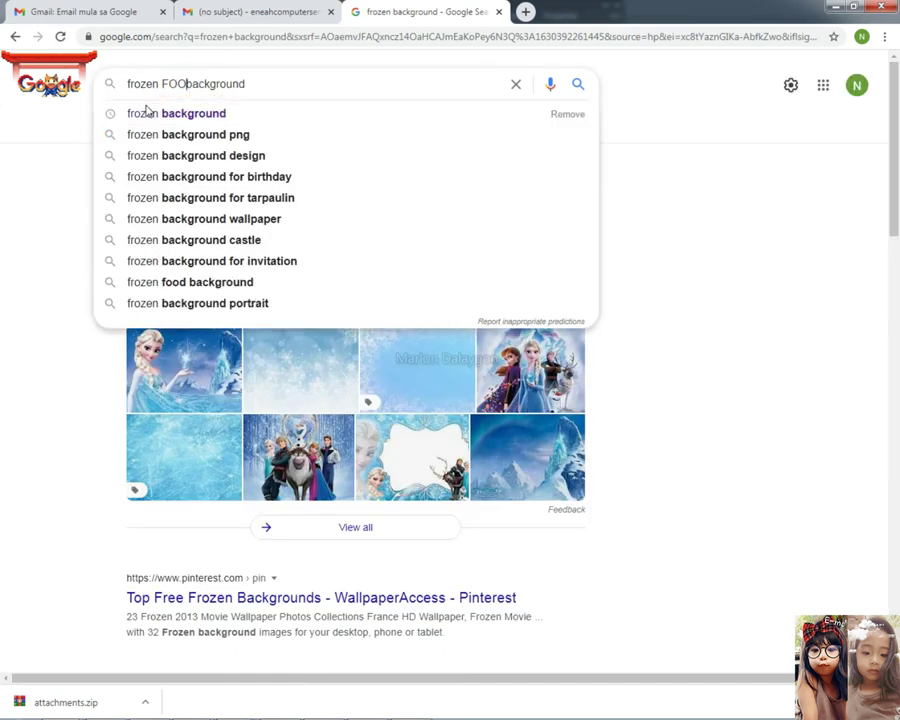
{"action": "key", "text": "Return"}
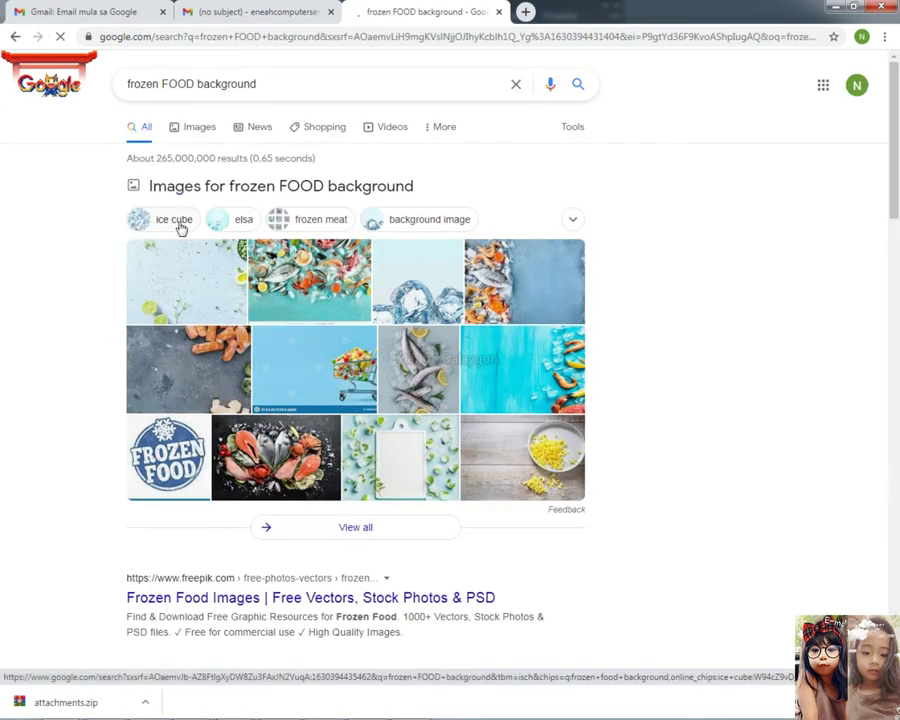
{"action": "left_click", "coordinate": [190, 132]}
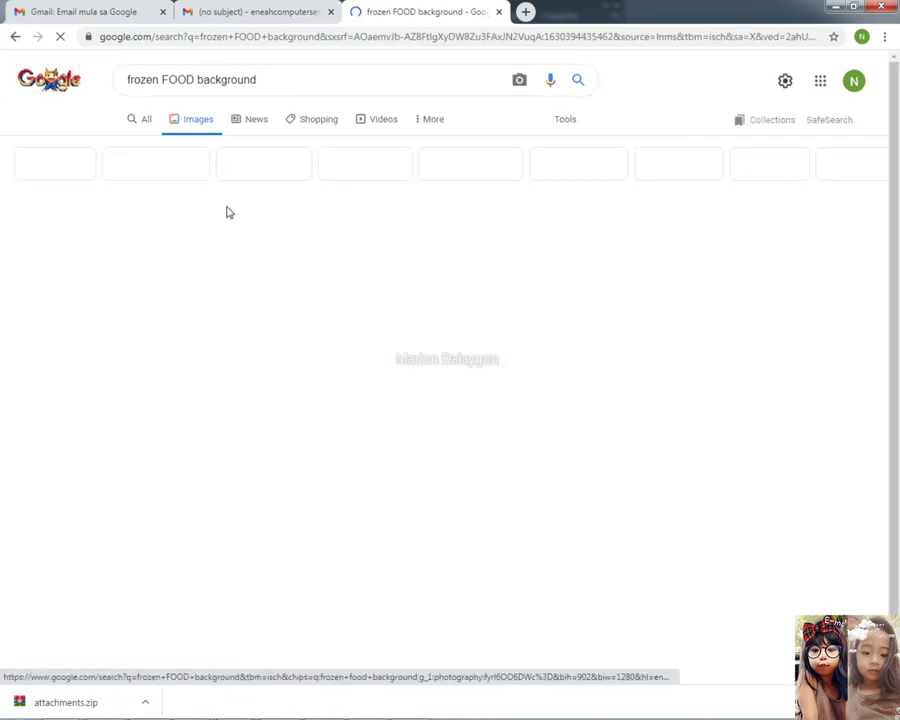
- Preview and copy the blurred Frozen Food Section In Supermarket picture from the 123RF result
{"action": "scroll", "coordinate": [337, 364], "scroll_direction": "down", "scroll_amount": 2}
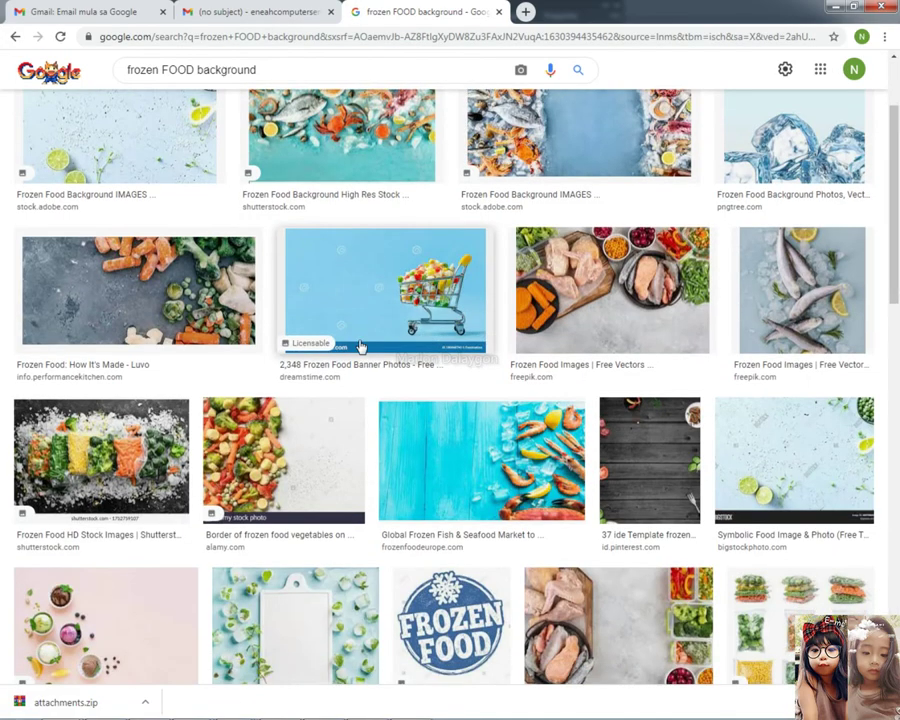
{"action": "scroll", "coordinate": [357, 356], "scroll_direction": "down", "scroll_amount": 3}
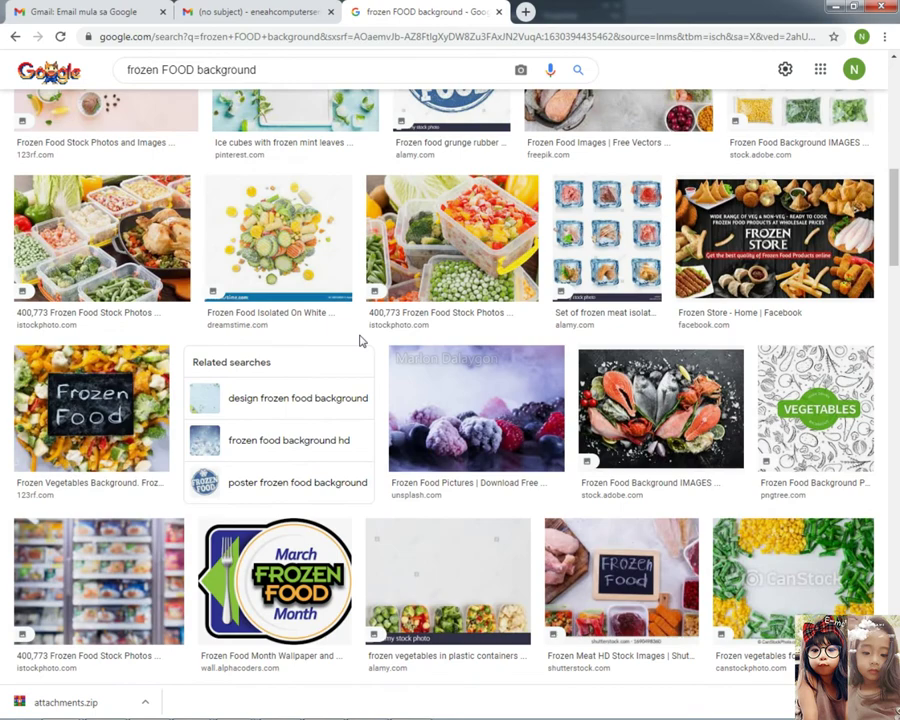
{"action": "scroll", "coordinate": [361, 341], "scroll_direction": "down", "scroll_amount": 2}
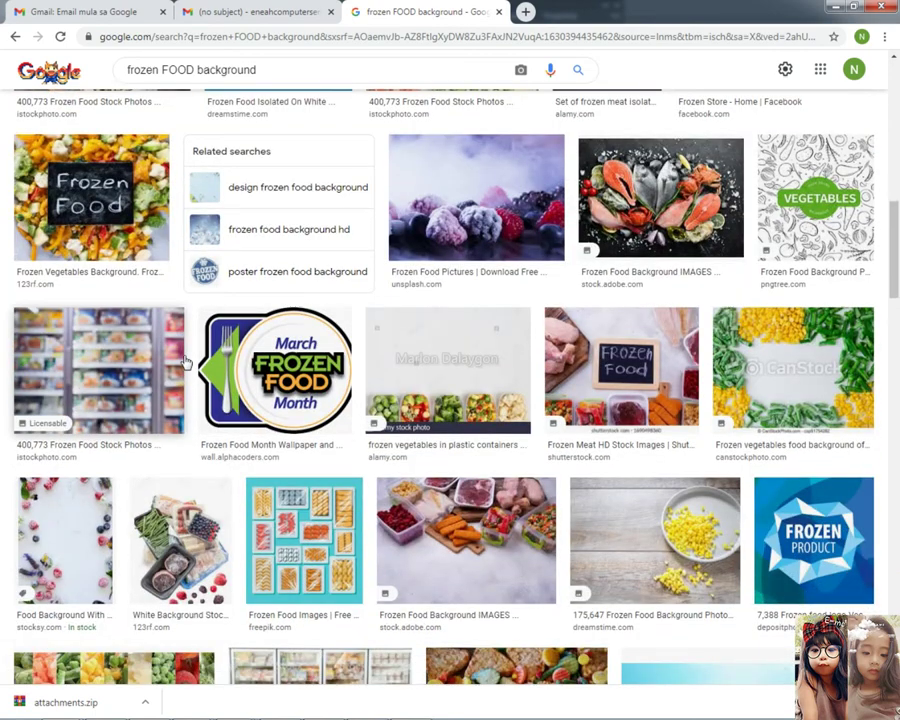
{"action": "scroll", "coordinate": [186, 364], "scroll_direction": "down", "scroll_amount": 2}
{"action": "scroll", "coordinate": [186, 343], "scroll_direction": "down", "scroll_amount": 5}
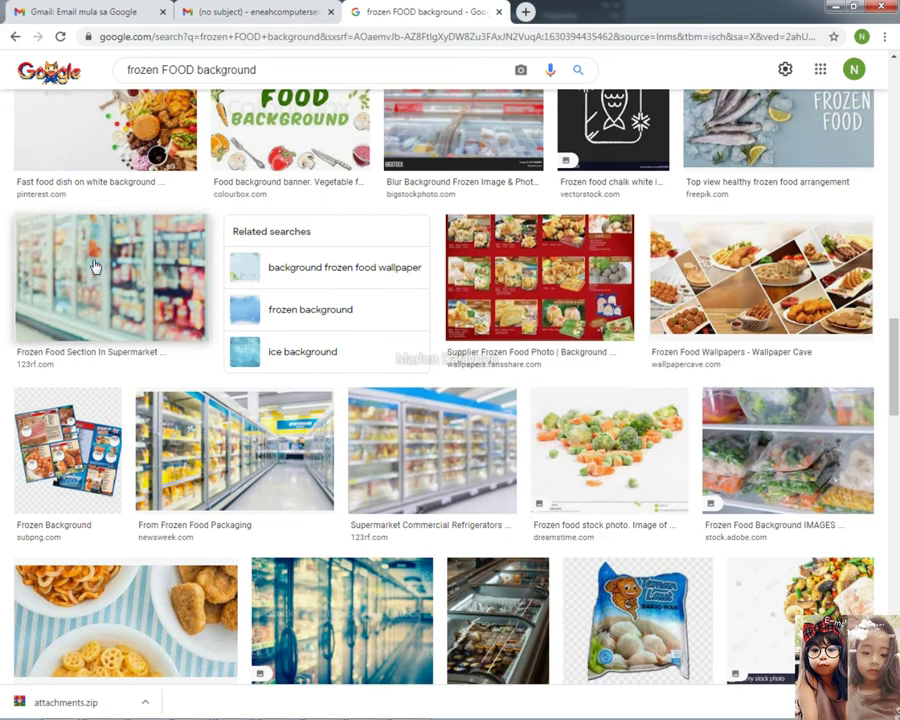
{"action": "left_click", "coordinate": [130, 262]}
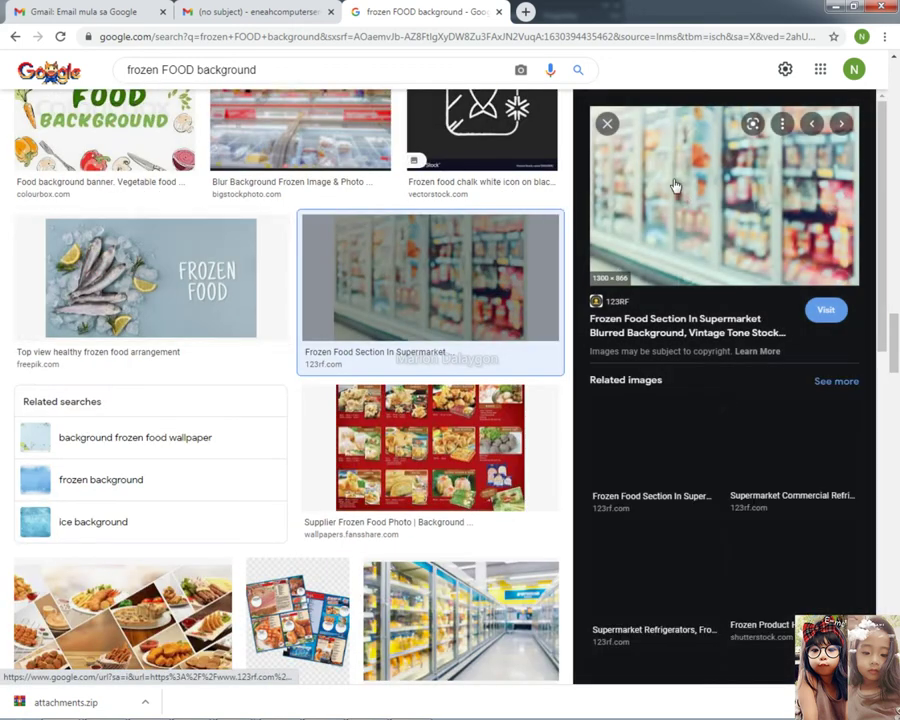
{"action": "right_click", "coordinate": [677, 184]}
{"action": "left_click", "coordinate": [725, 325]}
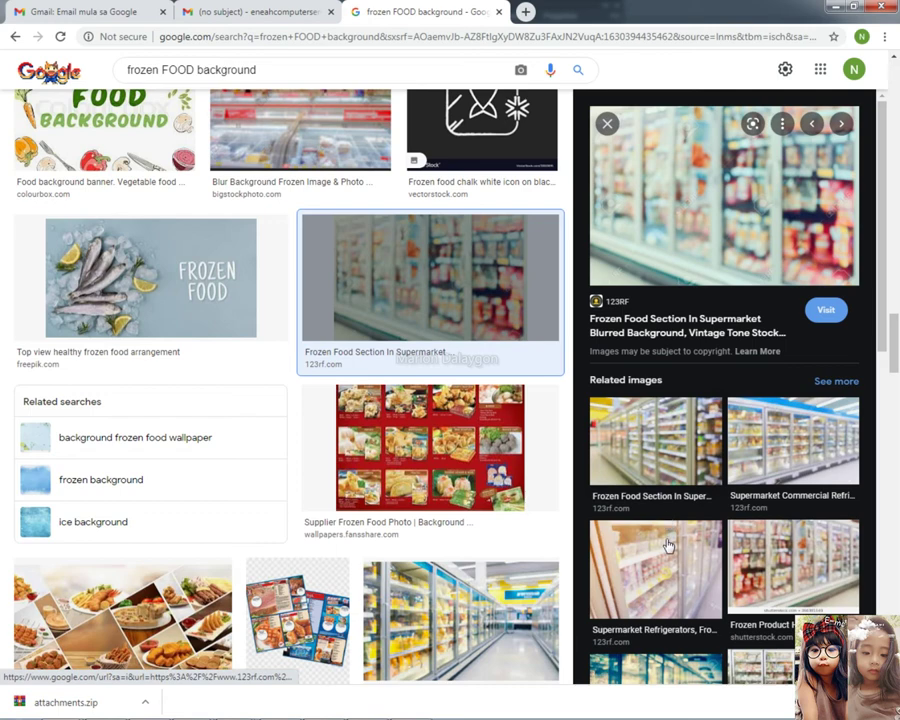
- Examine other supermarket freezer, blurred aisle and freezer meat pictures as possible sign backgrounds
{"action": "left_click", "coordinate": [832, 455]}
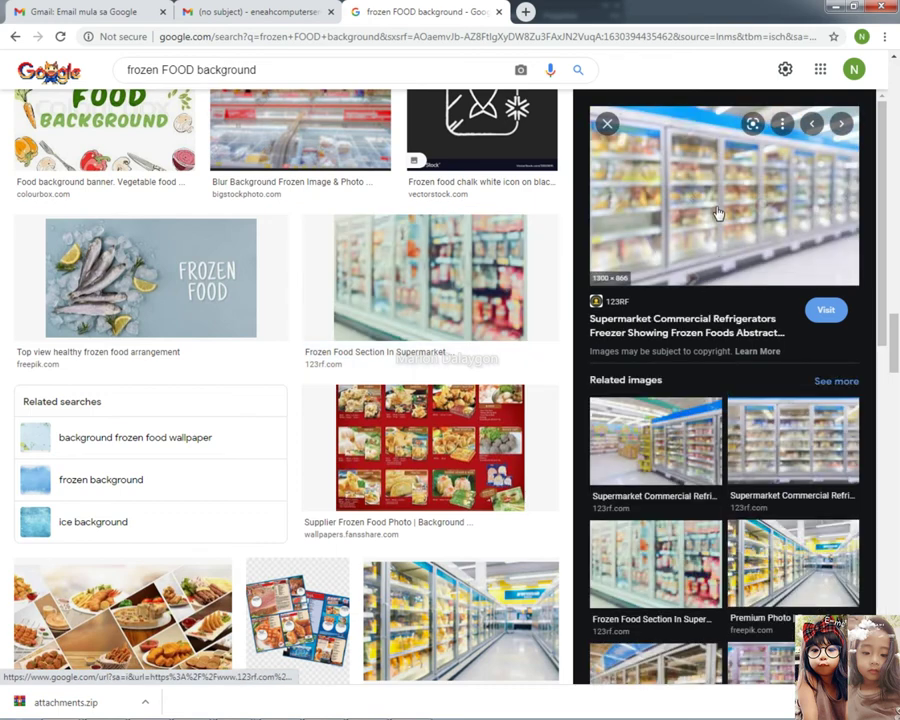
{"action": "scroll", "coordinate": [476, 380], "scroll_direction": "down", "scroll_amount": 3}
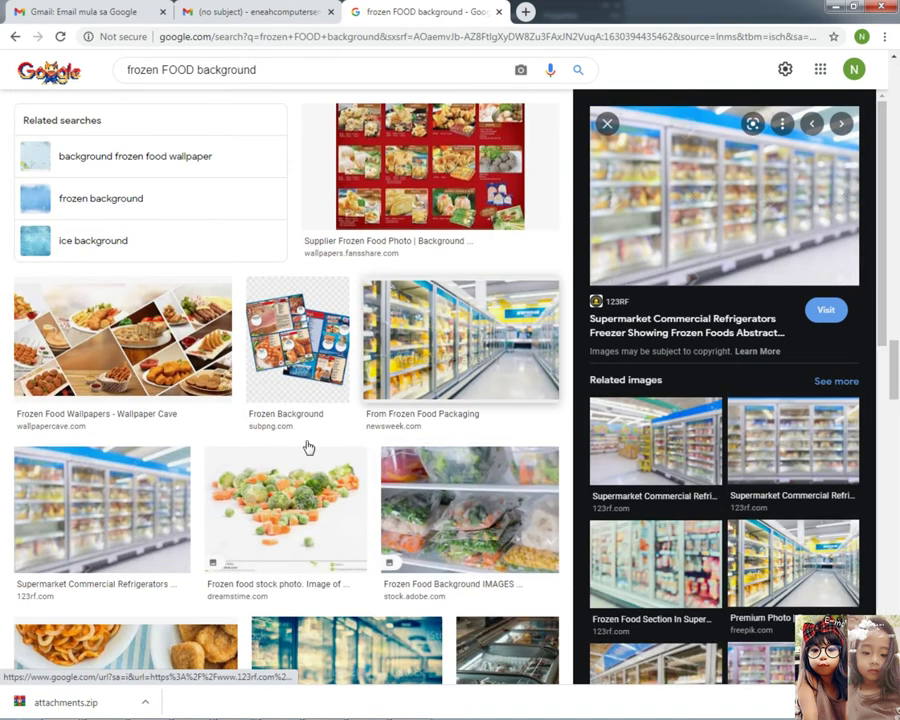
{"action": "left_click", "coordinate": [486, 377]}
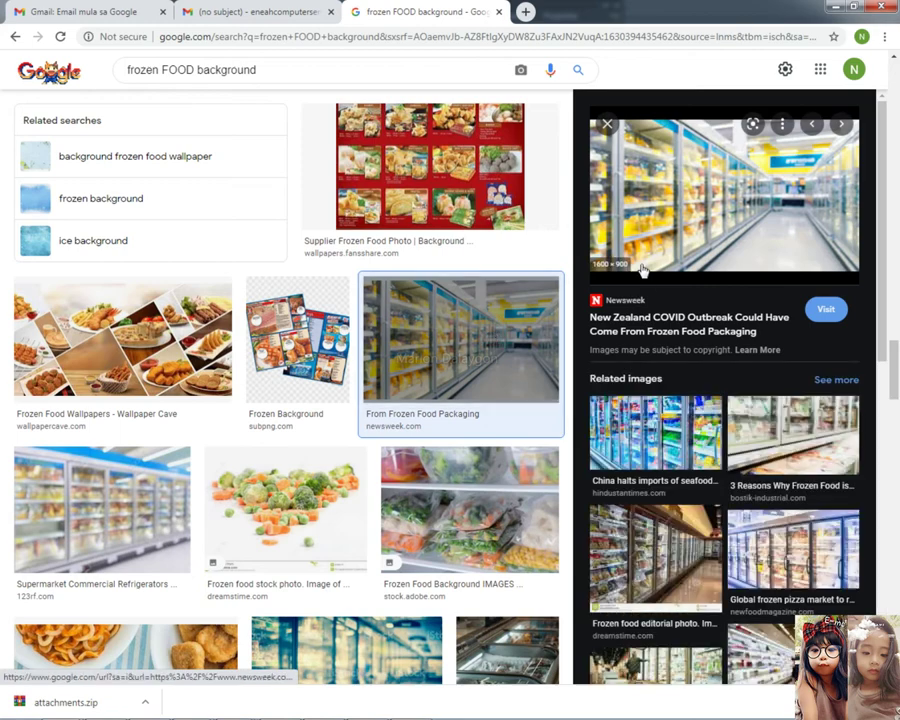
{"action": "left_click", "coordinate": [760, 425]}
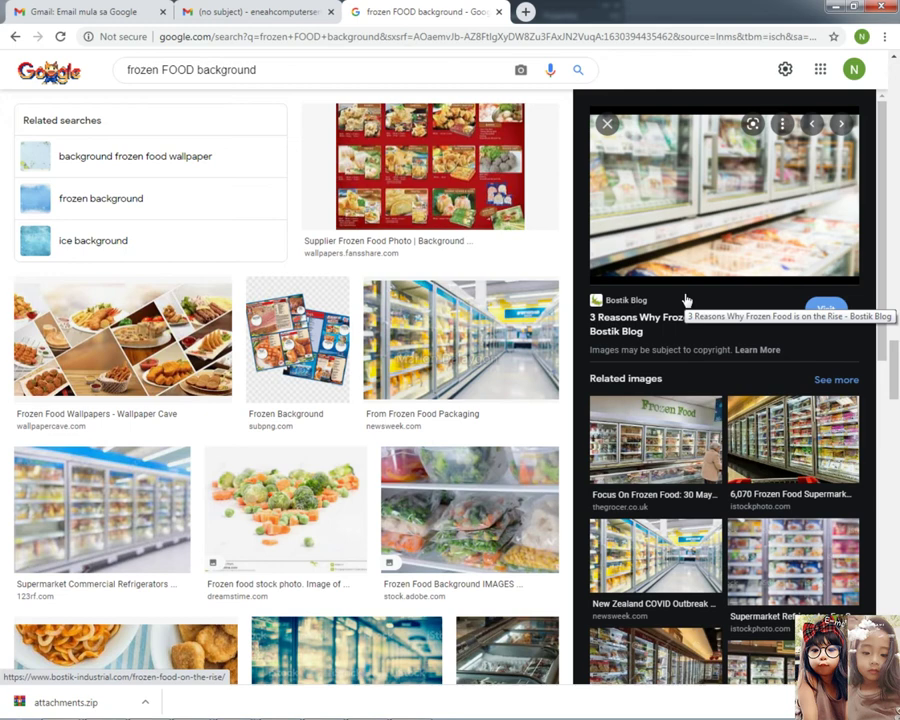
{"action": "scroll", "coordinate": [386, 508], "scroll_direction": "down", "scroll_amount": 1}
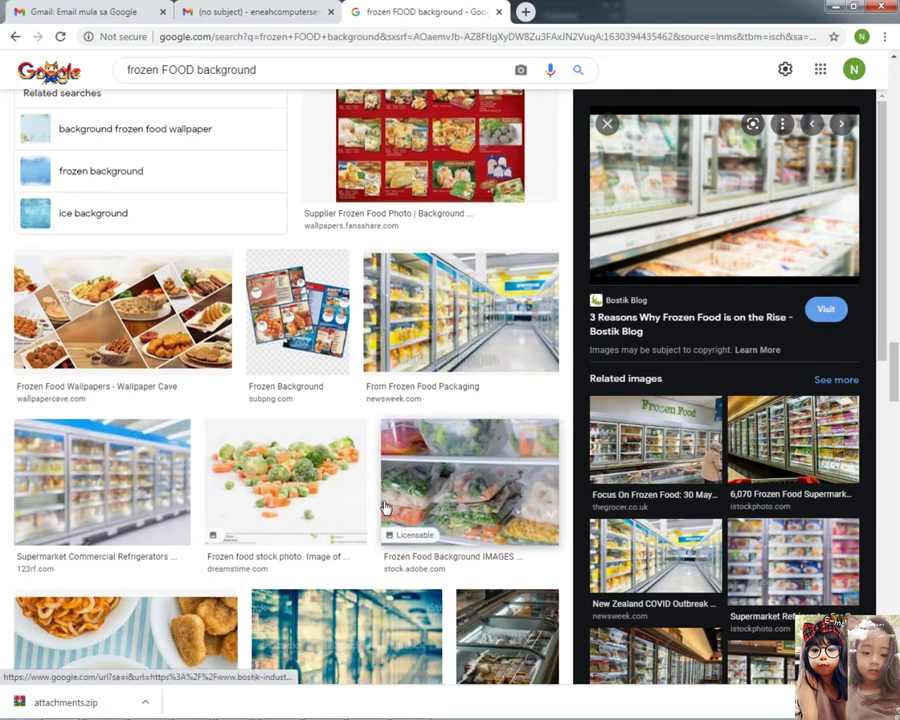
{"action": "scroll", "coordinate": [386, 508], "scroll_direction": "down", "scroll_amount": 3}
{"action": "left_click", "coordinate": [465, 615]}
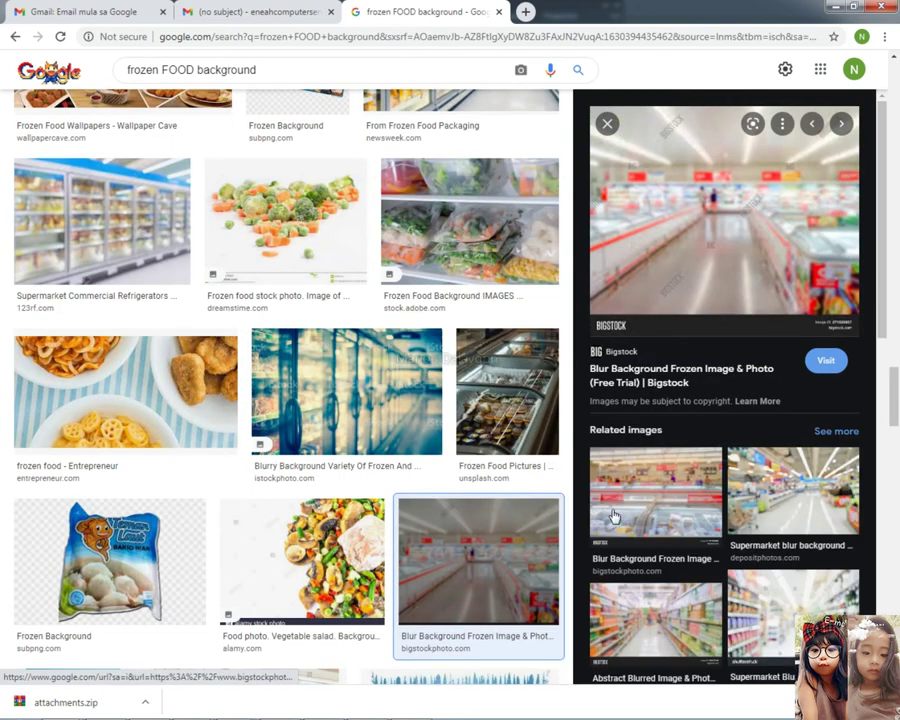
{"action": "left_click", "coordinate": [765, 618]}
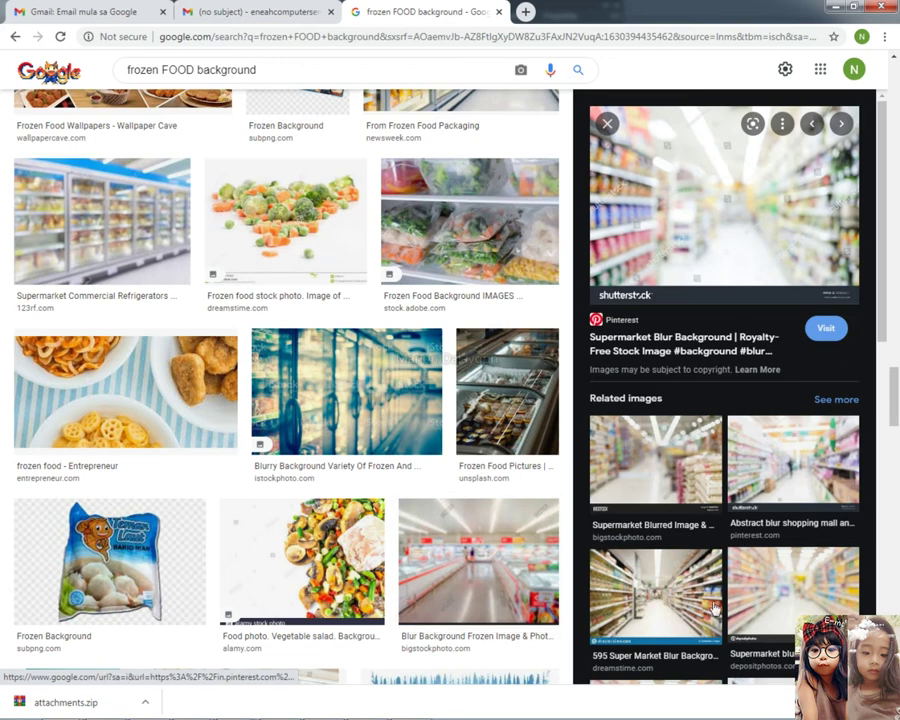
{"action": "scroll", "coordinate": [267, 514], "scroll_direction": "down", "scroll_amount": 5}
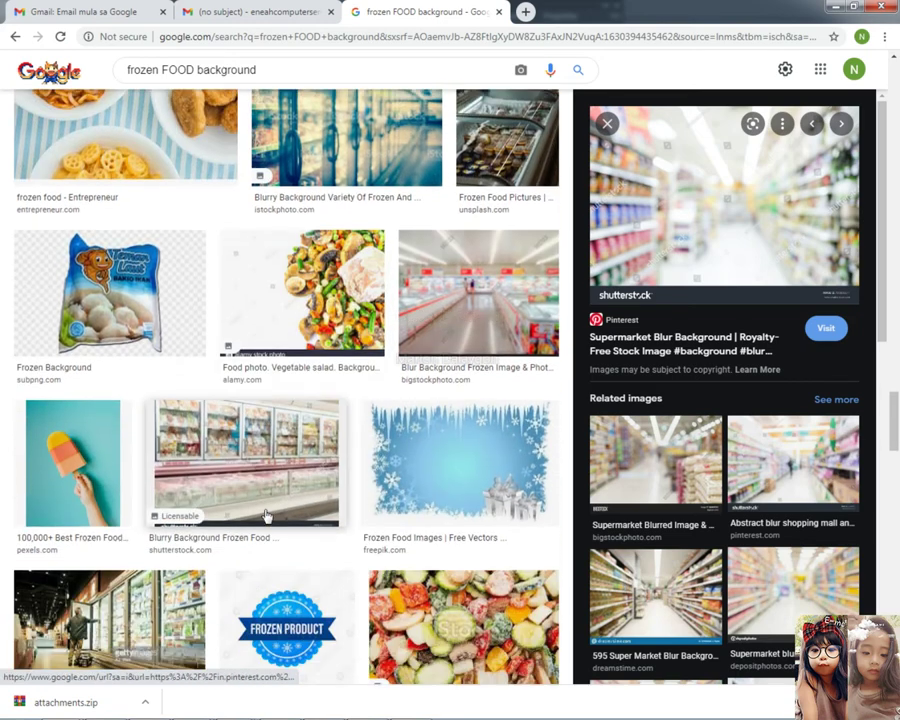
{"action": "scroll", "coordinate": [267, 514], "scroll_direction": "down", "scroll_amount": 5}
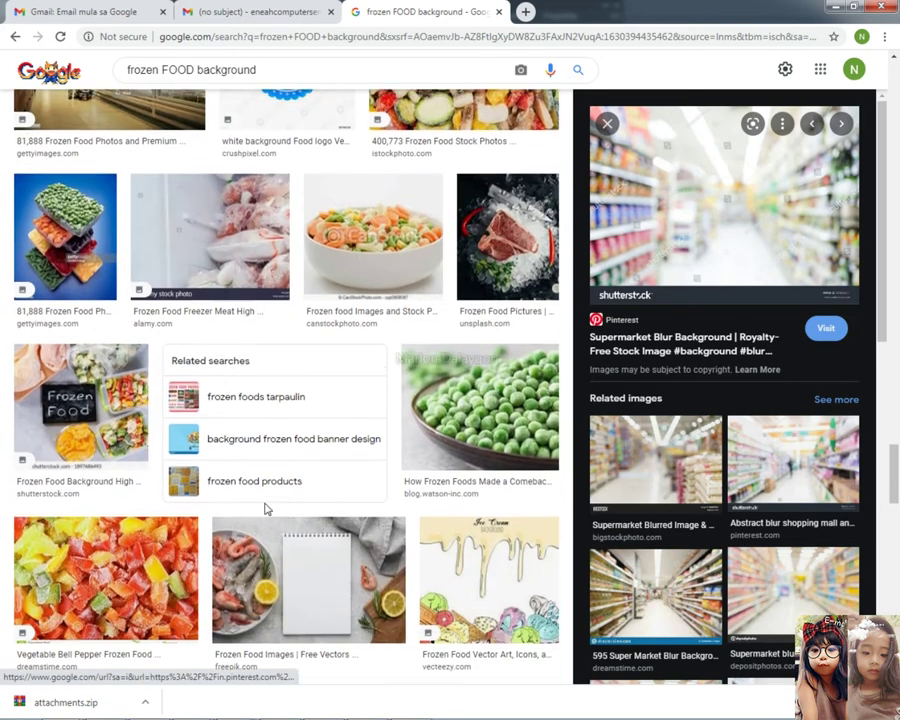
{"action": "left_click", "coordinate": [183, 316]}
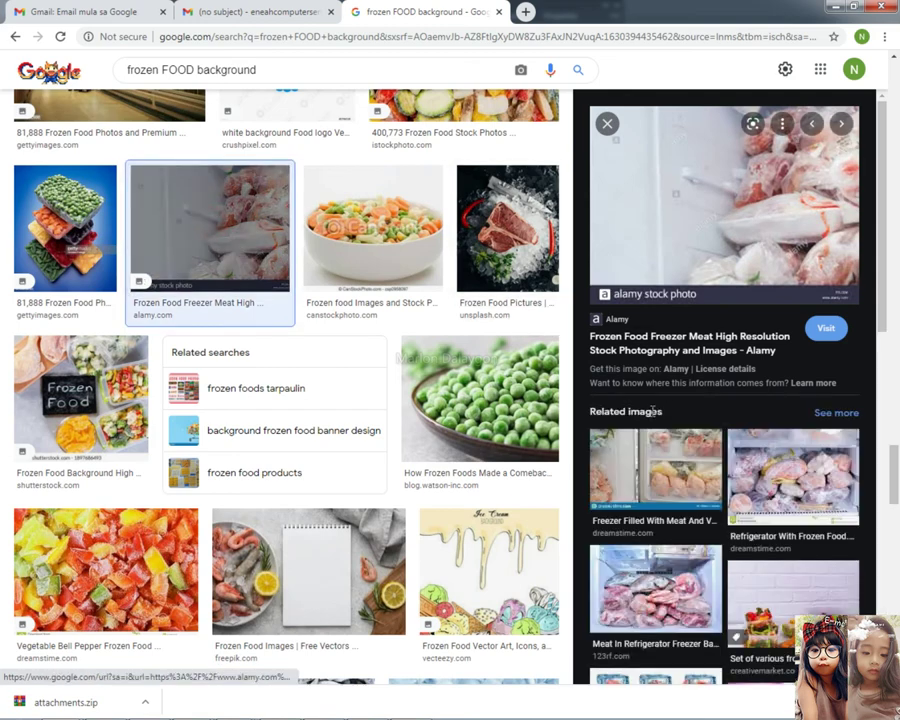
- Copy the Creative Market picture of frozen products against a white brick wall and paste it into the sign in Photoshop
{"action": "scroll", "coordinate": [743, 566], "scroll_direction": "down", "scroll_amount": 3}
{"action": "left_click", "coordinate": [819, 392]}
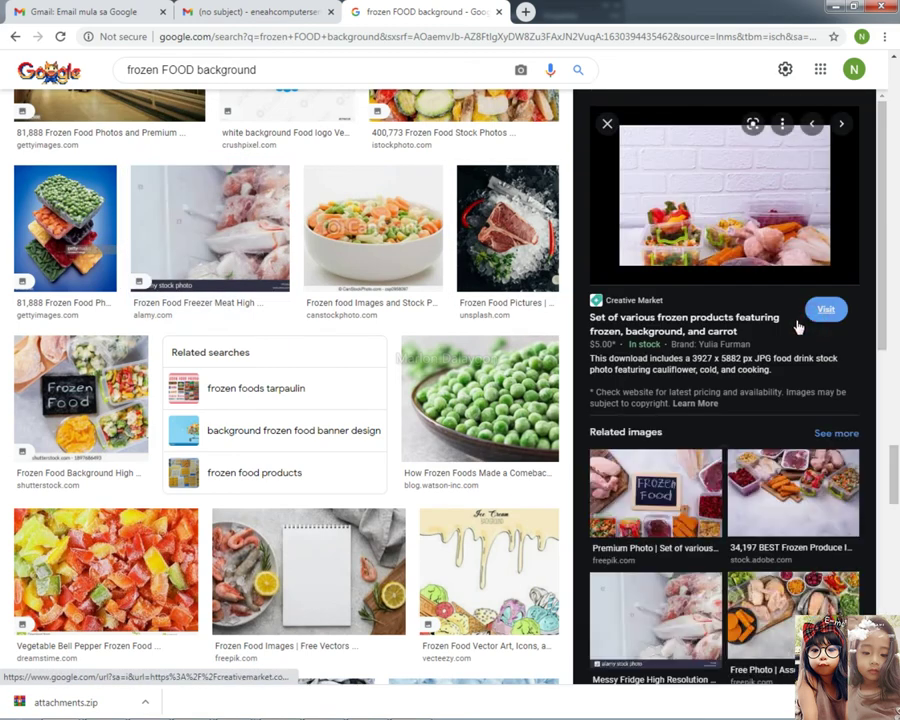
{"action": "right_click", "coordinate": [752, 218]}
{"action": "left_click", "coordinate": [740, 334]}
{"action": "key", "text": "alt+Tab"}
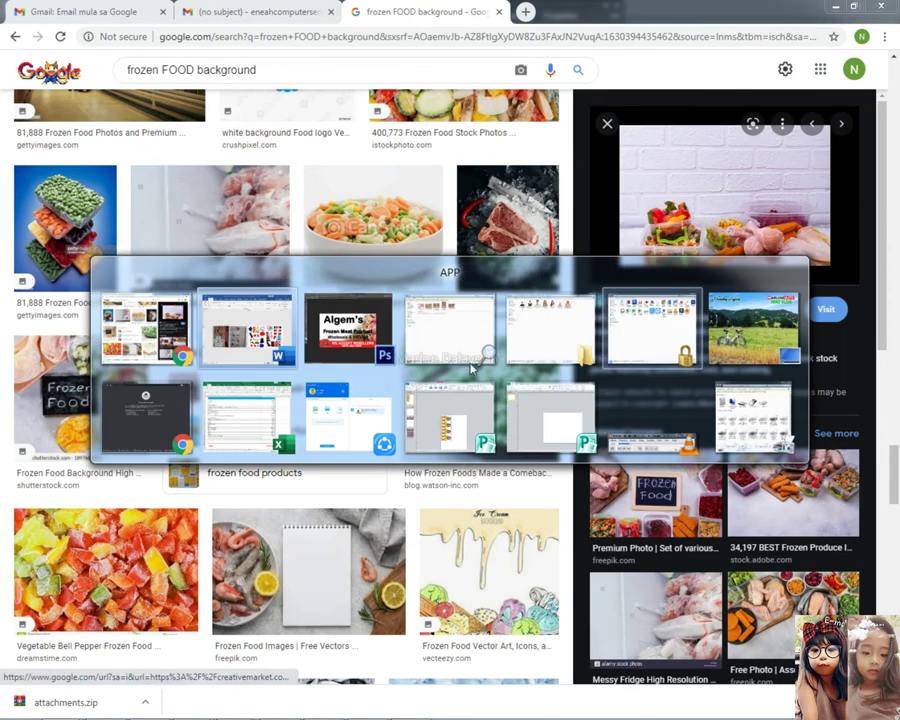
{"action": "left_click", "coordinate": [340, 330]}
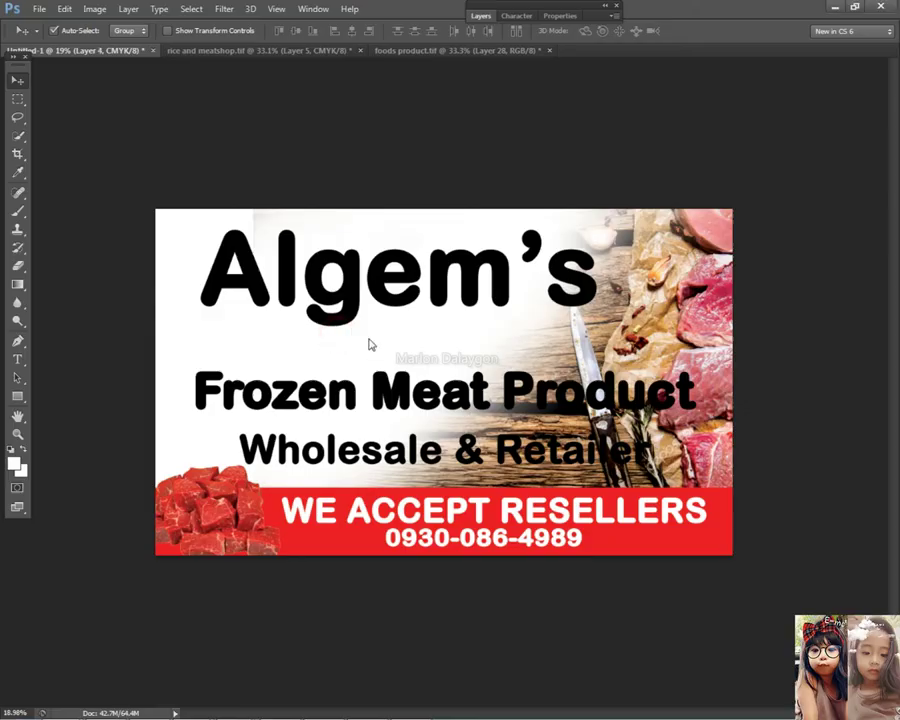
- Enlarge the pasted frozen products picture to about 1353% and place it over the left part of the sign
{"action": "key", "text": "ctrl+t"}
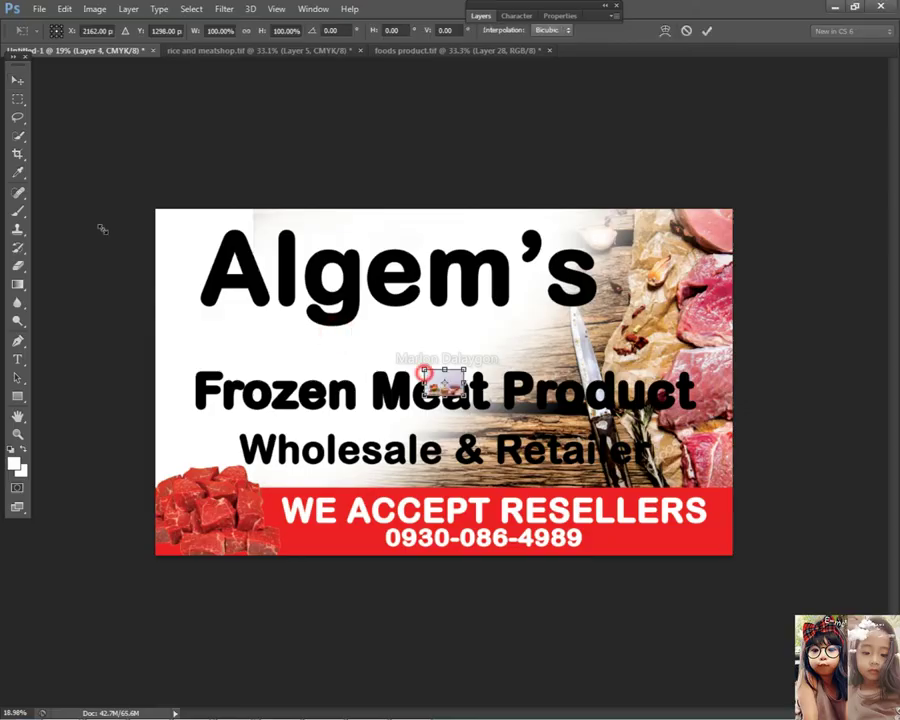
{"action": "left_click_drag", "start_coordinate": [425, 372], "coordinate": [102, 229]}
{"action": "left_click_drag", "start_coordinate": [284, 348], "coordinate": [269, 455]}
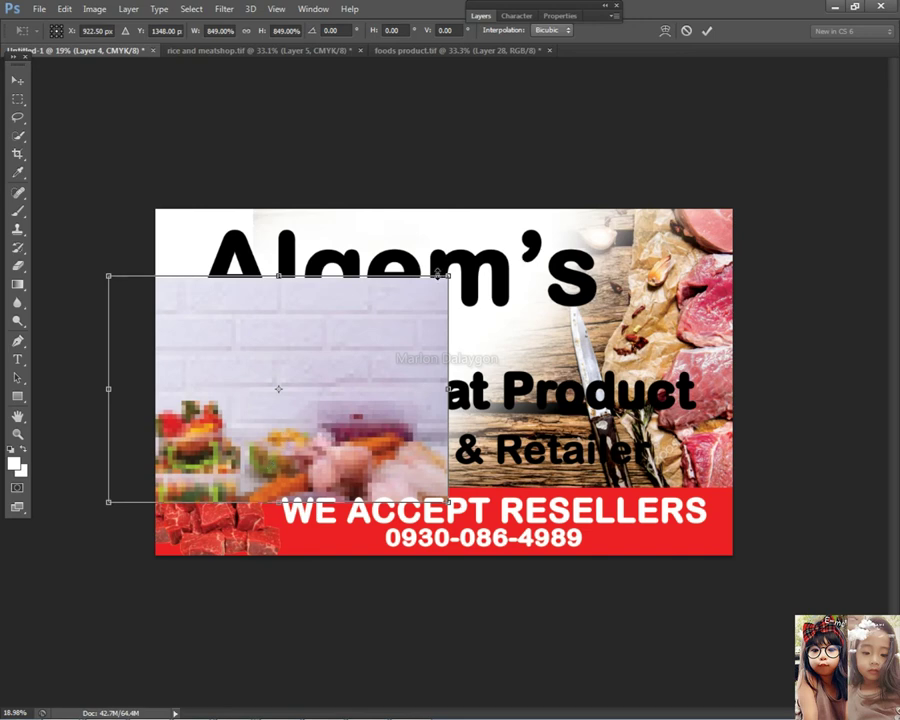
{"action": "left_click_drag", "start_coordinate": [441, 278], "coordinate": [665, 216]}
{"action": "key", "text": "ctrl+z"}
{"action": "left_click_drag", "start_coordinate": [448, 276], "coordinate": [651, 141]}
{"action": "left_click_drag", "start_coordinate": [552, 311], "coordinate": [510, 362]}
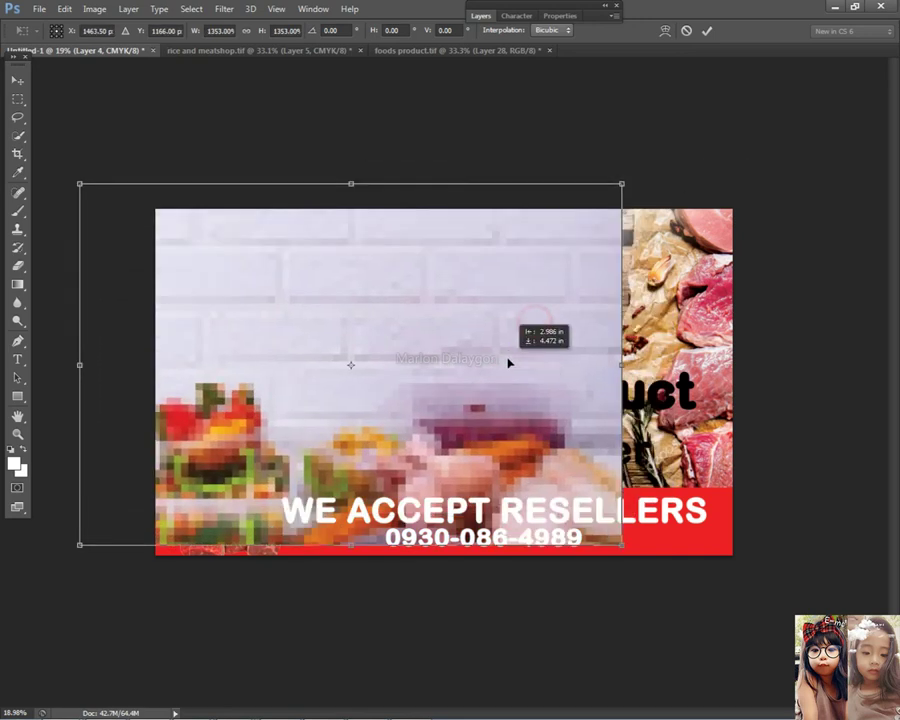
{"action": "key", "text": "Return"}
- Send the frozen products picture behind the sign's texts and meat images and adjust its position
{"action": "left_click", "coordinate": [130, 9]}
{"action": "mouse_move", "coordinate": [183, 340]}
{"action": "left_click", "coordinate": [340, 376]}
{"action": "left_click_drag", "start_coordinate": [267, 343], "coordinate": [285, 320]}
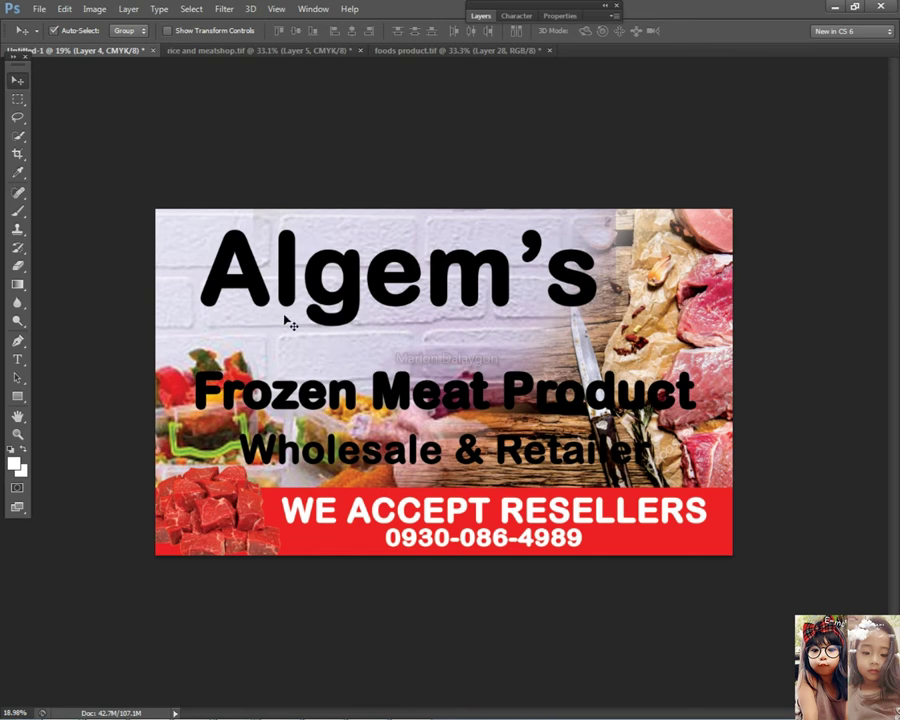
- Blur the frozen products background picture with Gaussian Blur, raising the radius until its details turn soft
{"action": "left_click", "coordinate": [218, 8]}
{"action": "left_click", "coordinate": [243, 150]}
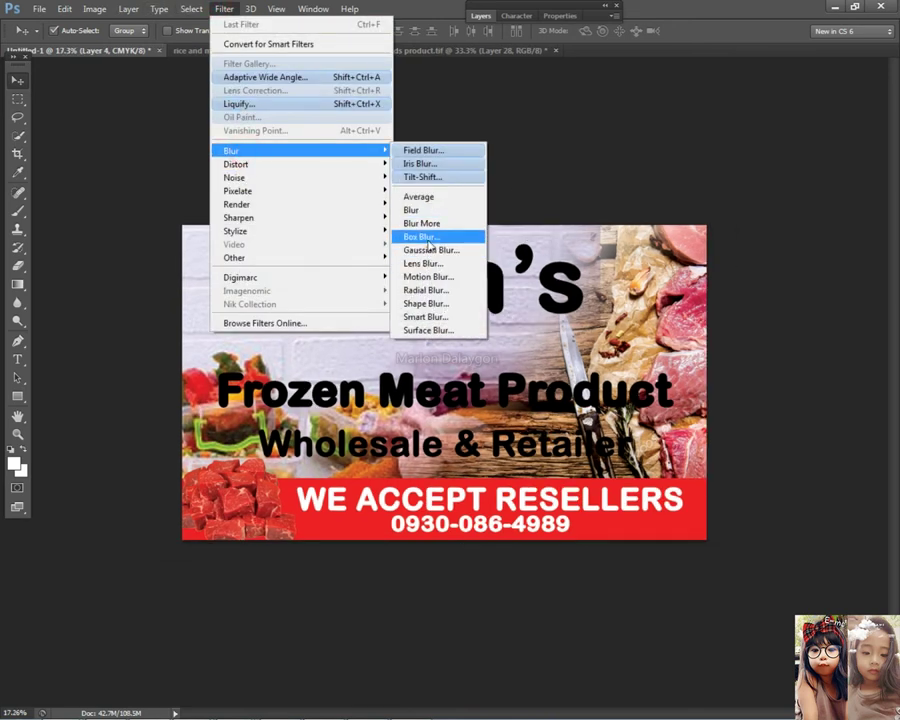
{"action": "left_click", "coordinate": [435, 257]}
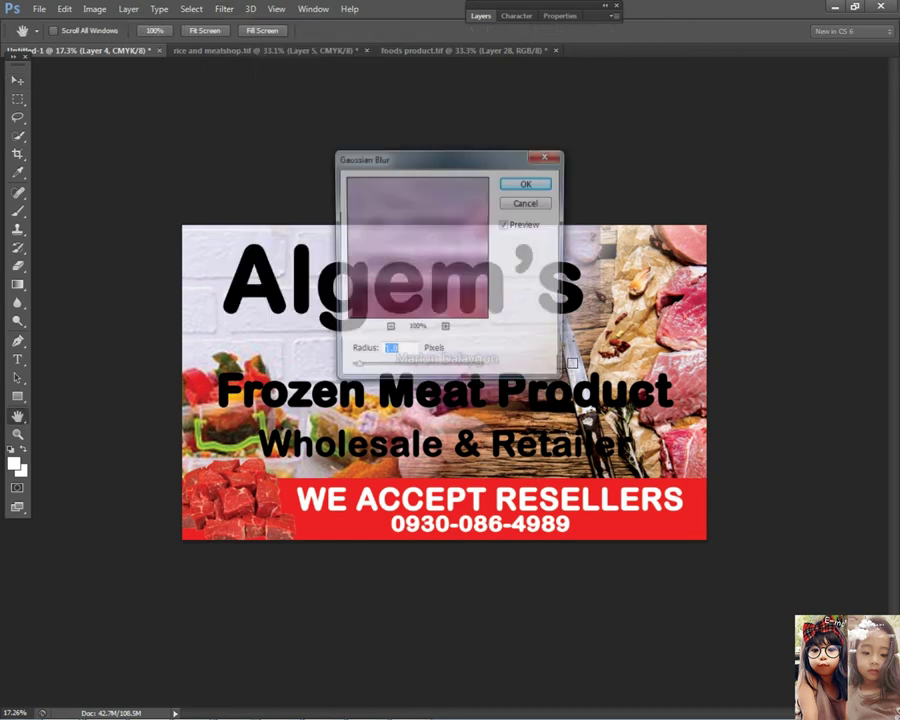
{"action": "left_click_drag", "start_coordinate": [396, 375], "coordinate": [410, 372]}
{"action": "left_click", "coordinate": [528, 183]}
- Move the "Frozen Meat Product" text slightly upward
{"action": "scroll", "coordinate": [465, 307], "scroll_direction": "down", "scroll_amount": 2}
{"action": "scroll", "coordinate": [465, 307], "scroll_direction": "up", "scroll_amount": 2}
{"action": "left_click", "coordinate": [465, 307]}
{"action": "left_click_drag", "start_coordinate": [466, 404], "coordinate": [467, 391]}
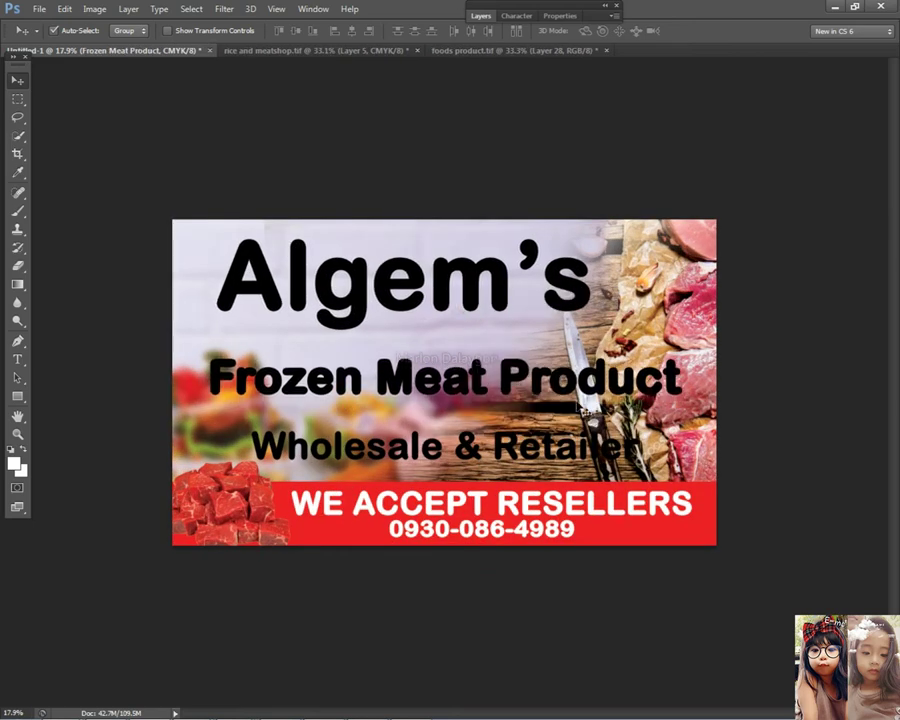
{"action": "scroll", "coordinate": [560, 350], "scroll_direction": "up", "scroll_amount": 1}
- Add a yellow fffc00 Color Overlay at 100% opacity to the "Algem's" text
{"action": "left_click", "coordinate": [424, 290]}
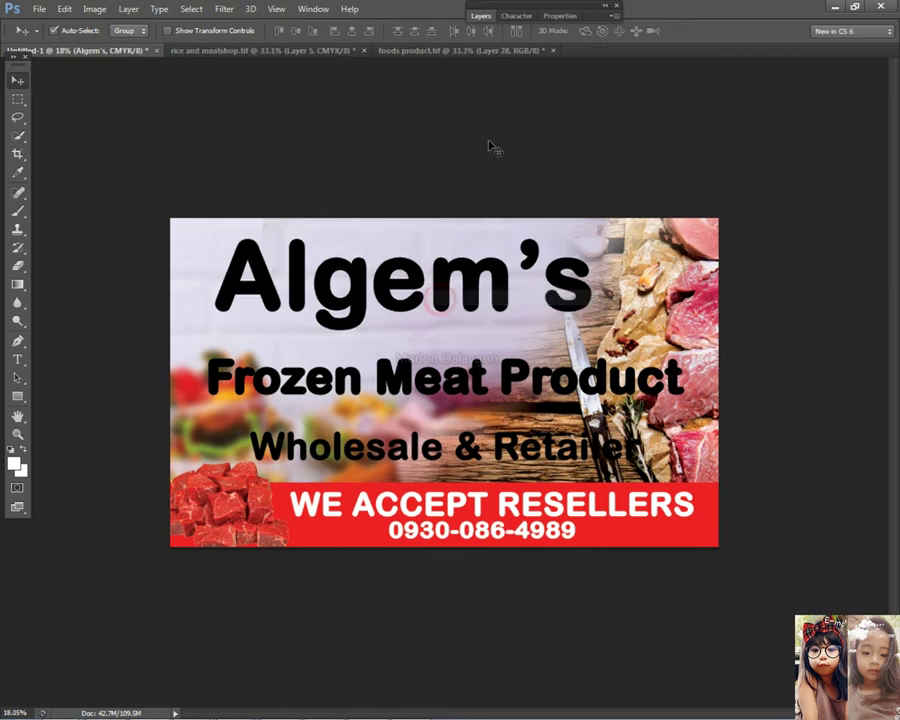
{"action": "left_click", "coordinate": [481, 16]}
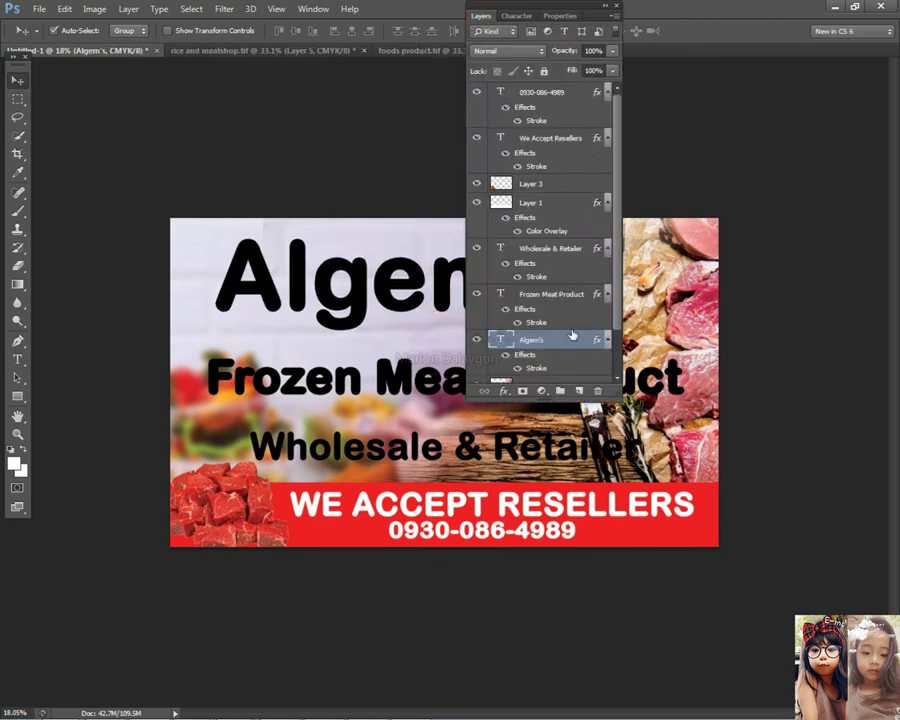
{"action": "double_click", "coordinate": [572, 339]}
{"action": "left_click", "coordinate": [487, 344]}
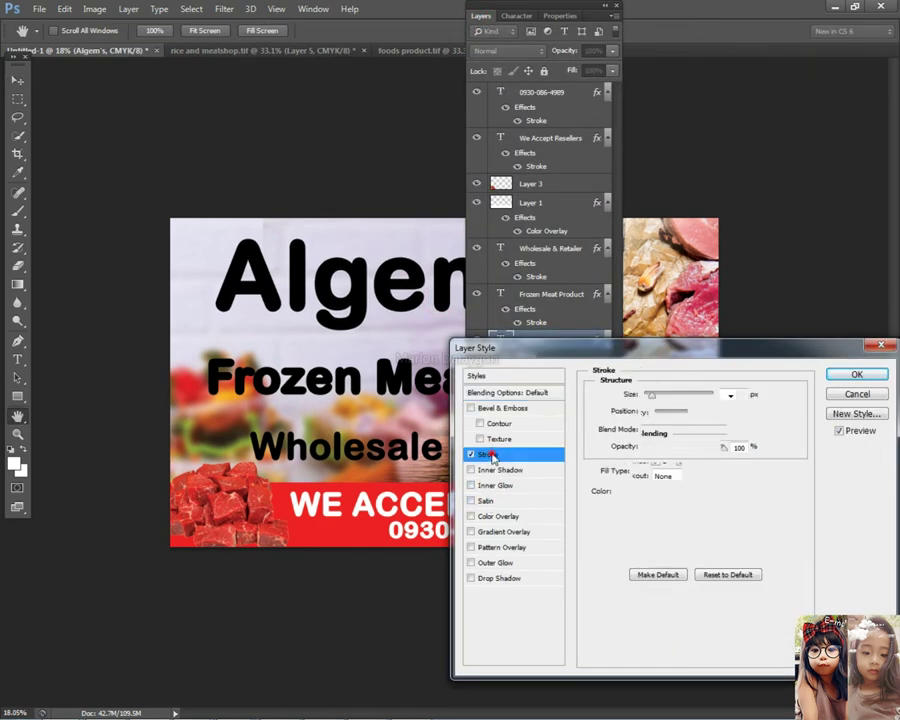
{"action": "left_click", "coordinate": [503, 518]}
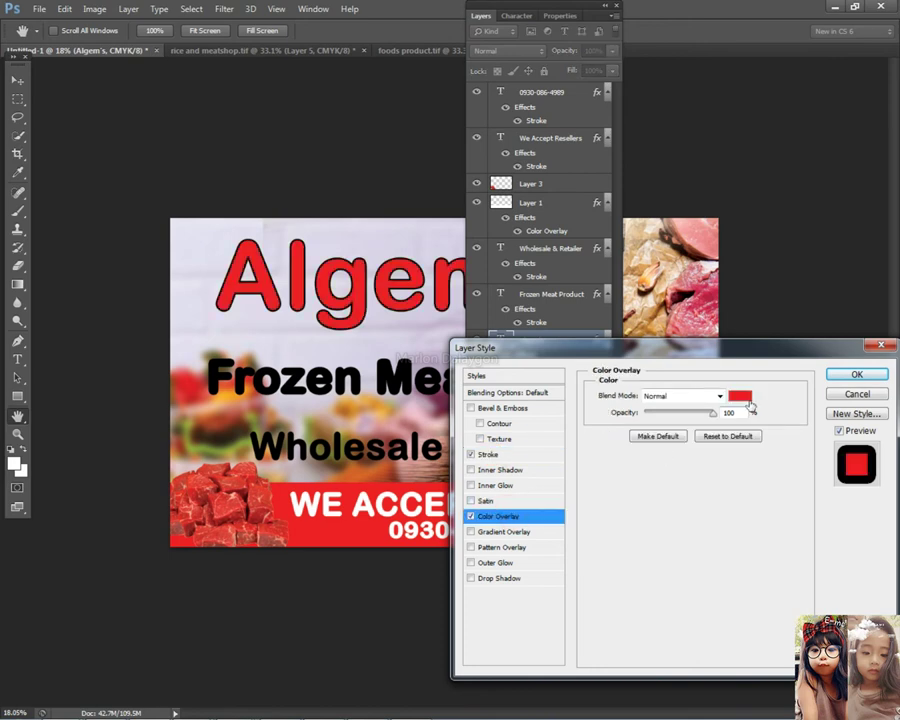
{"action": "left_click", "coordinate": [740, 396]}
{"action": "left_click", "coordinate": [467, 333]}
{"action": "left_click_drag", "start_coordinate": [347, 237], "coordinate": [575, 135]}
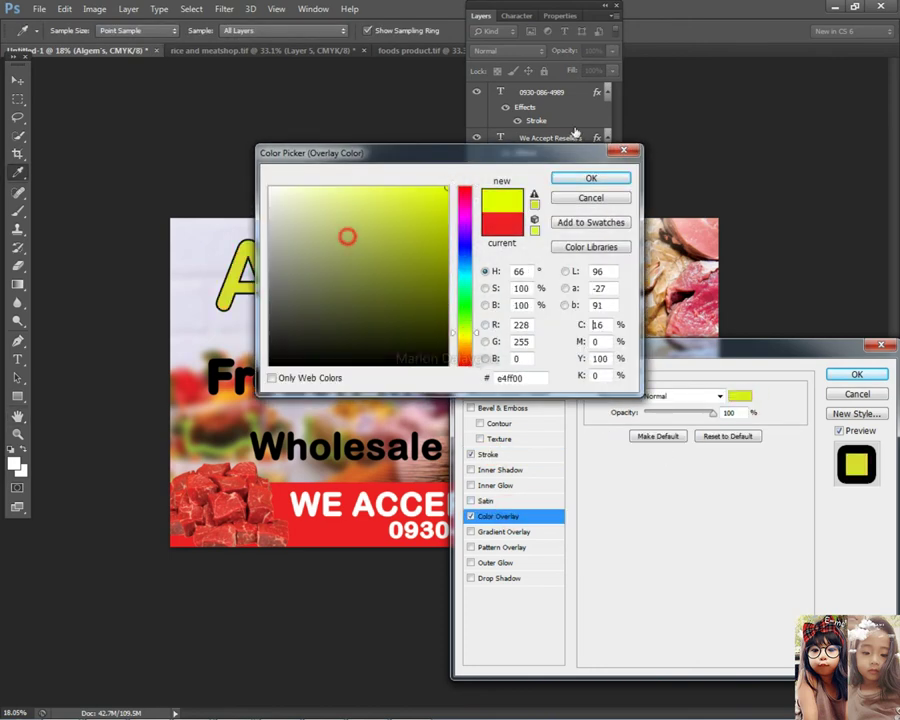
{"action": "left_click", "coordinate": [469, 336]}
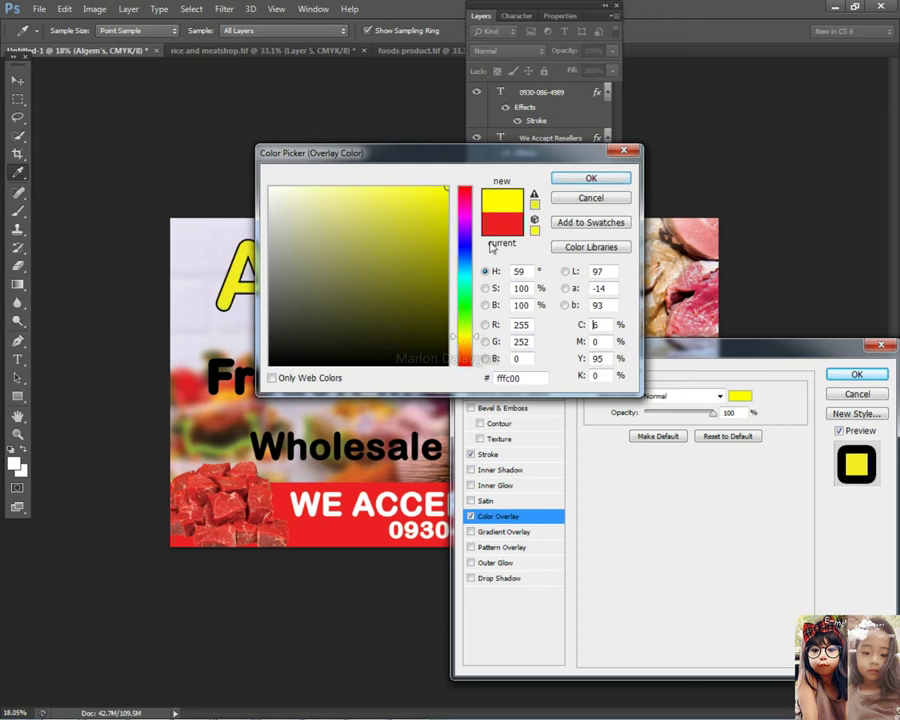
{"action": "left_click", "coordinate": [591, 179]}
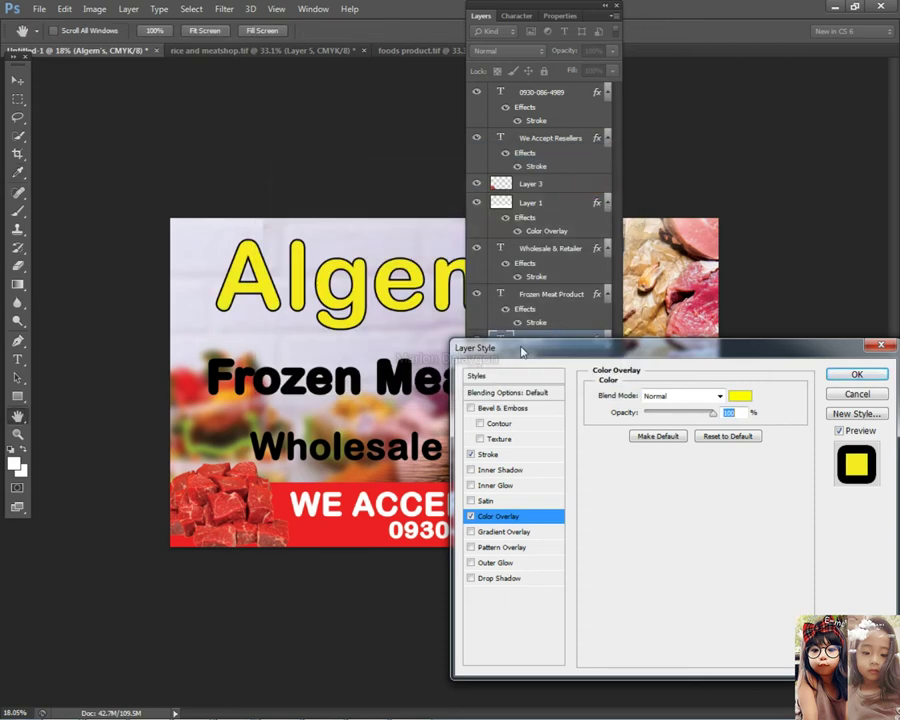
- Thicken the black outside stroke of the "Algem's" text to 38 px
{"action": "left_click", "coordinate": [489, 455]}
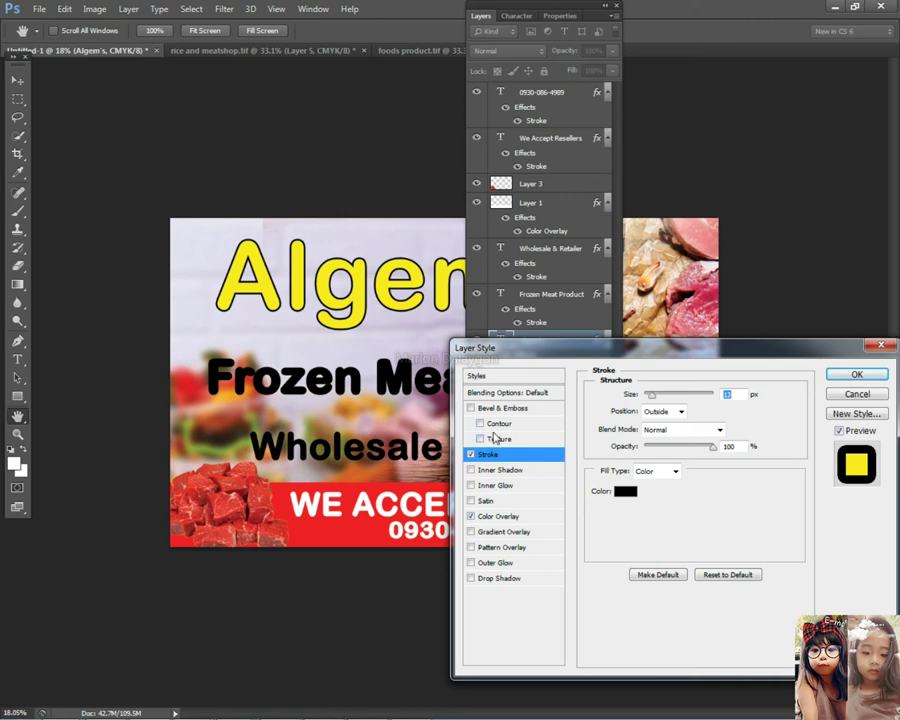
{"action": "left_click_drag", "start_coordinate": [652, 396], "coordinate": [659, 399]}
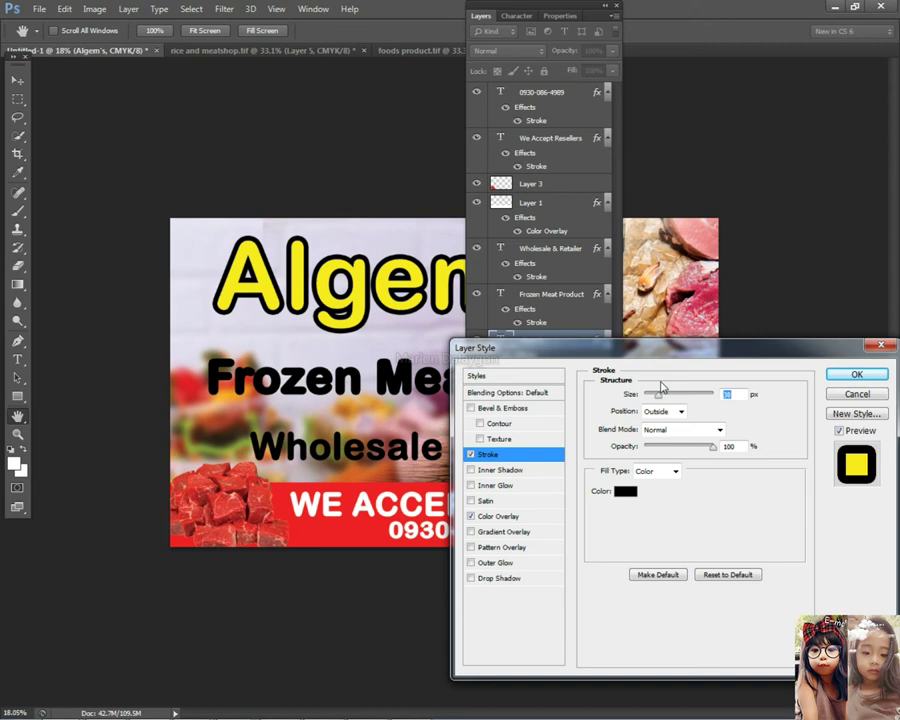
{"action": "left_click", "coordinate": [848, 378]}
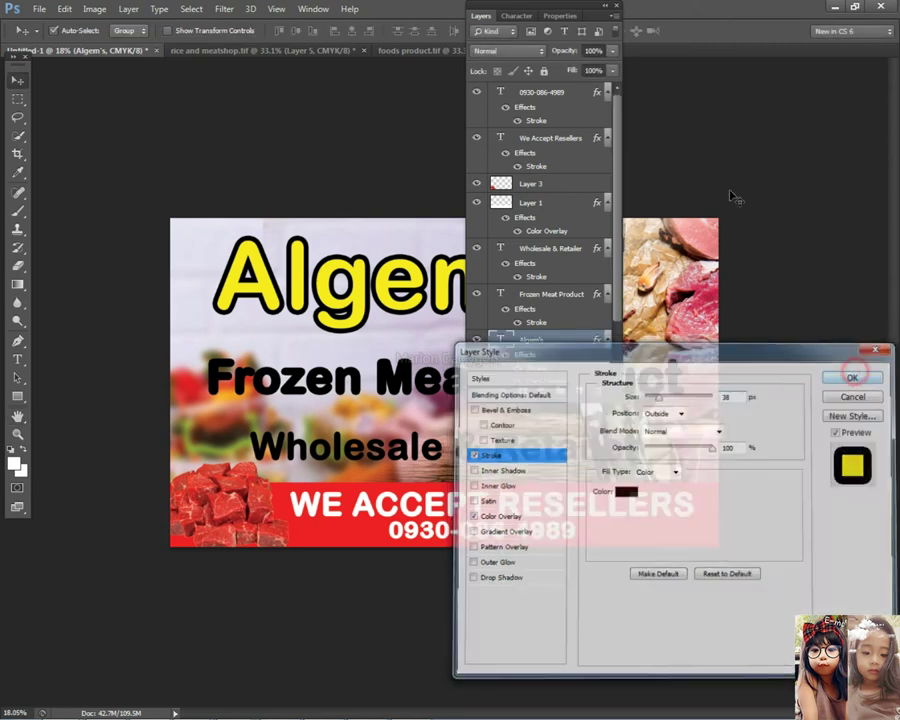
{"action": "left_click", "coordinate": [482, 17]}
{"action": "key", "text": "ctrl+0"}
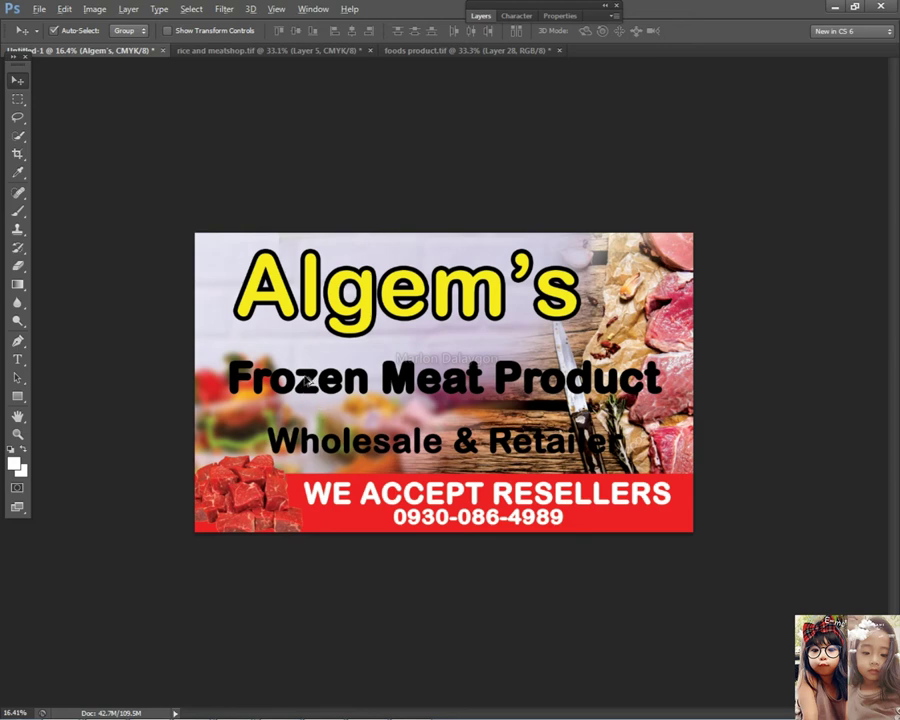
{"action": "key", "text": "ctrl+minus"}
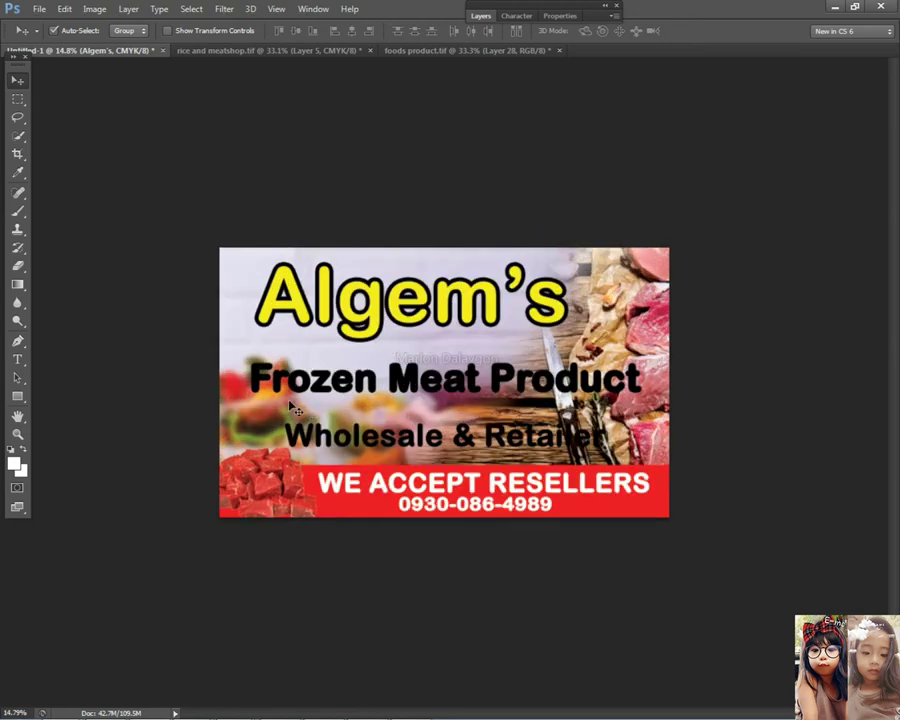
{"action": "mouse_move", "coordinate": [276, 712]}
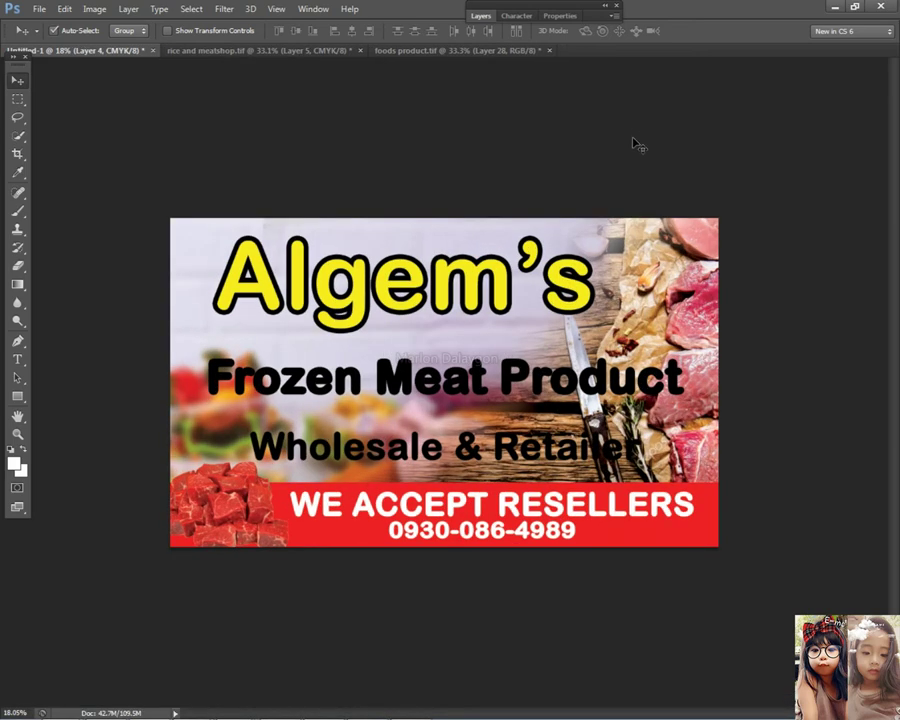
{"action": "scroll", "coordinate": [402, 282], "scroll_direction": "up", "scroll_amount": 5}
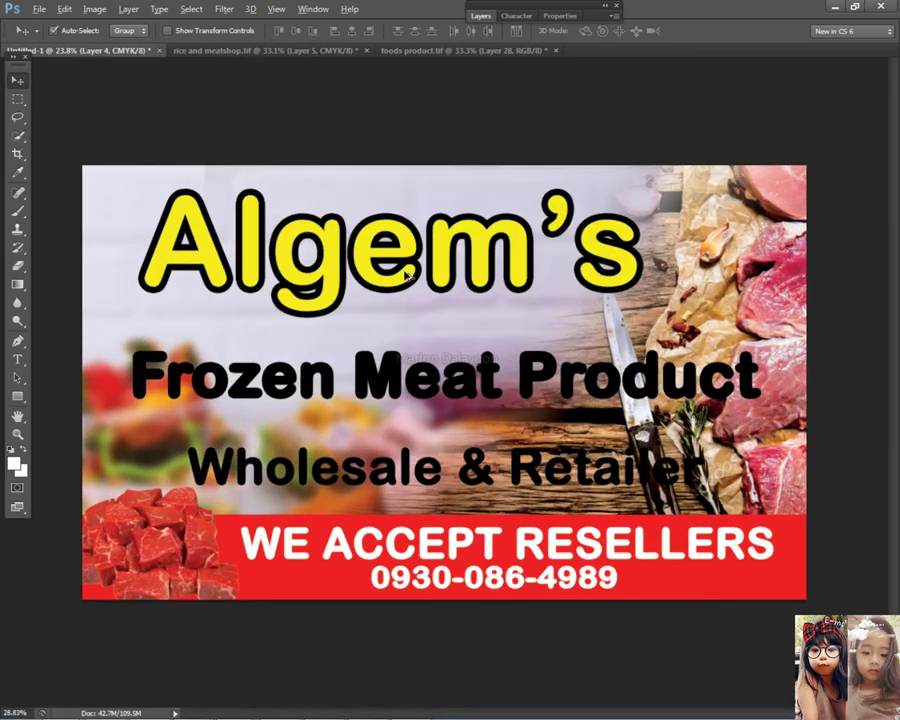
{"action": "right_click", "coordinate": [350, 226]}
{"action": "left_click", "coordinate": [370, 238]}
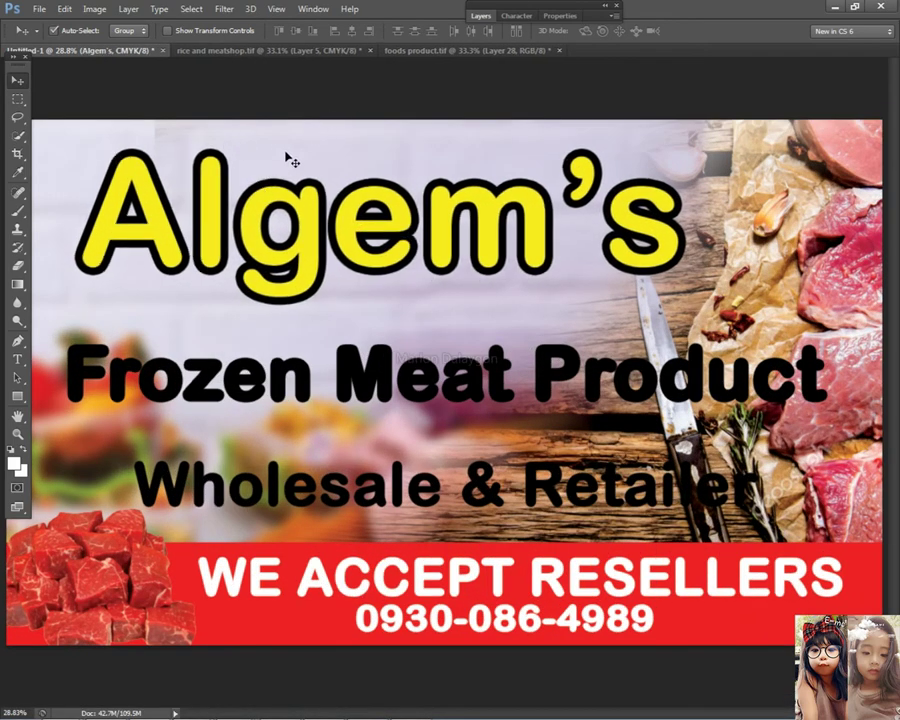
{"action": "key", "text": "ctrl+minus"}
- Try shifting the blurred background picture toward the sign's centre and undo the move
{"action": "right_click", "coordinate": [278, 209]}
{"action": "left_click", "coordinate": [291, 216]}
{"action": "left_click_drag", "start_coordinate": [287, 209], "coordinate": [310, 215]}
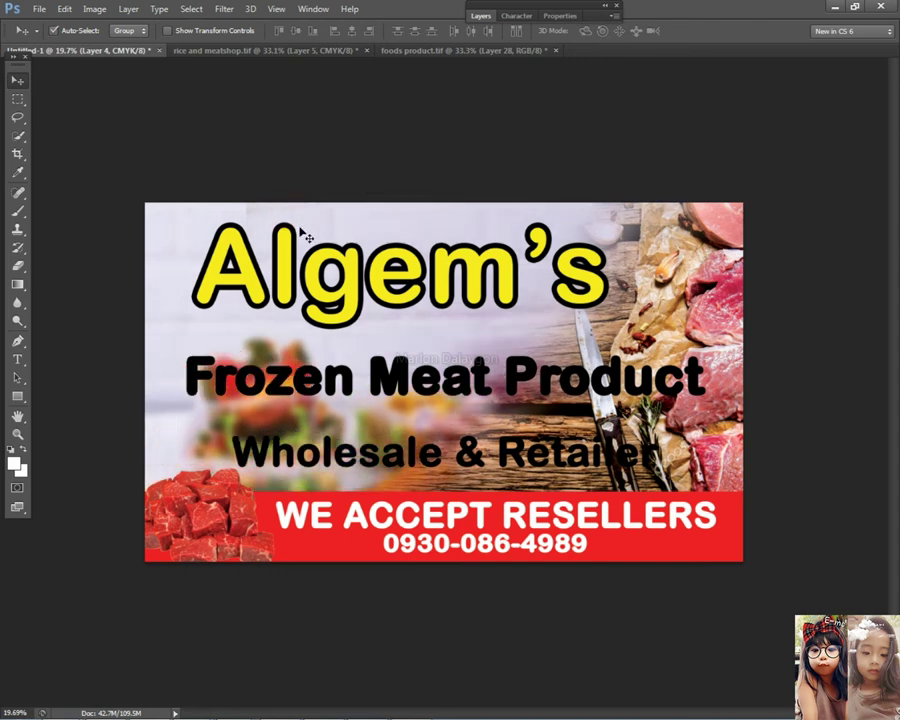
{"action": "key", "text": "ctrl+z"}
- Erase the hard upper-left edge of the raw meat picture with a soft 116 px Eraser at 0% hardness
{"action": "right_click", "coordinate": [695, 267]}
{"action": "left_click", "coordinate": [705, 275]}
{"action": "key", "text": "Escape"}
{"action": "key", "text": "e"}
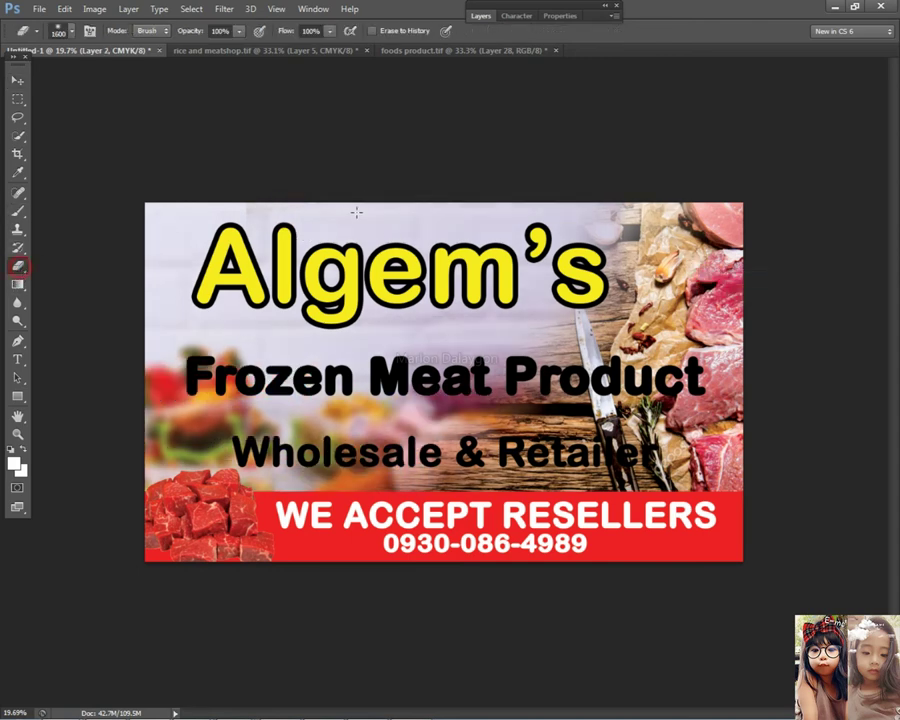
{"action": "key", "text": "bracketright"}
{"action": "key", "text": "bracketright"}
{"action": "key", "text": "bracketright"}
{"action": "key", "text": "bracketright"}
{"action": "key", "text": "bracketright"}
{"action": "key", "text": "bracketright"}
{"action": "right_click", "coordinate": [289, 212]}
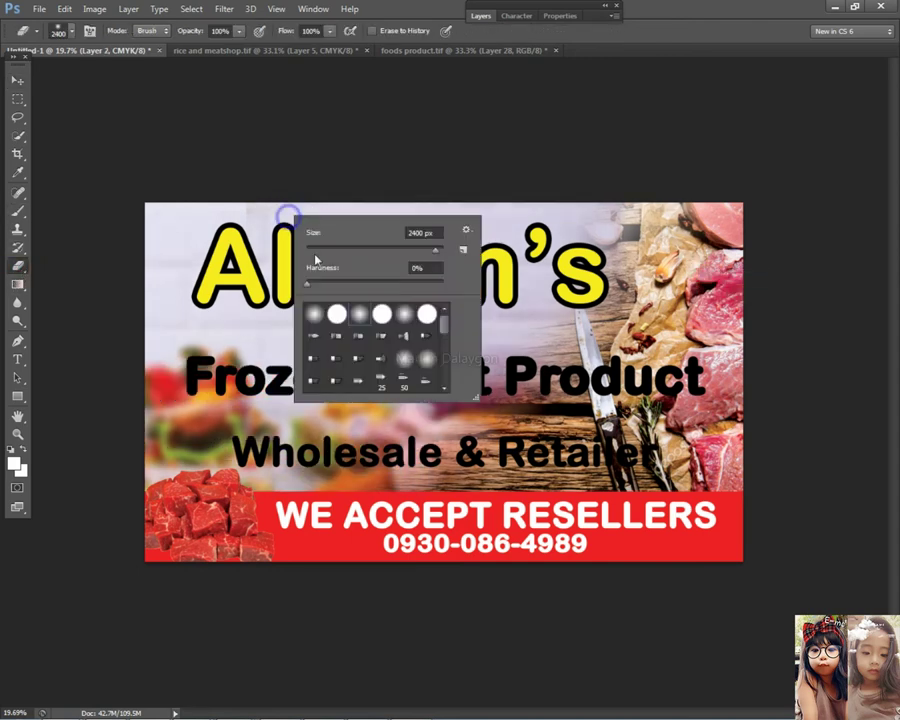
{"action": "left_click", "coordinate": [380, 252]}
{"action": "left_click", "coordinate": [189, 152]}
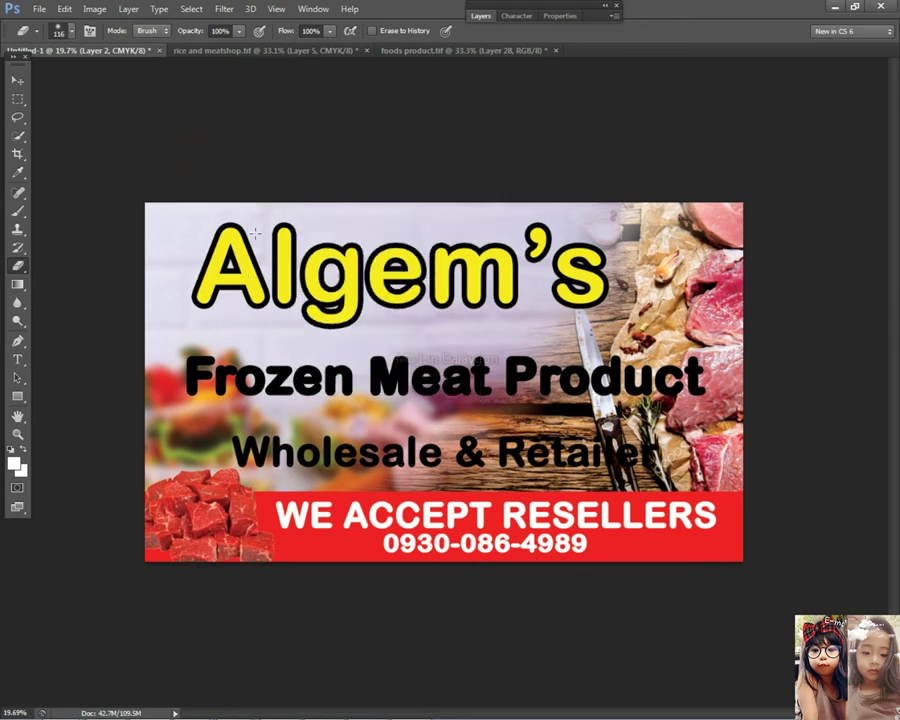
- Nudge the "Algem's" and "Frozen Meat Product" texts slightly upward
{"action": "left_click", "coordinate": [17, 80]}
{"action": "right_click", "coordinate": [430, 284]}
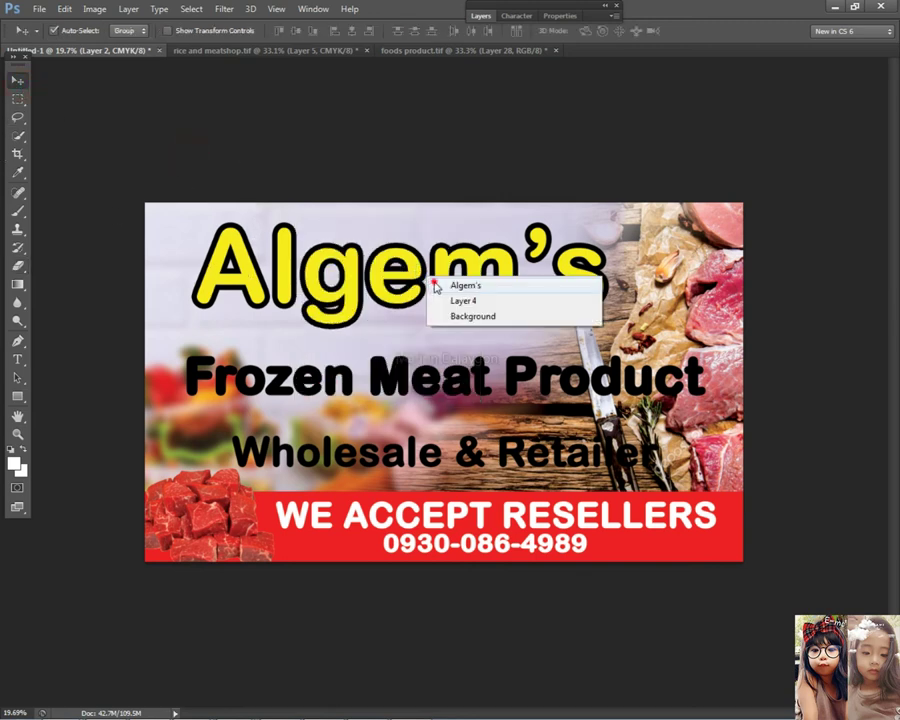
{"action": "left_click", "coordinate": [436, 285]}
{"action": "right_click", "coordinate": [410, 382]}
{"action": "left_click", "coordinate": [413, 386]}
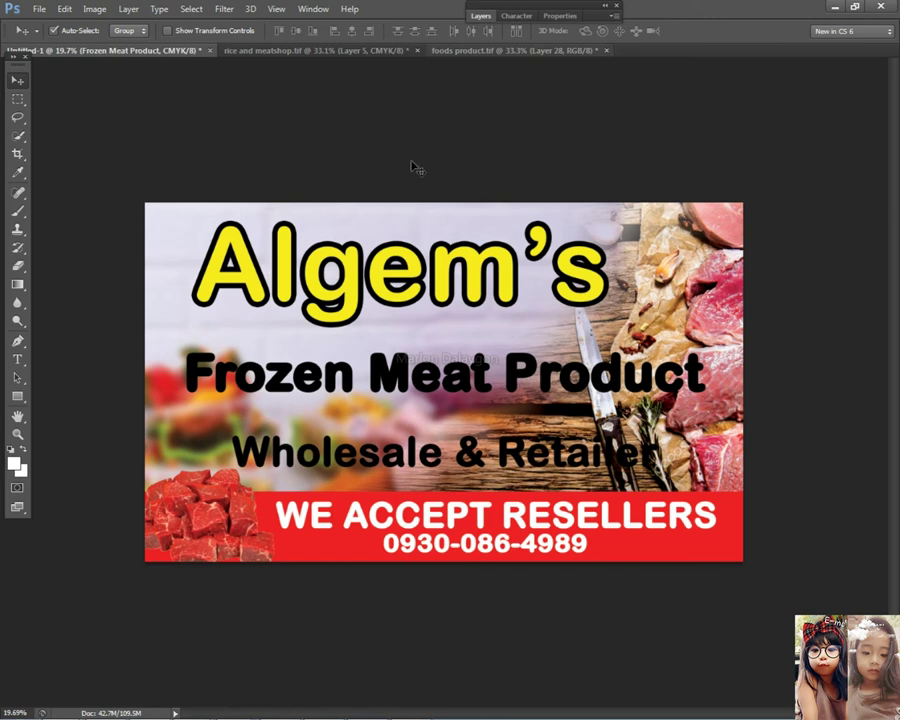
- Try a range of other typefaces on the "Frozen Meat Product" text and discard the font change
{"action": "left_click", "coordinate": [320, 371]}
{"action": "key", "text": "ctrl+a"}
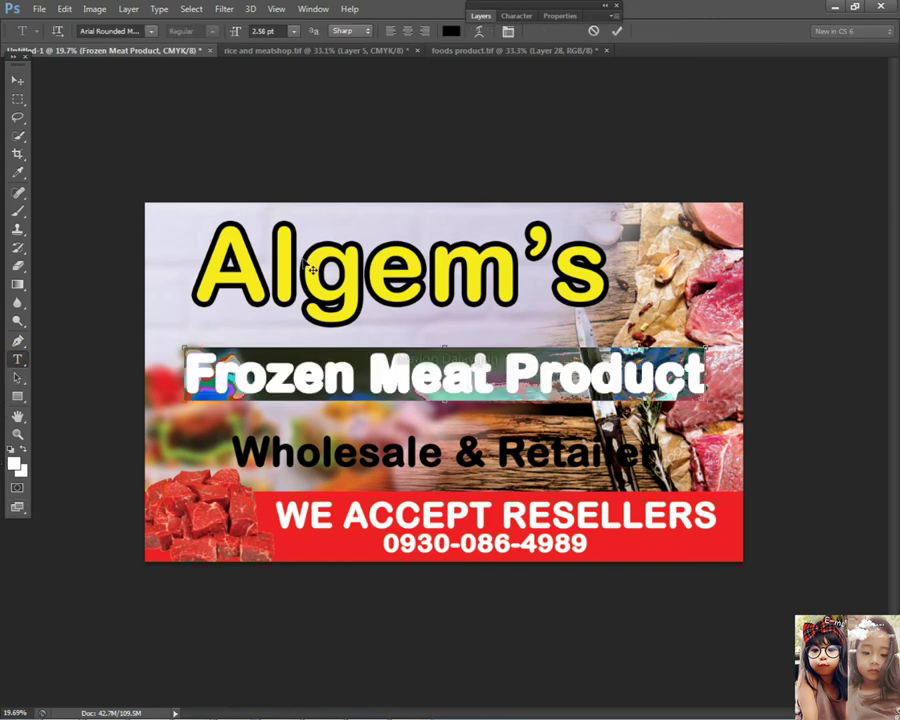
{"action": "key", "text": "Down"}
{"action": "key", "text": "Down"}
{"action": "key", "text": "Down"}
{"action": "key", "text": "Down"}
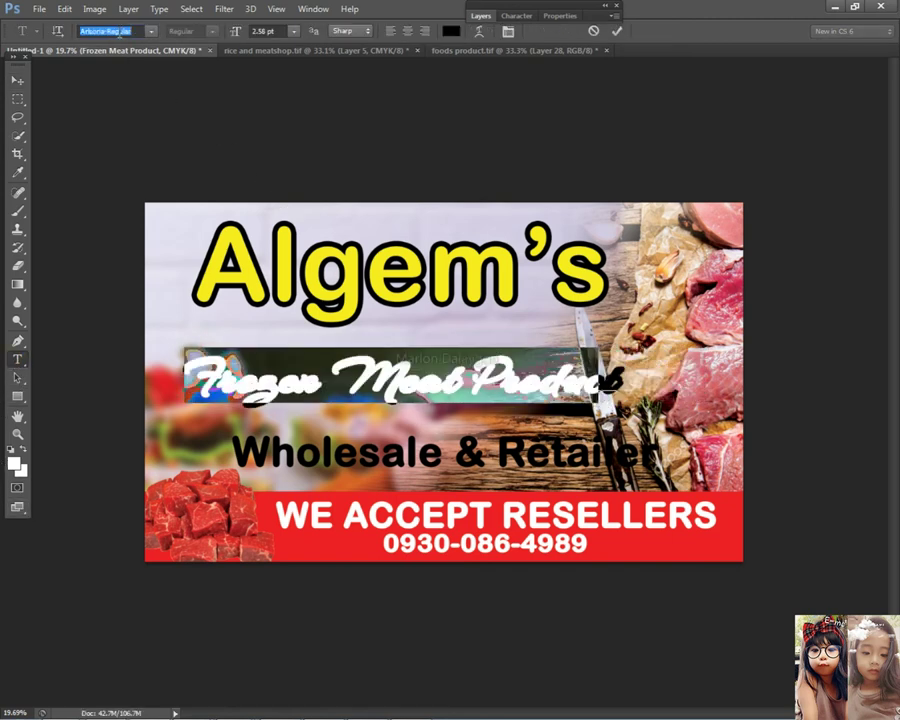
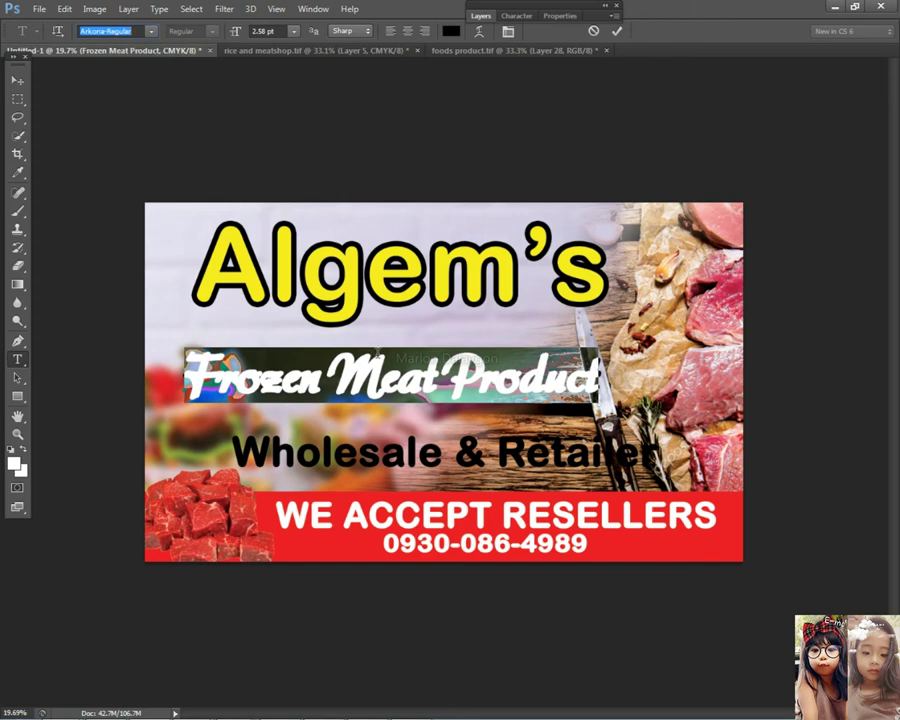
{"action": "key", "text": "Down"}
{"action": "key", "text": "Down"}
{"action": "key", "text": "Down"}
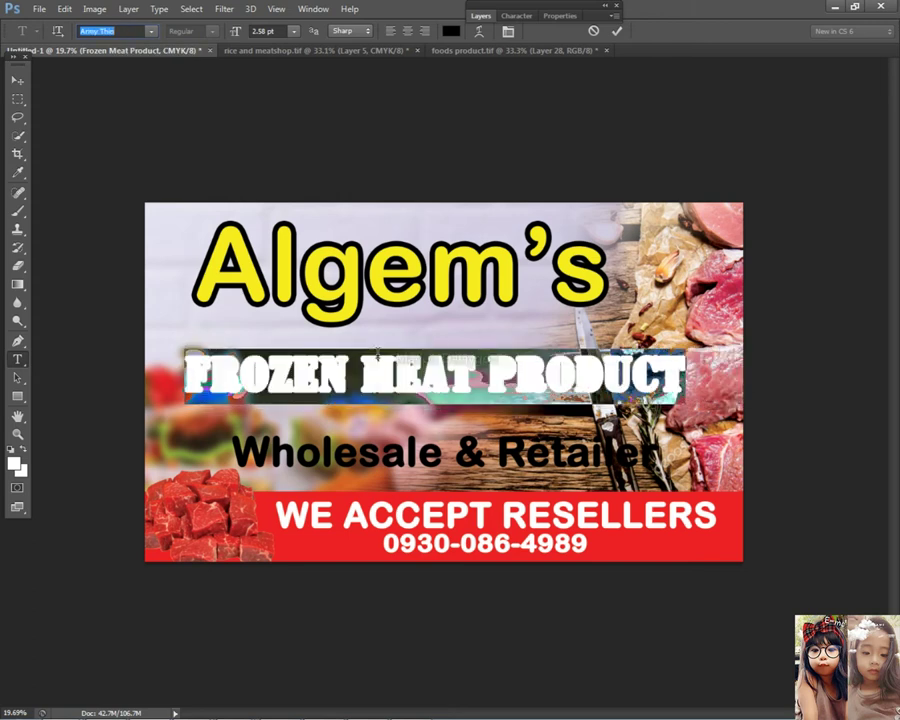
{"action": "key", "text": "Down"}
{"action": "key", "text": "Down"}
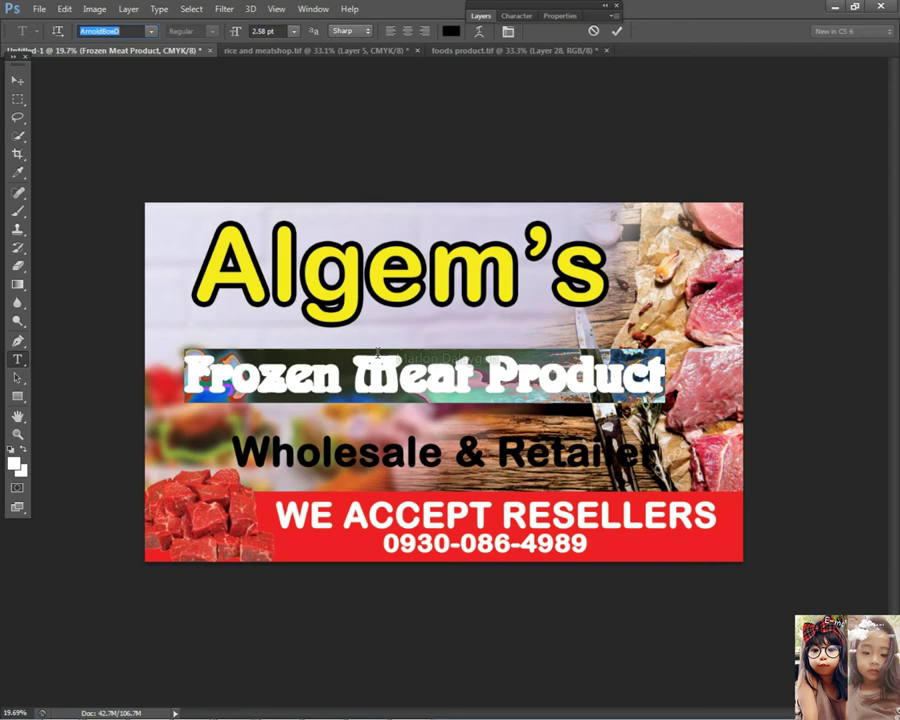
{"action": "key", "text": "Down"}
{"action": "key", "text": "Down"}
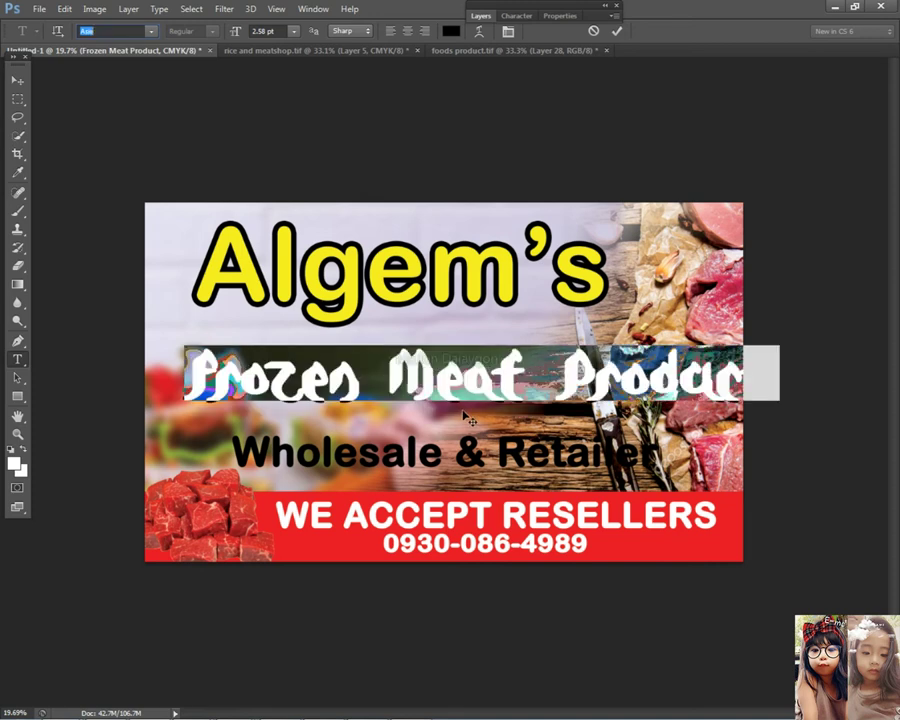
{"action": "key", "text": "Down"}
{"action": "key", "text": "Down"}
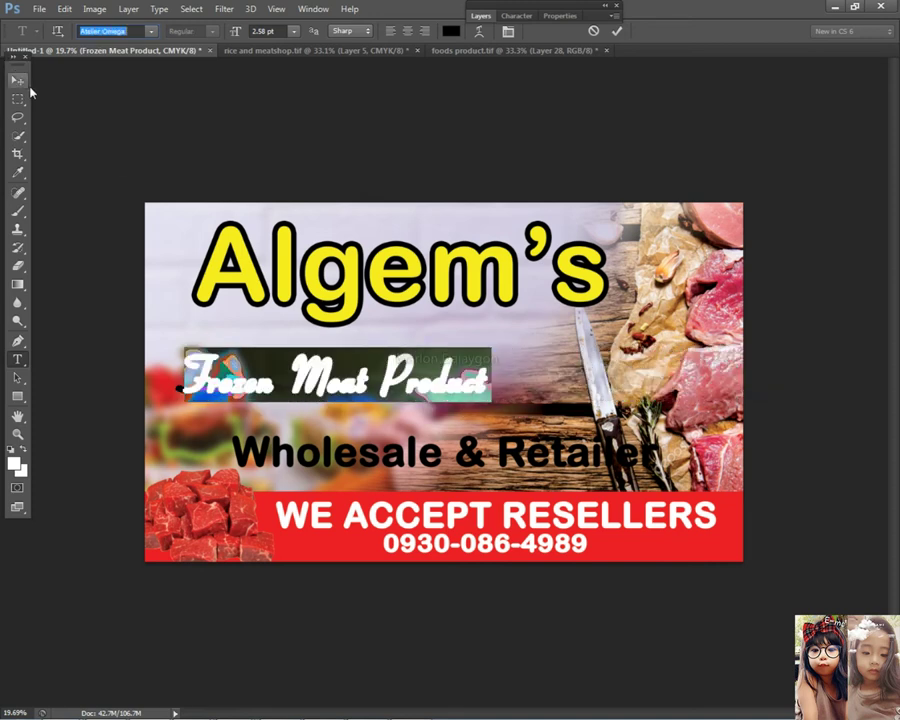
{"action": "key", "text": "Down"}
{"action": "key", "text": "Down"}
{"action": "key", "text": "Down"}
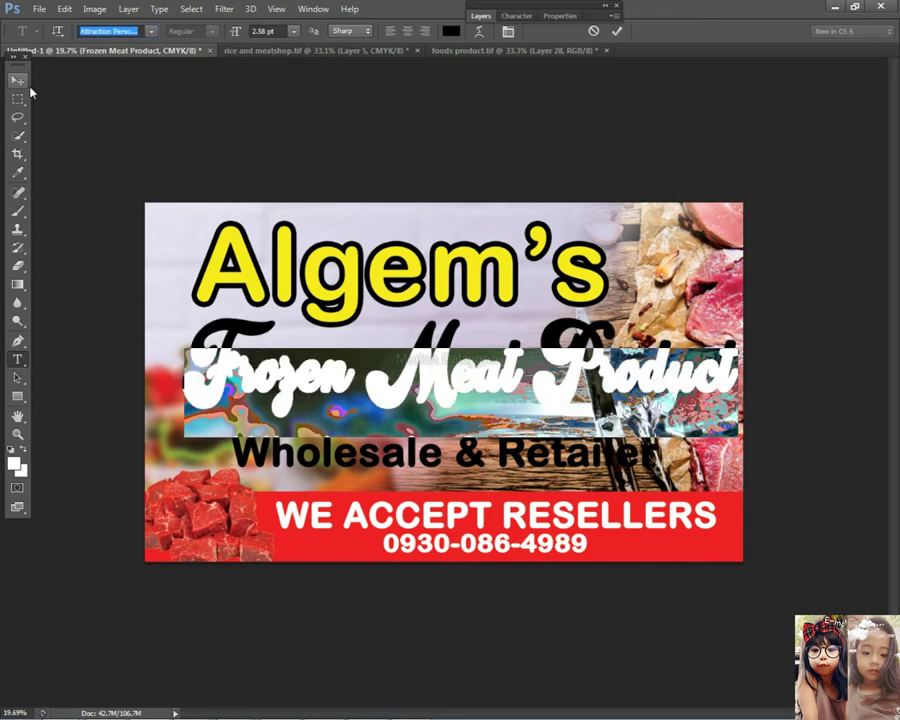
{"action": "key", "text": "Down"}
{"action": "key", "text": "Down"}
{"action": "key", "text": "Down"}
{"action": "key", "text": "Down"}
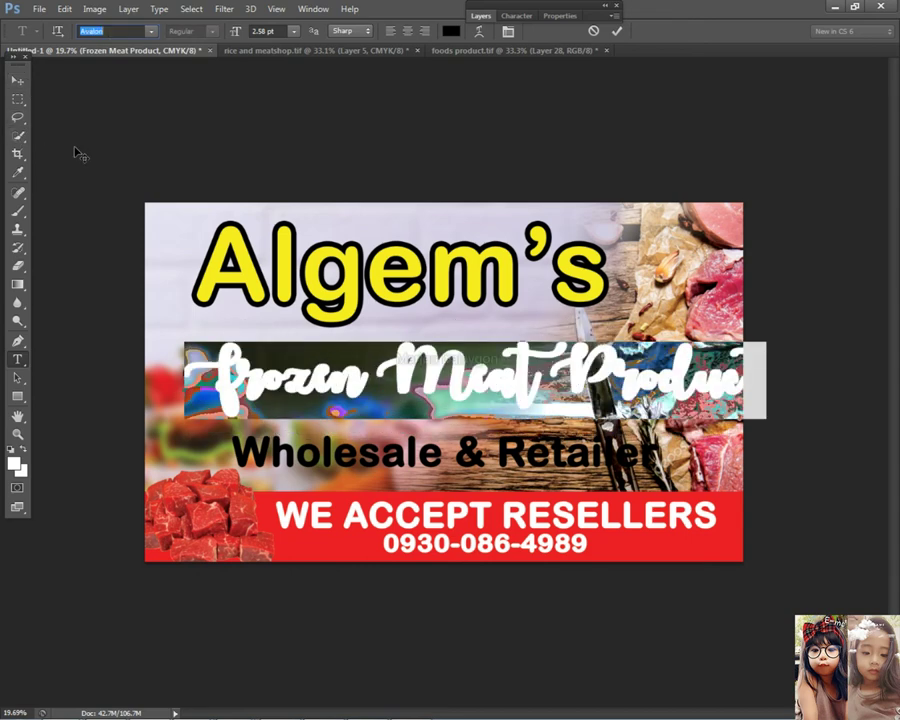
{"action": "left_click", "coordinate": [17, 80]}
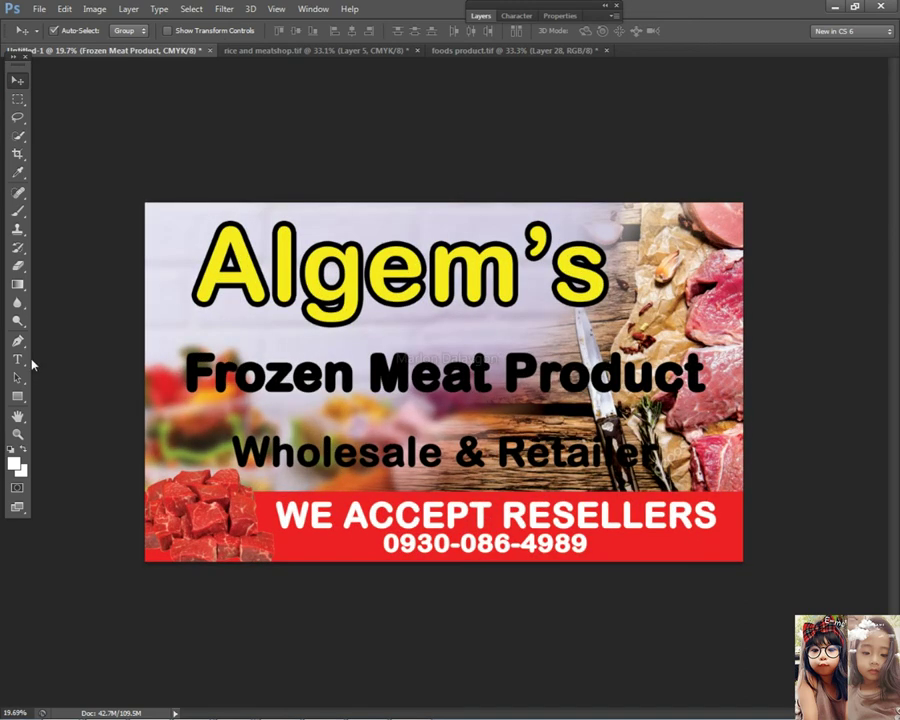
- Shorten the "Frozen Meat Product" text to just "Frozen"
{"action": "left_click", "coordinate": [23, 373]}
{"action": "left_click", "coordinate": [24, 361]}
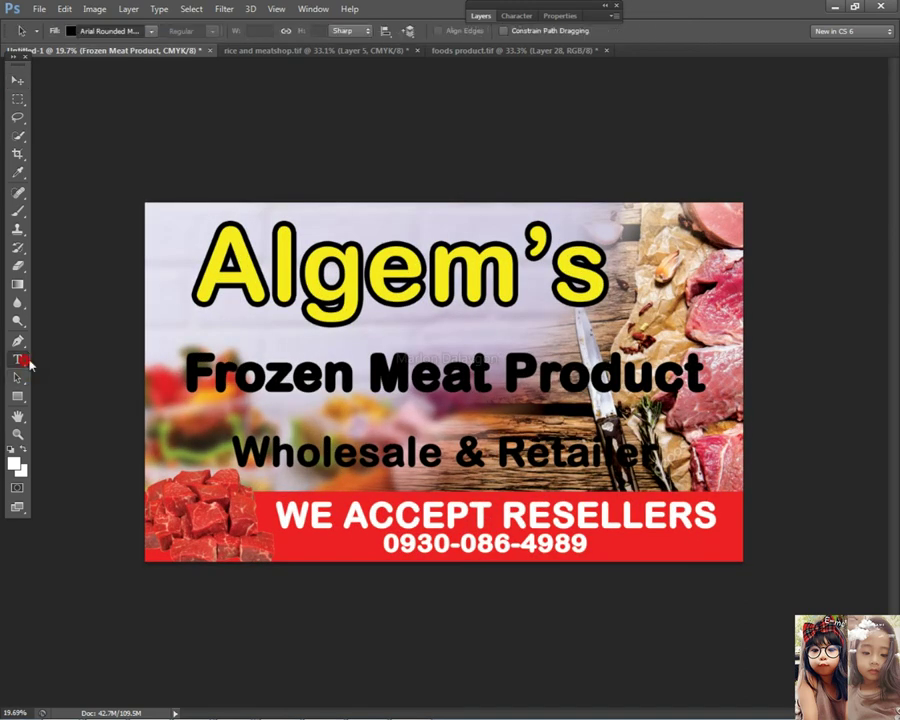
{"action": "left_click_drag", "start_coordinate": [369, 376], "coordinate": [487, 343]}
{"action": "key", "text": "ctrl+shift+End"}
{"action": "key", "text": "Delete"}
- Enlarge the "Frozen" text and position it directly beneath "Algem's", aligned near its first letter
{"action": "left_click", "coordinate": [17, 80]}
{"action": "key", "text": "ctrl+t"}
{"action": "left_click_drag", "start_coordinate": [395, 354], "coordinate": [402, 380]}
{"action": "key", "text": "Return"}
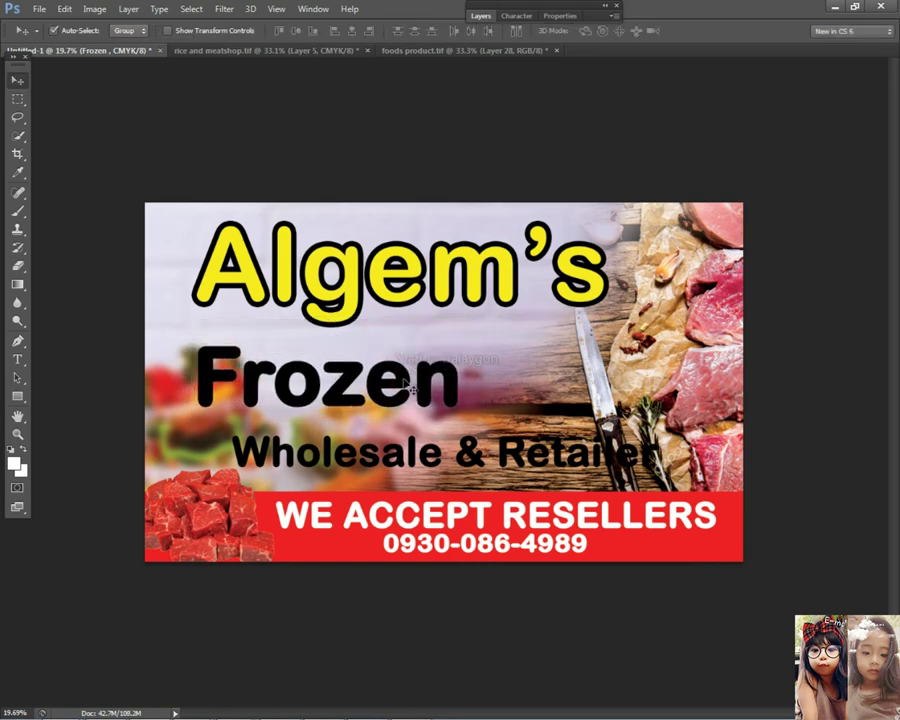
{"action": "right_click", "coordinate": [362, 376]}
{"action": "left_click", "coordinate": [380, 386]}
{"action": "right_click", "coordinate": [343, 377]}
{"action": "left_click", "coordinate": [366, 390]}
{"action": "mouse_move", "coordinate": [361, 397]}
{"action": "left_mouse_down"}
{"action": "mouse_move", "coordinate": [358, 386]}
{"action": "mouse_move", "coordinate": [353, 394]}
{"action": "left_mouse_up"}
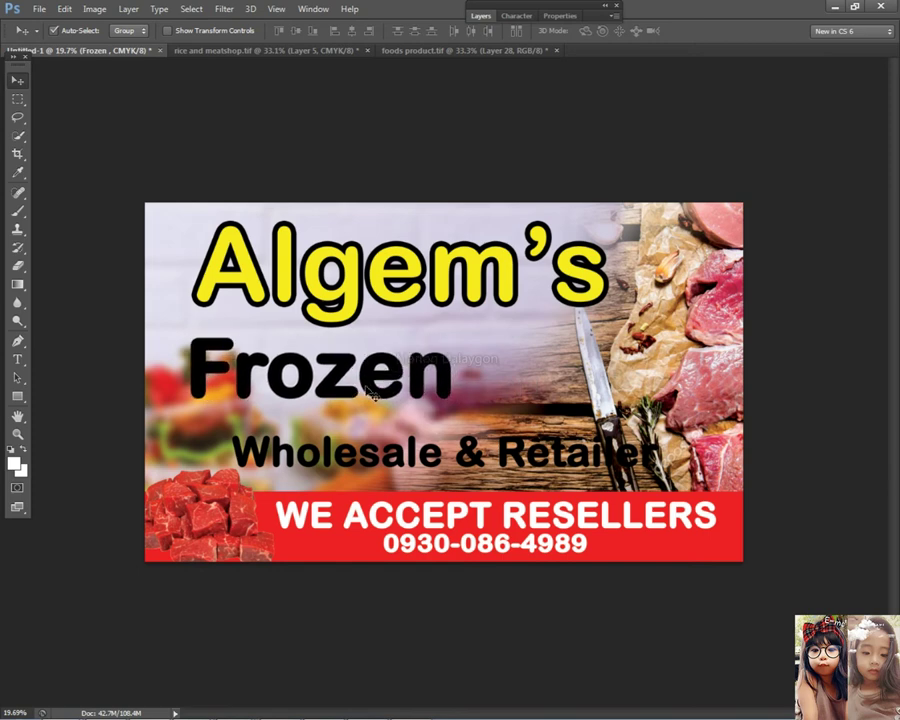
- Apply the All Caps style to the "Frozen" text
{"action": "left_click", "coordinate": [17, 359]}
{"action": "left_click", "coordinate": [406, 362]}
{"action": "key", "text": "ctrl+a"}
{"action": "left_click", "coordinate": [517, 16]}
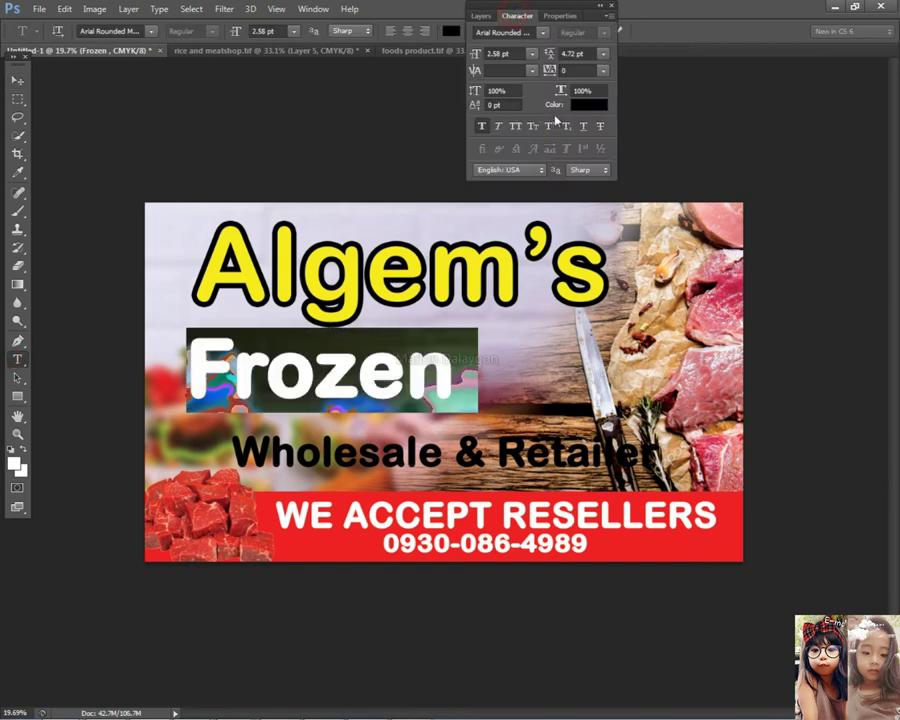
{"action": "left_click", "coordinate": [515, 126]}
{"action": "left_click", "coordinate": [17, 79]}
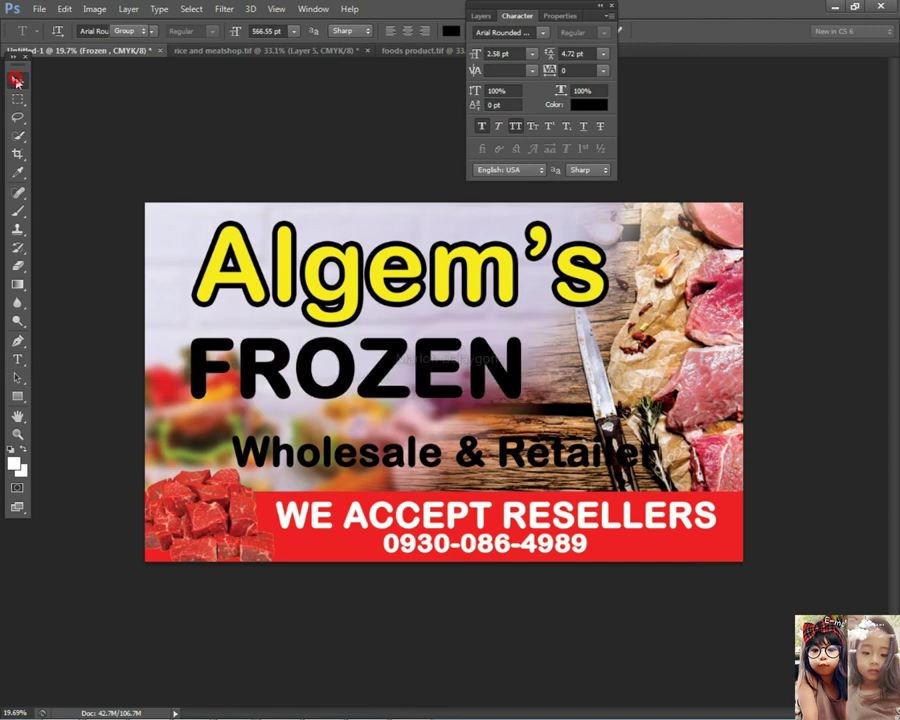
- Scale the "FROZEN" text down slightly so it spans about half of the sign's width
{"action": "key", "text": "ctrl+t"}
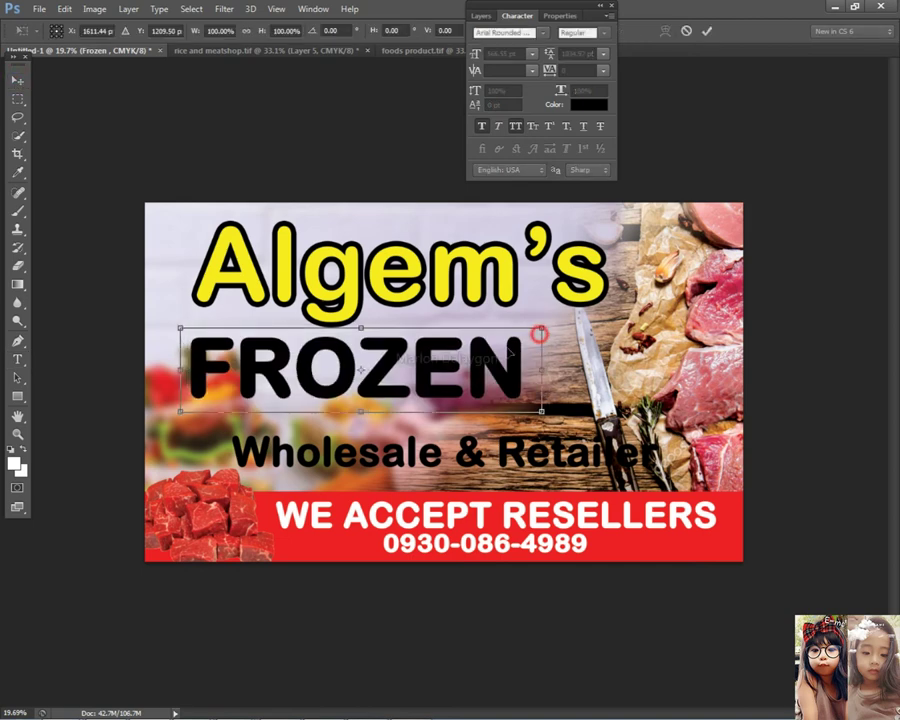
{"action": "left_click_drag", "start_coordinate": [537, 330], "coordinate": [502, 347]}
{"action": "key", "text": "ctrl+z"}
{"action": "left_click_drag", "start_coordinate": [551, 325], "coordinate": [486, 343]}
{"action": "key", "text": "Return"}
- Duplicate the "FROZEN" text to its right and reword the copy as "Meat" and "Product" on two lines
{"action": "left_click_drag", "start_coordinate": [347, 382], "coordinate": [580, 376]}
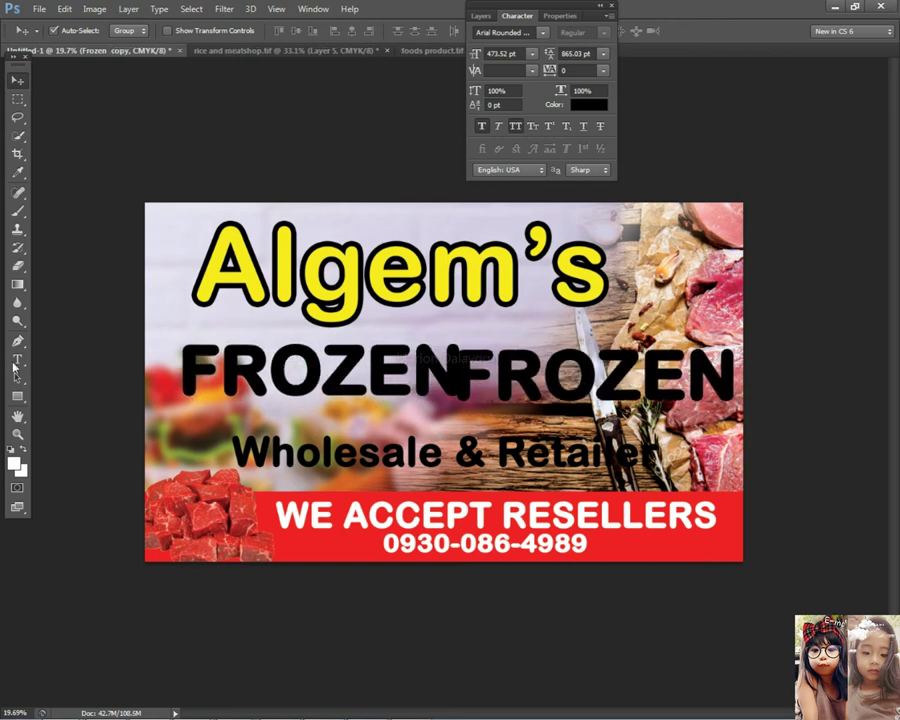
{"action": "key", "text": "t"}
{"action": "double_click", "coordinate": [578, 373]}
{"action": "type", "text": "Meat Pro"}
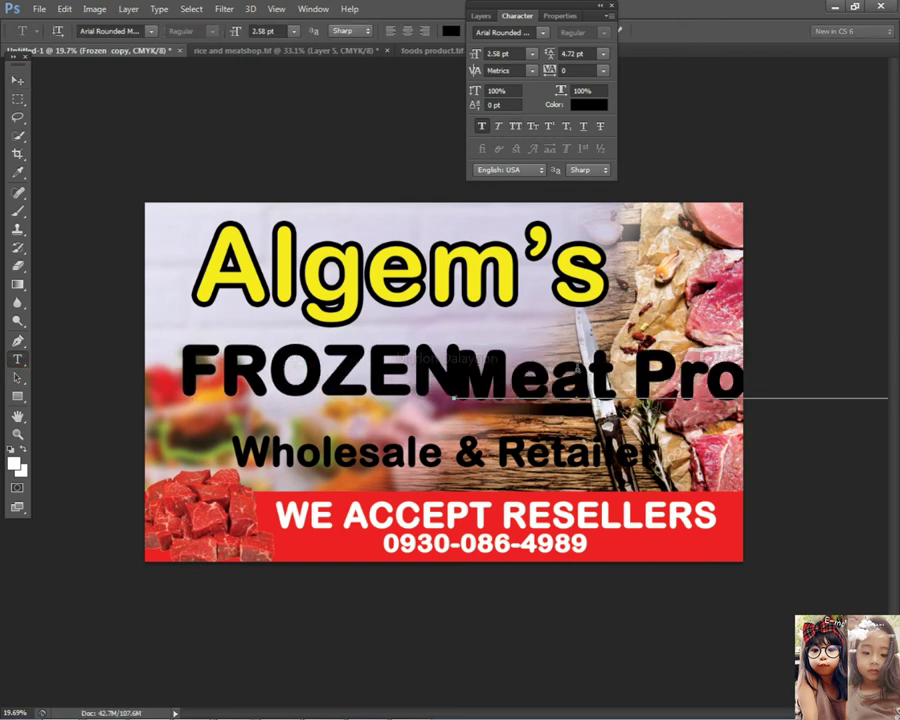
{"action": "left_click", "coordinate": [617, 383]}
{"action": "key", "text": "Return"}
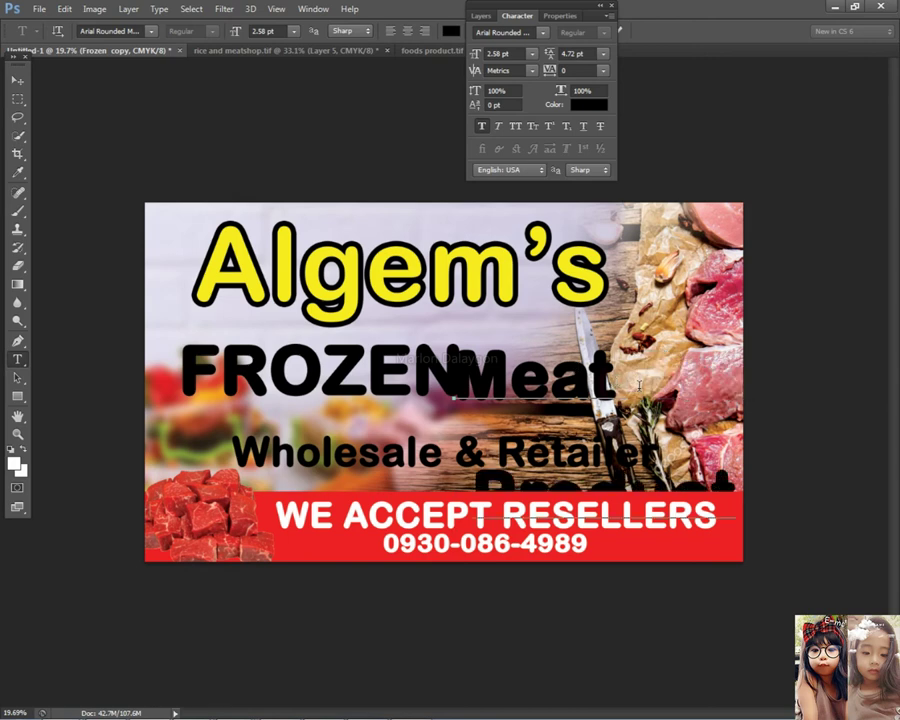
- Tighten the leading of the two-line "Meat Product" text to 2.72 pt and centre-align it
{"action": "key", "text": "ctrl+a"}
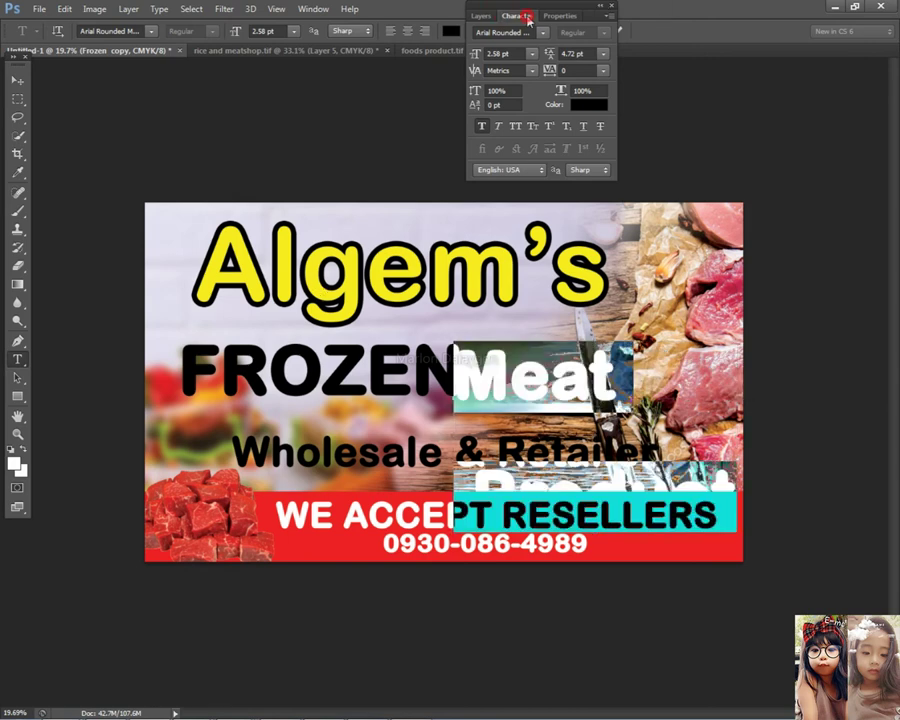
{"action": "left_click", "coordinate": [590, 54]}
{"action": "scroll", "coordinate": [590, 54], "scroll_direction": "down", "scroll_amount": 4}
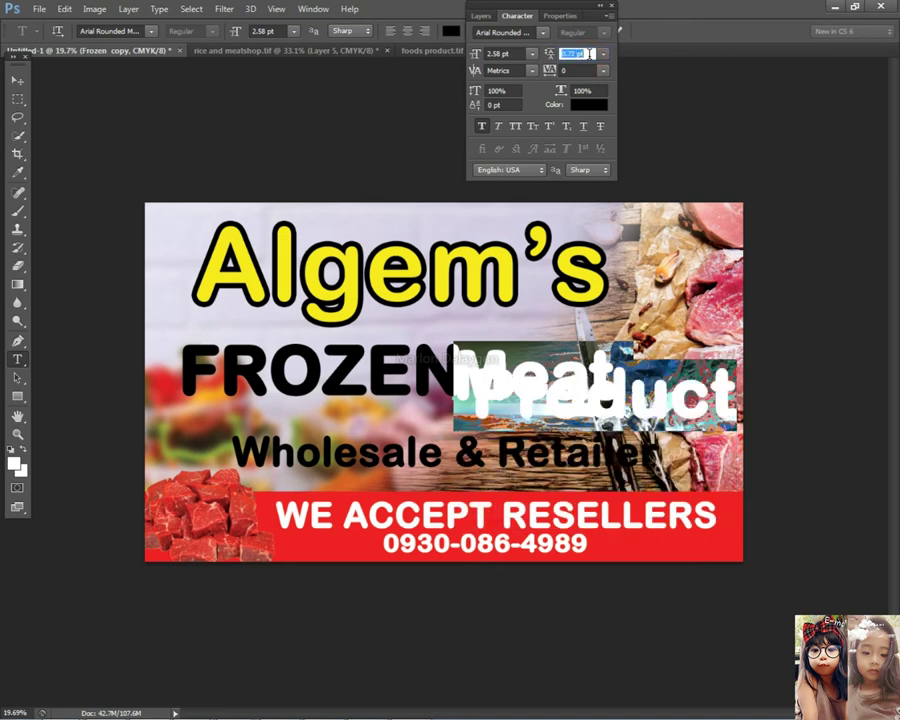
{"action": "scroll", "coordinate": [590, 54], "scroll_direction": "up", "scroll_amount": 2}
{"action": "scroll", "coordinate": [590, 54], "scroll_direction": "down", "scroll_amount": 1}
{"action": "scroll", "coordinate": [591, 53], "scroll_direction": "up", "scroll_amount": 3}
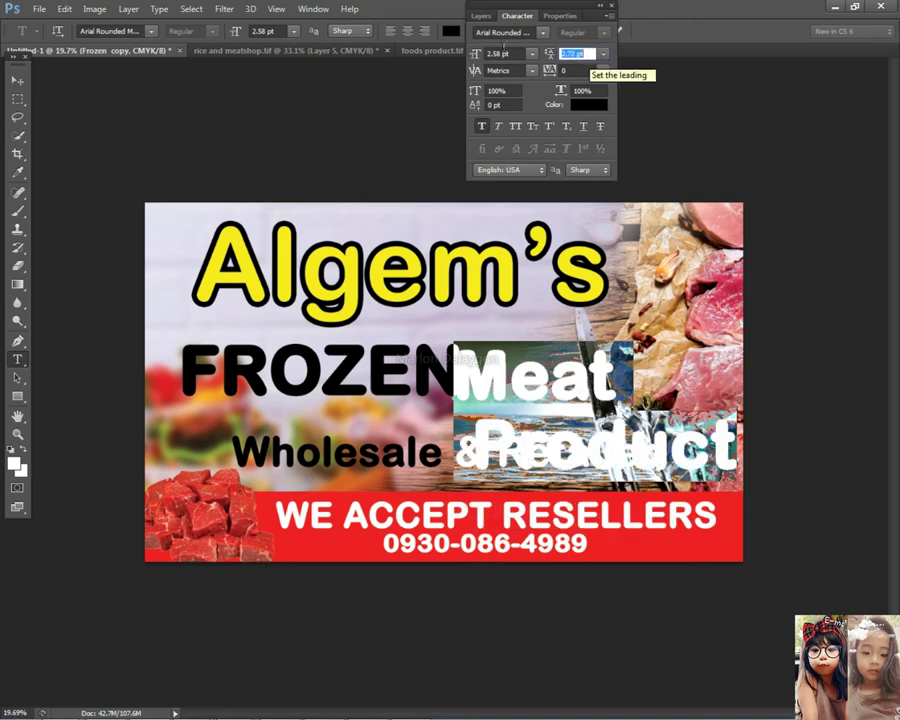
{"action": "left_click", "coordinate": [407, 31]}
{"action": "left_click", "coordinate": [17, 80]}
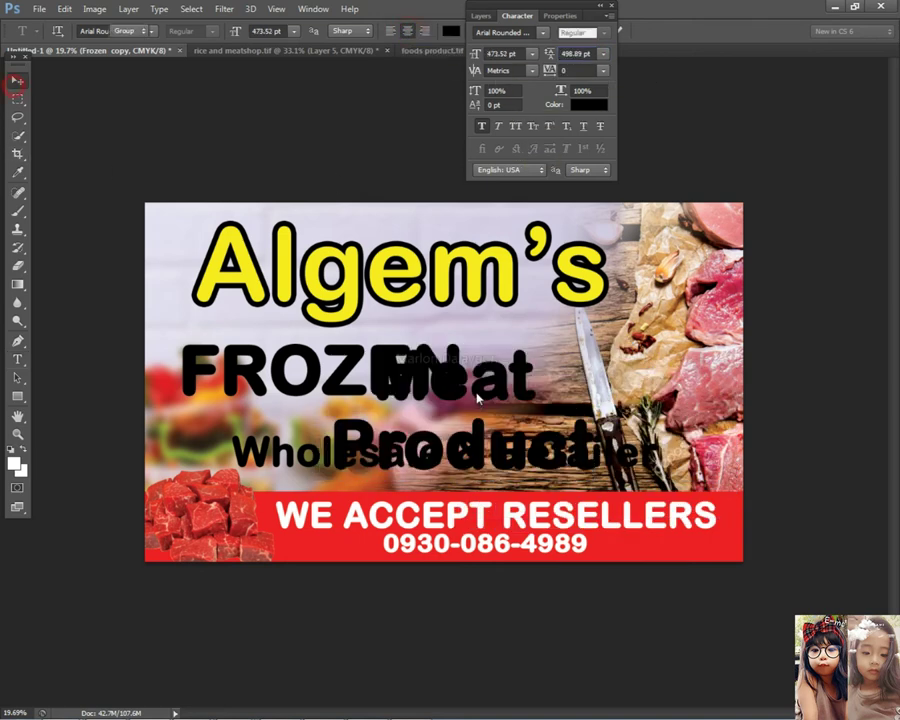
- Scale the Meat Product text down and place it beside the FROZEN text
{"action": "key", "text": "ctrl+t"}
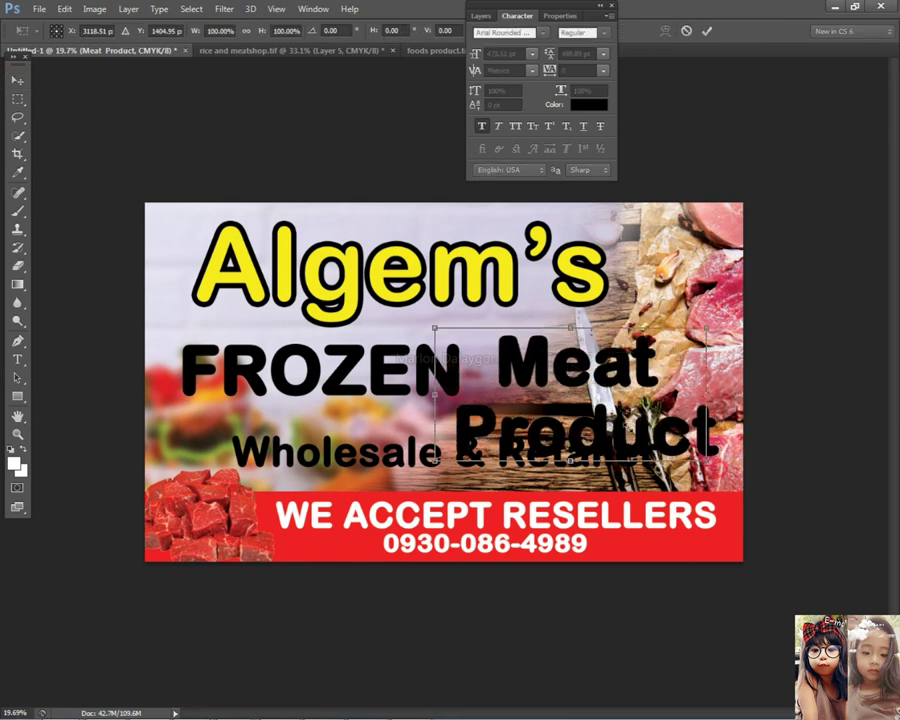
{"action": "left_click_drag", "start_coordinate": [720, 458], "coordinate": [630, 421]}
{"action": "mouse_move", "coordinate": [569, 403]}
{"action": "left_mouse_down"}
{"action": "mouse_move", "coordinate": [585, 409]}
{"action": "mouse_move", "coordinate": [583, 396]}
{"action": "left_mouse_up"}
{"action": "key", "text": "Return"}
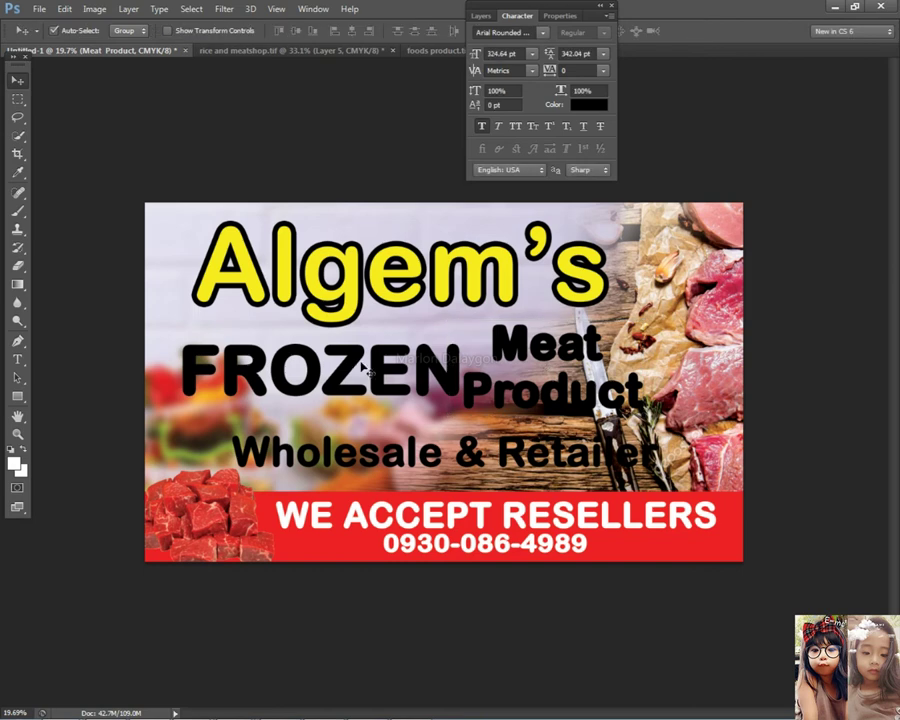
- Shift FROZEN slightly left, lower the Meat Product text, and move Wholesale & Retailer down closer to the red banner
{"action": "left_click_drag", "start_coordinate": [392, 343], "coordinate": [378, 340]}
{"action": "left_click_drag", "start_coordinate": [543, 403], "coordinate": [543, 409]}
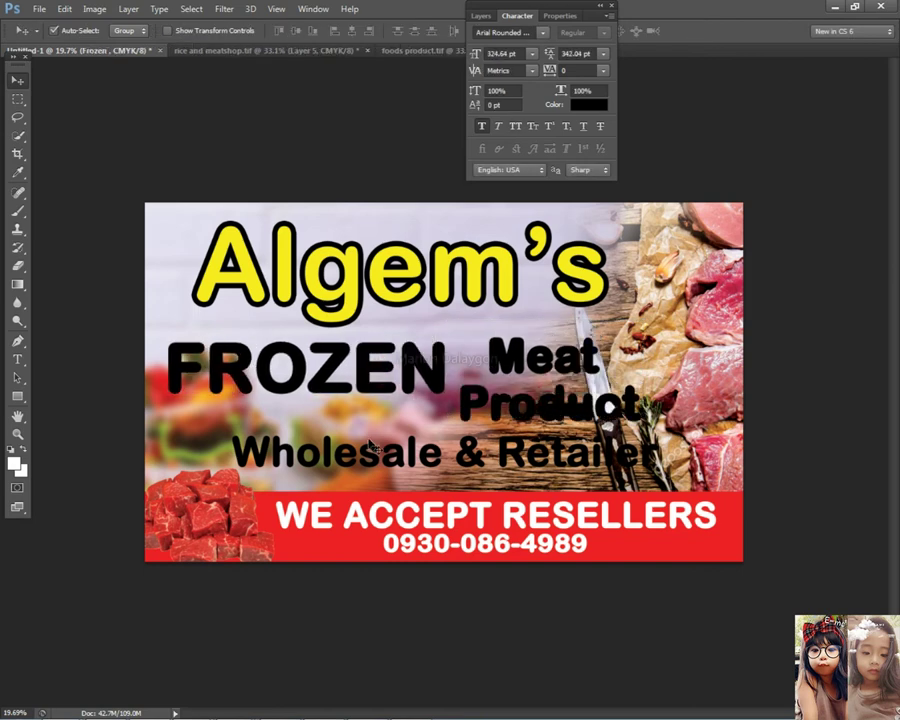
{"action": "left_click_drag", "start_coordinate": [380, 448], "coordinate": [369, 457]}
{"action": "left_click", "coordinate": [128, 9]}
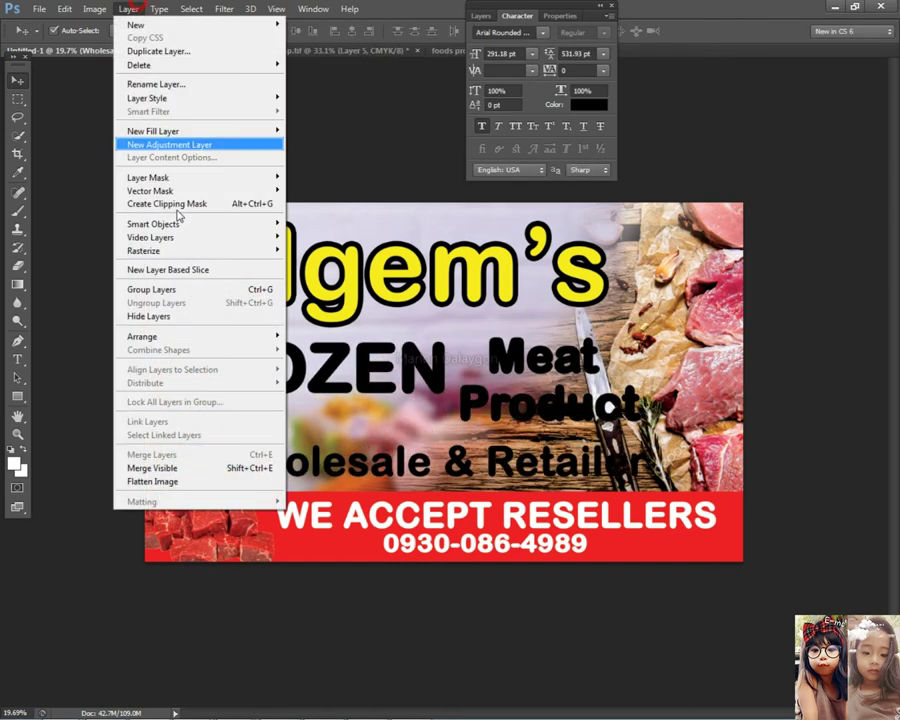
{"action": "left_click", "coordinate": [352, 337]}
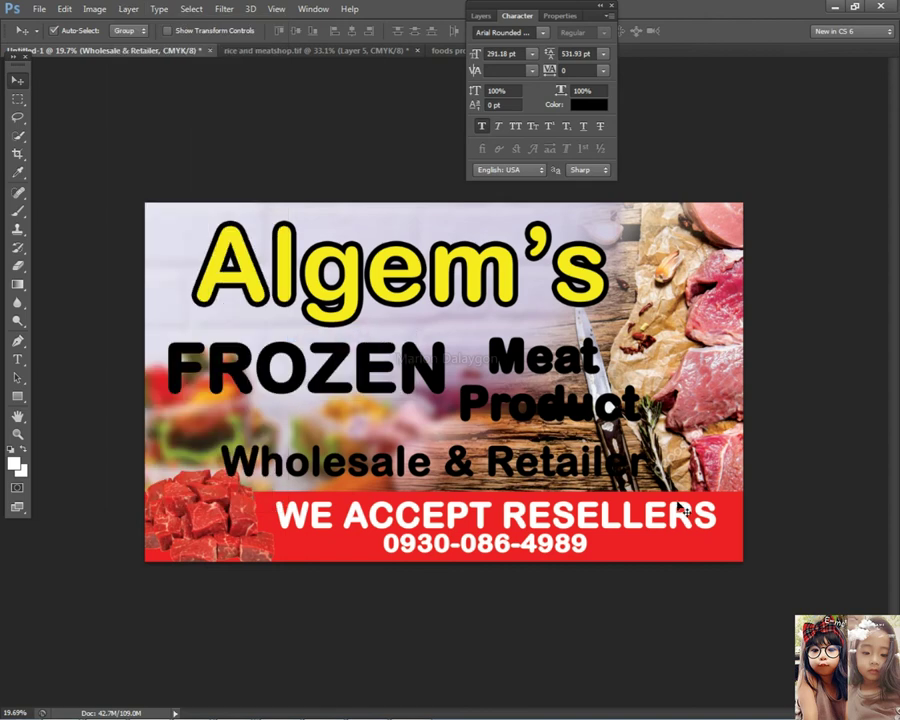
- Add a white Color Overlay to the Wholesale & Retailer text layer
{"action": "left_click", "coordinate": [481, 16]}
{"action": "double_click", "coordinate": [577, 95]}
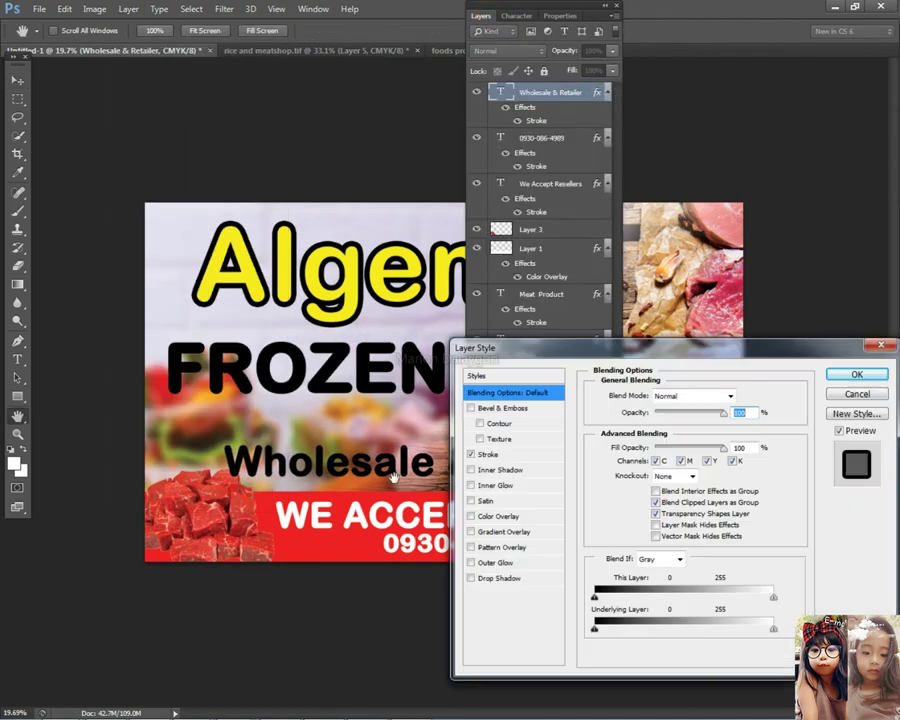
{"action": "left_click", "coordinate": [500, 516]}
{"action": "left_click", "coordinate": [739, 396]}
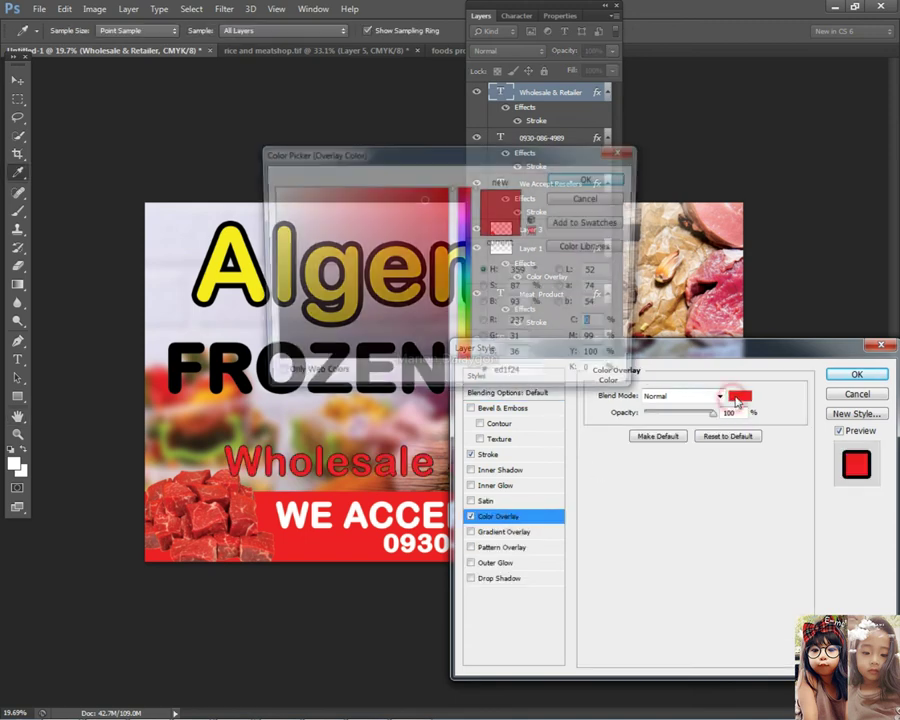
{"action": "left_click", "coordinate": [270, 188]}
{"action": "left_click", "coordinate": [605, 180]}
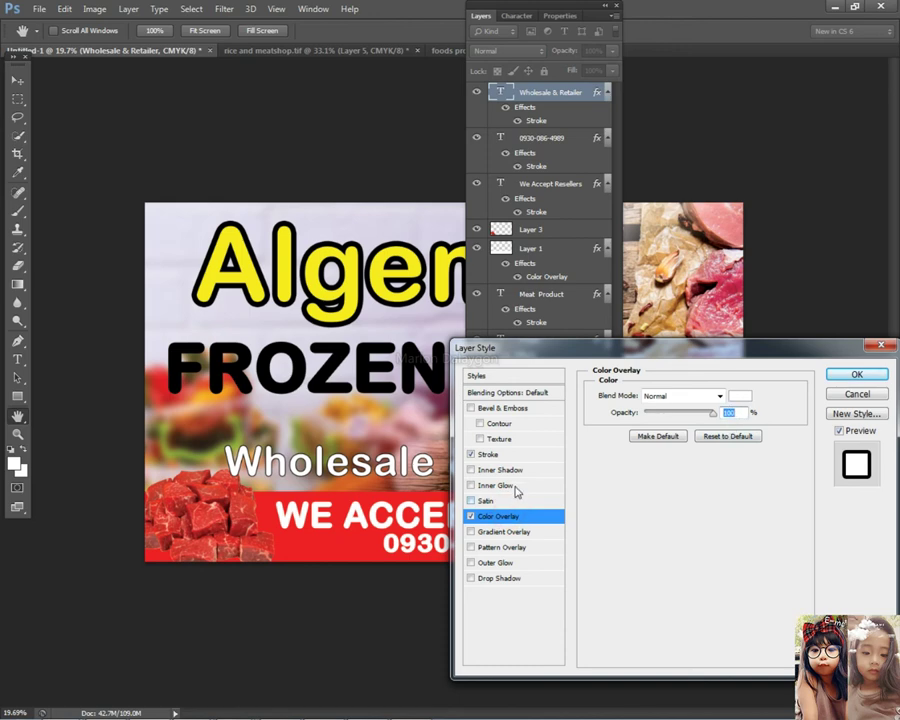
- Change the Wholesale & Retailer stroke to bright red, thicken it, and apply the layer style
{"action": "left_click", "coordinate": [496, 455]}
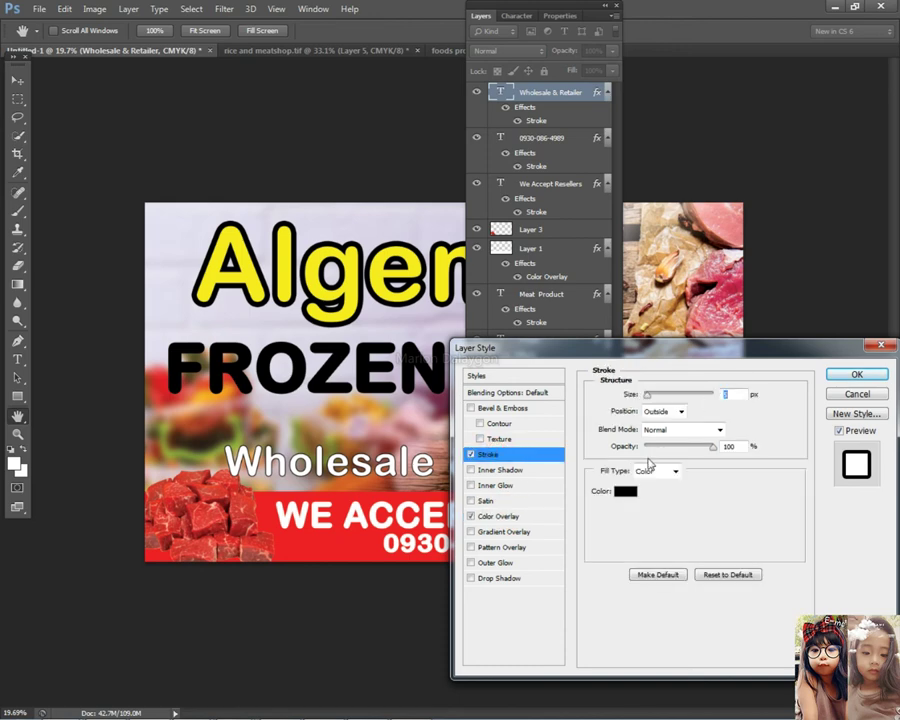
{"action": "left_click", "coordinate": [625, 491]}
{"action": "left_click", "coordinate": [308, 543]}
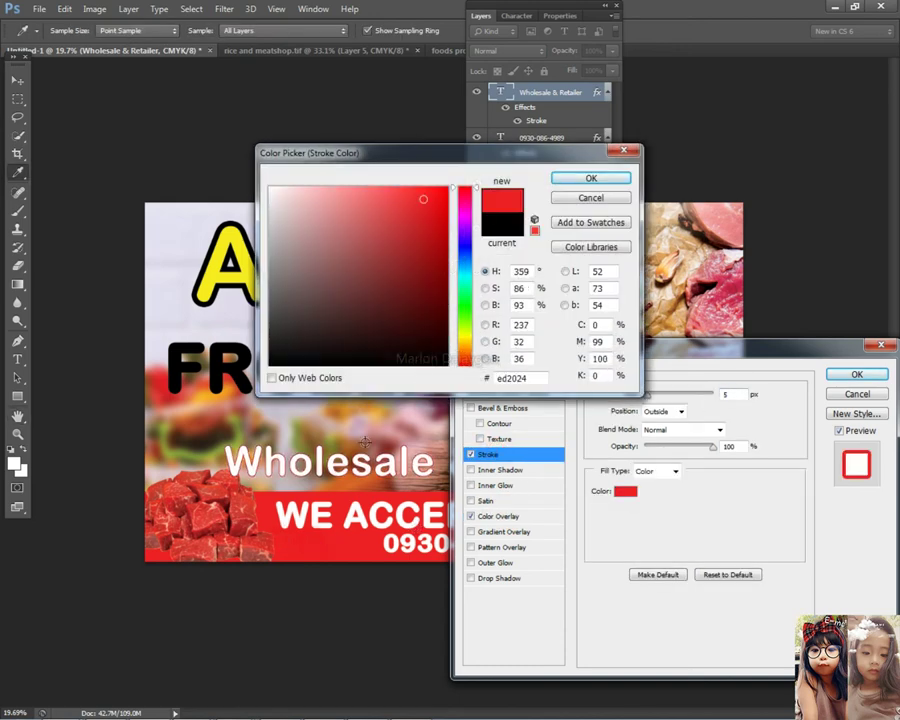
{"action": "left_click_drag", "start_coordinate": [420, 230], "coordinate": [486, 175]}
{"action": "left_click", "coordinate": [616, 181]}
{"action": "left_click_drag", "start_coordinate": [647, 396], "coordinate": [657, 399]}
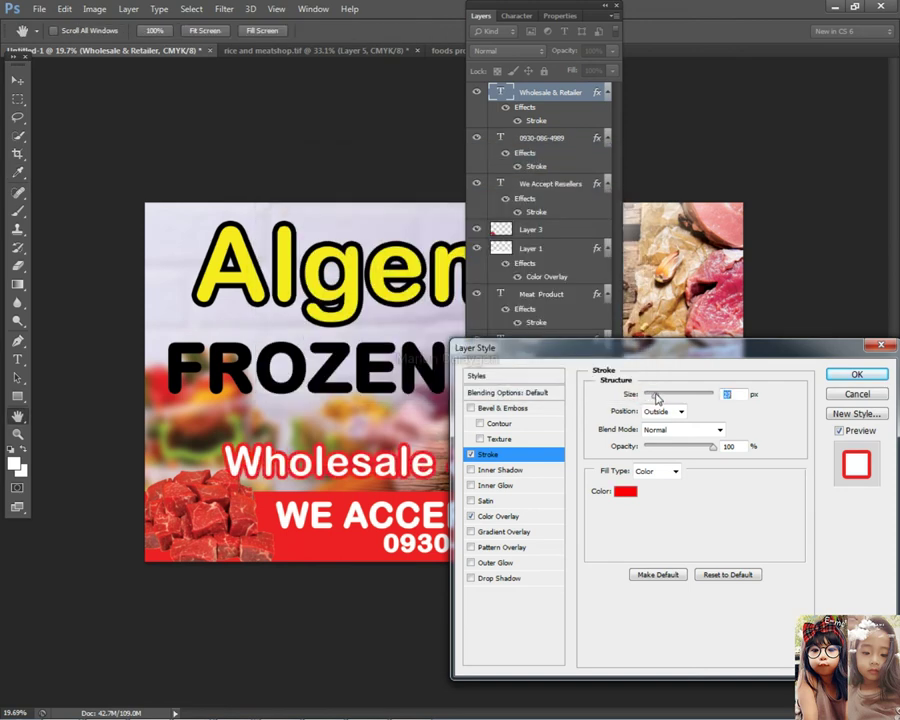
{"action": "left_click", "coordinate": [852, 374]}
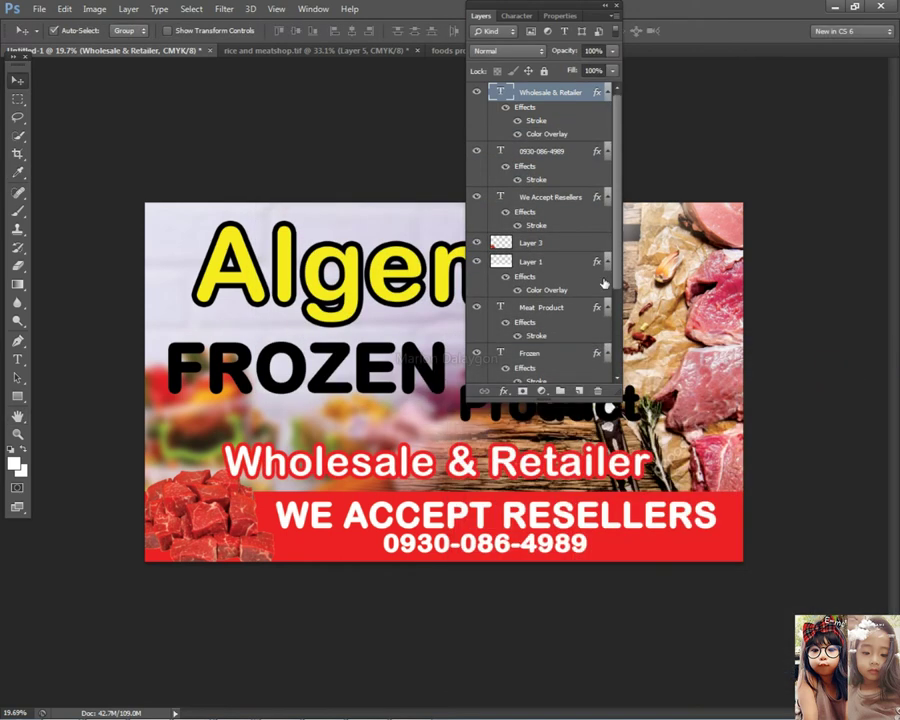
- Enlarge the Wholesale & Retailer text so it extends further right above the red banner
{"action": "double_click", "coordinate": [489, 19]}
{"action": "scroll", "coordinate": [500, 468], "scroll_direction": "down", "scroll_amount": 1}
{"action": "scroll", "coordinate": [498, 455], "scroll_direction": "up", "scroll_amount": 1}
{"action": "right_click", "coordinate": [411, 454]}
{"action": "left_click", "coordinate": [430, 466]}
{"action": "key", "text": "ctrl+t"}
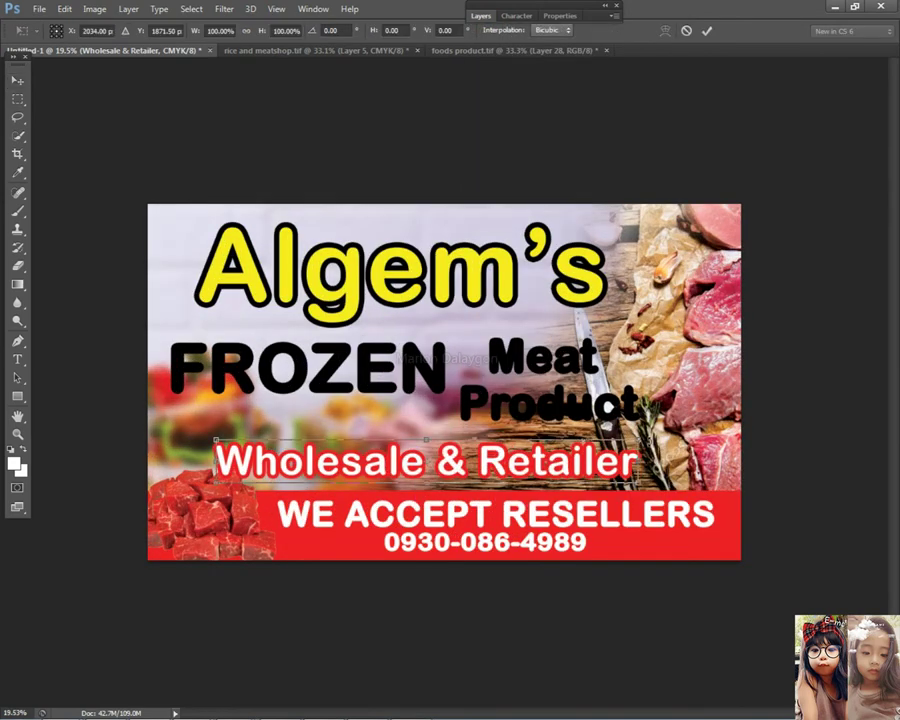
{"action": "left_click_drag", "start_coordinate": [638, 438], "coordinate": [668, 436]}
{"action": "key", "text": "Return"}
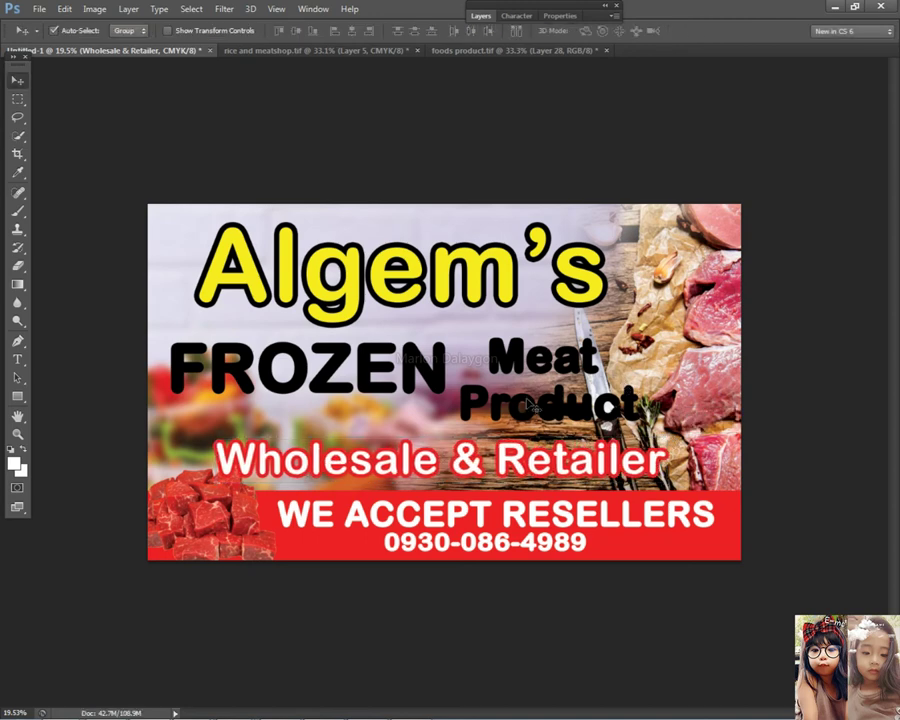
- Stretch the FROZEN text vertically to about 136% of its height
{"action": "left_click", "coordinate": [349, 360]}
{"action": "scroll", "coordinate": [344, 388], "scroll_direction": "up", "scroll_amount": 1}
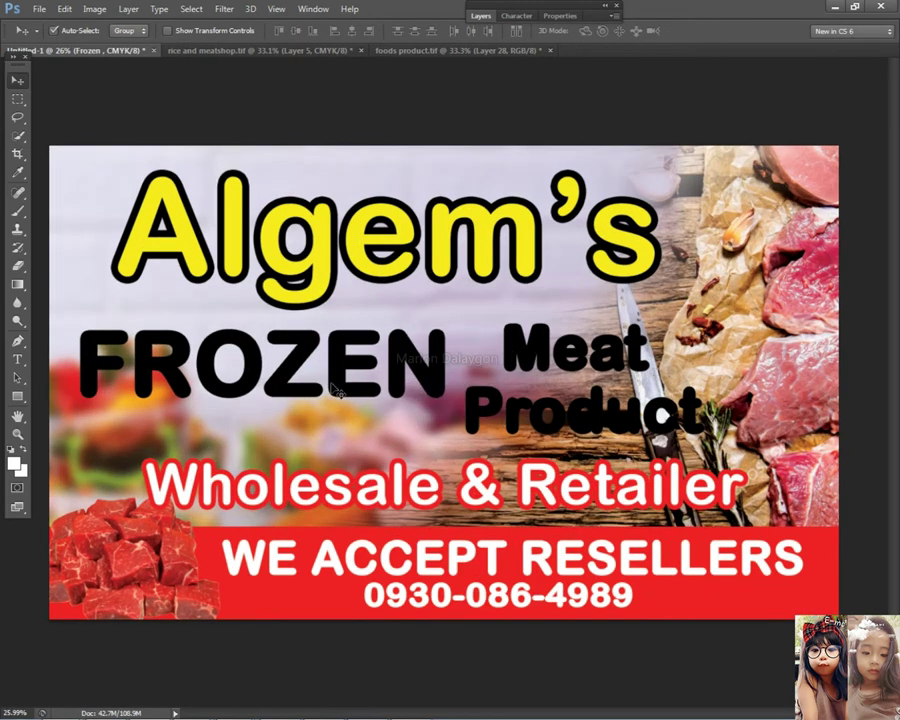
{"action": "key", "text": "ctrl+t"}
{"action": "left_click_drag", "start_coordinate": [264, 409], "coordinate": [274, 445]}
{"action": "key", "text": "ctrl+z"}
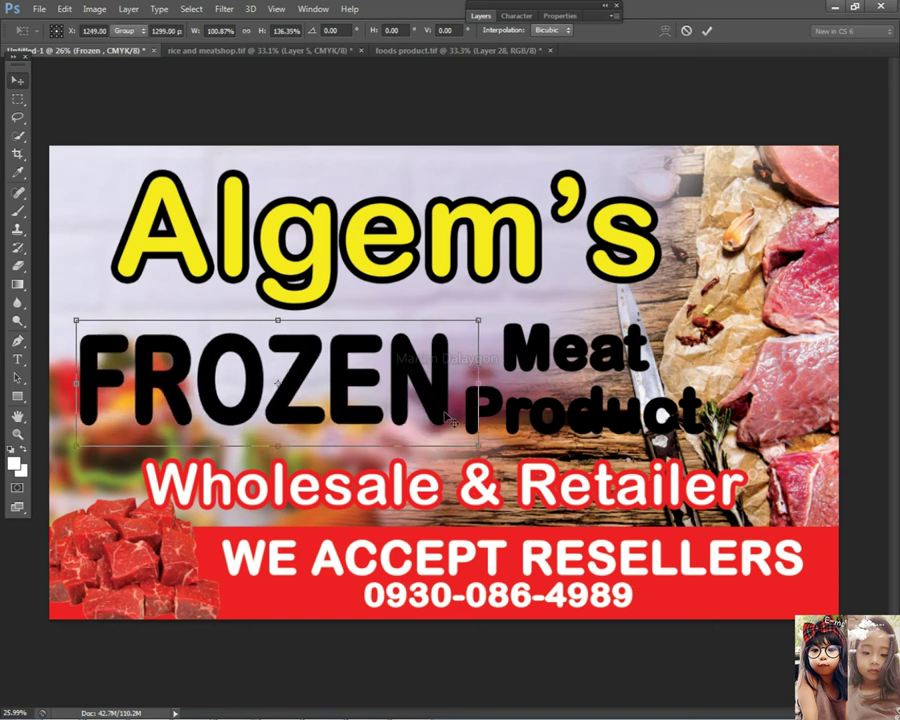
{"action": "key", "text": "Return"}
- Select the FROZEN text and try out successive font families on it, through to AvantGarde Bk BT
{"action": "left_click", "coordinate": [17, 359]}
{"action": "double_click", "coordinate": [368, 350]}
{"action": "left_click", "coordinate": [117, 31]}
{"action": "key", "text": "Down"}
{"action": "key", "text": "Down"}
{"action": "key", "text": "Down"}
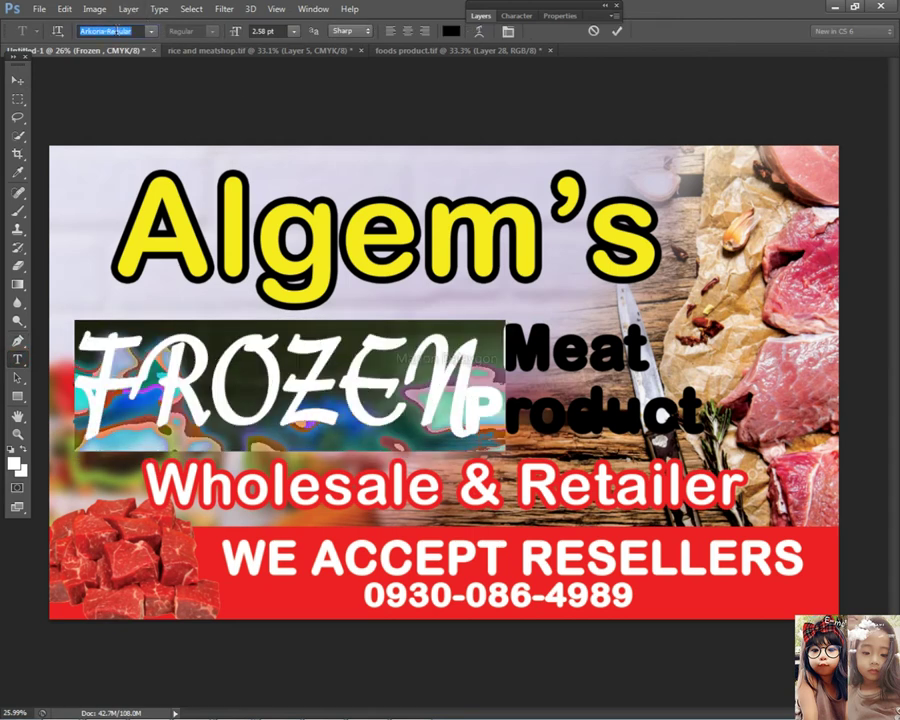
{"action": "key", "text": "Down"}
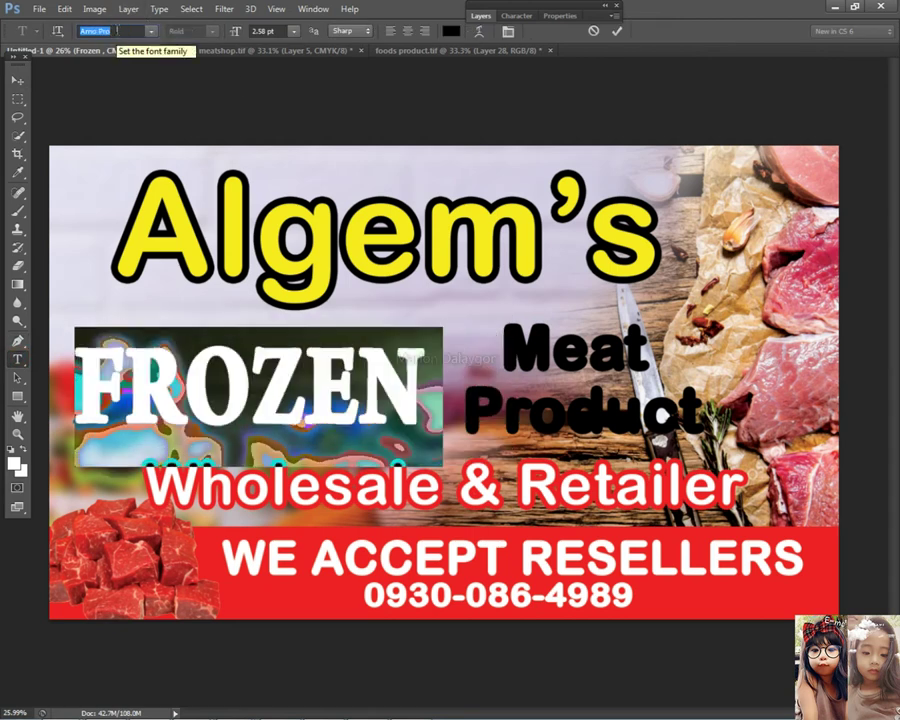
{"action": "key", "text": "Down"}
{"action": "key", "text": "Down"}
{"action": "key", "text": "Down"}
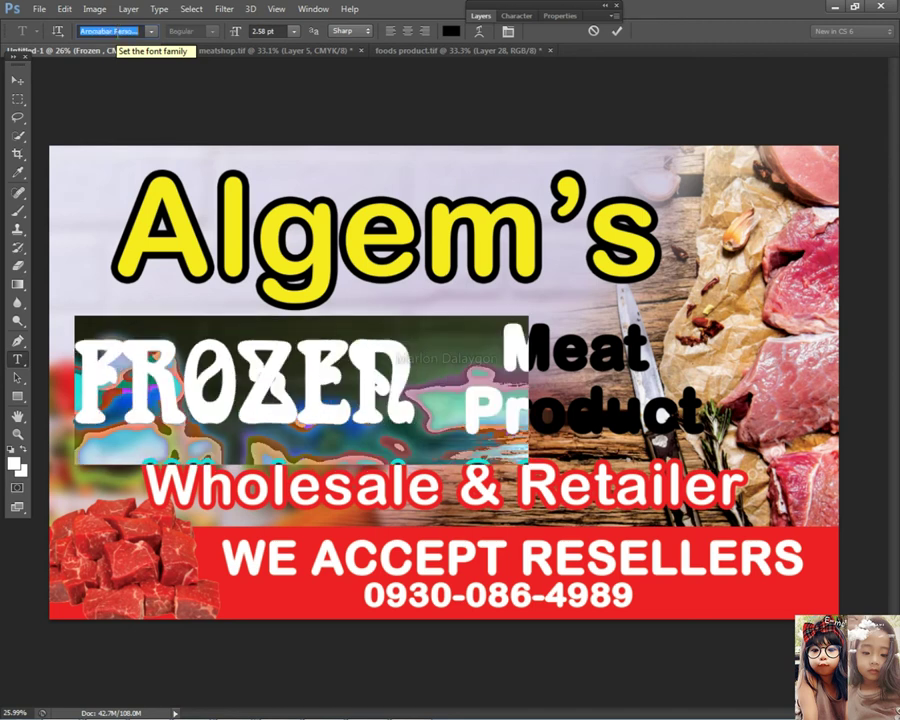
{"action": "key", "text": "Down"}
{"action": "key", "text": "Down"}
{"action": "key", "text": "Down"}
{"action": "key", "text": "Down"}
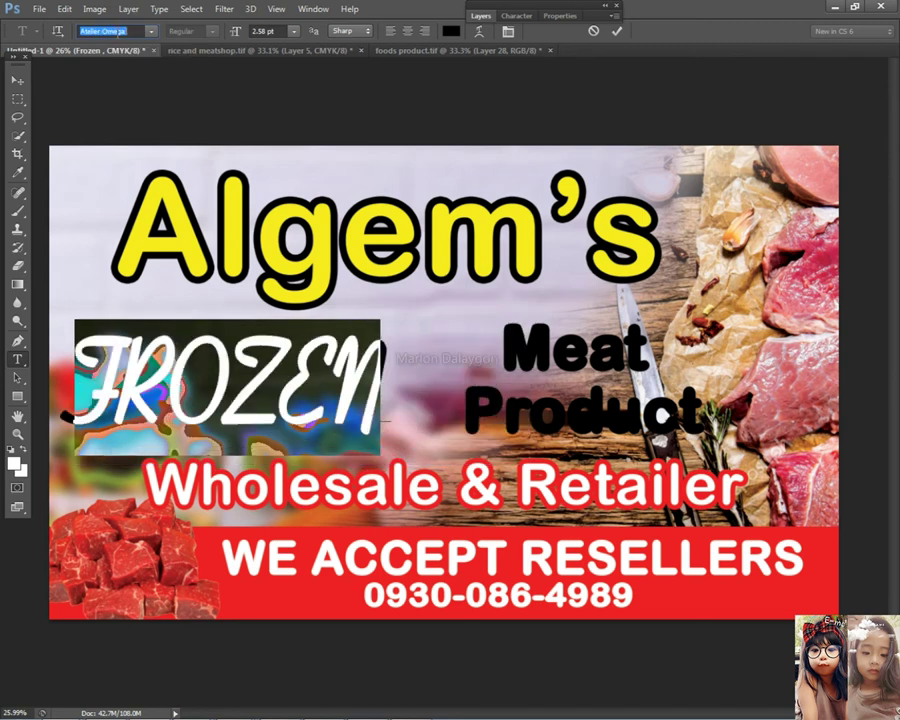
{"action": "key", "text": "Down"}
{"action": "key", "text": "Down"}
{"action": "key", "text": "Down"}
{"action": "key", "text": "Down"}
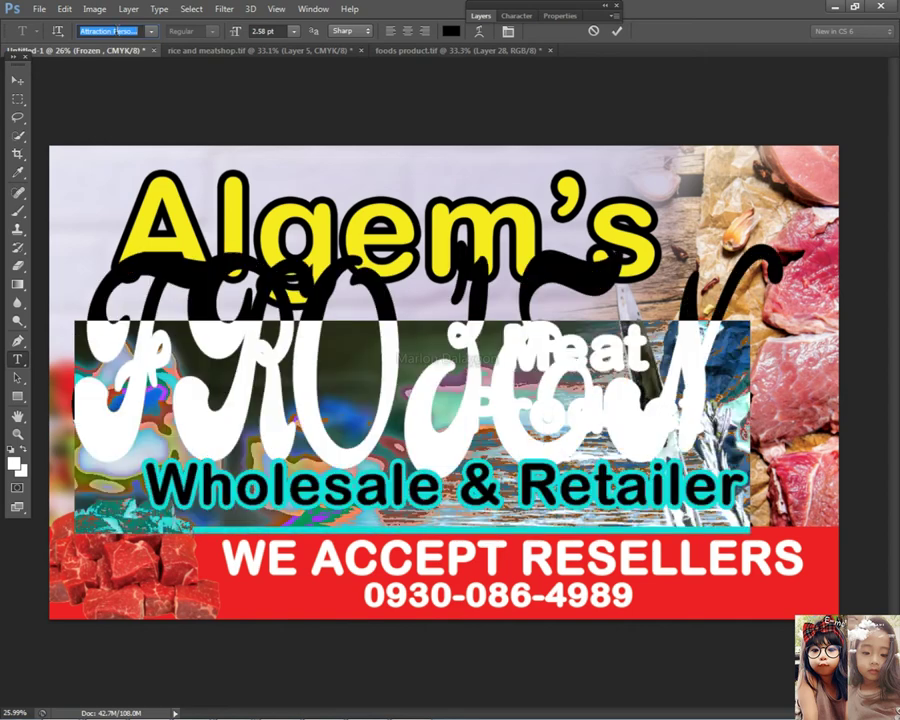
{"action": "key", "text": "Down"}
{"action": "key", "text": "Down"}
{"action": "key", "text": "Down"}
{"action": "key", "text": "Down"}
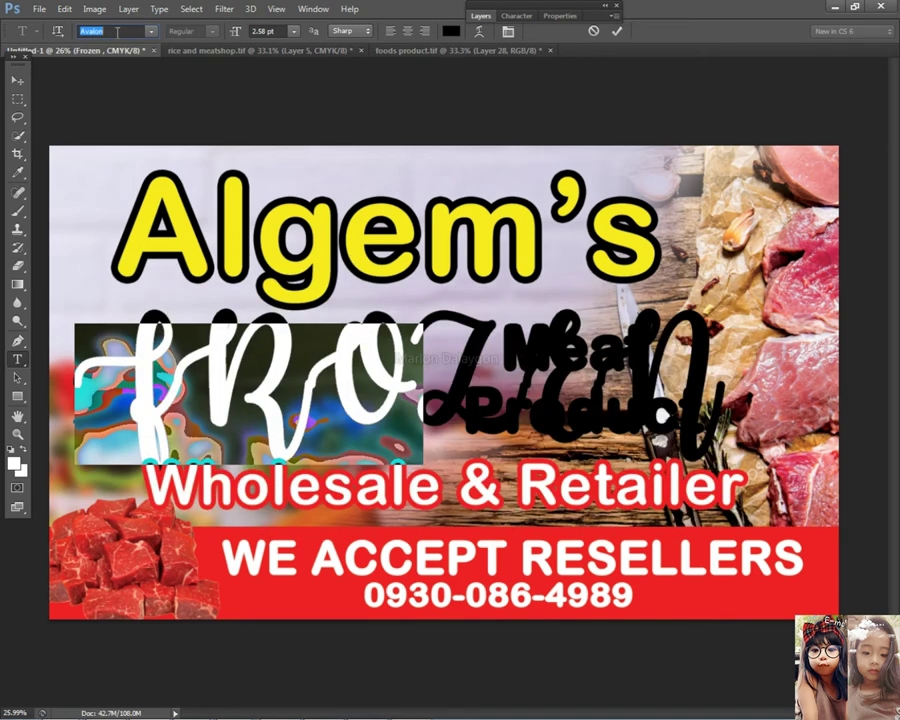
{"action": "key", "text": "Down"}
{"action": "key", "text": "Down"}
{"action": "key", "text": "Down"}
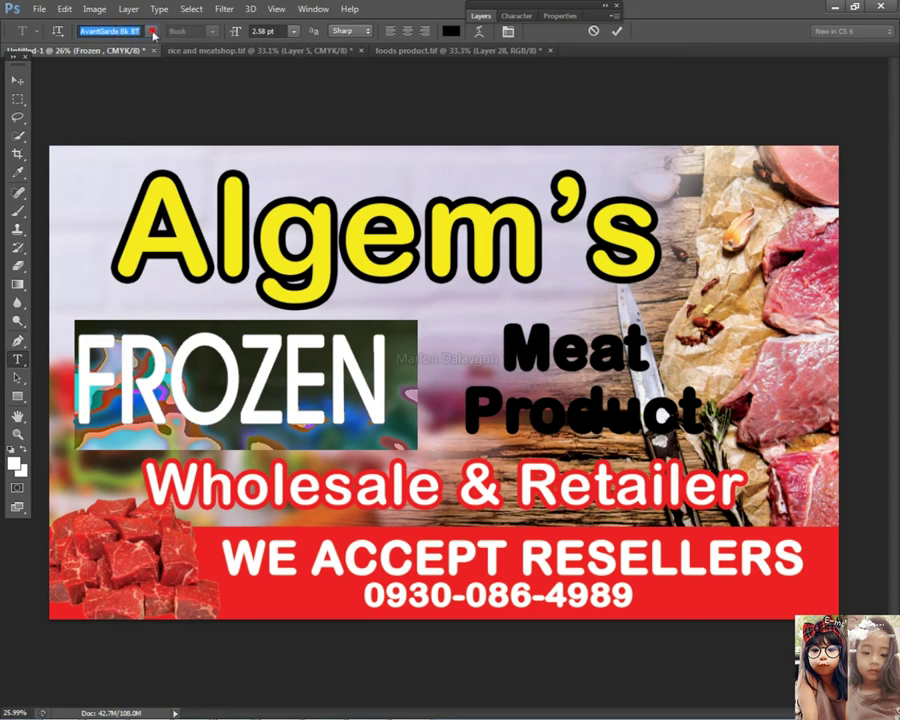
- Try BD Cartoon Shout, the next few fonts up to Before the Rain, and Boss Baby on the FROZEN text
{"action": "left_click", "coordinate": [153, 32]}
{"action": "left_click", "coordinate": [295, 336]}
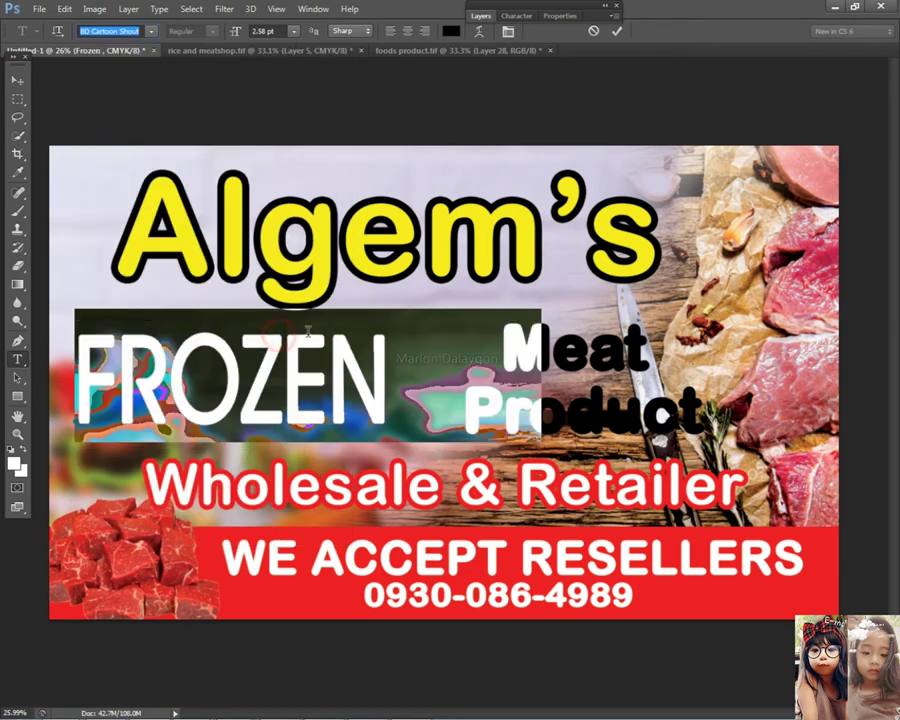
{"action": "key", "text": "Down"}
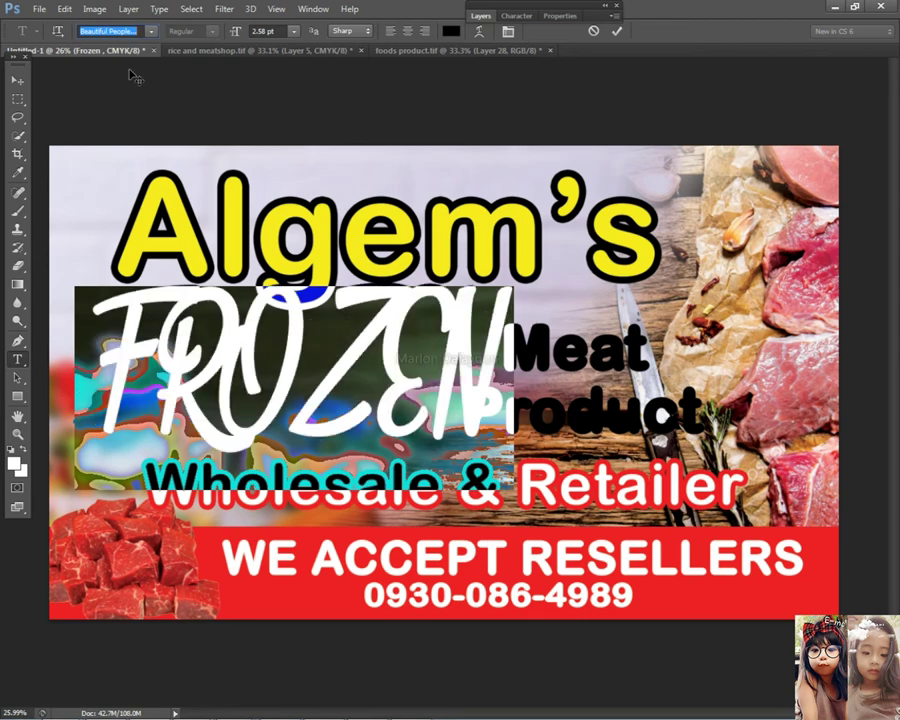
{"action": "key", "text": "Down"}
{"action": "left_click", "coordinate": [152, 32]}
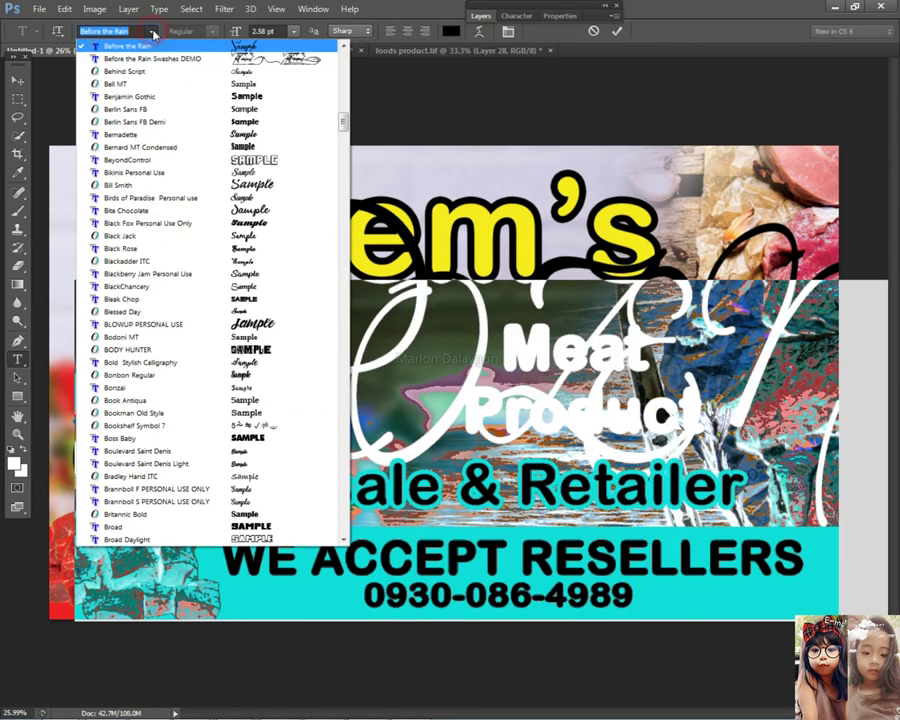
{"action": "left_click", "coordinate": [271, 438]}
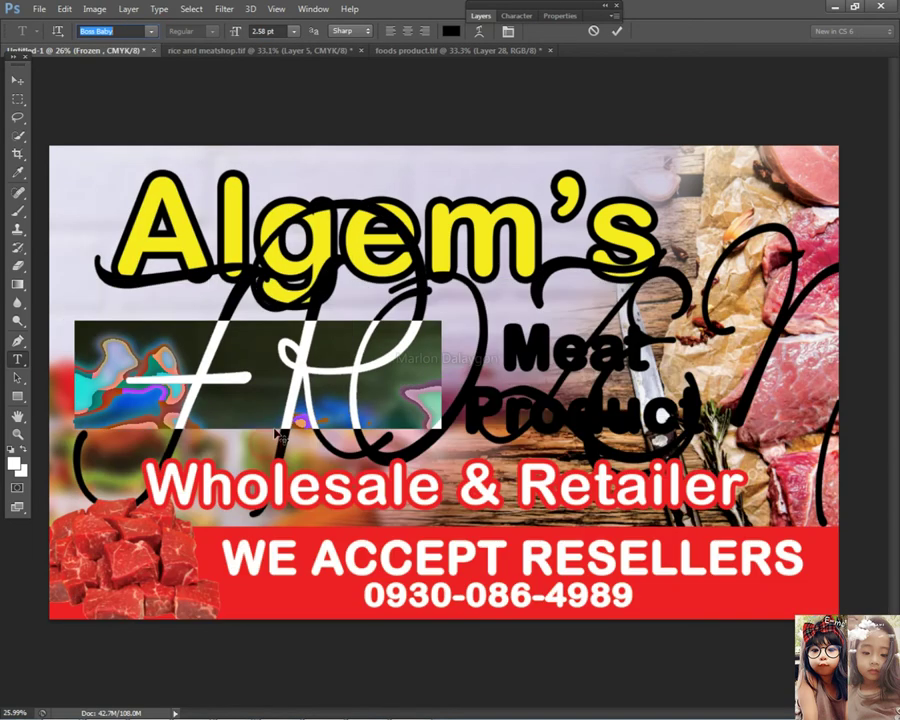
- Set the FROZEN text's font to BackSplatter
{"action": "left_click", "coordinate": [152, 36]}
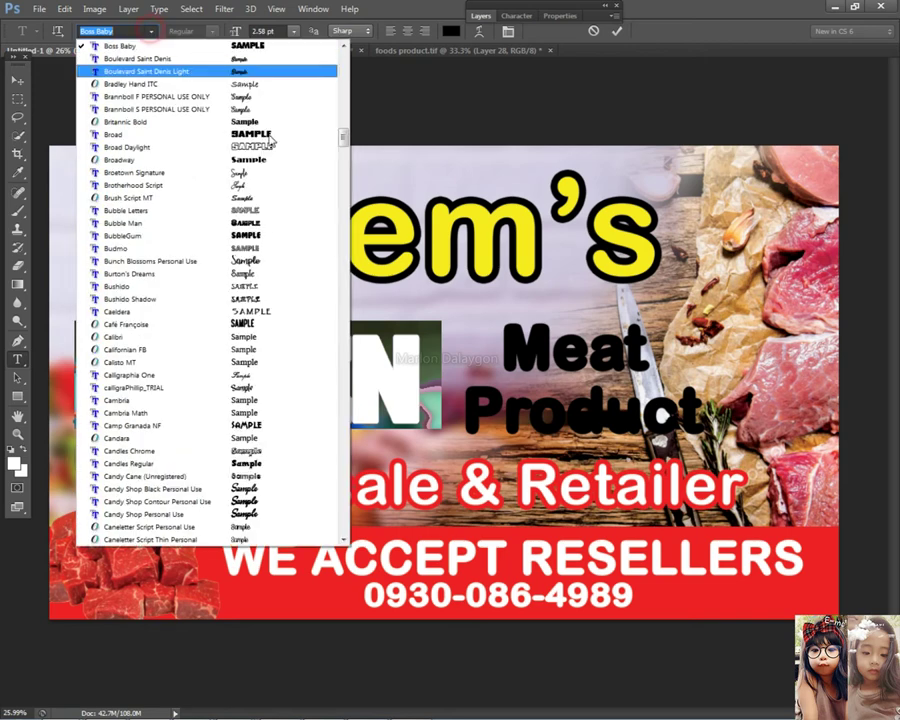
{"action": "left_click_drag", "start_coordinate": [339, 146], "coordinate": [343, 107]}
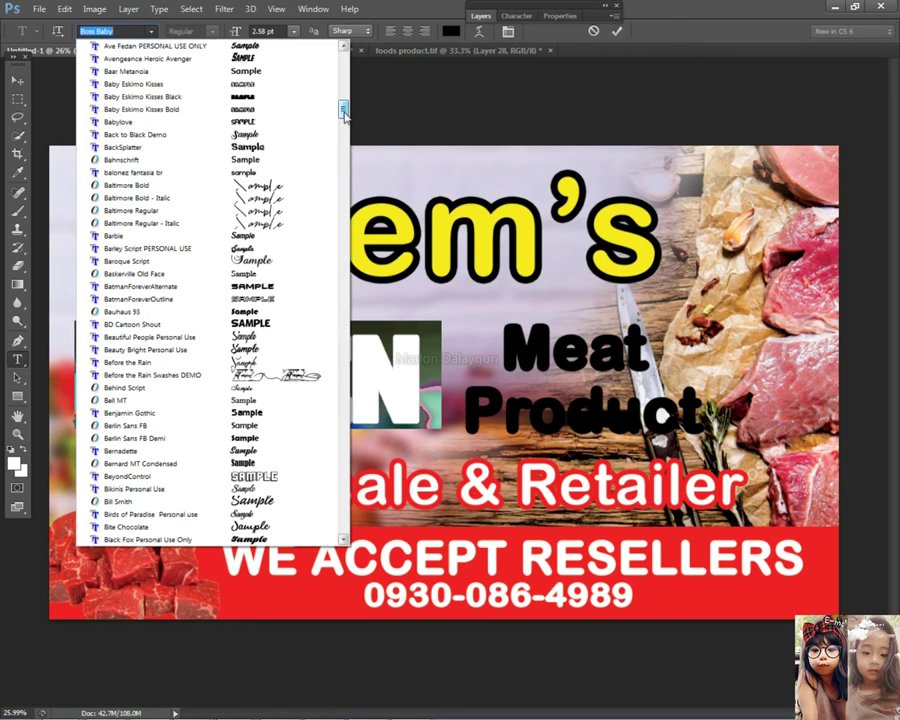
{"action": "scroll", "coordinate": [273, 152], "scroll_direction": "up", "scroll_amount": 4}
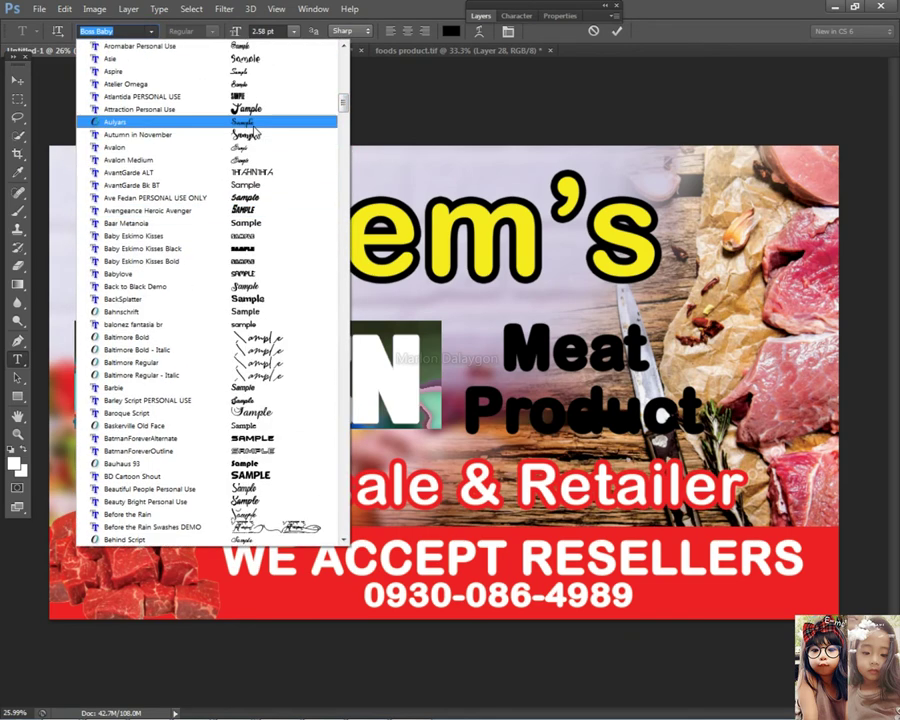
{"action": "left_click", "coordinate": [266, 299]}
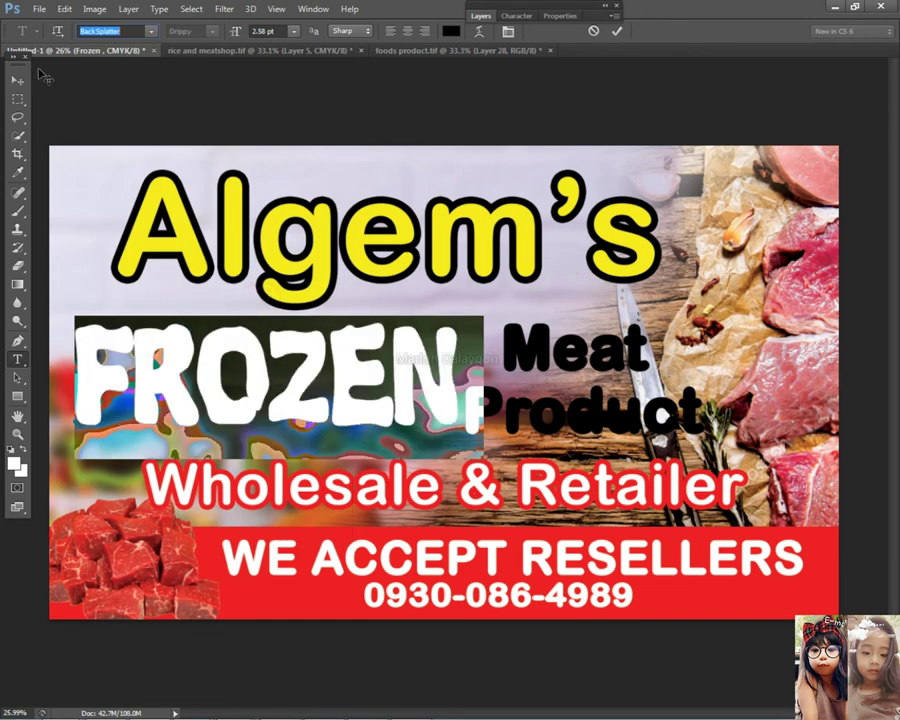
{"action": "left_click", "coordinate": [17, 79]}
- Move FROZEN slightly down and shift the Meat Product text slightly right to space them apart
{"action": "scroll", "coordinate": [460, 370], "scroll_direction": "down", "scroll_amount": 1}
{"action": "key", "text": "ctrl+t"}
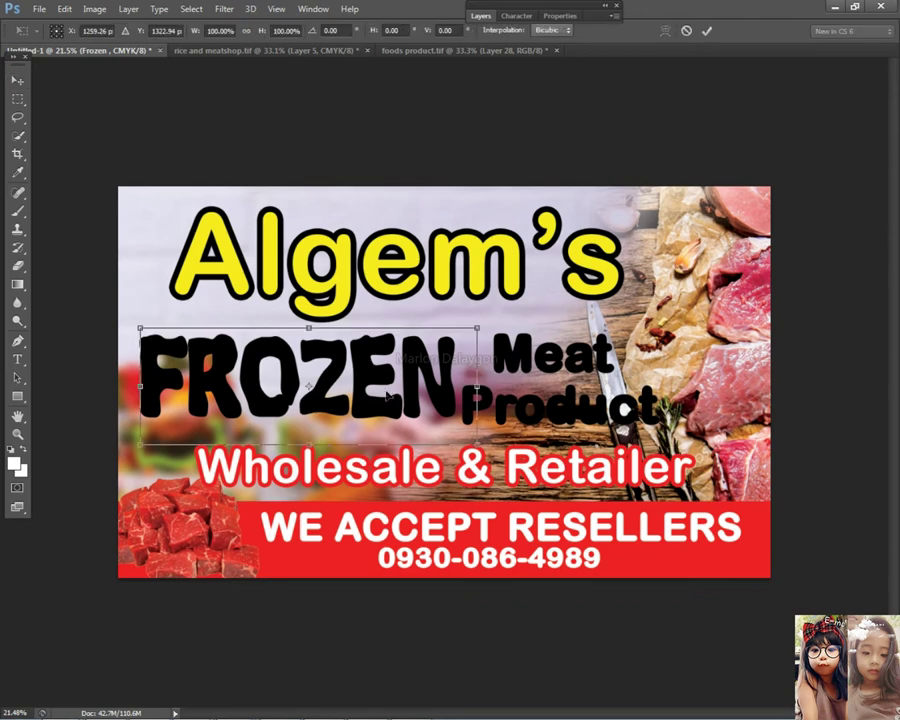
{"action": "key", "text": "Return"}
{"action": "left_click_drag", "start_coordinate": [541, 410], "coordinate": [556, 405]}
{"action": "left_click", "coordinate": [461, 420]}
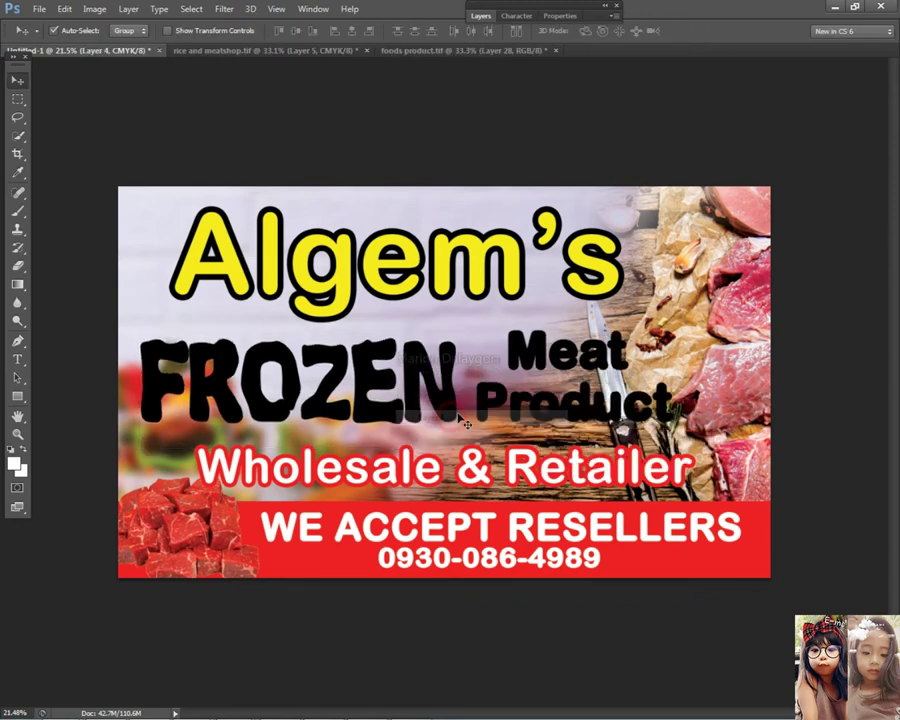
- Apply a bright green Color Overlay to the FROZEN text layer
{"action": "left_click", "coordinate": [432, 382]}
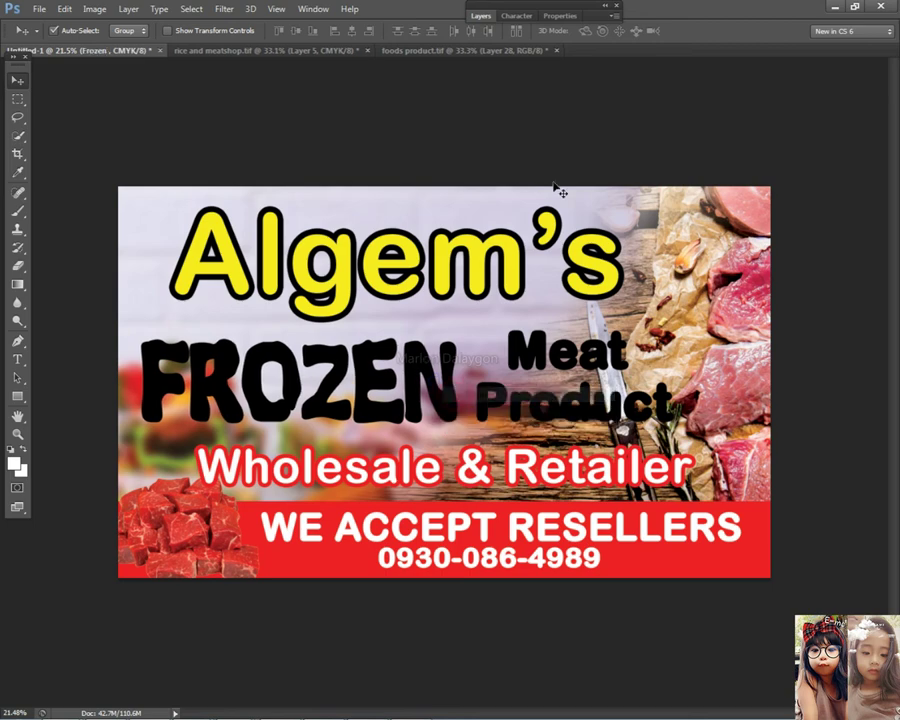
{"action": "left_click", "coordinate": [482, 16]}
{"action": "double_click", "coordinate": [569, 358]}
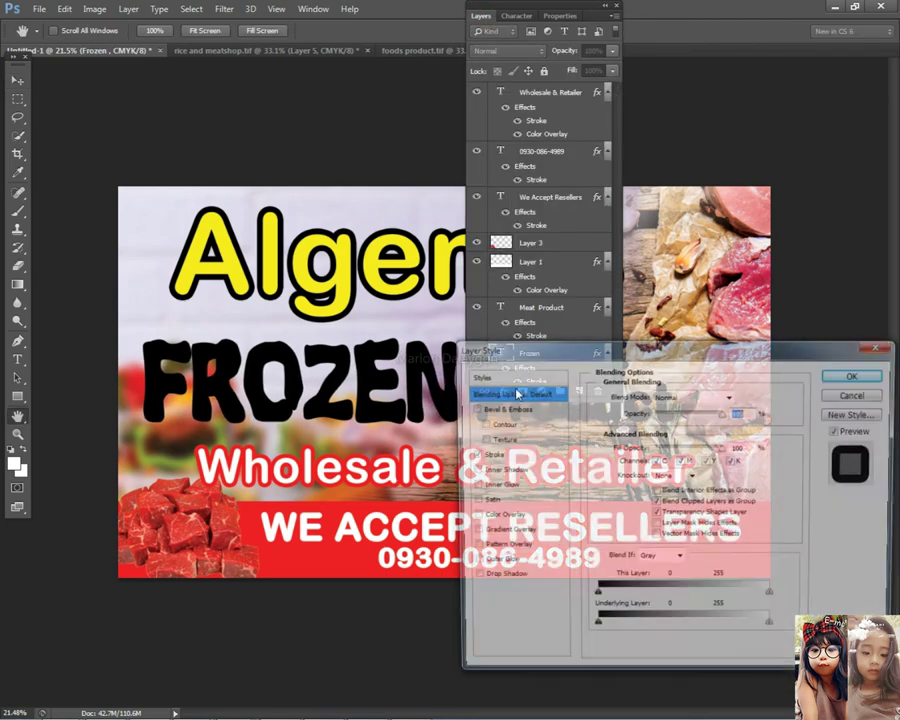
{"action": "left_click", "coordinate": [505, 516]}
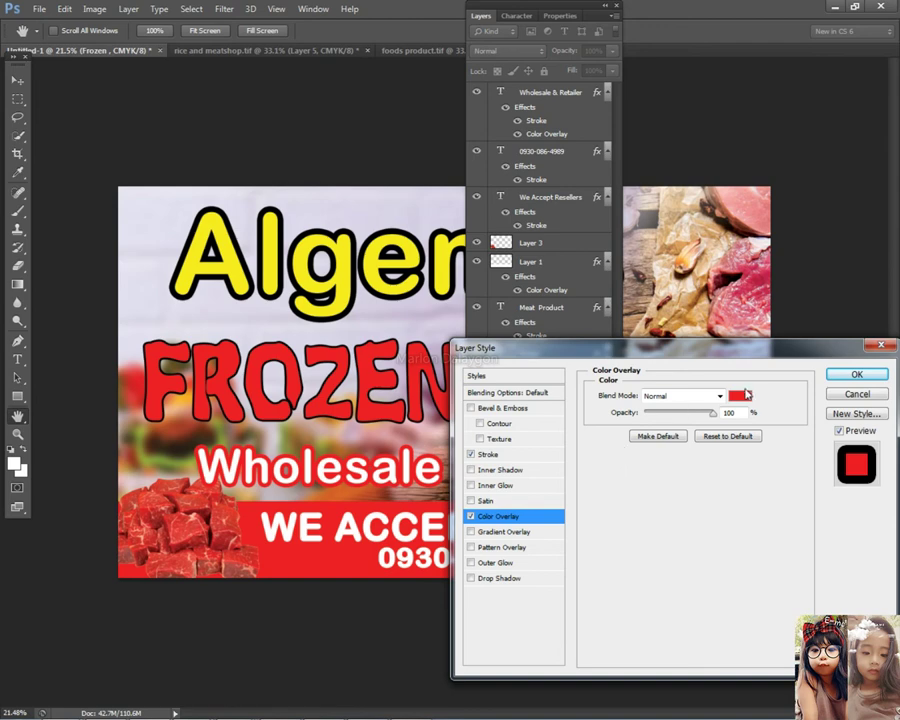
{"action": "left_click", "coordinate": [740, 396]}
{"action": "left_click", "coordinate": [465, 297]}
{"action": "left_click", "coordinate": [447, 187]}
{"action": "left_click", "coordinate": [591, 178]}
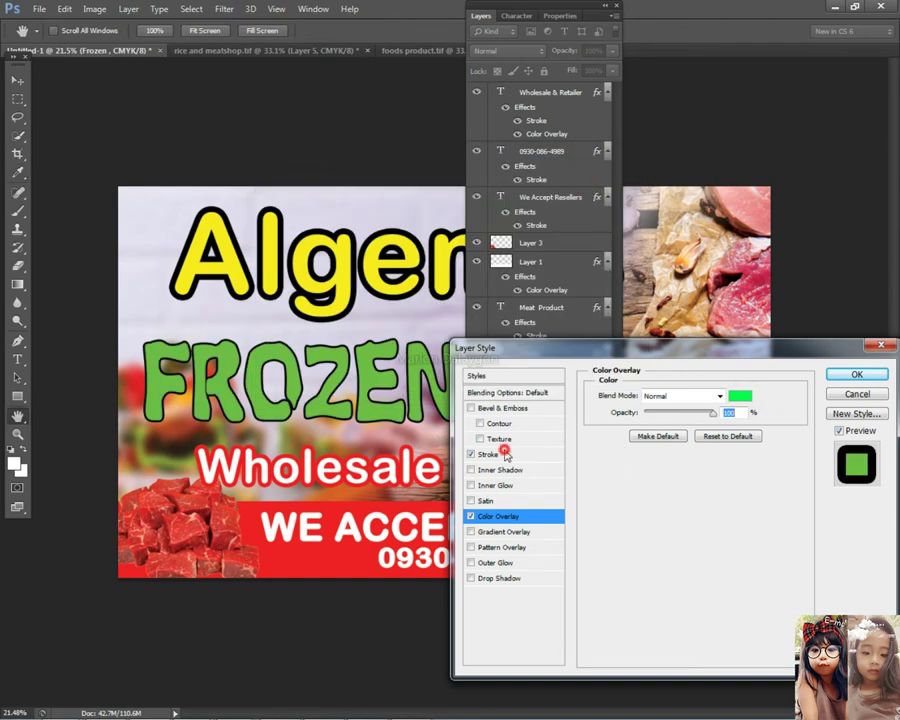
- Give the FROZEN text a white outside stroke of 21 px
{"action": "left_click", "coordinate": [500, 454]}
{"action": "left_click_drag", "start_coordinate": [652, 397], "coordinate": [655, 399]}
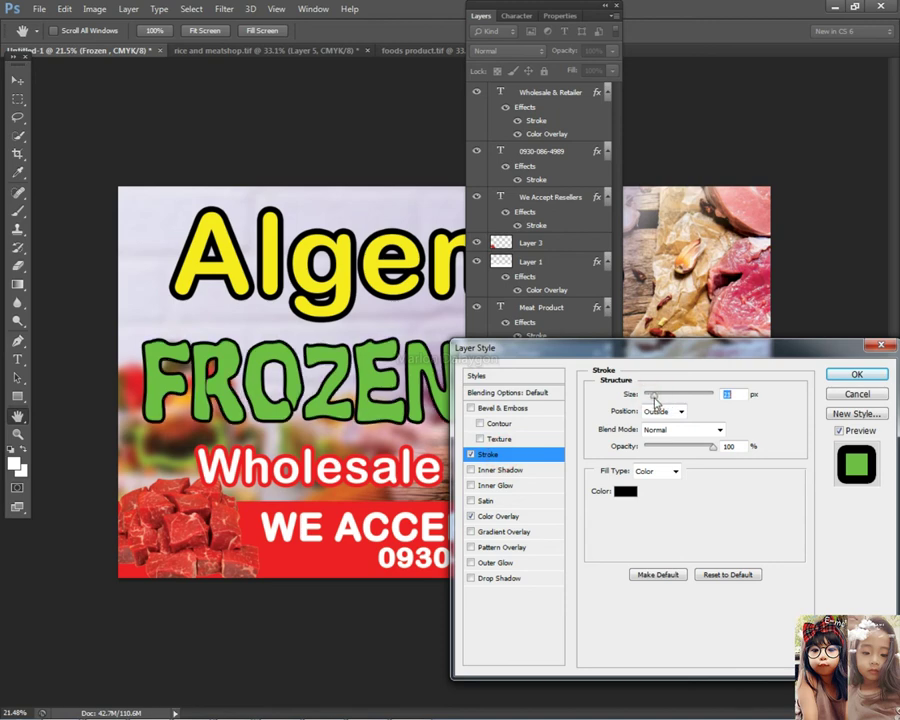
{"action": "left_click", "coordinate": [625, 491]}
{"action": "left_click", "coordinate": [350, 187]}
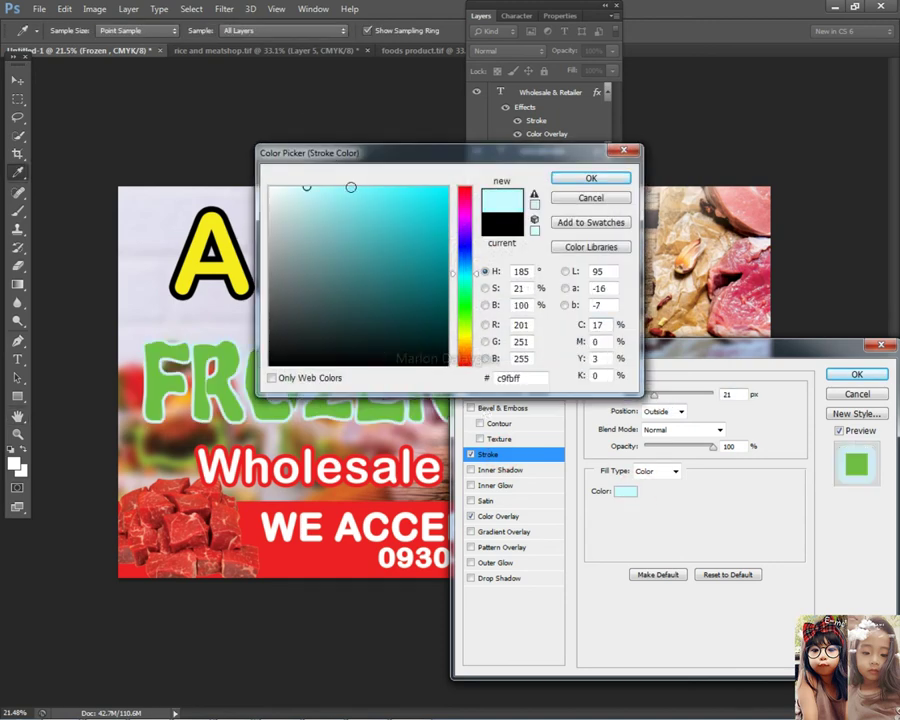
{"action": "left_click", "coordinate": [270, 187]}
{"action": "left_click", "coordinate": [569, 181]}
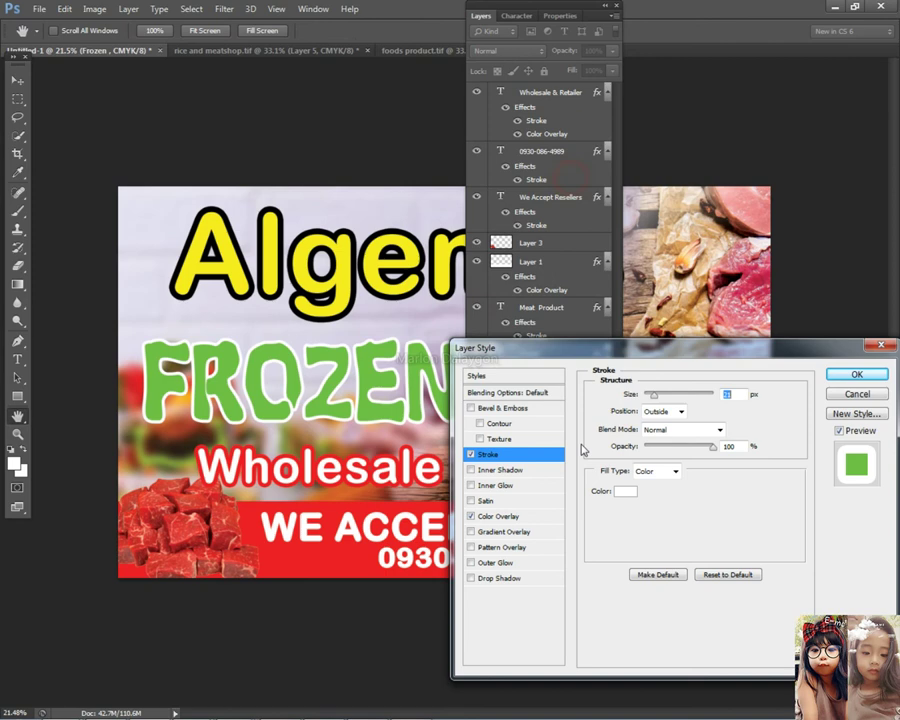
- Add a drop shadow to FROZEN with a 41 px distance, 40 px size and an increased spread, and apply the layer style
{"action": "left_click", "coordinate": [496, 578]}
{"action": "left_click_drag", "start_coordinate": [638, 455], "coordinate": [679, 474]}
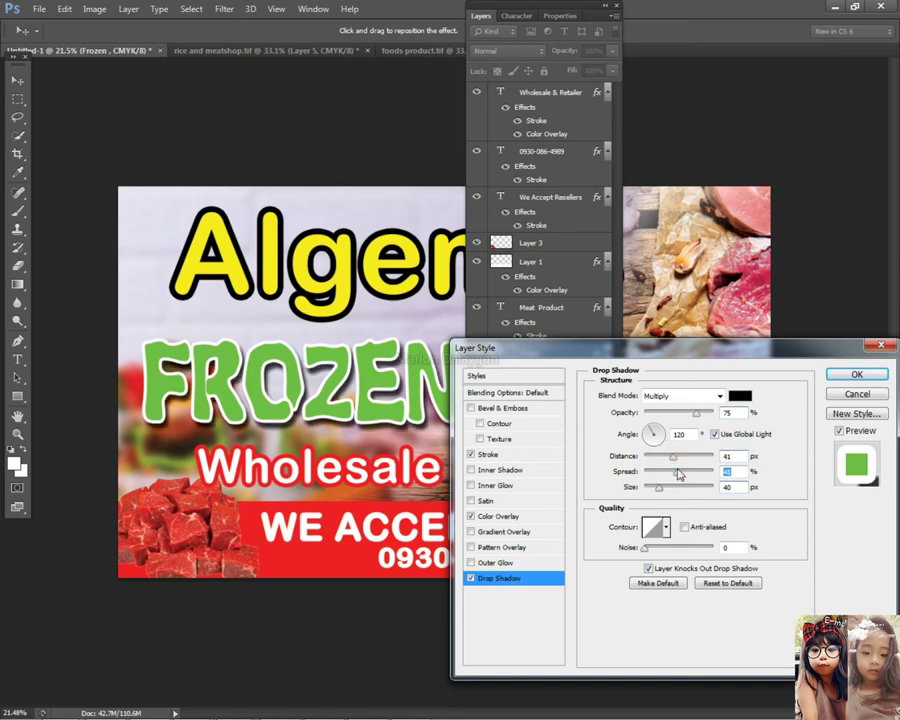
{"action": "left_click", "coordinate": [659, 490]}
{"action": "left_click", "coordinate": [857, 373]}
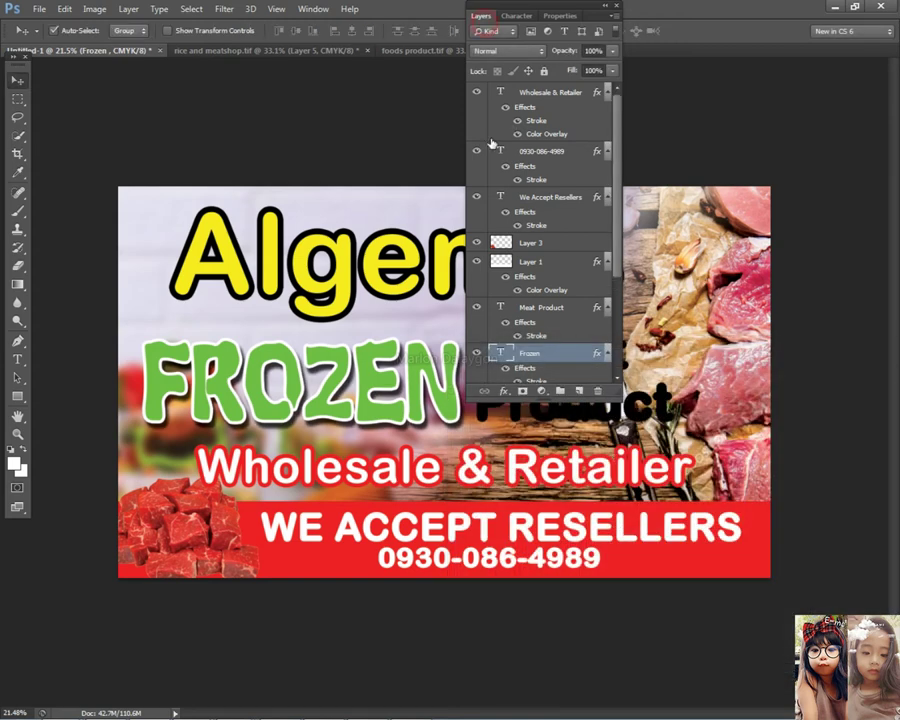
- Collapse the layer list and nudge the FROZEN text slightly upward
{"action": "double_click", "coordinate": [490, 15]}
{"action": "left_click", "coordinate": [488, 16]}
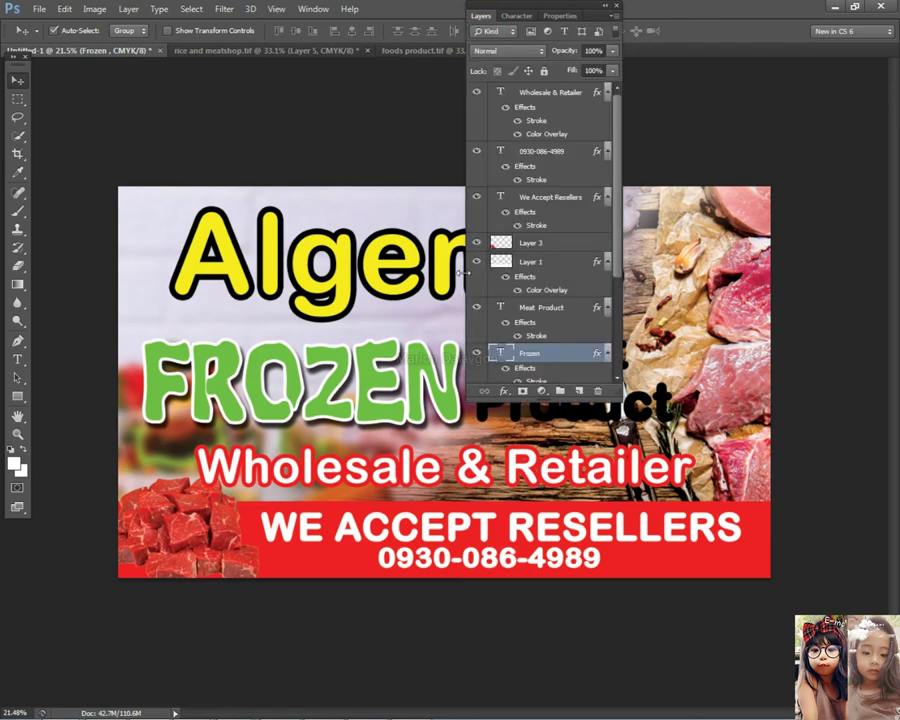
{"action": "double_click", "coordinate": [481, 17]}
{"action": "scroll", "coordinate": [462, 295], "scroll_direction": "up", "scroll_amount": 3}
{"action": "right_click", "coordinate": [380, 387]}
{"action": "left_click", "coordinate": [388, 393]}
{"action": "key", "text": "shift+Up"}
{"action": "key", "text": "shift+Up"}
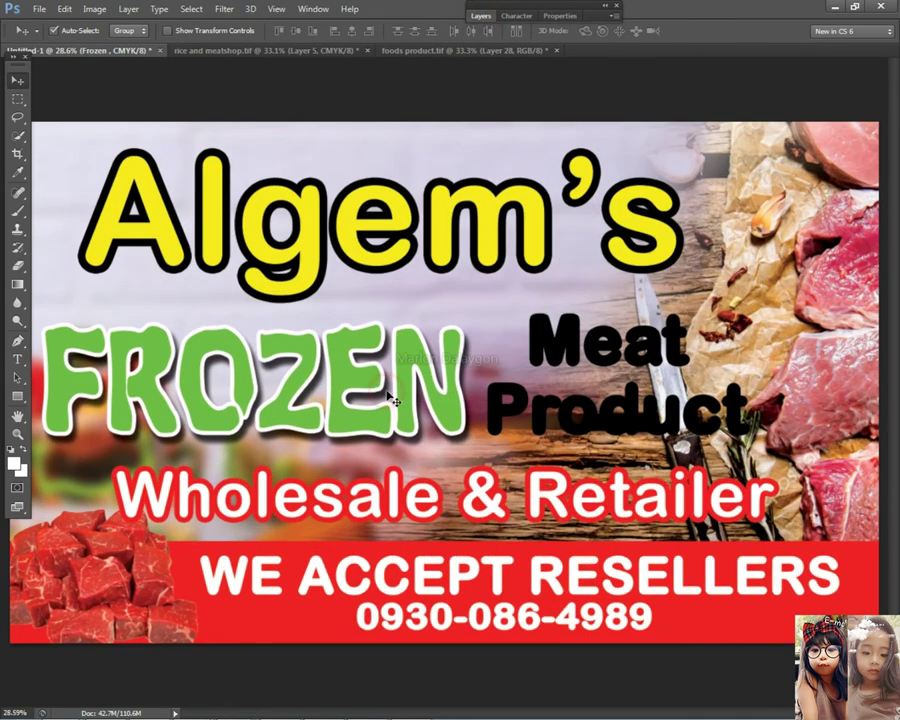
- Move the Meat Product text slightly right, away from FROZEN
{"action": "scroll", "coordinate": [433, 372], "scroll_direction": "down", "scroll_amount": 2}
{"action": "right_click", "coordinate": [548, 409]}
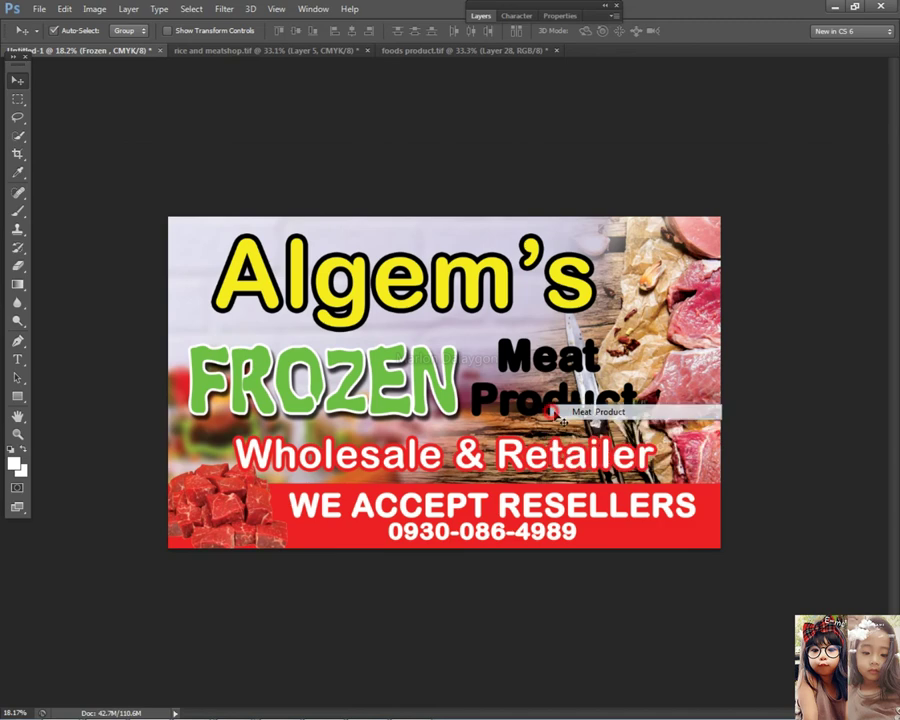
{"action": "left_click", "coordinate": [550, 412]}
{"action": "left_click_drag", "start_coordinate": [563, 415], "coordinate": [575, 415]}
- Stretch the FROZEN text horizontally toward Meat Product to about 102.5% of its width
{"action": "right_click", "coordinate": [400, 386]}
{"action": "left_click", "coordinate": [422, 392]}
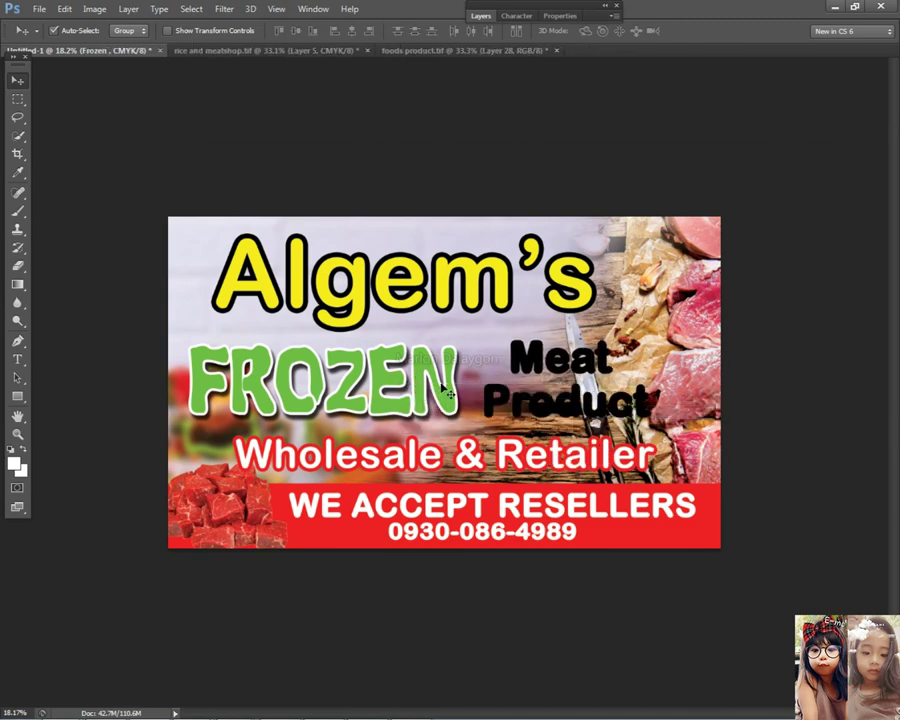
{"action": "key", "text": "ctrl+t"}
{"action": "left_click_drag", "start_coordinate": [473, 381], "coordinate": [481, 382]}
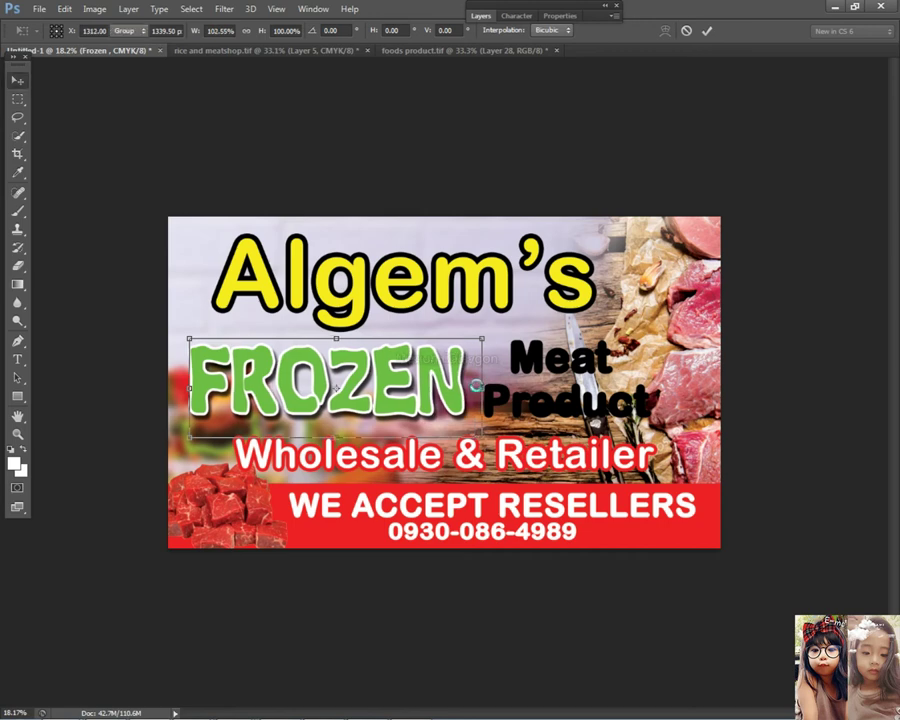
{"action": "key", "text": "Return"}
- Select all of the Meat Product text and try successive font families on it, from Arkona-Regular through Avalon
{"action": "scroll", "coordinate": [478, 390], "scroll_direction": "up", "scroll_amount": 2}
{"action": "right_click", "coordinate": [346, 376]}
{"action": "left_click", "coordinate": [385, 380]}
{"action": "right_click", "coordinate": [390, 370]}
{"action": "left_click", "coordinate": [420, 394]}
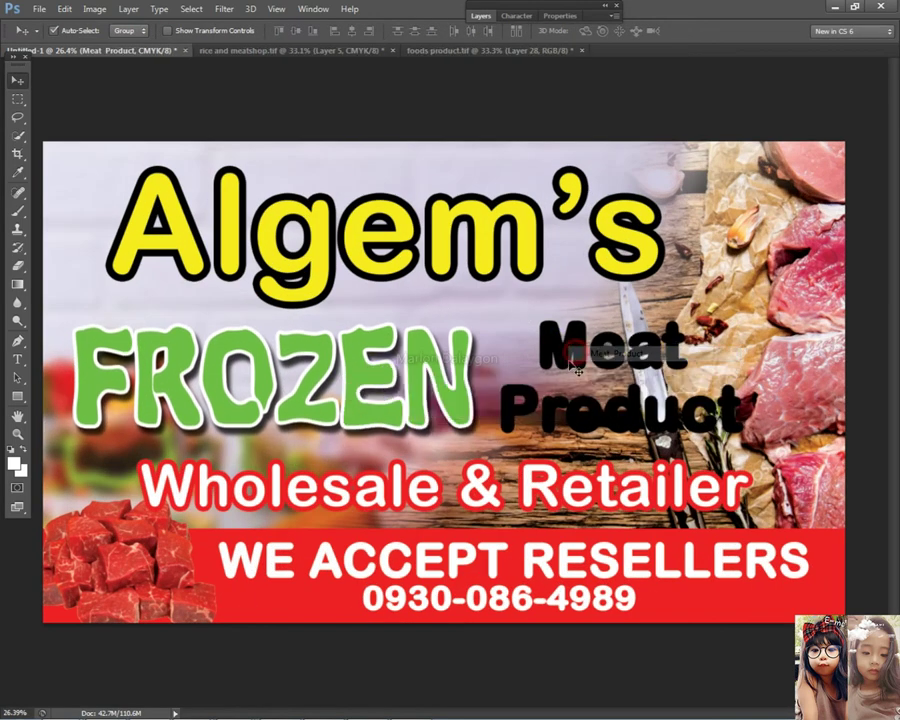
{"action": "left_click", "coordinate": [18, 360]}
{"action": "left_click", "coordinate": [564, 389]}
{"action": "key", "text": "ctrl+a"}
{"action": "double_click", "coordinate": [97, 30]}
{"action": "key", "text": "Down"}
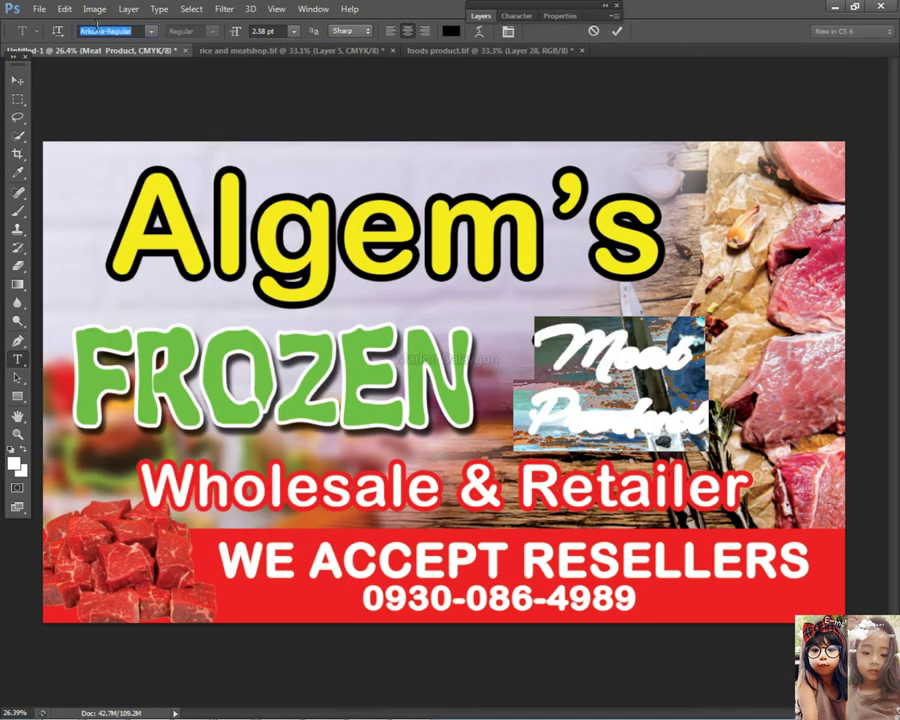
{"action": "scroll", "coordinate": [97, 27], "scroll_direction": "up", "scroll_amount": 1}
{"action": "scroll", "coordinate": [97, 27], "scroll_direction": "down", "scroll_amount": 3}
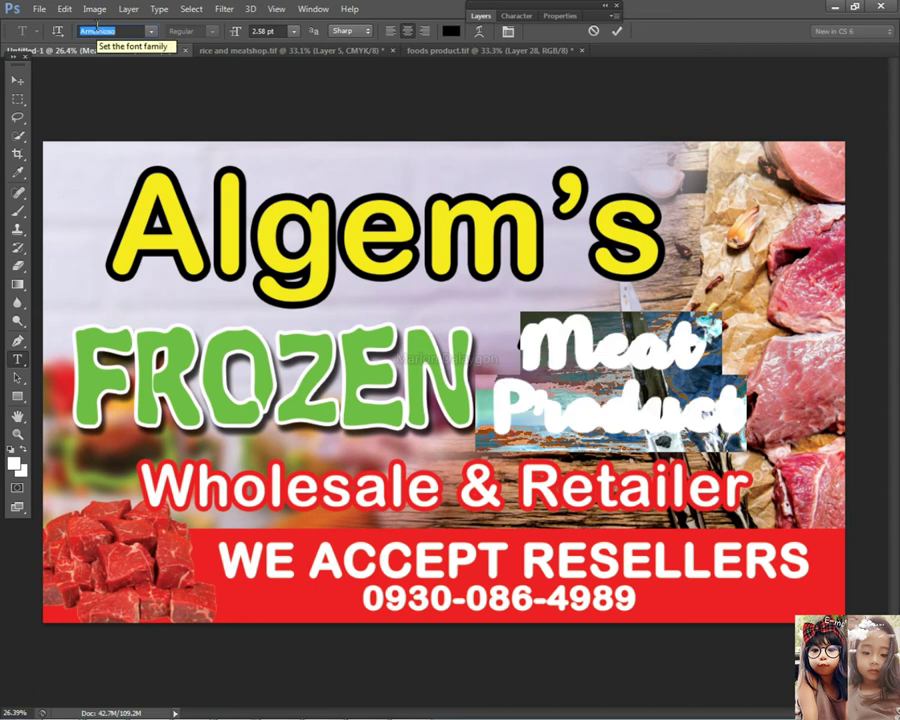
{"action": "scroll", "coordinate": [97, 30], "scroll_direction": "down", "scroll_amount": 4}
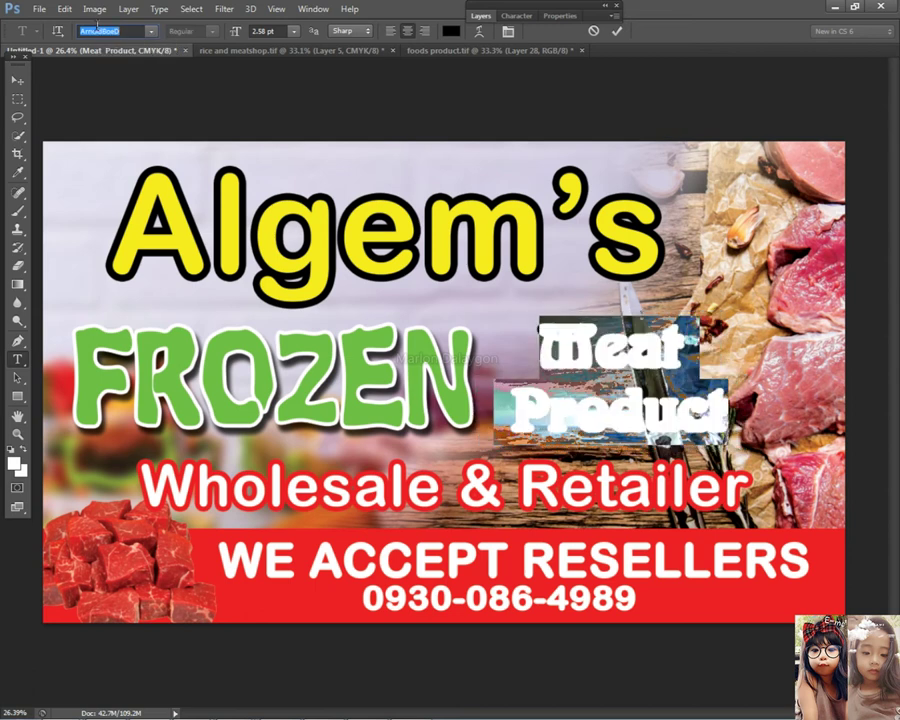
{"action": "scroll", "coordinate": [97, 27], "scroll_direction": "down", "scroll_amount": 4}
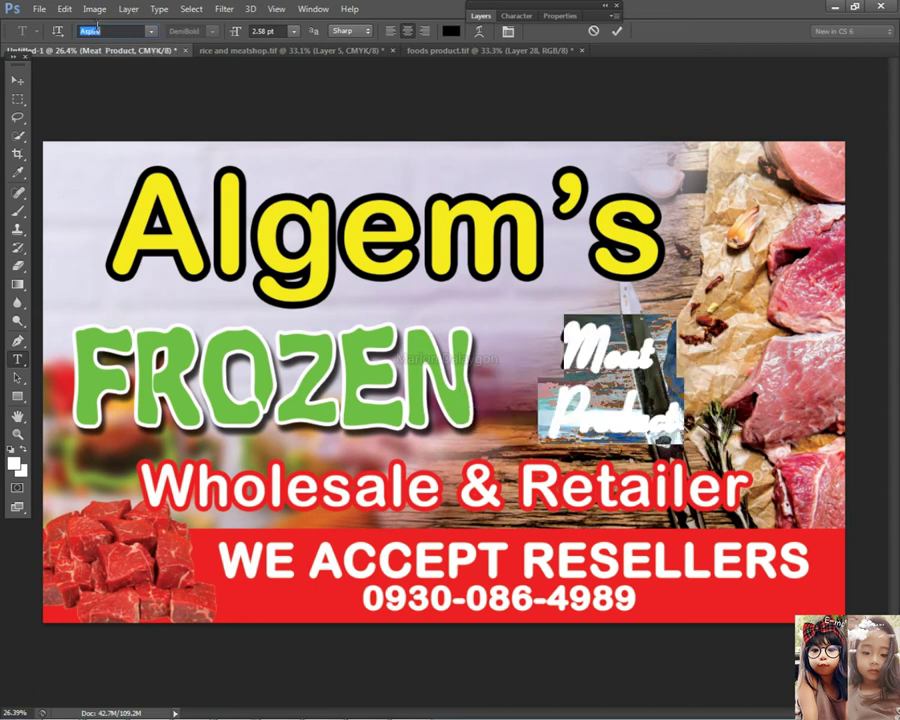
{"action": "scroll", "coordinate": [97, 27], "scroll_direction": "down", "scroll_amount": 3}
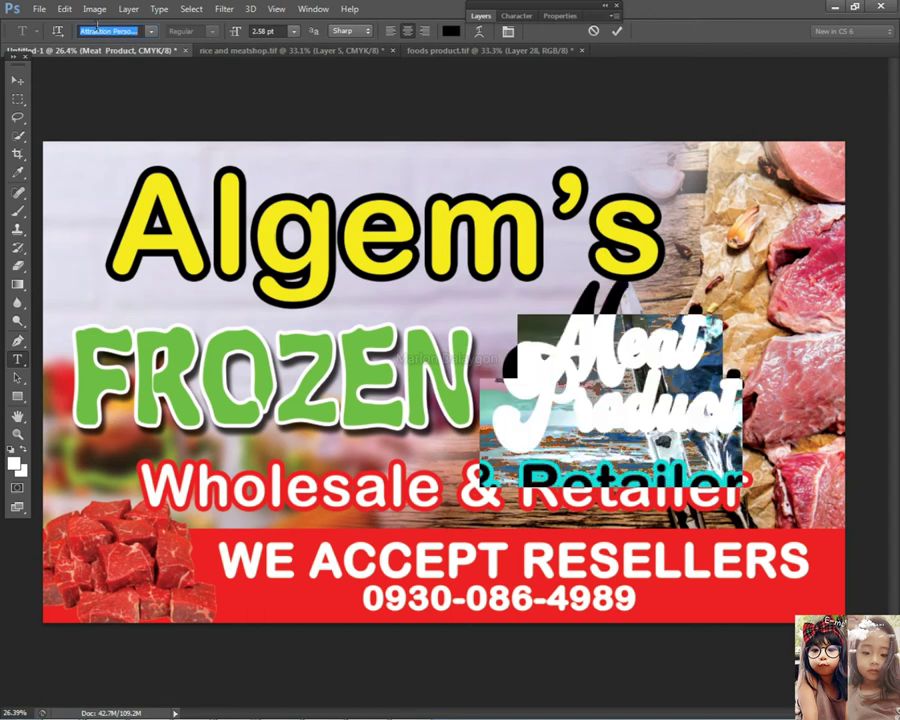
{"action": "scroll", "coordinate": [97, 27], "scroll_direction": "down", "scroll_amount": 2}
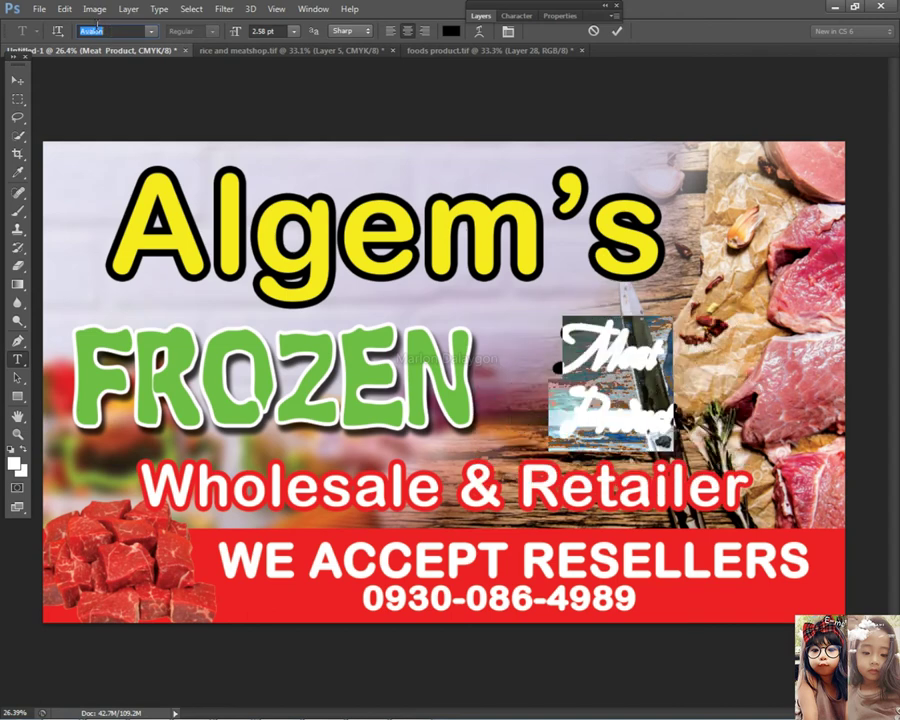
- Set the Meat Product text's font to AvantGarde Bk BT
{"action": "scroll", "coordinate": [97, 28], "scroll_direction": "down", "scroll_amount": 4}
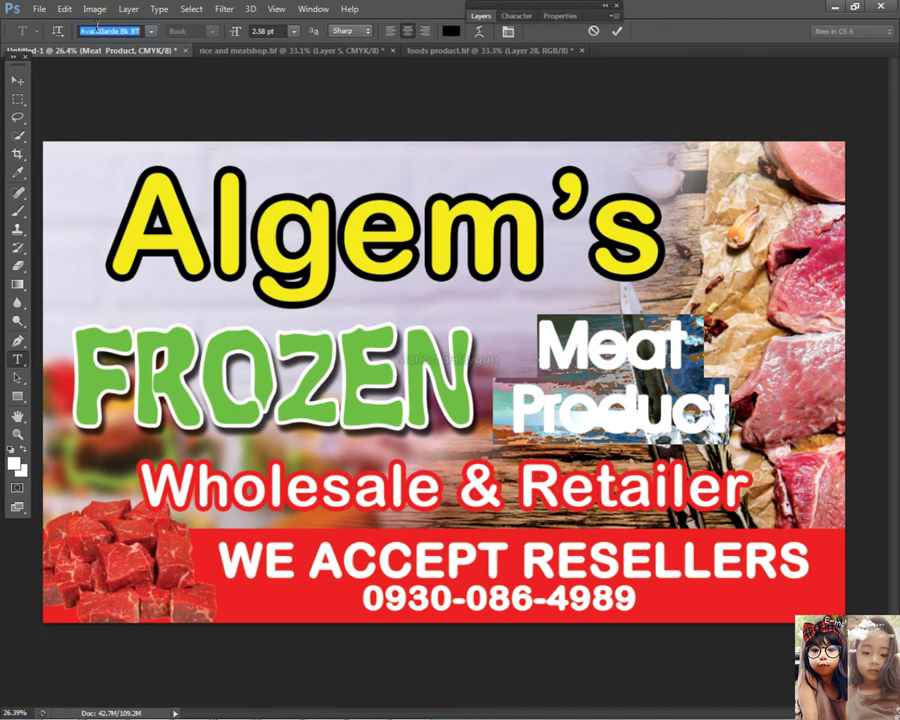
{"action": "scroll", "coordinate": [97, 28], "scroll_direction": "down", "scroll_amount": 1}
{"action": "scroll", "coordinate": [97, 28], "scroll_direction": "up", "scroll_amount": 1}
{"action": "left_click", "coordinate": [17, 79]}
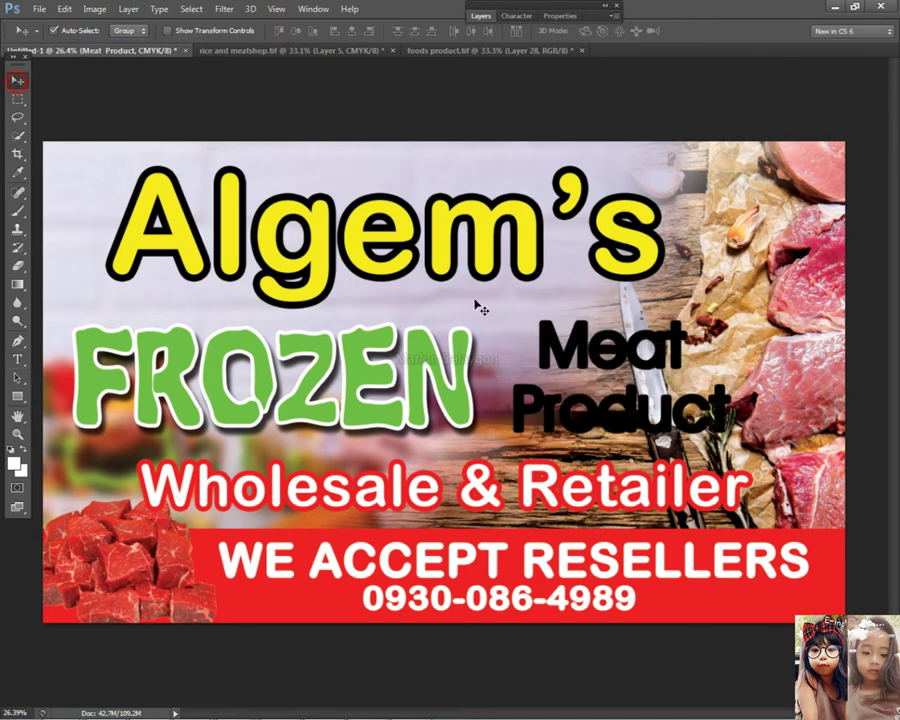
- Enlarge the Meat Product text and position it beside FROZEN, above the Wholesale & Retailer line
{"action": "left_click_drag", "start_coordinate": [646, 368], "coordinate": [636, 366]}
{"action": "scroll", "coordinate": [624, 362], "scroll_direction": "down", "scroll_amount": 2}
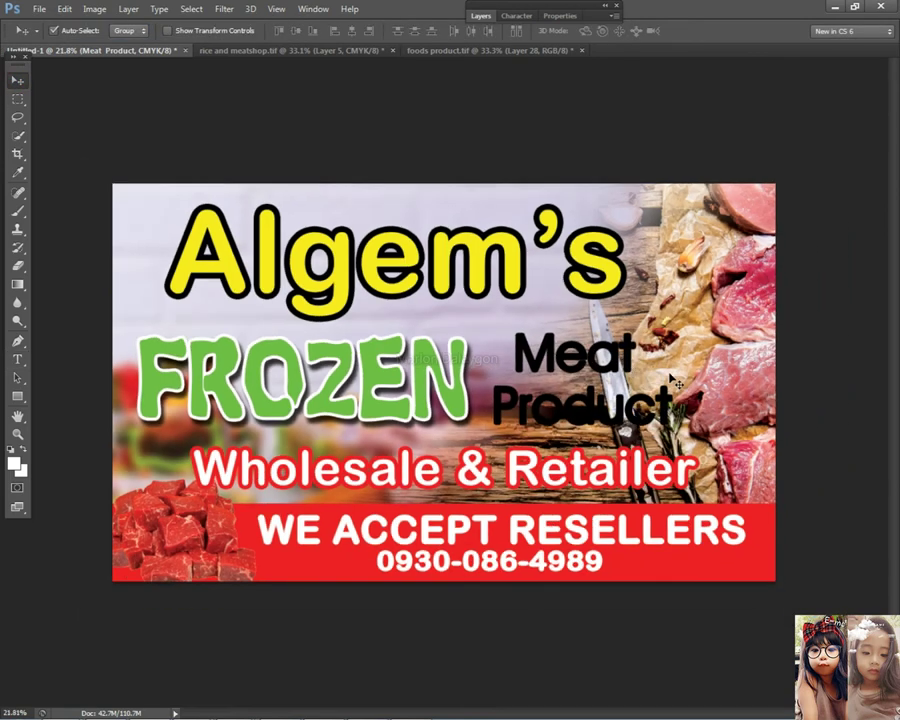
{"action": "key", "text": "ctrl+t"}
{"action": "left_click_drag", "start_coordinate": [662, 331], "coordinate": [692, 331]}
{"action": "left_click_drag", "start_coordinate": [620, 371], "coordinate": [583, 361]}
{"action": "left_click_drag", "start_coordinate": [665, 420], "coordinate": [695, 441]}
{"action": "left_click_drag", "start_coordinate": [640, 408], "coordinate": [657, 406]}
{"action": "key", "text": "Return"}
- Nudge the FROZEN text slightly right, toward Meat Product
{"action": "right_click", "coordinate": [403, 379]}
{"action": "left_click", "coordinate": [421, 392]}
{"action": "key", "text": "shift+Right"}
{"action": "key", "text": "shift+Right"}
{"action": "key", "text": "shift+Right"}
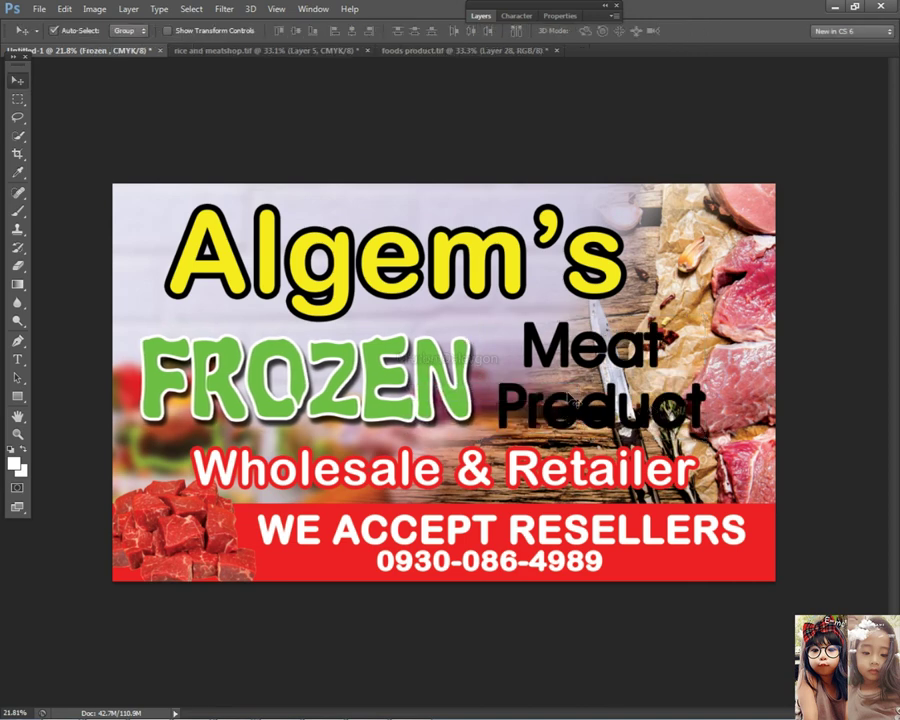
- Apply a red Color Overlay to the Meat Product text layer
{"action": "right_click", "coordinate": [565, 393]}
{"action": "left_click", "coordinate": [590, 407]}
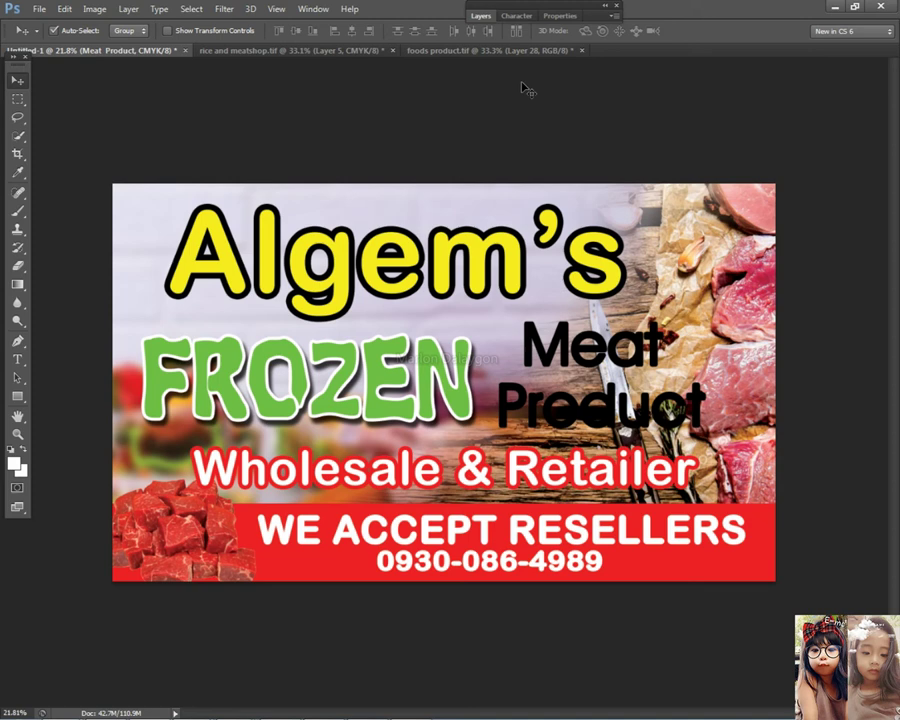
{"action": "scroll", "coordinate": [613, 106], "scroll_direction": "down", "scroll_amount": 4}
{"action": "right_click", "coordinate": [569, 402]}
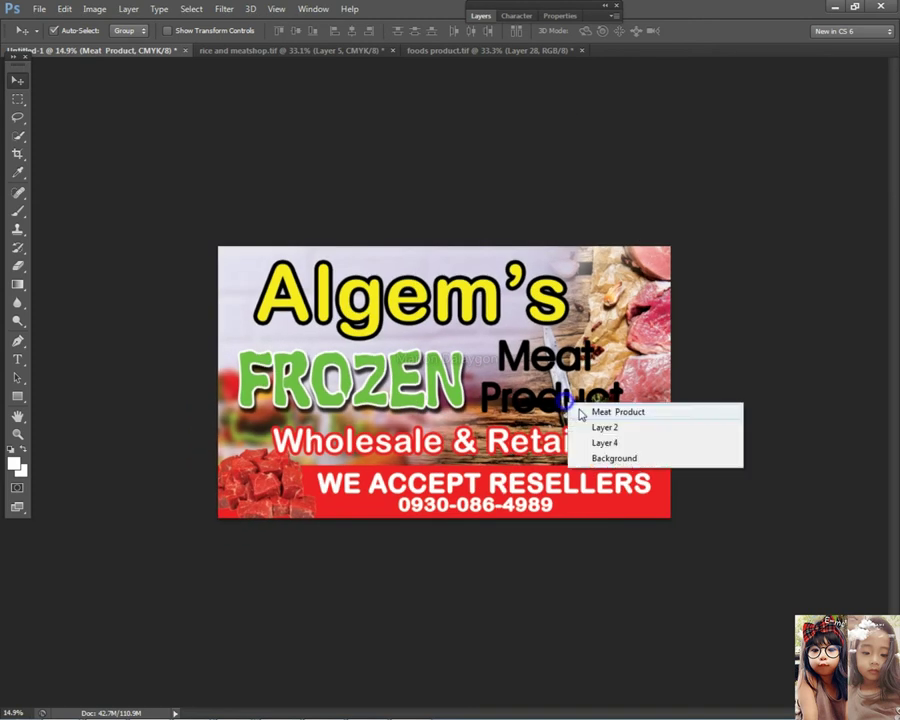
{"action": "left_click", "coordinate": [583, 412]}
{"action": "left_click", "coordinate": [480, 16]}
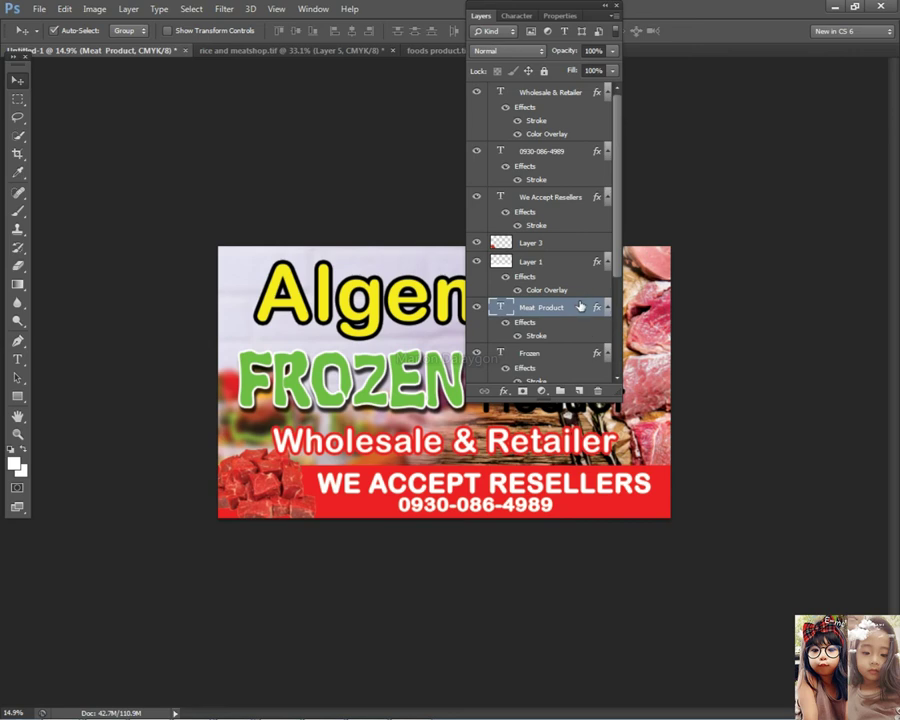
{"action": "double_click", "coordinate": [576, 303]}
{"action": "left_click", "coordinate": [498, 515]}
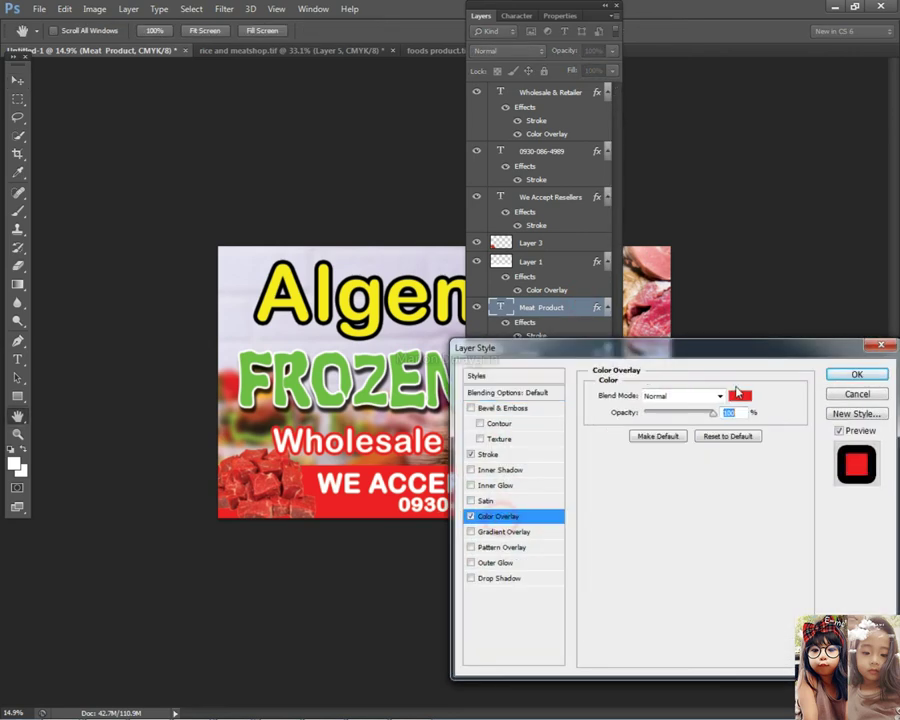
- Change the Meat Product text's stroke color to white (ffffff) and apply the layer style
{"action": "left_click", "coordinate": [489, 454]}
{"action": "left_click", "coordinate": [625, 491]}
{"action": "left_click_drag", "start_coordinate": [320, 270], "coordinate": [270, 187]}
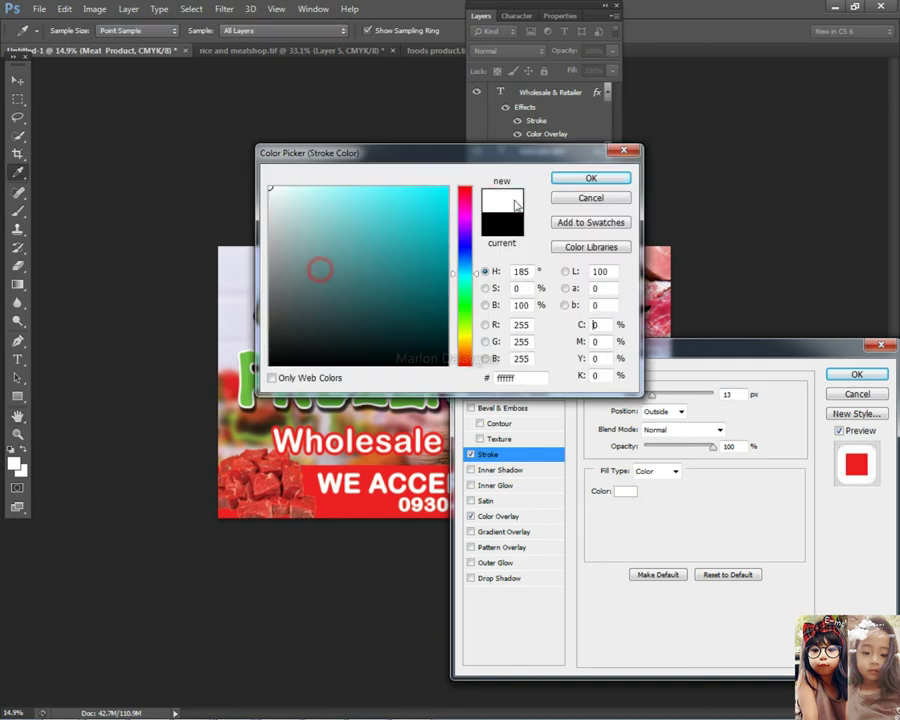
{"action": "left_click", "coordinate": [591, 179]}
{"action": "left_click", "coordinate": [855, 375]}
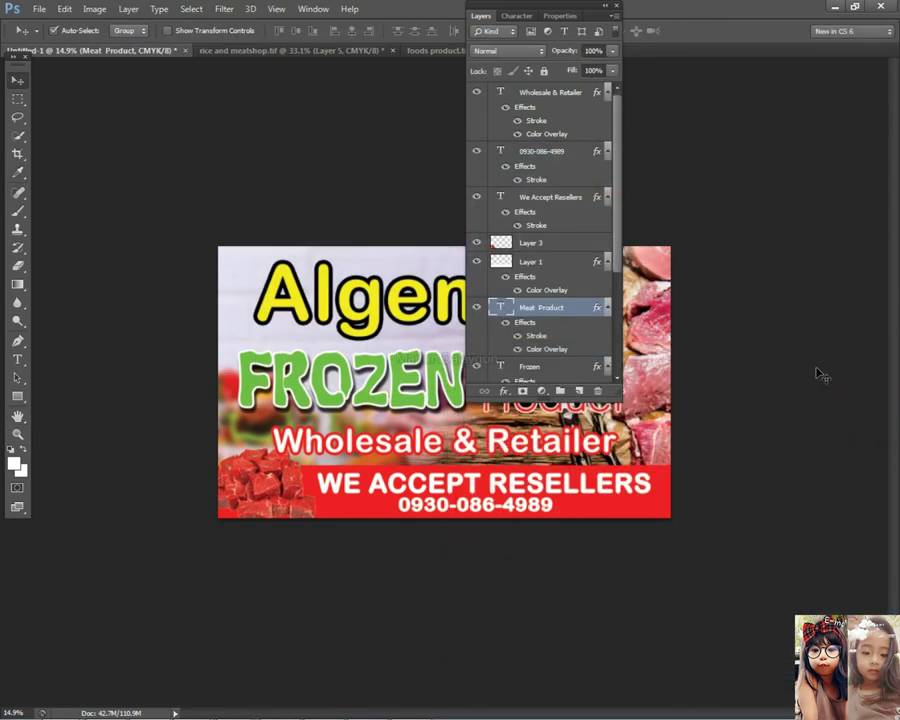
- Change the Meat Product text's font to Vani Bold
{"action": "left_click_drag", "start_coordinate": [591, 19], "coordinate": [751, 48]}
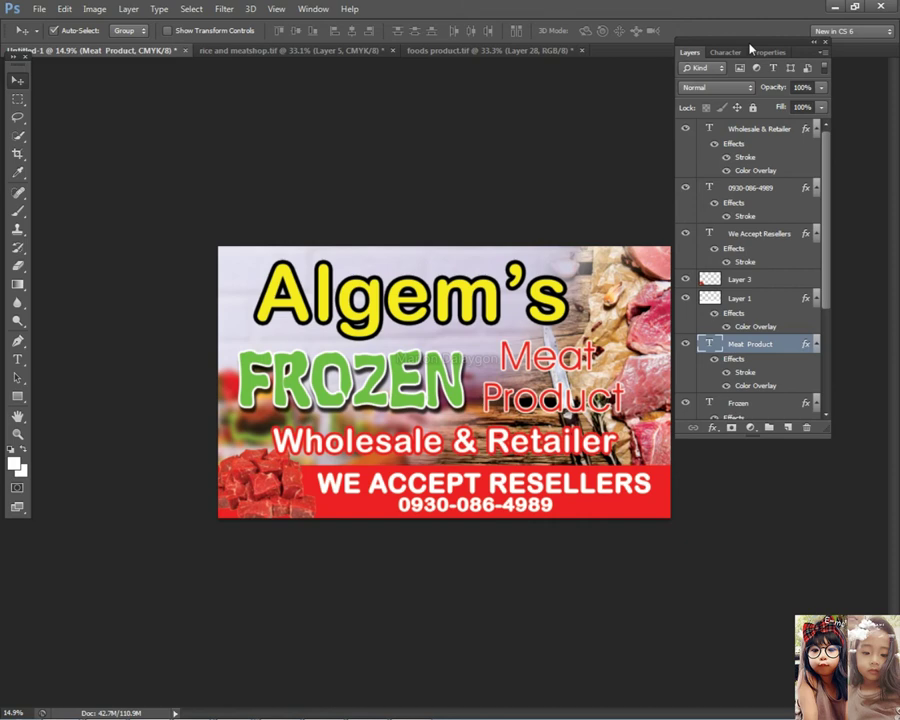
{"action": "double_click", "coordinate": [712, 343]}
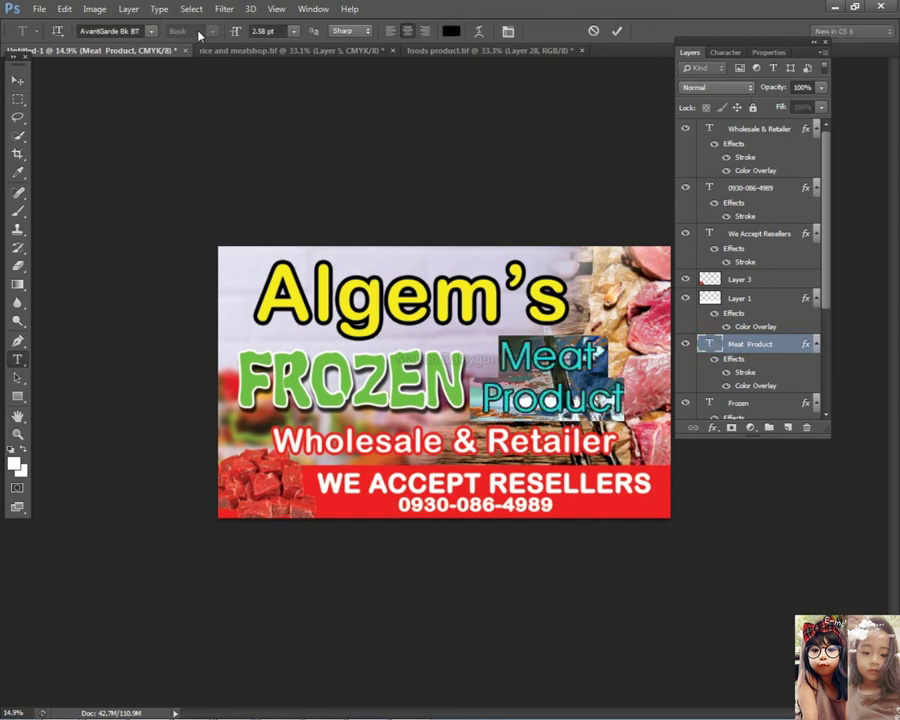
{"action": "left_click", "coordinate": [151, 31]}
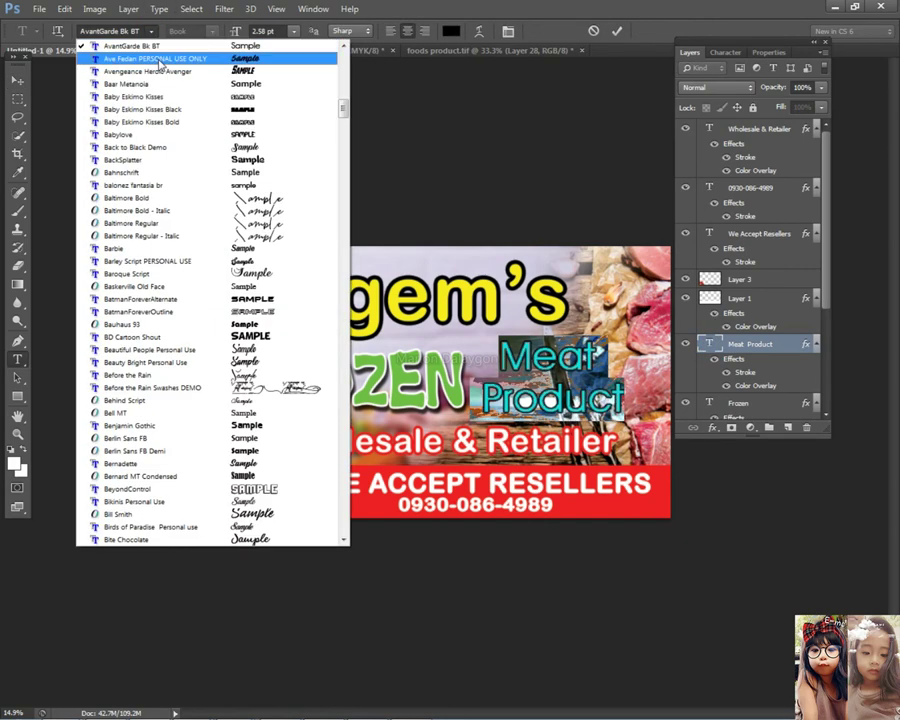
{"action": "scroll", "coordinate": [170, 100], "scroll_direction": "up", "scroll_amount": 1}
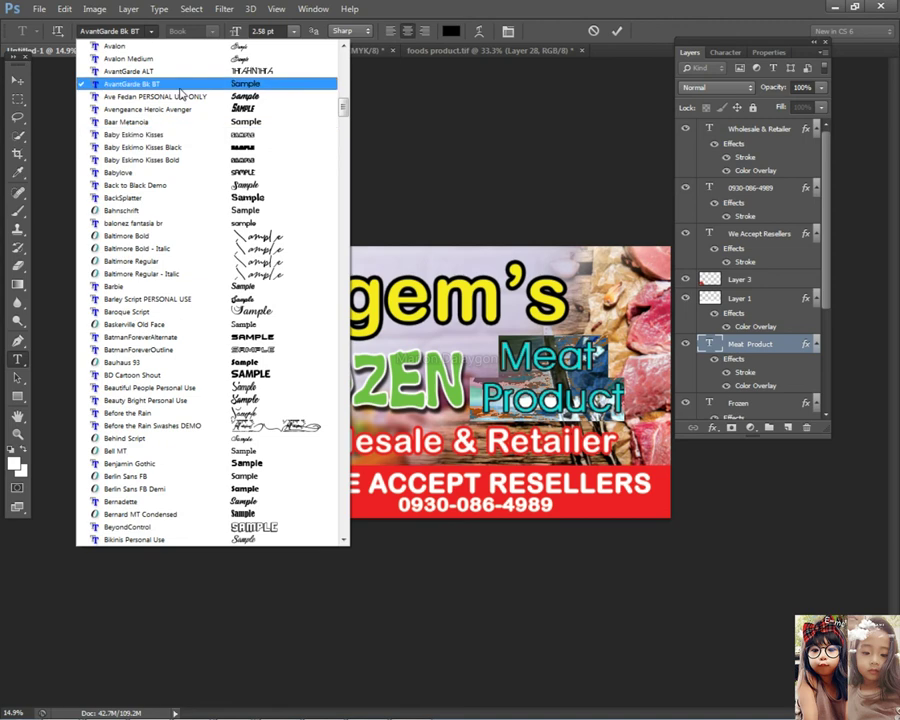
{"action": "left_click", "coordinate": [113, 28]}
{"action": "left_click", "coordinate": [112, 28]}
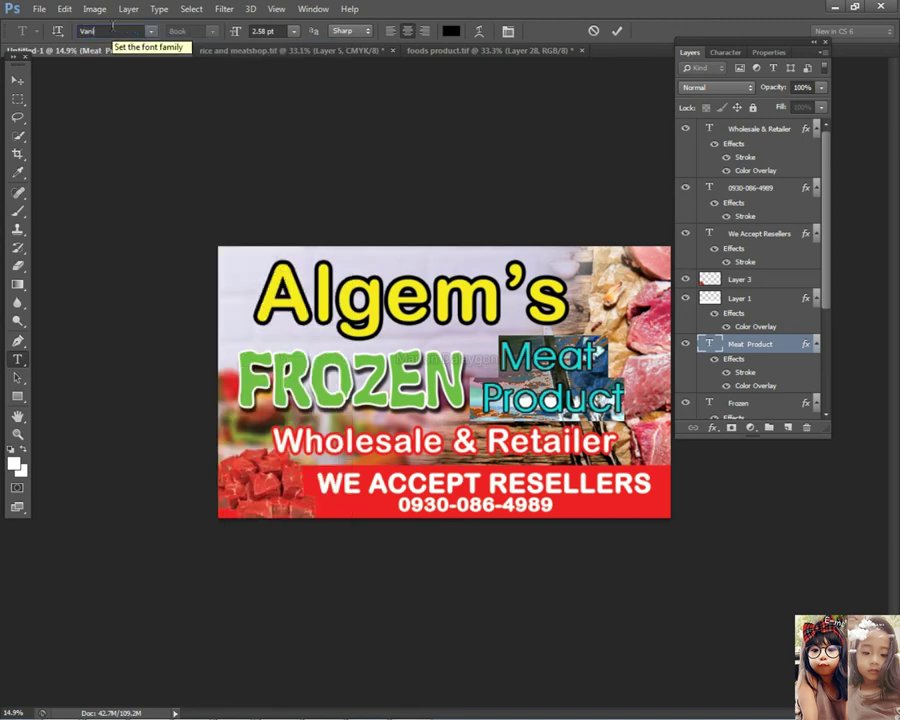
{"action": "type", "text": "Vani"}
{"action": "key", "text": "Return"}
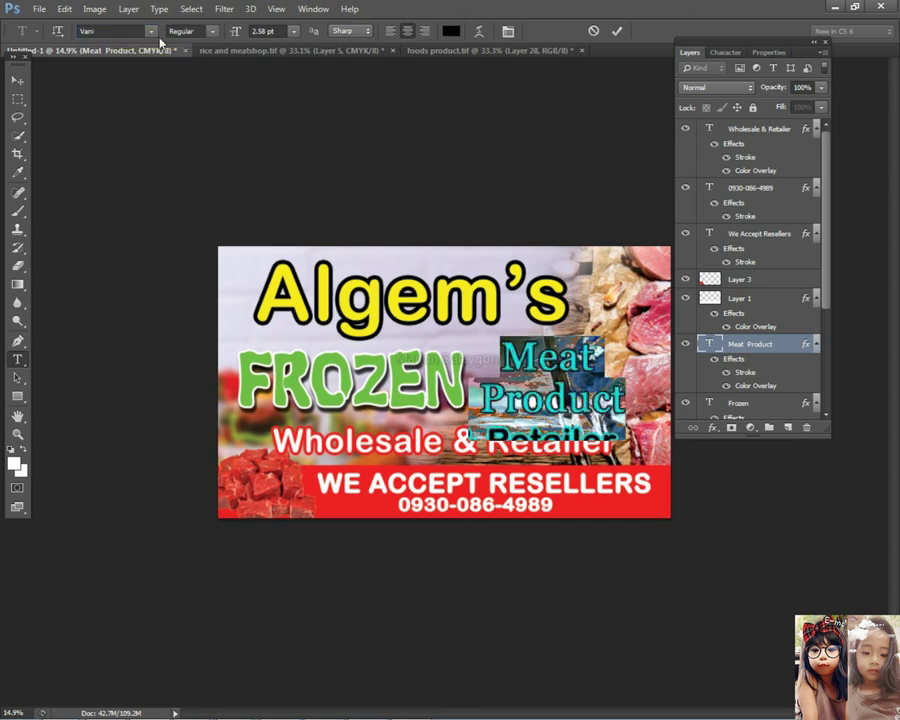
{"action": "left_click", "coordinate": [205, 31]}
{"action": "left_click", "coordinate": [215, 53]}
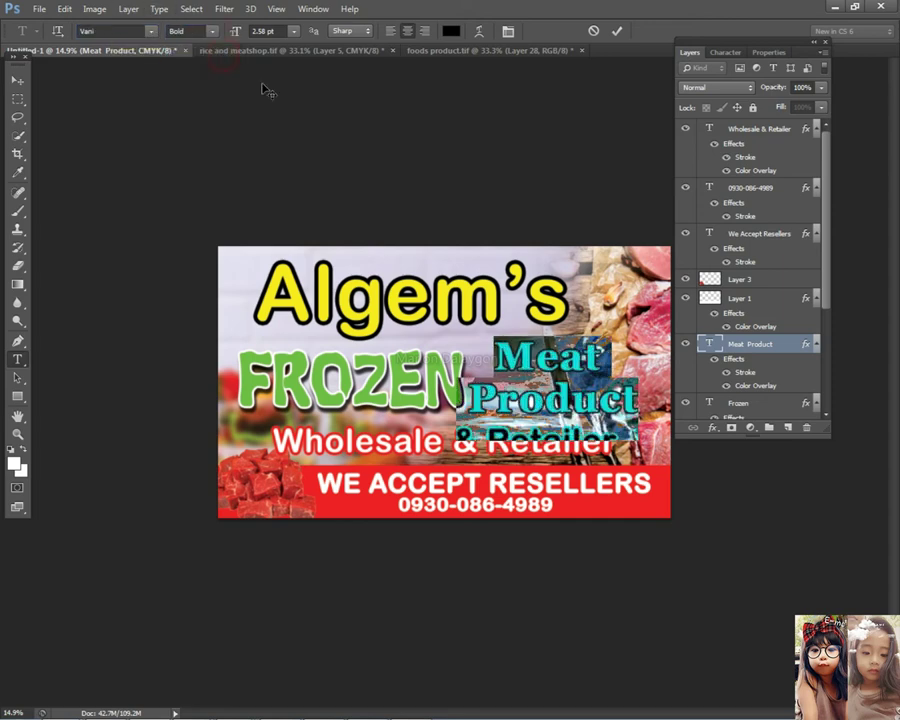
{"action": "left_click", "coordinate": [18, 81]}
- Scale the Meat Product text down proportionally to about 94.6%, keeping it beside FROZEN
{"action": "scroll", "coordinate": [528, 308], "scroll_direction": "up", "scroll_amount": 1}
{"action": "left_click_drag", "start_coordinate": [568, 399], "coordinate": [219, 367]}
{"action": "scroll", "coordinate": [607, 397], "scroll_direction": "up", "scroll_amount": 3}
{"action": "scroll", "coordinate": [549, 392], "scroll_direction": "up", "scroll_amount": 4}
{"action": "left_click_drag", "start_coordinate": [334, 370], "coordinate": [345, 378]}
{"action": "key", "text": "ctrl+t"}
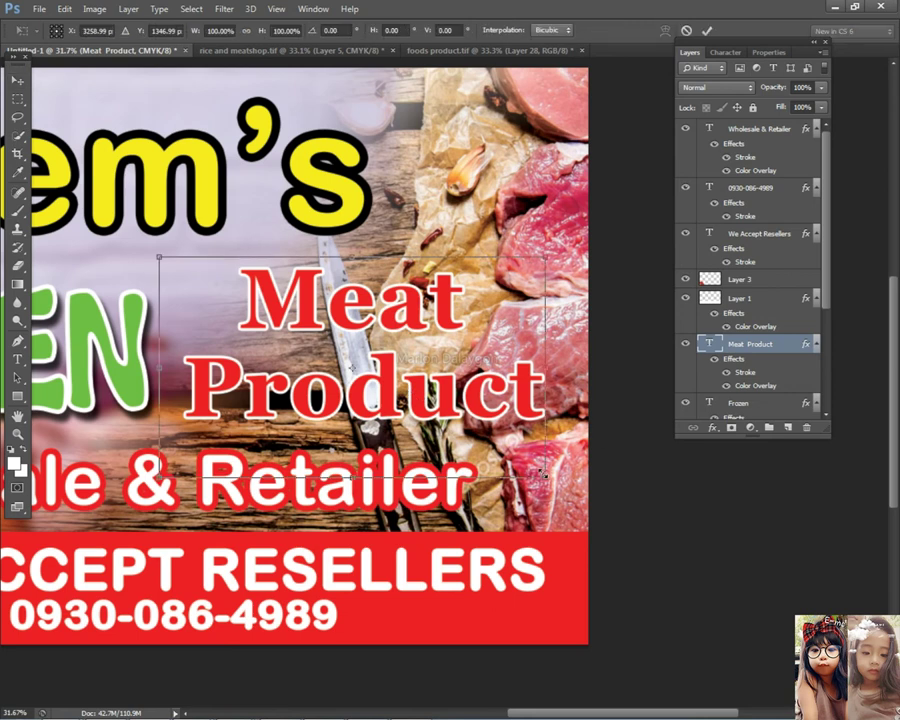
{"action": "left_click_drag", "start_coordinate": [543, 481], "coordinate": [525, 410]}
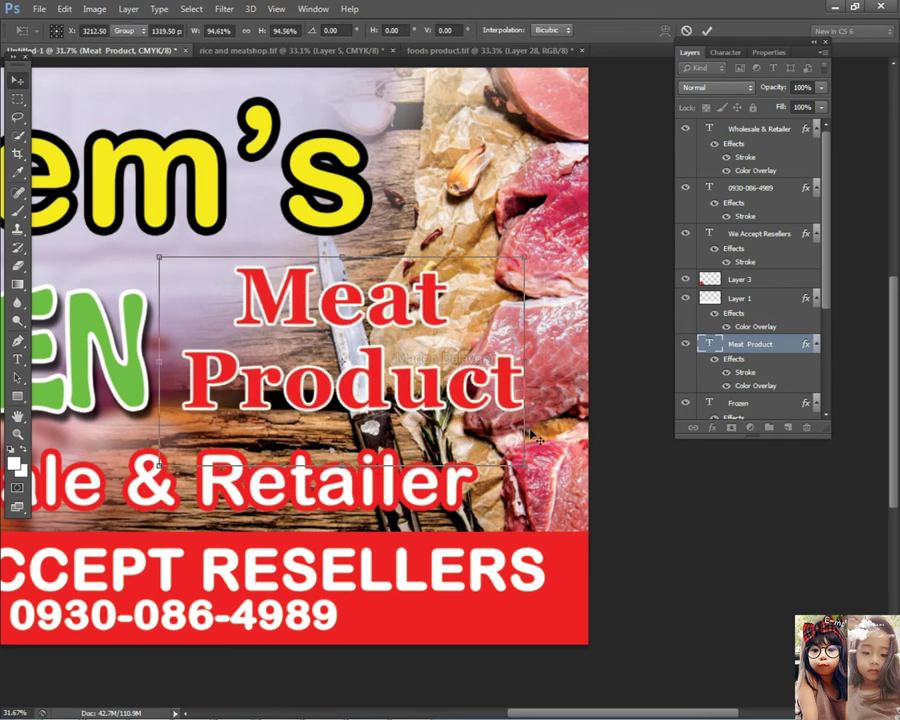
{"action": "key", "text": "Return"}
- Select the Background layer and draw a rectangular marquee closely around the Meat Product text
{"action": "right_click", "coordinate": [507, 293]}
{"action": "left_click", "coordinate": [545, 324]}
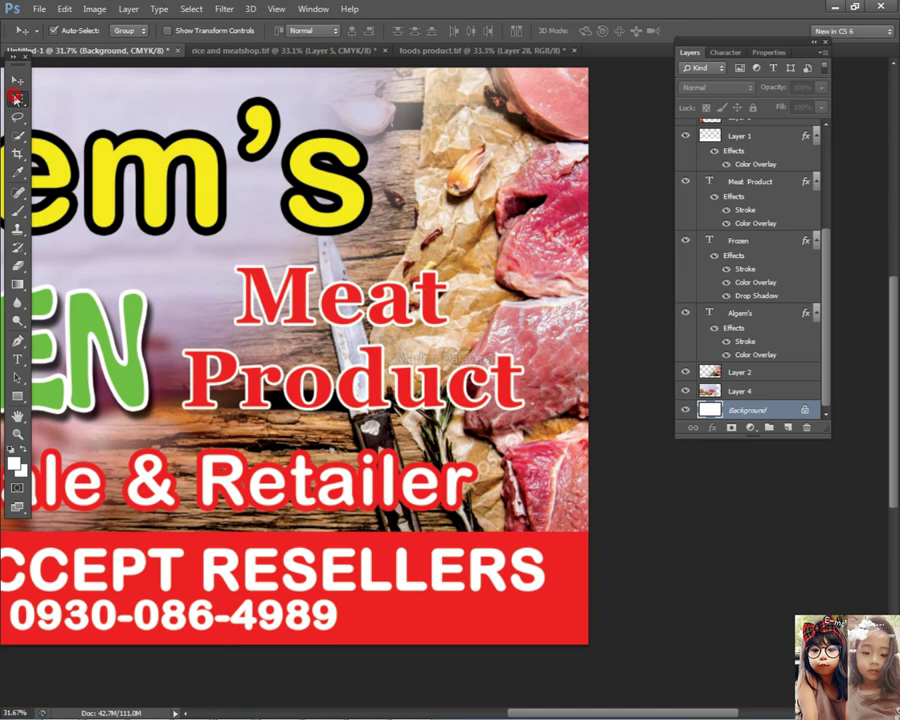
{"action": "key", "text": "m"}
{"action": "left_click_drag", "start_coordinate": [175, 262], "coordinate": [385, 355]}
{"action": "left_click_drag", "start_coordinate": [487, 386], "coordinate": [532, 420]}
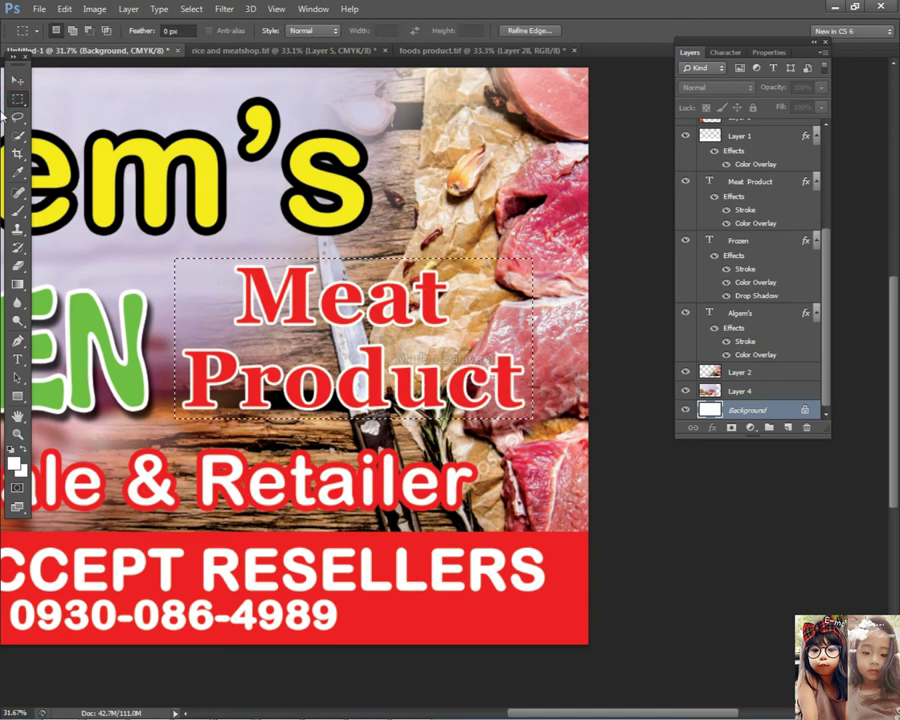
- Copy the marquee area of the white Background to a new layer and bring that layer to the front
{"action": "left_click", "coordinate": [17, 79]}
{"action": "right_click", "coordinate": [464, 121]}
{"action": "left_click", "coordinate": [520, 144]}
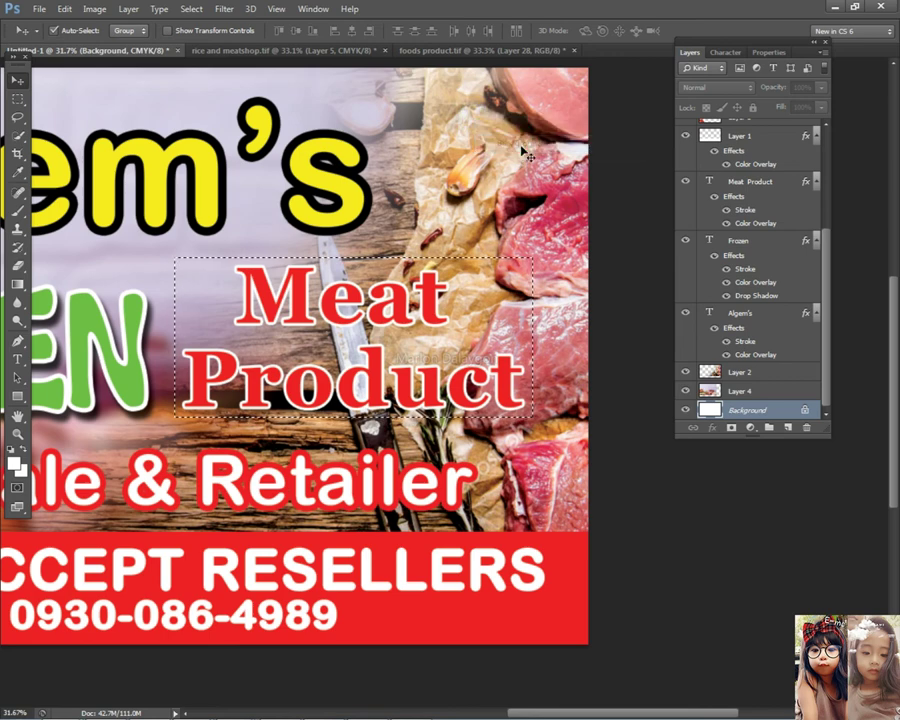
{"action": "key", "text": "ctrl+j"}
{"action": "left_click", "coordinate": [128, 9]}
{"action": "mouse_move", "coordinate": [200, 336]}
{"action": "left_click", "coordinate": [376, 335]}
- Bring the Meat Product text layer to the front, above the white rectangle
{"action": "right_click", "coordinate": [391, 326]}
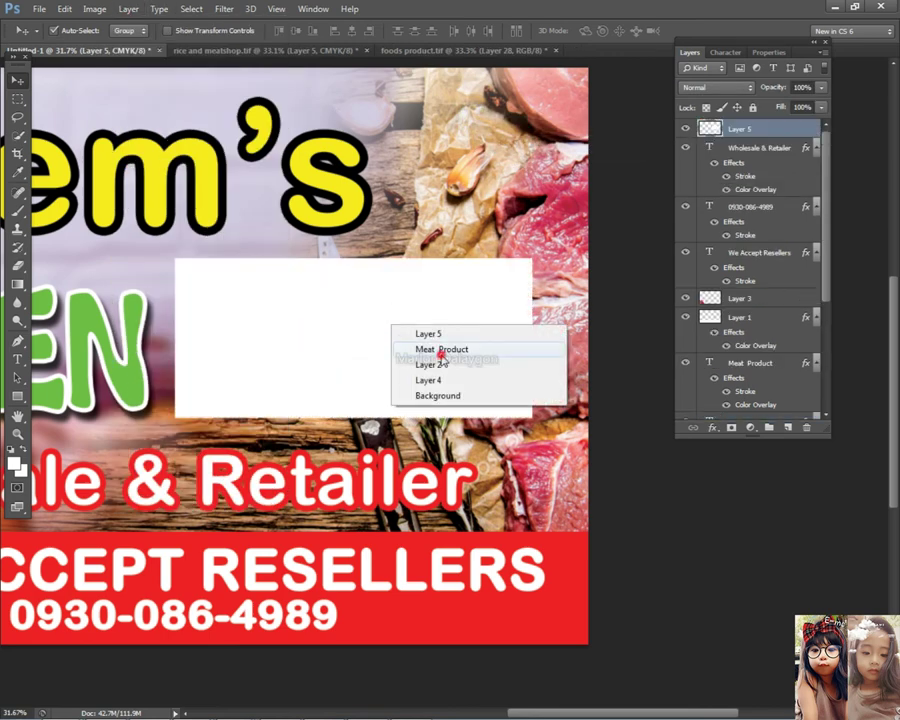
{"action": "left_click", "coordinate": [436, 349]}
{"action": "left_click", "coordinate": [128, 9]}
{"action": "mouse_move", "coordinate": [182, 335]}
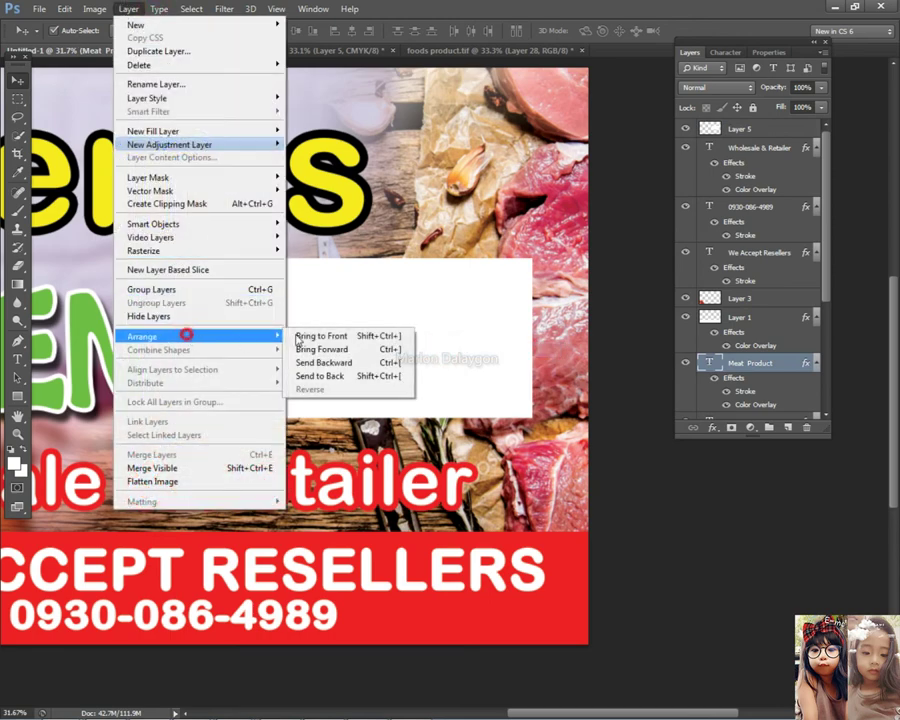
{"action": "left_click", "coordinate": [325, 279]}
{"action": "key", "text": "ctrl+0"}
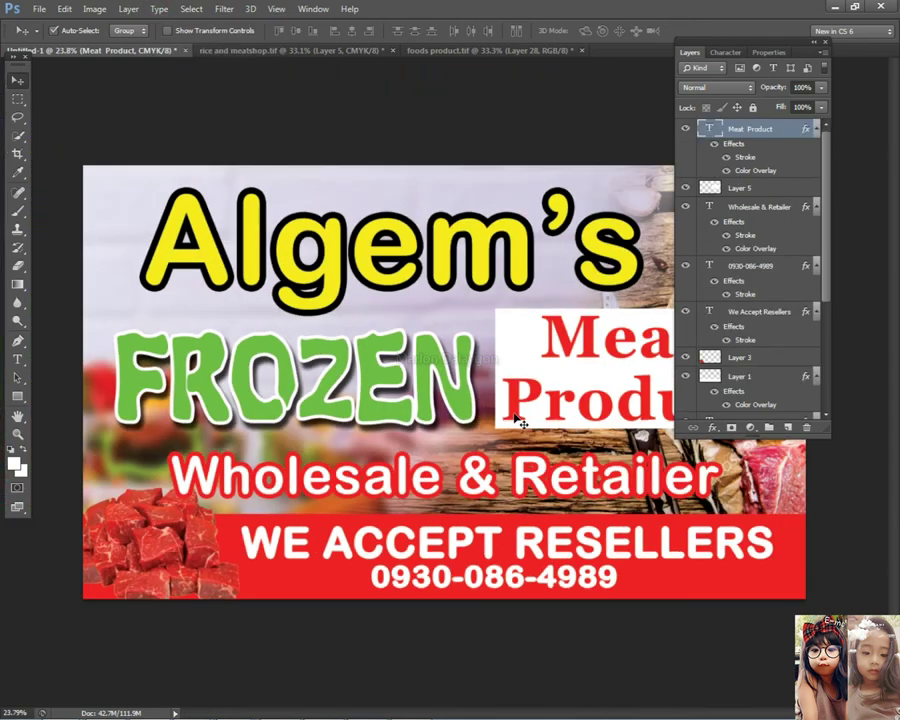
- Set the opacity of the white rectangle behind Meat Product (Layer 5) to 44%
{"action": "double_click", "coordinate": [683, 52]}
{"action": "key", "text": "ctrl+0"}
{"action": "right_click", "coordinate": [682, 328]}
{"action": "right_click", "coordinate": [745, 308]}
{"action": "left_click", "coordinate": [758, 314]}
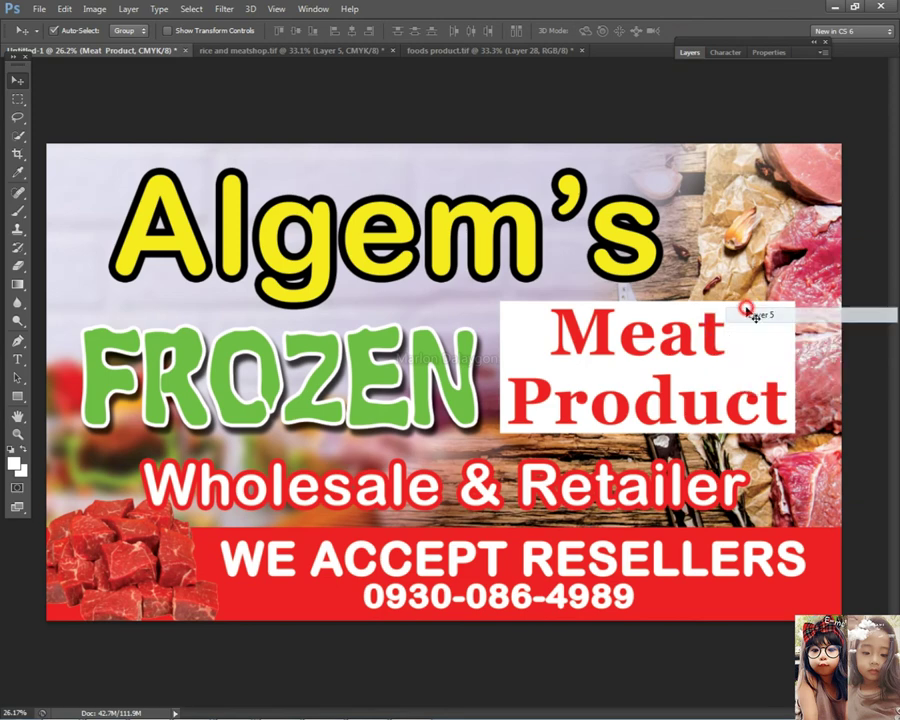
{"action": "left_click", "coordinate": [690, 52]}
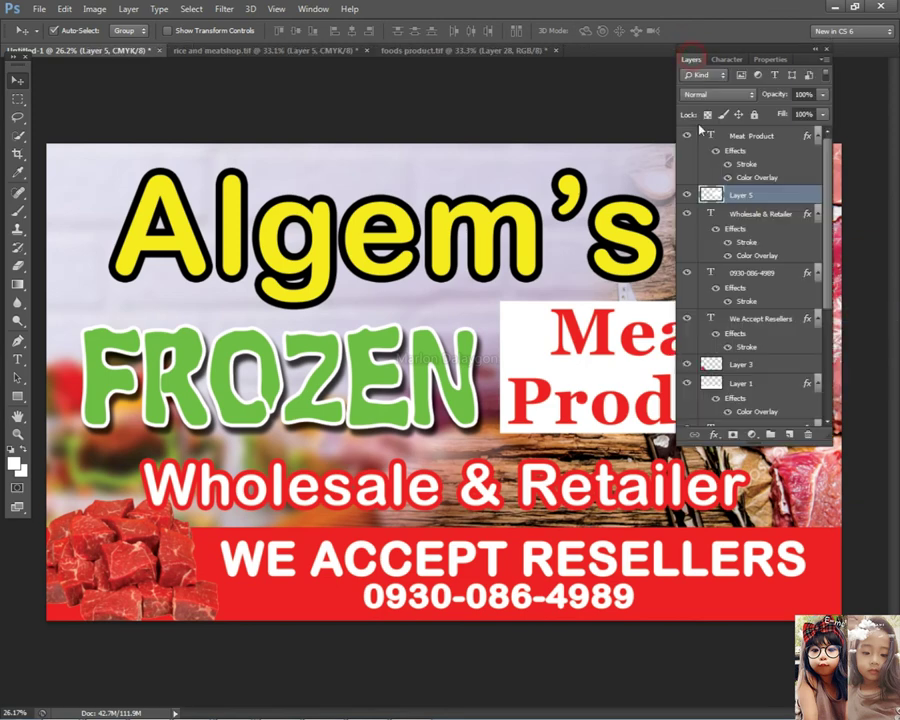
{"action": "double_click", "coordinate": [803, 194]}
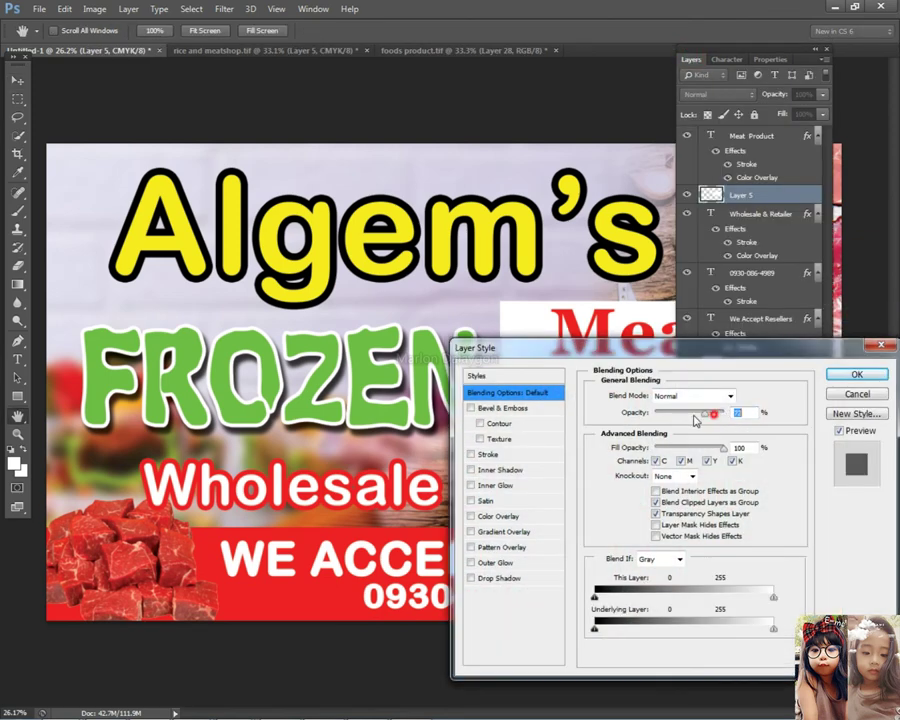
{"action": "left_click", "coordinate": [693, 415]}
{"action": "left_click_drag", "start_coordinate": [690, 419], "coordinate": [685, 419]}
{"action": "left_click", "coordinate": [857, 374]}
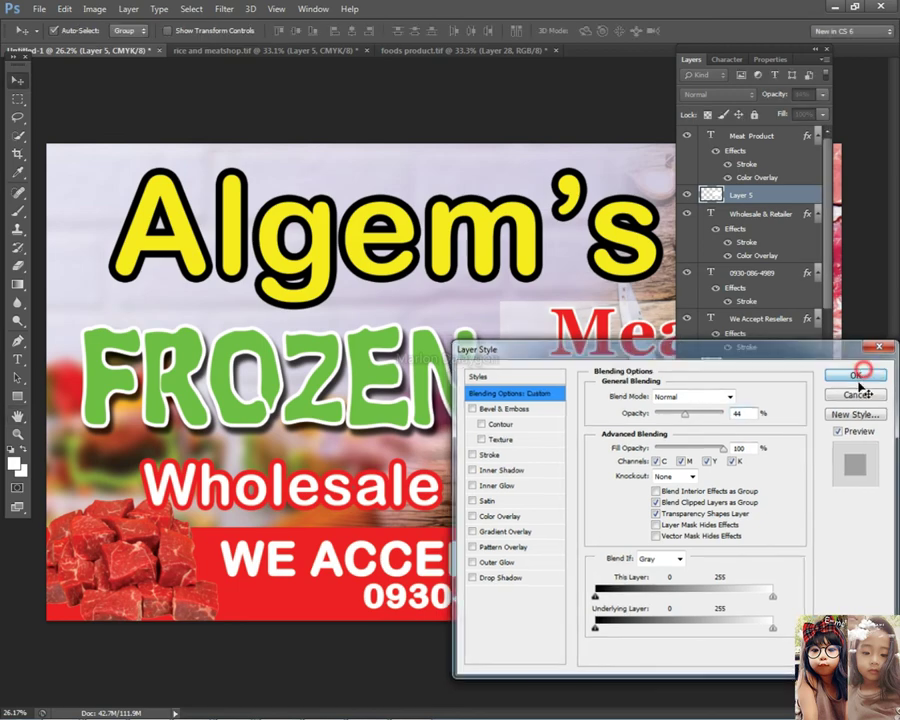
- Add a Drop Shadow to the Meat Product text layer with a distance of about 23 px
{"action": "double_click", "coordinate": [686, 62]}
{"action": "scroll", "coordinate": [762, 340], "scroll_direction": "up", "scroll_amount": 2}
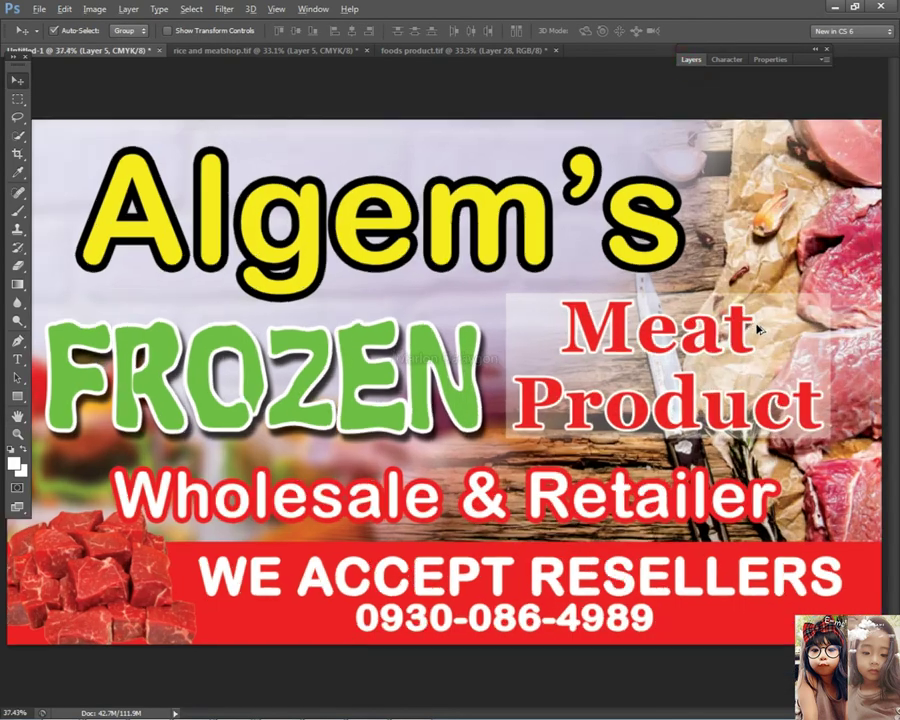
{"action": "left_click_drag", "start_coordinate": [768, 349], "coordinate": [579, 342]}
{"action": "right_click", "coordinate": [385, 342]}
{"action": "left_click", "coordinate": [420, 347]}
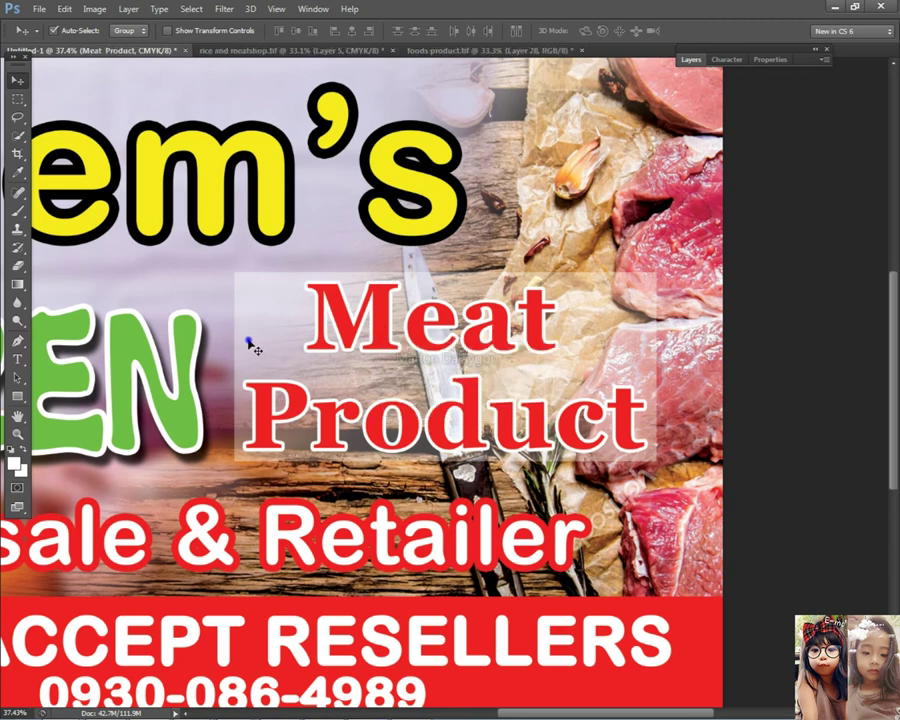
{"action": "scroll", "coordinate": [270, 350], "scroll_direction": "down", "scroll_amount": 1}
{"action": "left_click", "coordinate": [689, 60]}
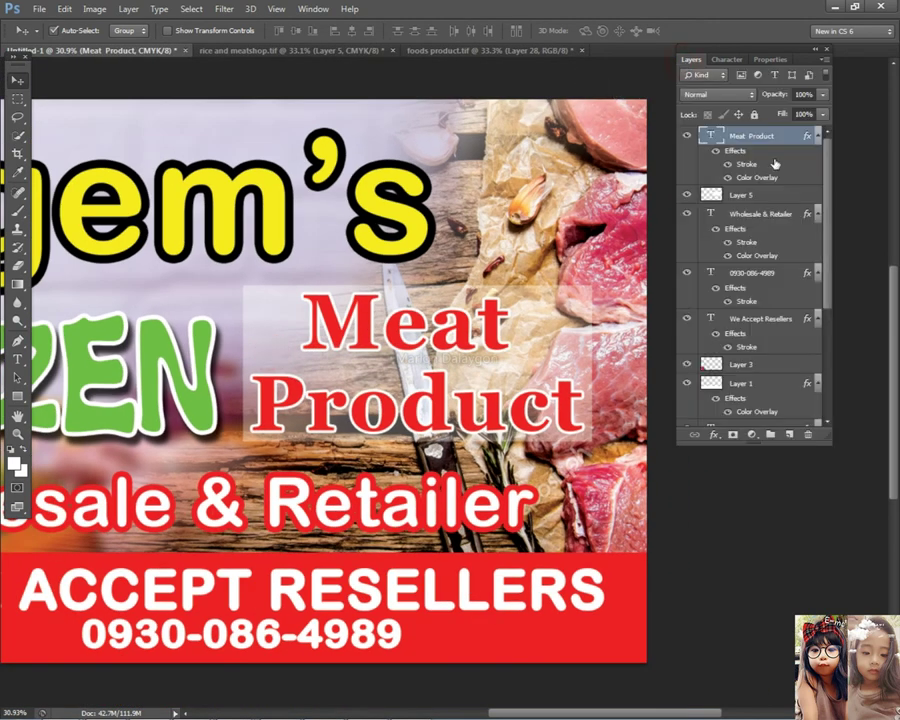
{"action": "double_click", "coordinate": [795, 139]}
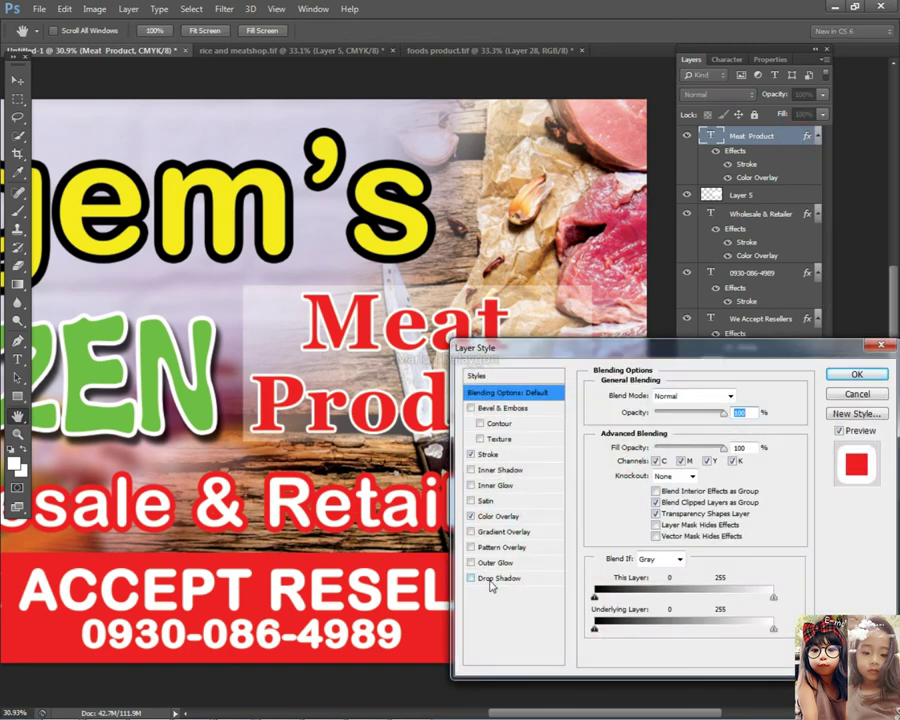
{"action": "left_click", "coordinate": [497, 578]}
{"action": "left_click_drag", "start_coordinate": [654, 457], "coordinate": [662, 463]}
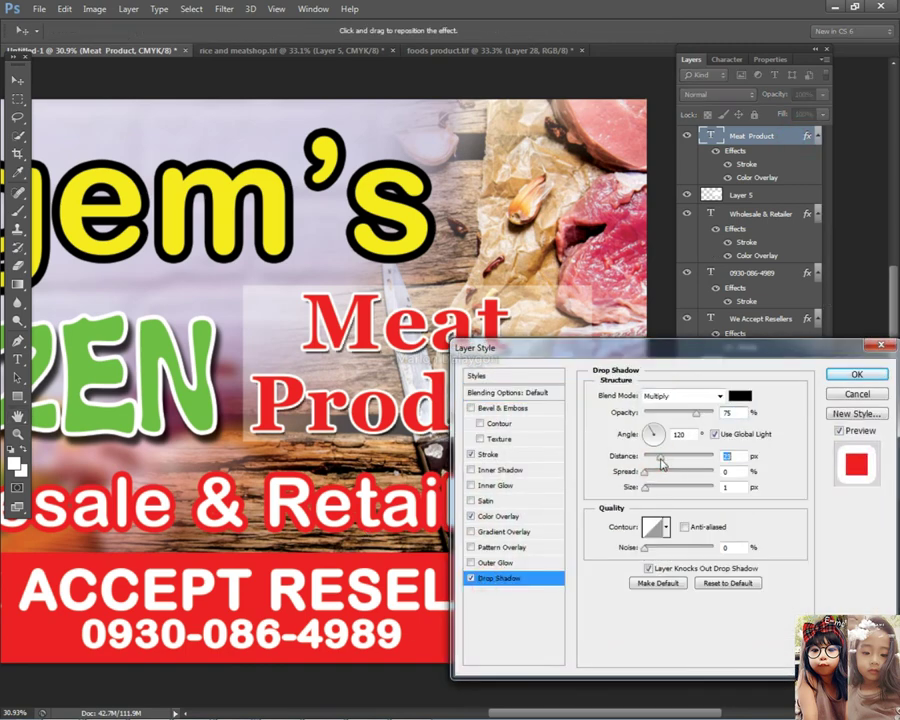
{"action": "key", "text": "Return"}
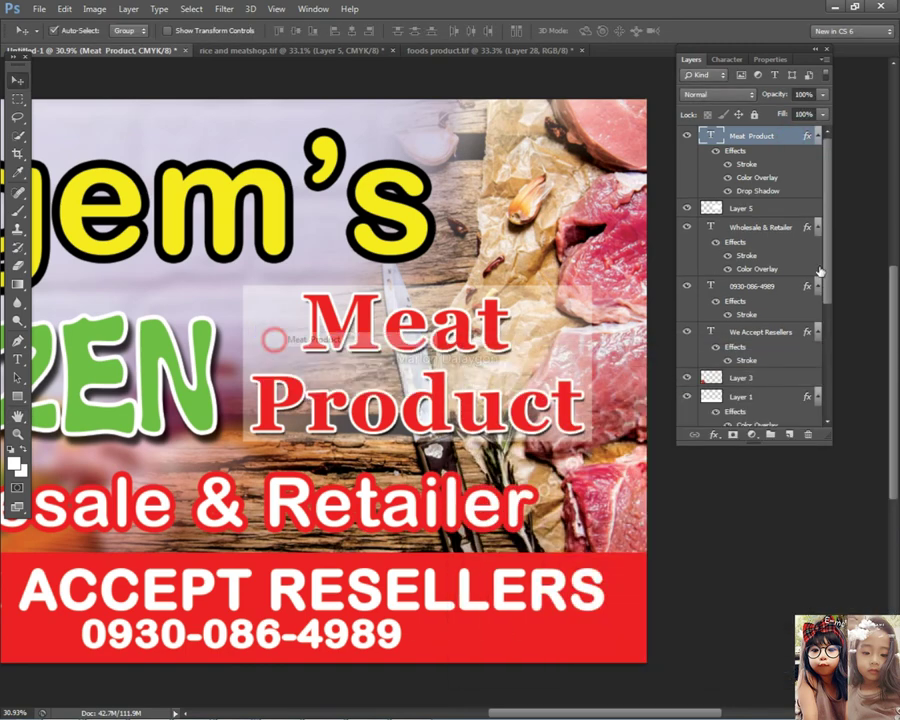
- Set the Meat Product text's stroke position to Outside and apply the layer style
{"action": "double_click", "coordinate": [787, 139]}
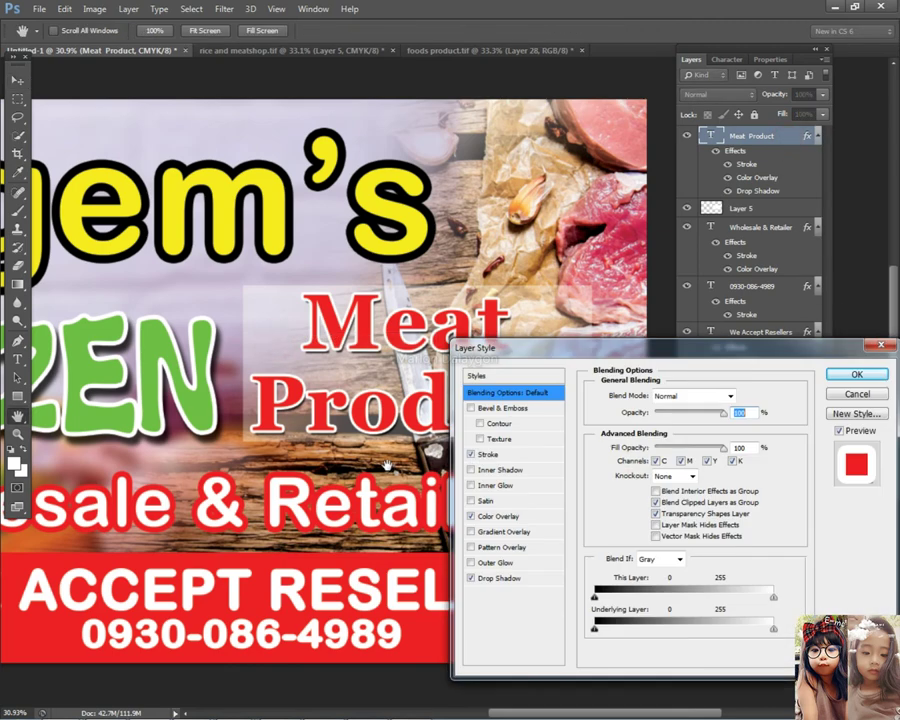
{"action": "left_click", "coordinate": [490, 456]}
{"action": "left_click", "coordinate": [665, 411]}
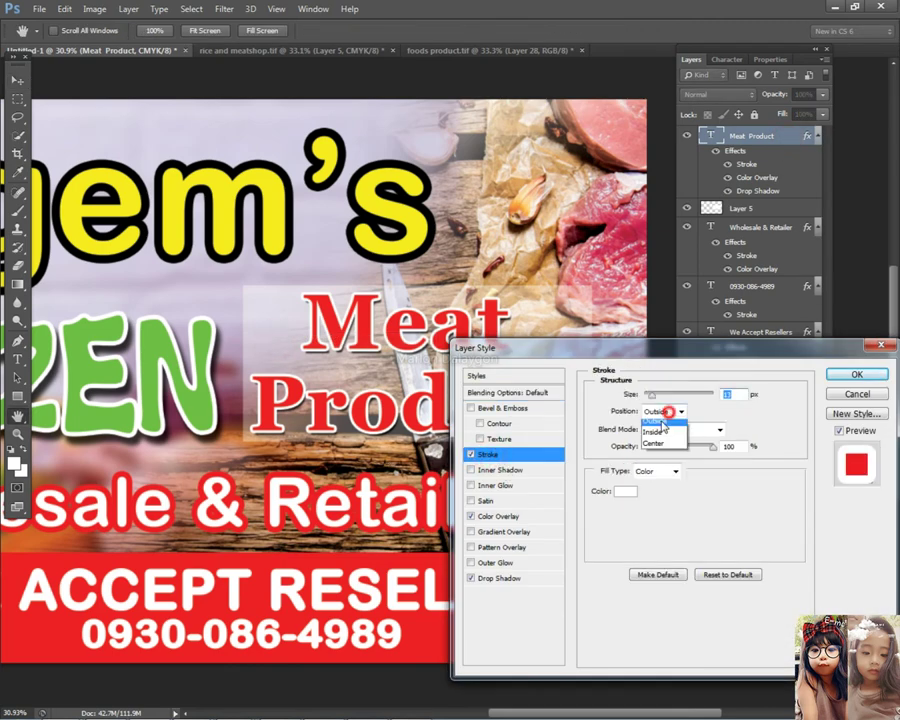
{"action": "left_click", "coordinate": [670, 422]}
{"action": "key", "text": "Return"}
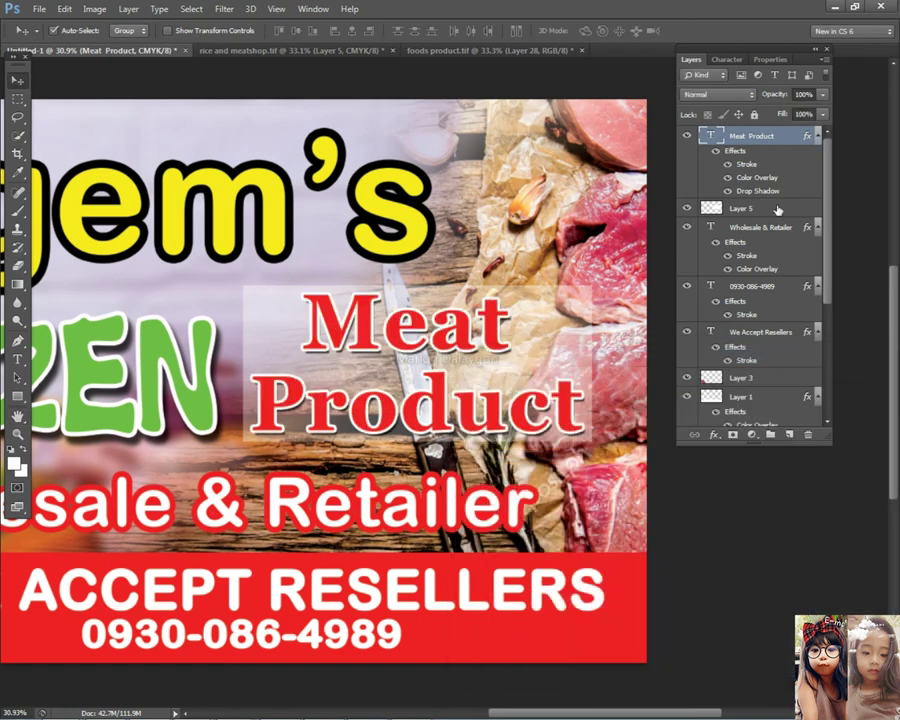
- Add a 16 px stroke positioned Inside to the translucent rectangle on Layer 5
{"action": "double_click", "coordinate": [713, 207]}
{"action": "left_click", "coordinate": [488, 456]}
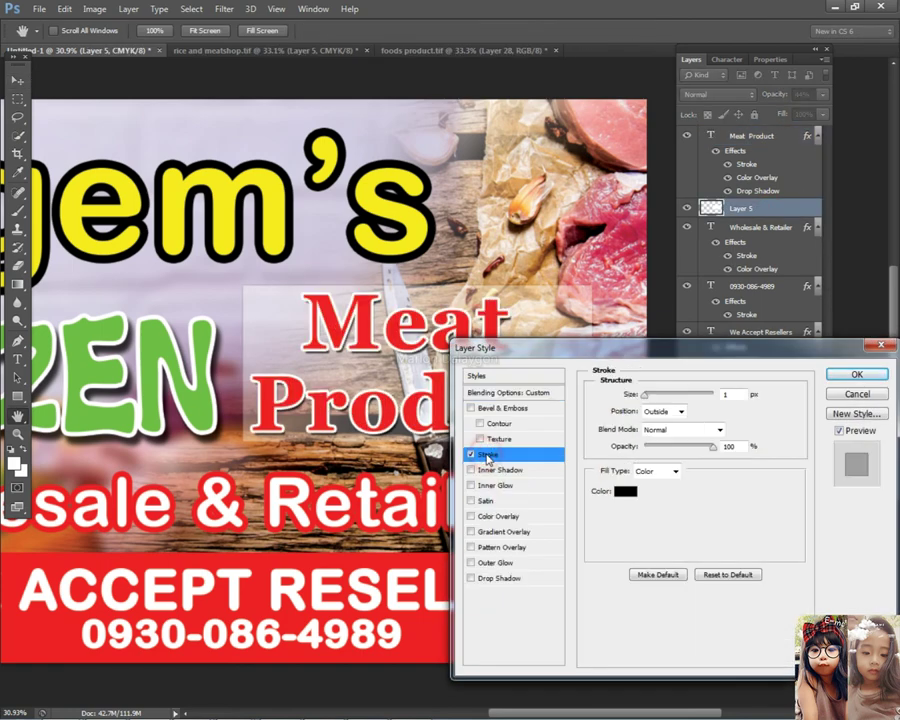
{"action": "left_click_drag", "start_coordinate": [649, 398], "coordinate": [656, 399]}
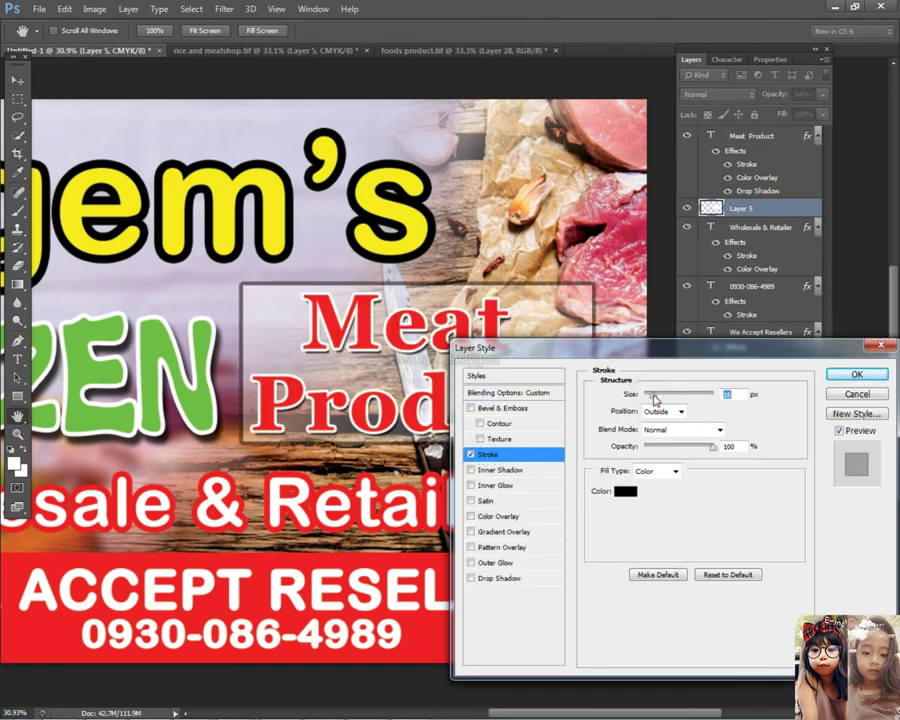
{"action": "left_click", "coordinate": [681, 411]}
{"action": "left_click", "coordinate": [659, 437]}
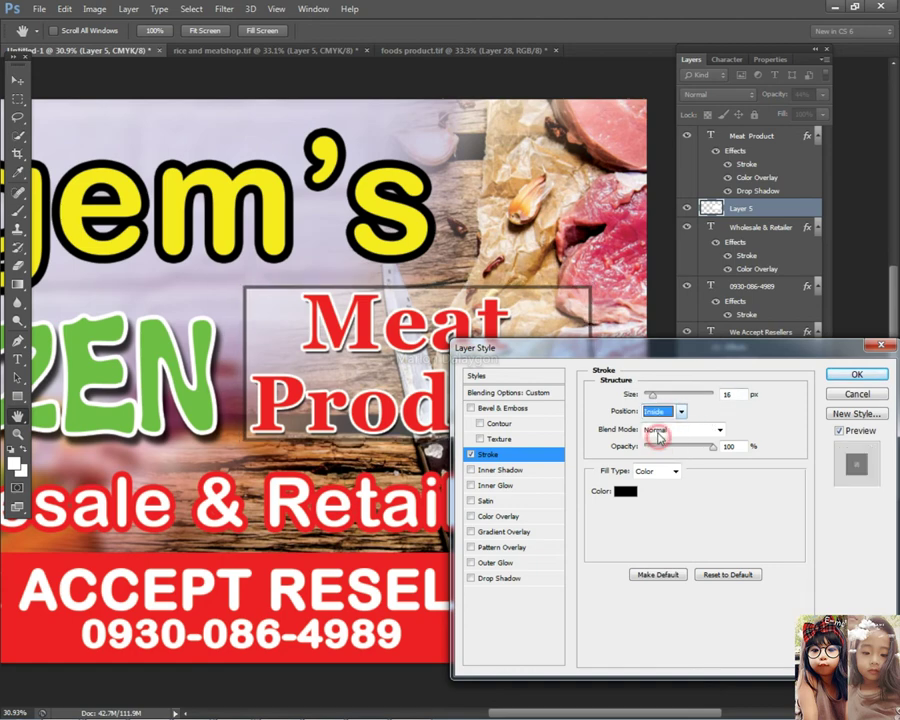
- Color the rectangle's stroke green (6ebe44) by sampling the FROZEN text, and apply the layer style
{"action": "left_click", "coordinate": [626, 492]}
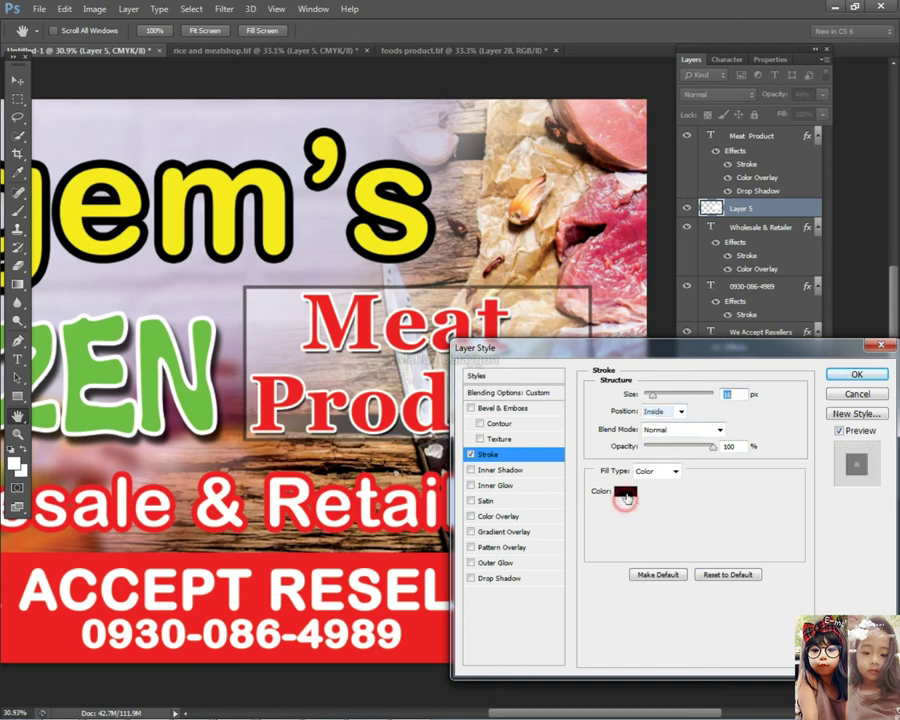
{"action": "left_click", "coordinate": [200, 398]}
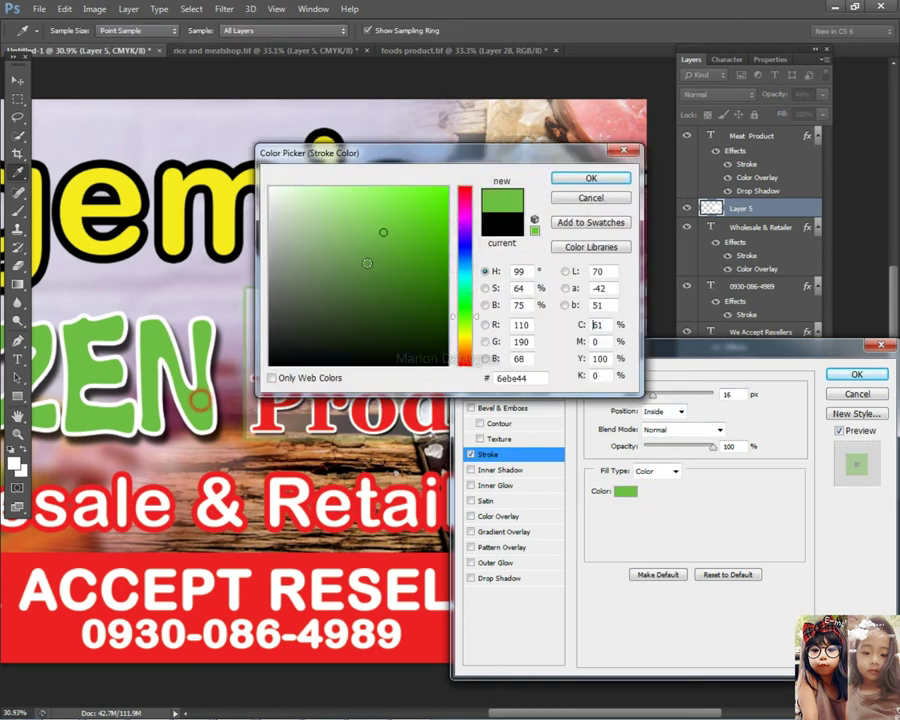
{"action": "left_click", "coordinate": [591, 177]}
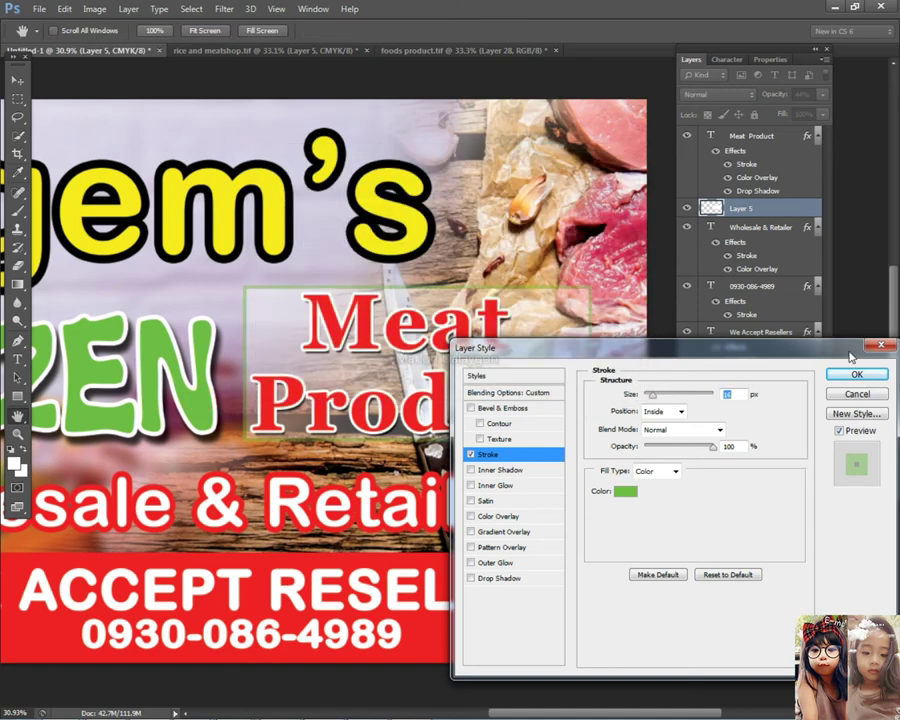
{"action": "left_click", "coordinate": [856, 374]}
{"action": "double_click", "coordinate": [691, 60]}
{"action": "key", "text": "ctrl+0"}
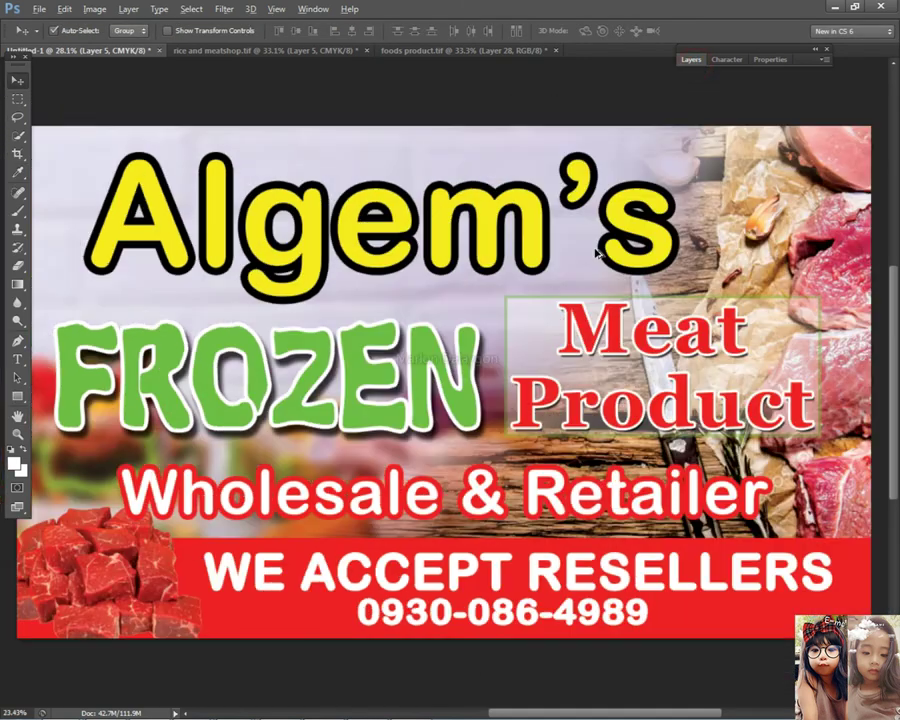
{"action": "scroll", "coordinate": [597, 254], "scroll_direction": "down", "scroll_amount": 3}
{"action": "scroll", "coordinate": [564, 321], "scroll_direction": "up", "scroll_amount": 4}
{"action": "key", "text": "ctrl+t"}
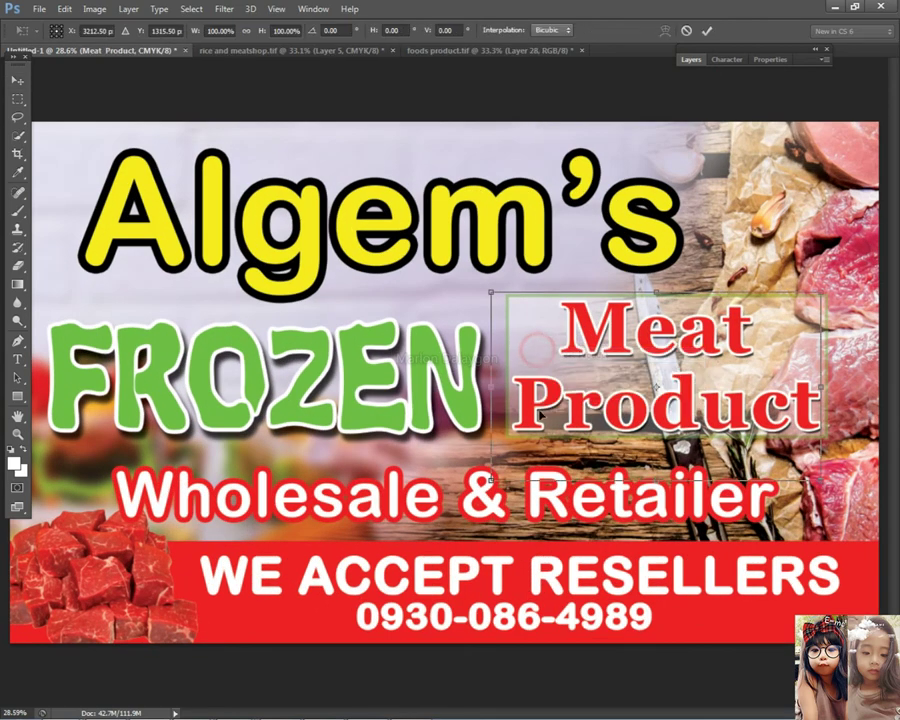
{"action": "left_click_drag", "start_coordinate": [491, 480], "coordinate": [486, 474]}
{"action": "key", "text": "Return"}
- Enlarge the translucent rectangle on Layer 5 to about 103% by extending its lower-left corner outward
{"action": "right_click", "coordinate": [526, 310]}
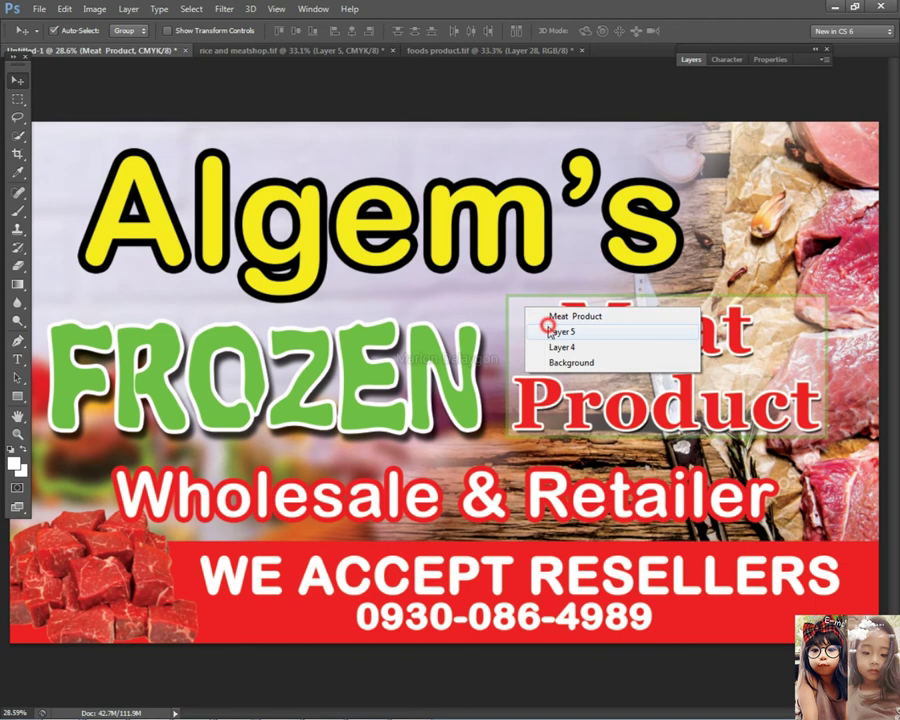
{"action": "left_click", "coordinate": [540, 332]}
{"action": "key", "text": "ctrl+t"}
{"action": "left_click_drag", "start_coordinate": [503, 438], "coordinate": [494, 442]}
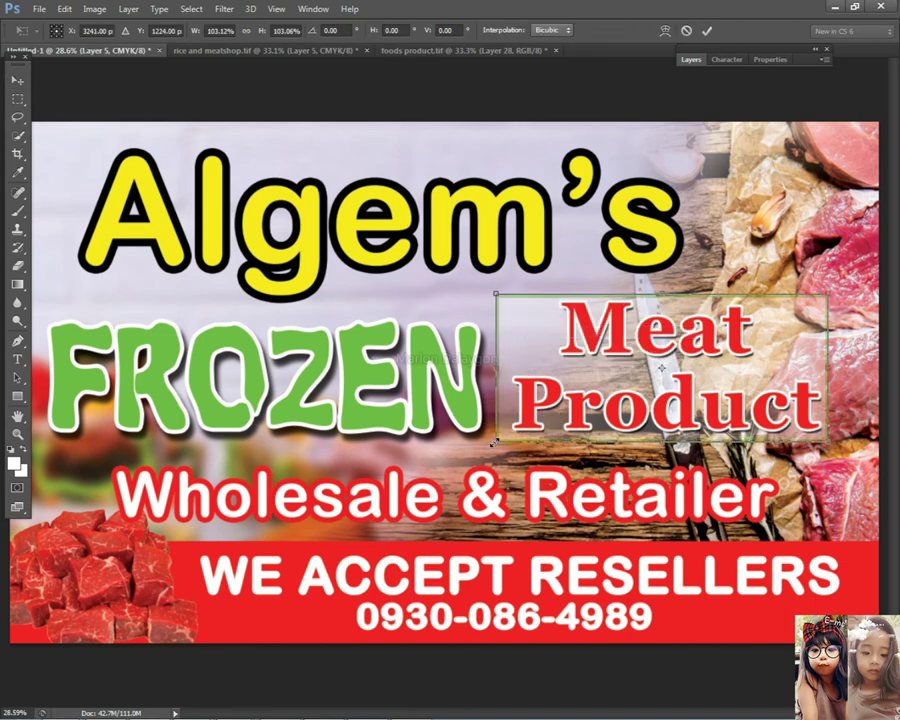
{"action": "key", "text": "Return"}
- Nudge the Meat Product text slightly left and down inside its translucent box
{"action": "right_click", "coordinate": [645, 414]}
{"action": "left_click", "coordinate": [650, 426]}
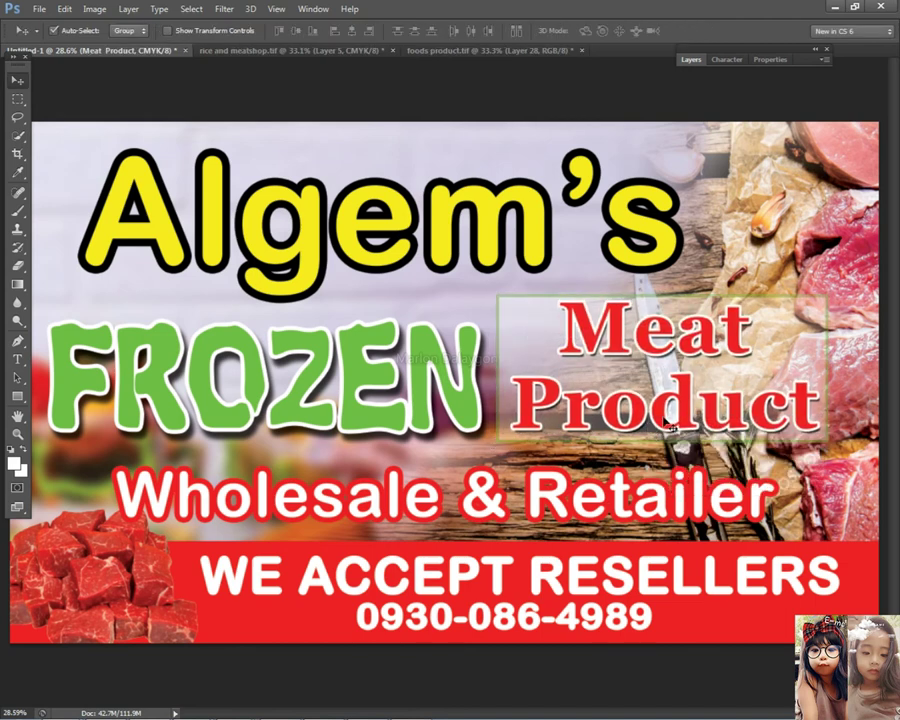
{"action": "key", "text": "ctrl+t"}
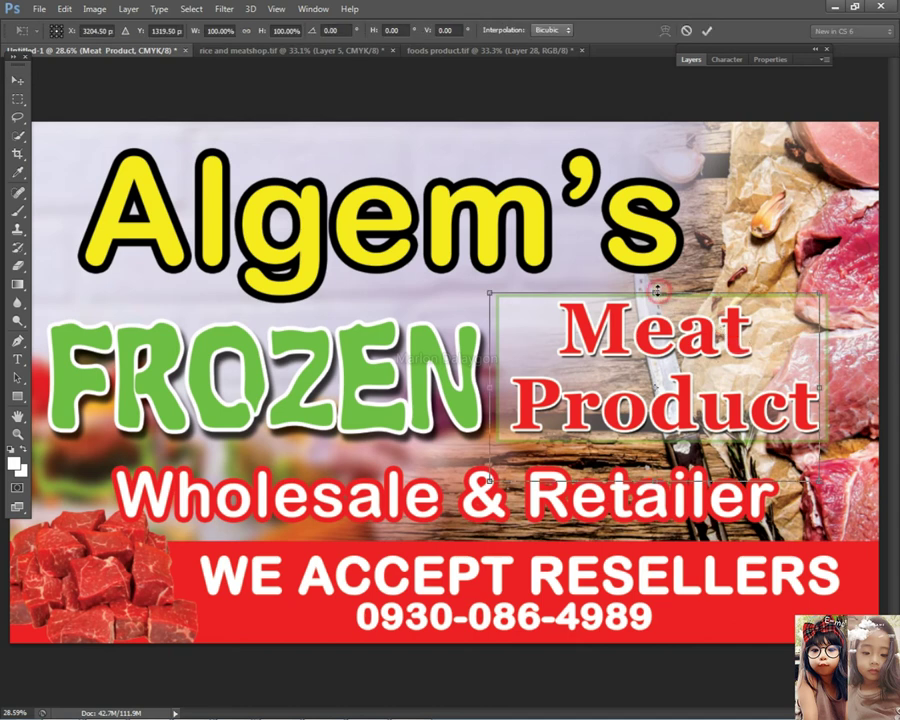
{"action": "key", "text": "Return"}
{"action": "right_click", "coordinate": [722, 315]}
{"action": "right_click", "coordinate": [738, 306]}
{"action": "left_click", "coordinate": [812, 326]}
{"action": "key", "text": "ctrl+t"}
{"action": "key", "text": "Return"}
- Stretch the Layer 5 rectangle upward to about 105.8% of its height, then reselect the Meat Product text
{"action": "right_click", "coordinate": [514, 324]}
{"action": "right_click", "coordinate": [516, 322]}
{"action": "right_click", "coordinate": [538, 323]}
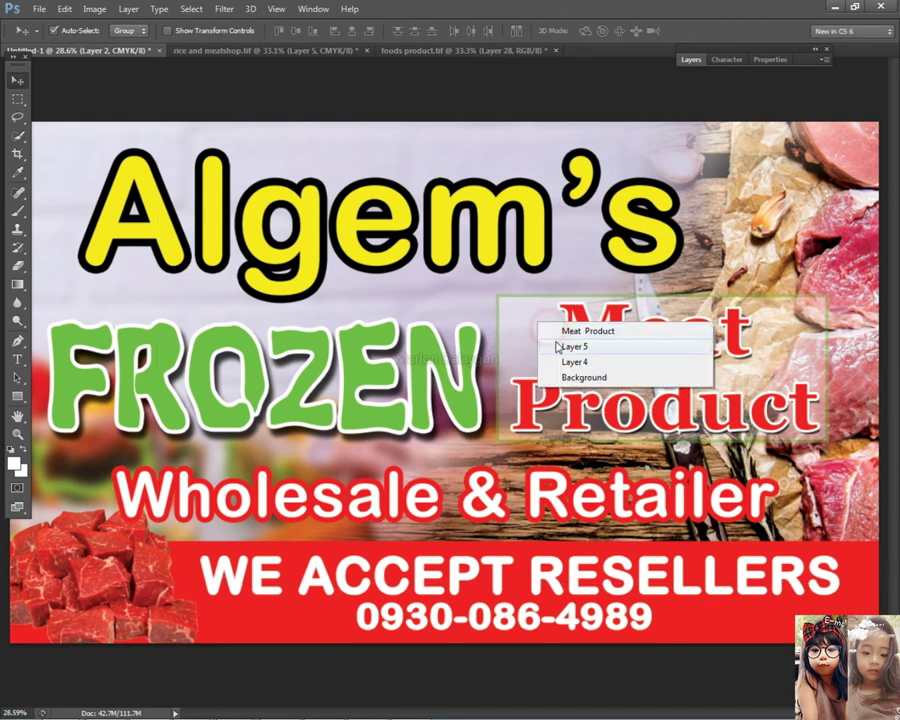
{"action": "left_click", "coordinate": [574, 346]}
{"action": "key", "text": "ctrl+t"}
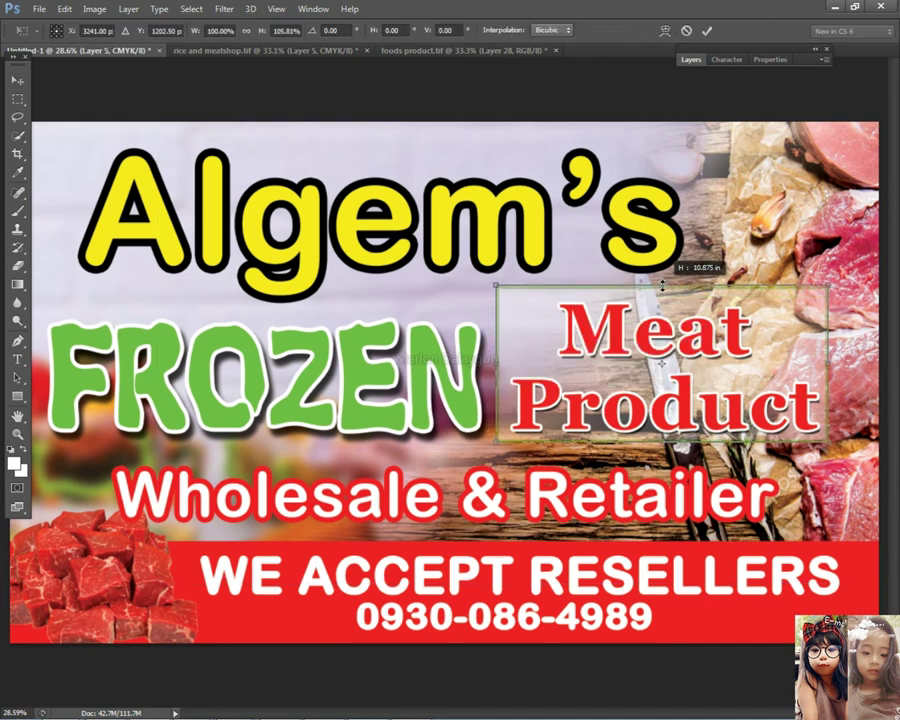
{"action": "key", "text": "Return"}
{"action": "right_click", "coordinate": [704, 402]}
{"action": "left_click", "coordinate": [716, 411]}
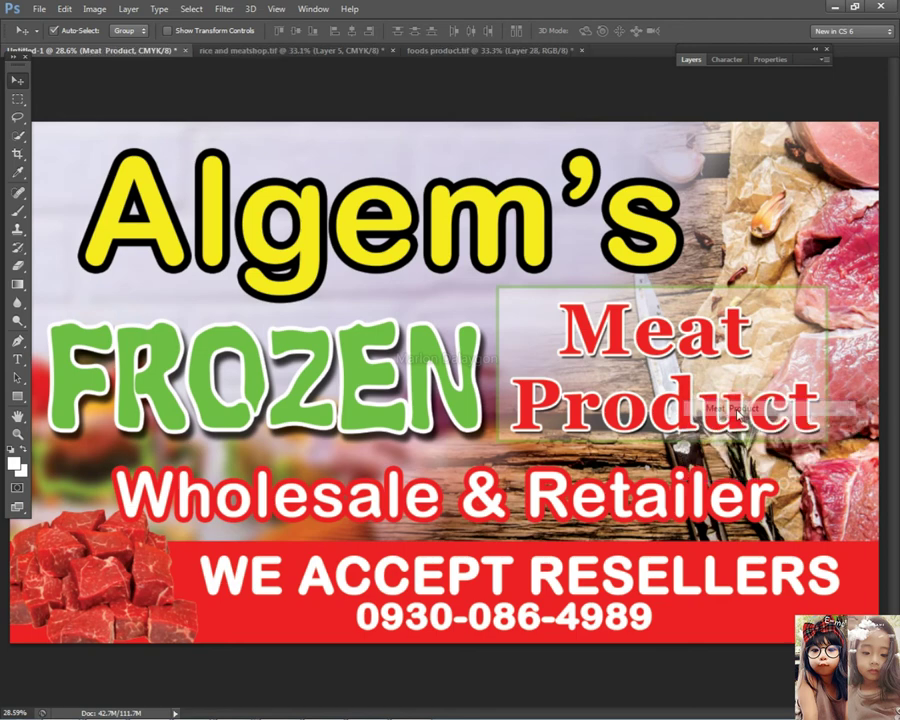
- Start saving the banner as a new file and go to the 2021 new lang folder inside layouts > Tarpaulin
{"action": "scroll", "coordinate": [742, 378], "scroll_direction": "down", "scroll_amount": 5}
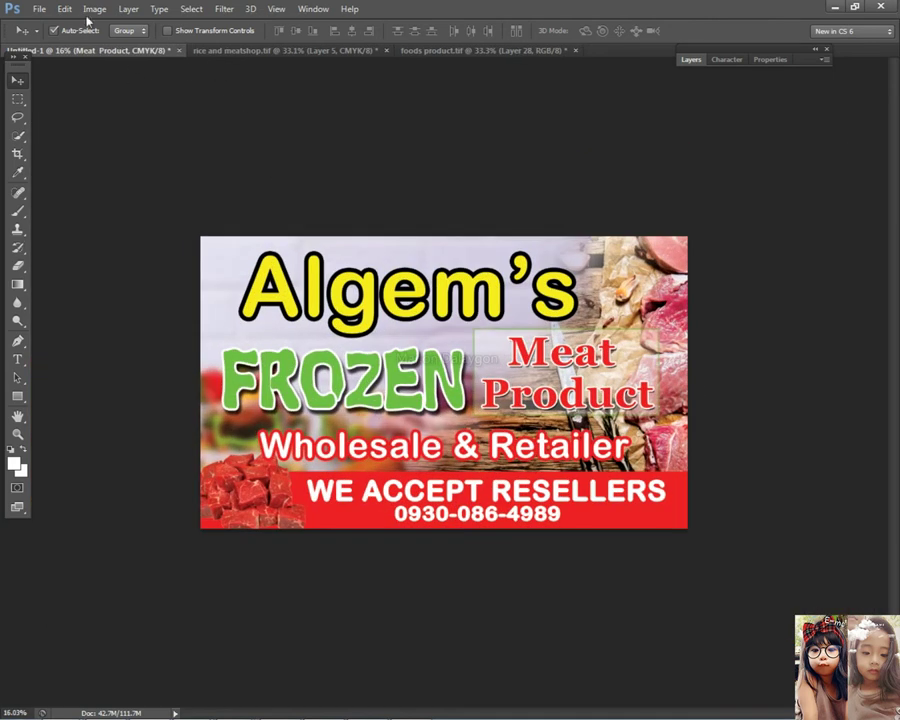
{"action": "left_click", "coordinate": [39, 8]}
{"action": "left_click", "coordinate": [66, 177]}
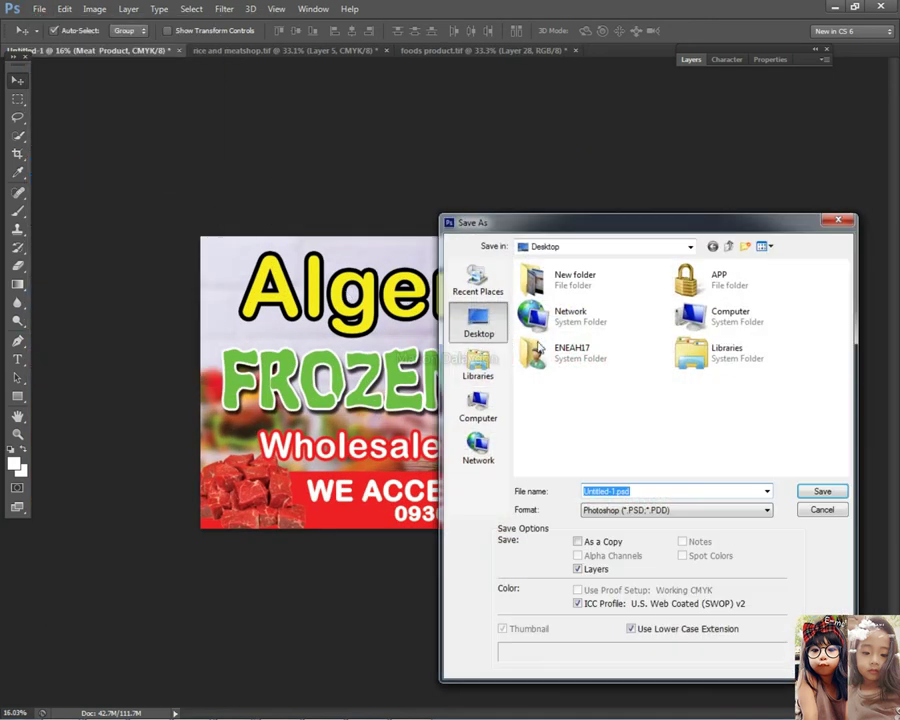
{"action": "double_click", "coordinate": [700, 280]}
{"action": "double_click", "coordinate": [536, 282]}
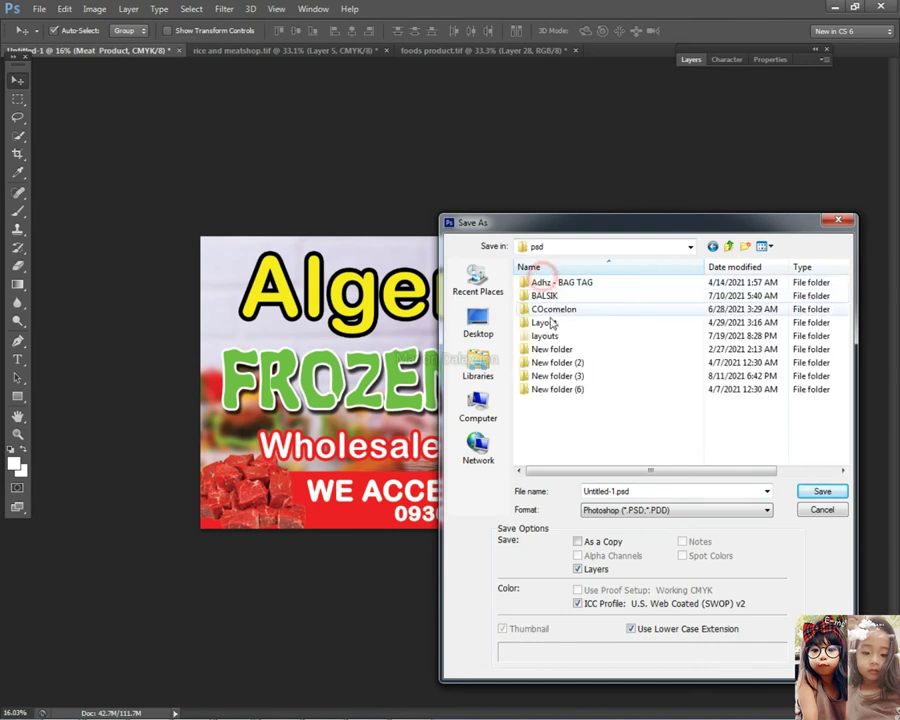
{"action": "double_click", "coordinate": [540, 336]}
{"action": "left_click", "coordinate": [550, 349]}
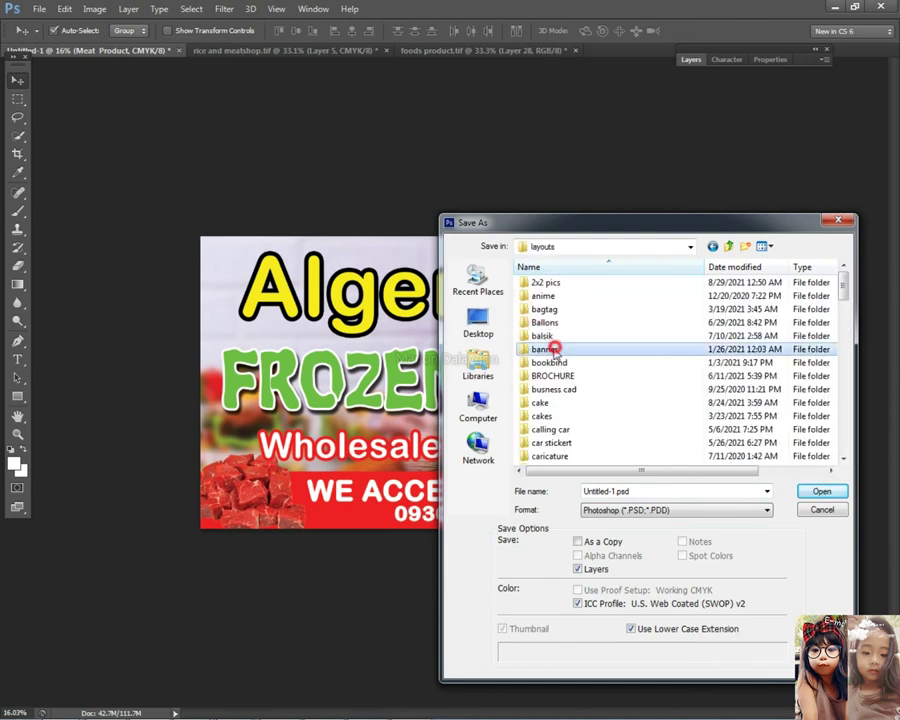
{"action": "scroll", "coordinate": [553, 352], "scroll_direction": "down", "scroll_amount": 10}
{"action": "double_click", "coordinate": [546, 349]}
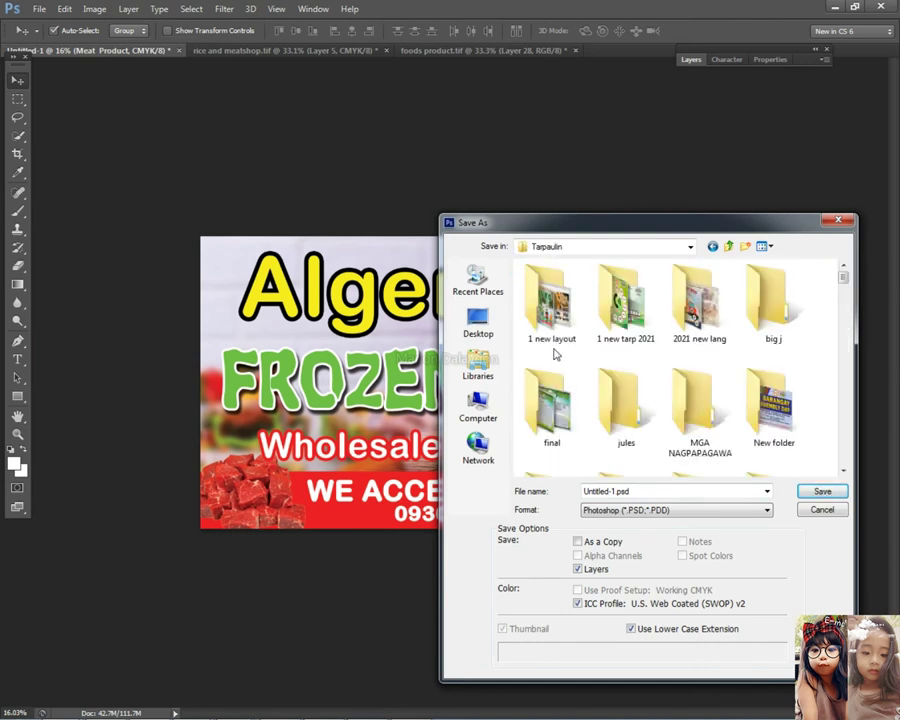
{"action": "double_click", "coordinate": [700, 318]}
- Save the banner in TIFF format as FROZEN MEAT PRODUCTS, keeping its layers and accepting the default TIFF options
{"action": "left_click", "coordinate": [627, 510]}
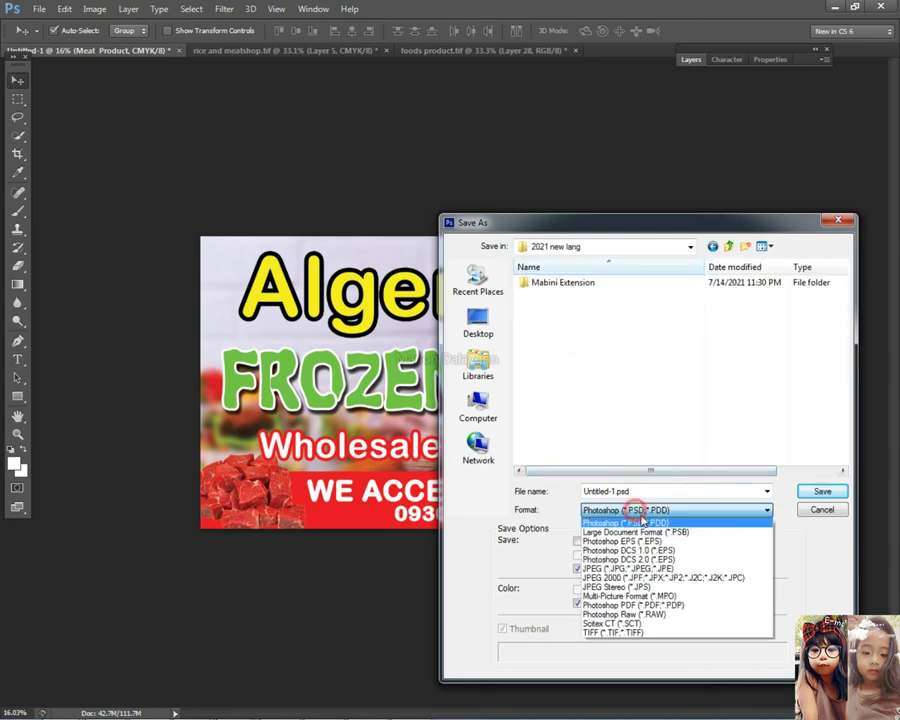
{"action": "left_click", "coordinate": [625, 637]}
{"action": "double_click", "coordinate": [630, 488]}
{"action": "type", "text": "FROZEN MEAT PRODUC"}
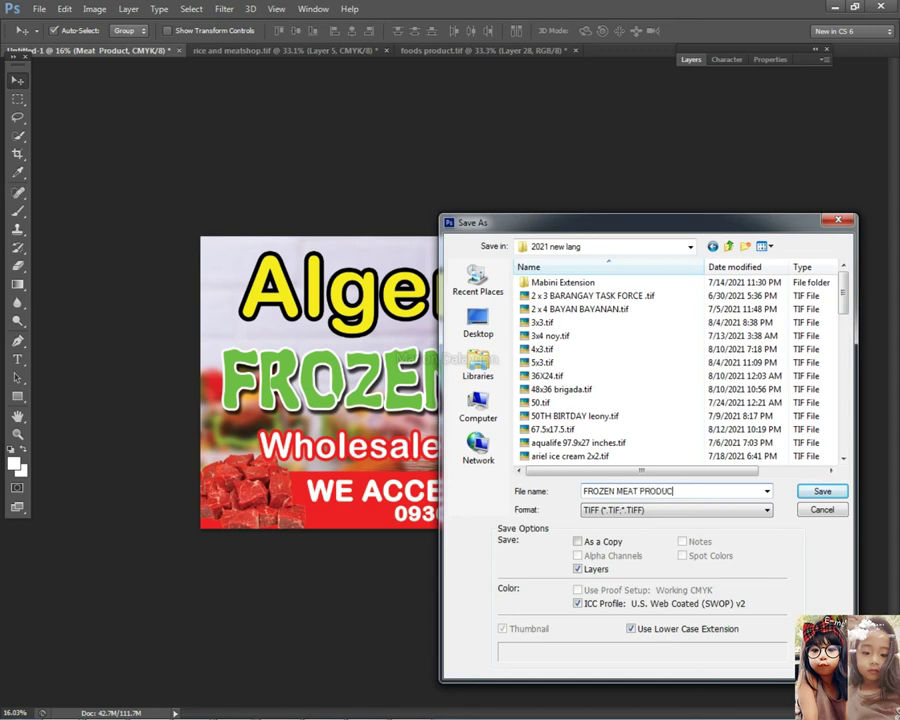
{"action": "type", "text": "TS"}
{"action": "key", "text": "Return"}
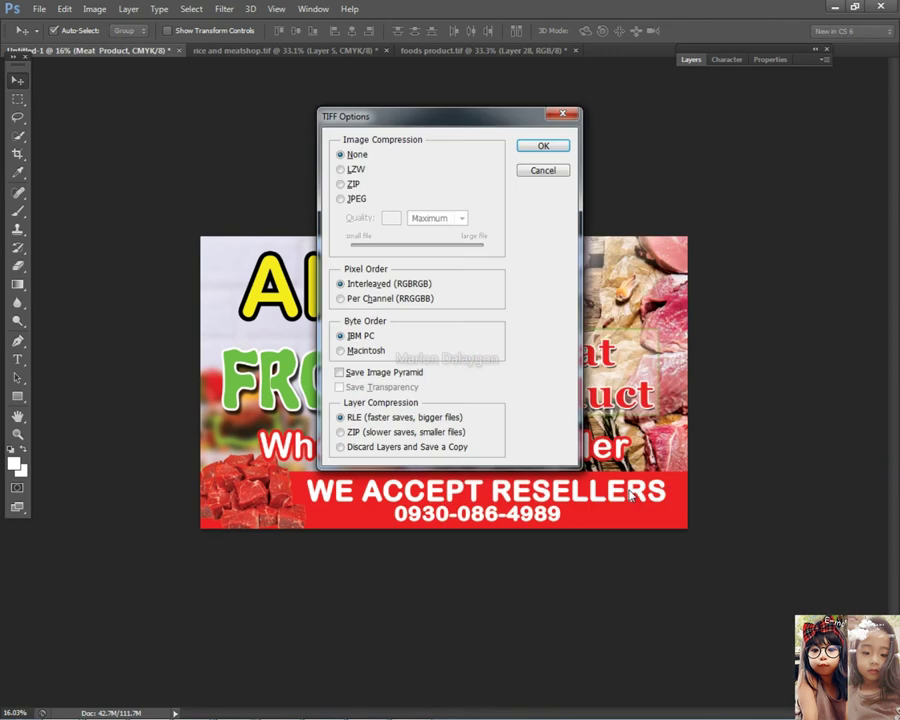
{"action": "key", "text": "Return"}
{"action": "key", "text": "Return"}
- Add a white Outer Glow to the meat cubes on Layer 3 with a spread of 65% and a size of 8 px
{"action": "key", "text": "ctrl+0"}
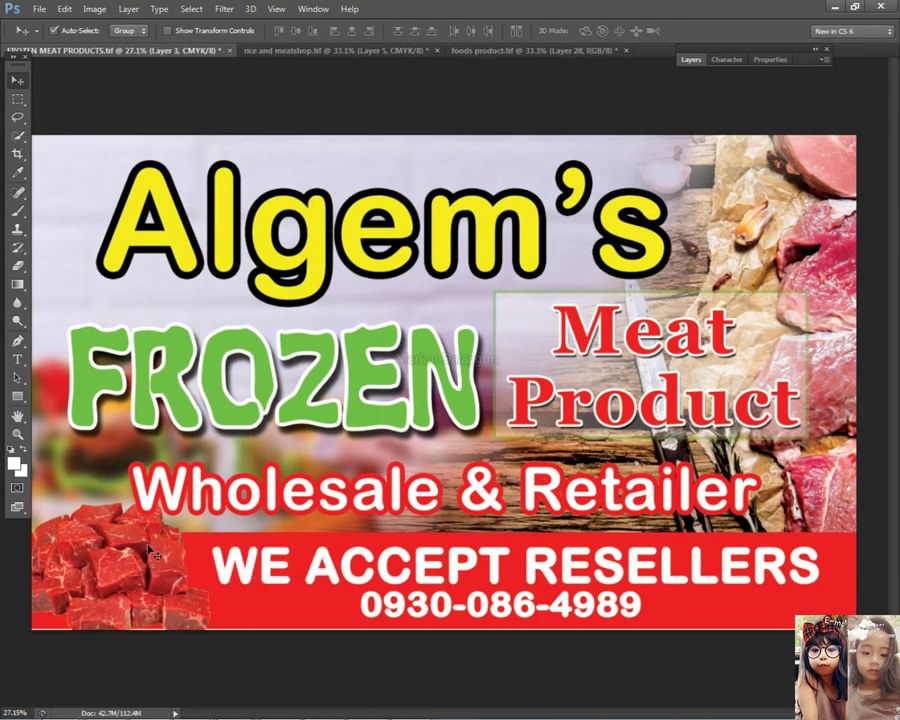
{"action": "right_click", "coordinate": [145, 579]}
{"action": "left_click", "coordinate": [176, 586]}
{"action": "scroll", "coordinate": [600, 200], "scroll_direction": "down", "scroll_amount": 2}
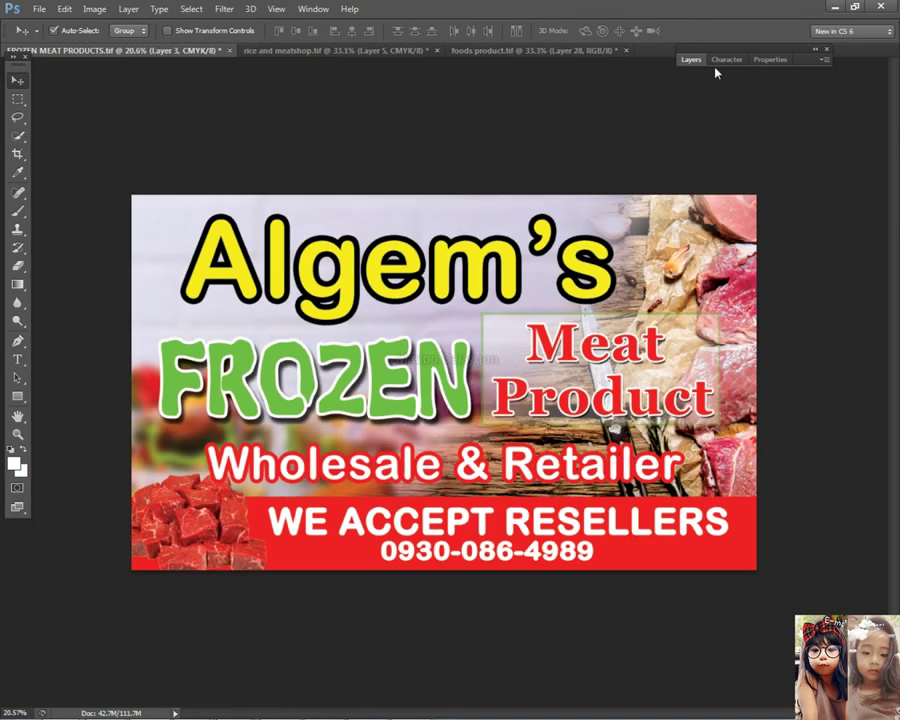
{"action": "left_click", "coordinate": [692, 60]}
{"action": "double_click", "coordinate": [773, 401]}
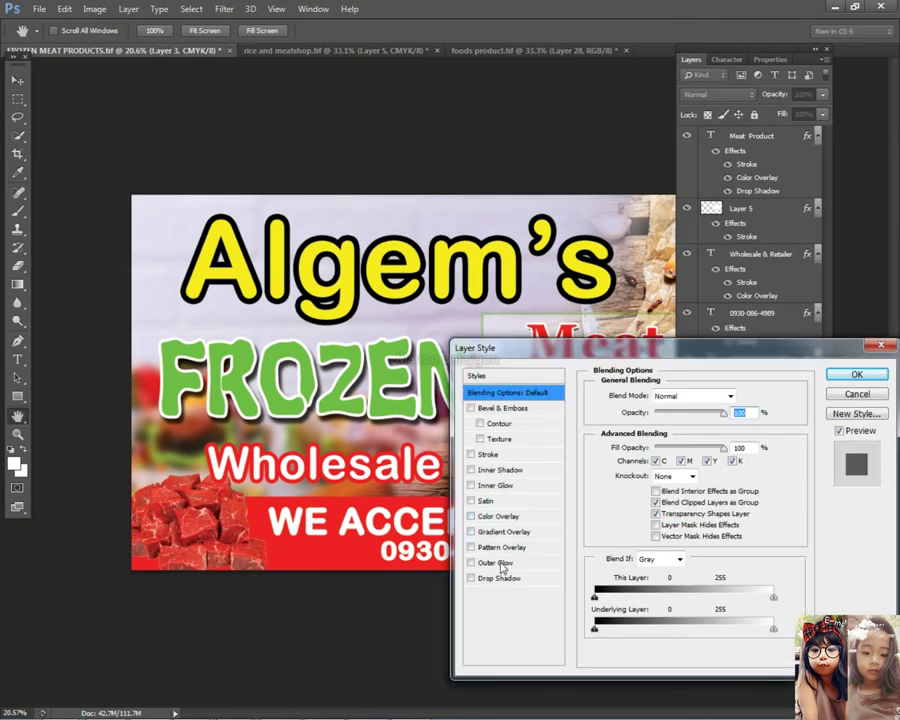
{"action": "left_click", "coordinate": [500, 563]}
{"action": "left_click_drag", "start_coordinate": [657, 515], "coordinate": [676, 505]}
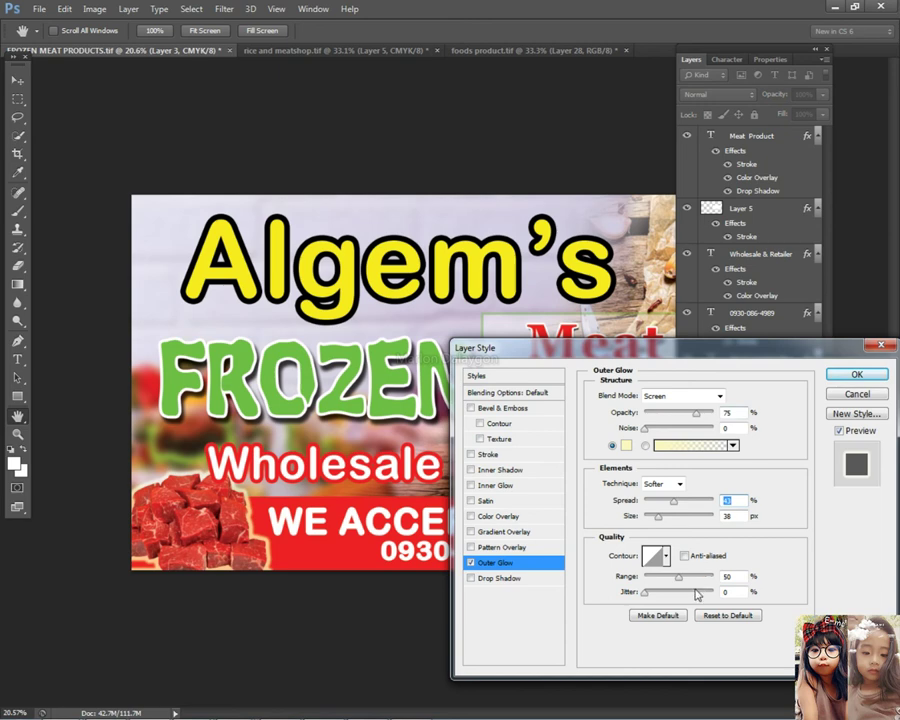
{"action": "left_click_drag", "start_coordinate": [656, 520], "coordinate": [690, 508]}
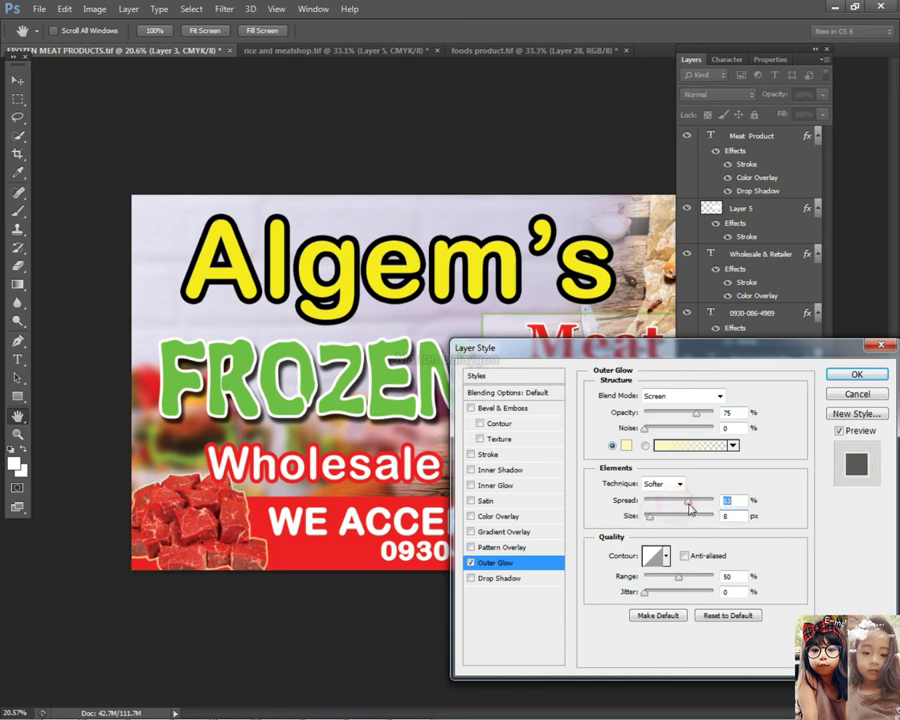
{"action": "left_click", "coordinate": [628, 446]}
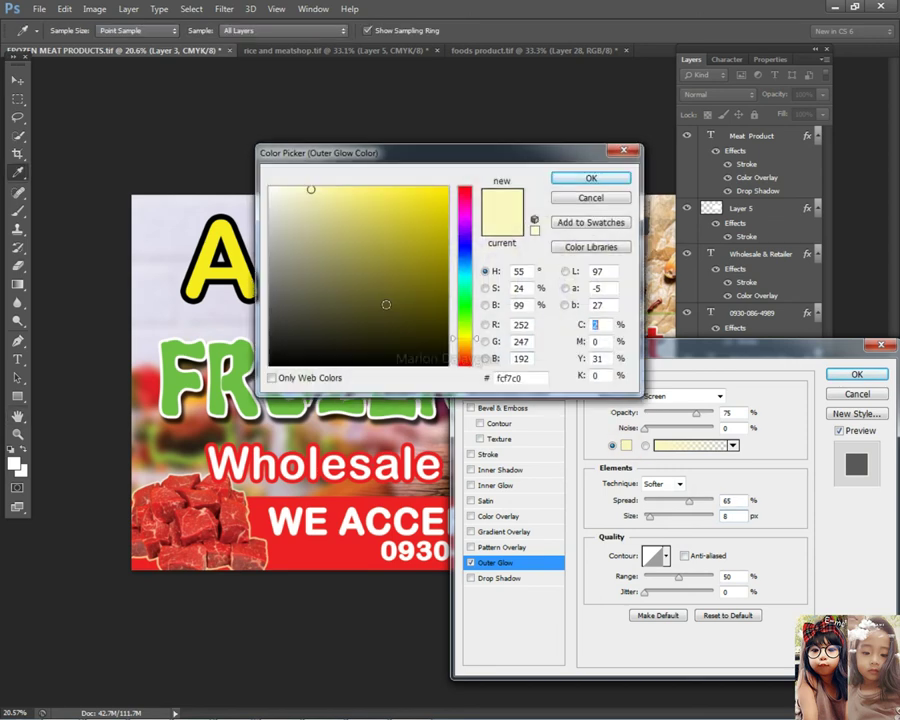
{"action": "left_click", "coordinate": [591, 178]}
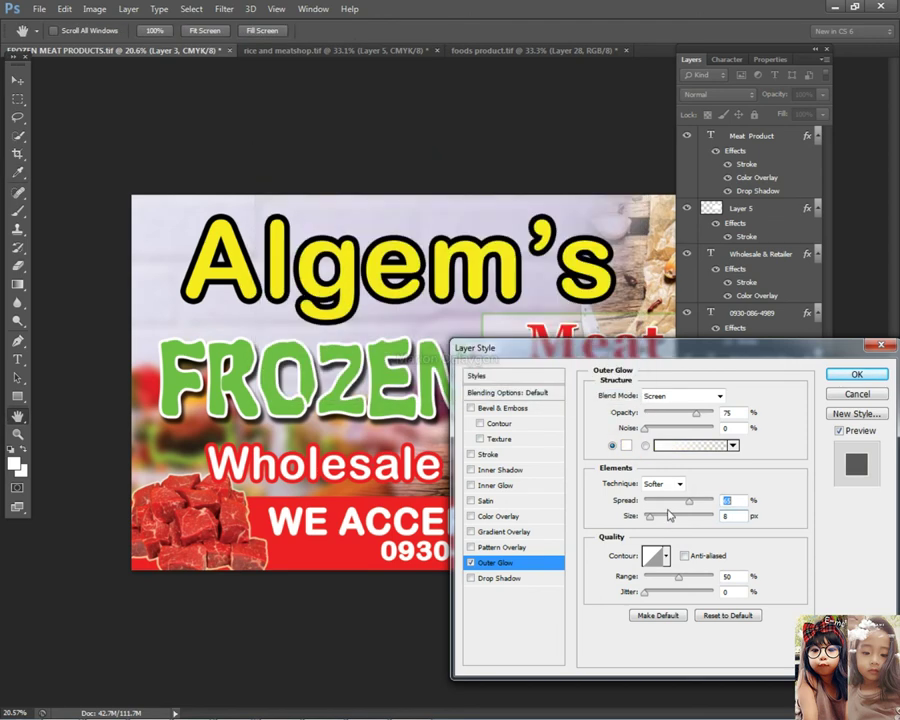
- Refine the meat cubes' Outer Glow to 87% opacity, 23% noise, 46% spread and 10 px size, and apply it
{"action": "left_click", "coordinate": [654, 429]}
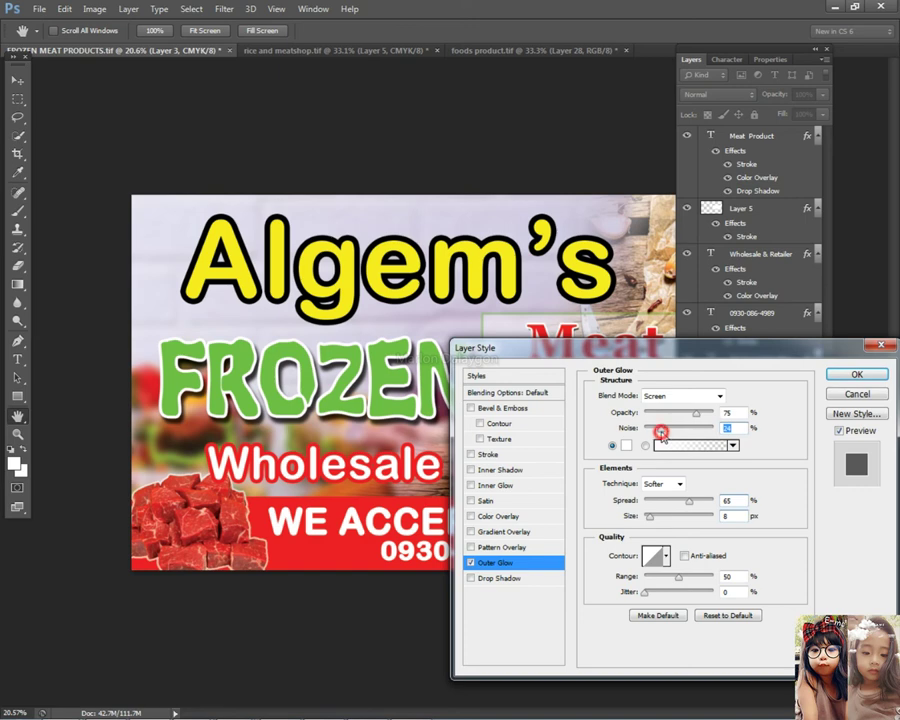
{"action": "left_click", "coordinate": [651, 517]}
{"action": "left_click_drag", "start_coordinate": [699, 506], "coordinate": [679, 503]}
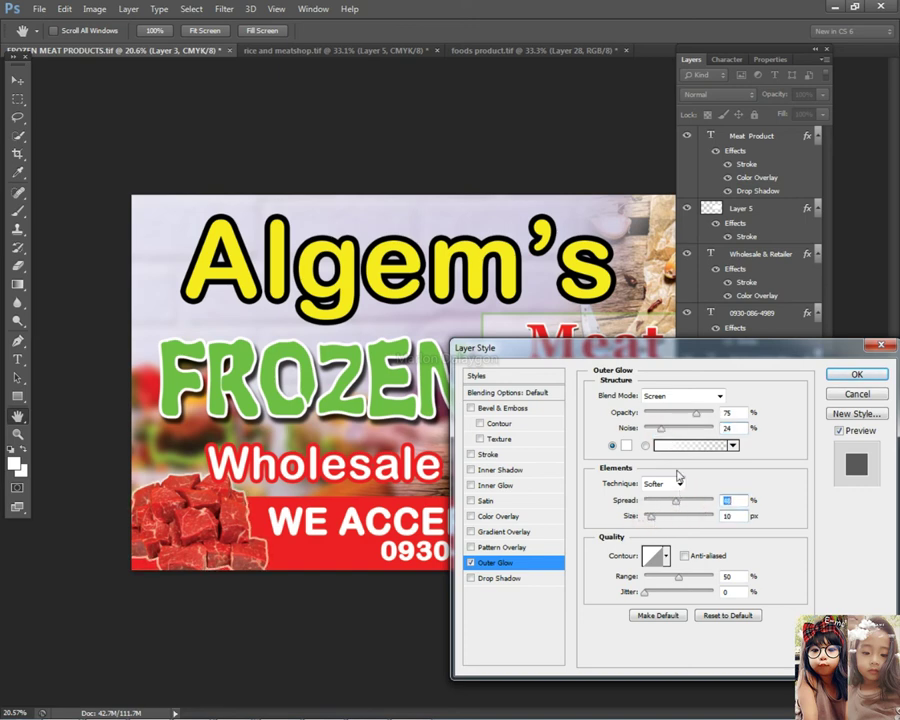
{"action": "left_click_drag", "start_coordinate": [701, 416], "coordinate": [704, 419]}
{"action": "left_click", "coordinate": [670, 430]}
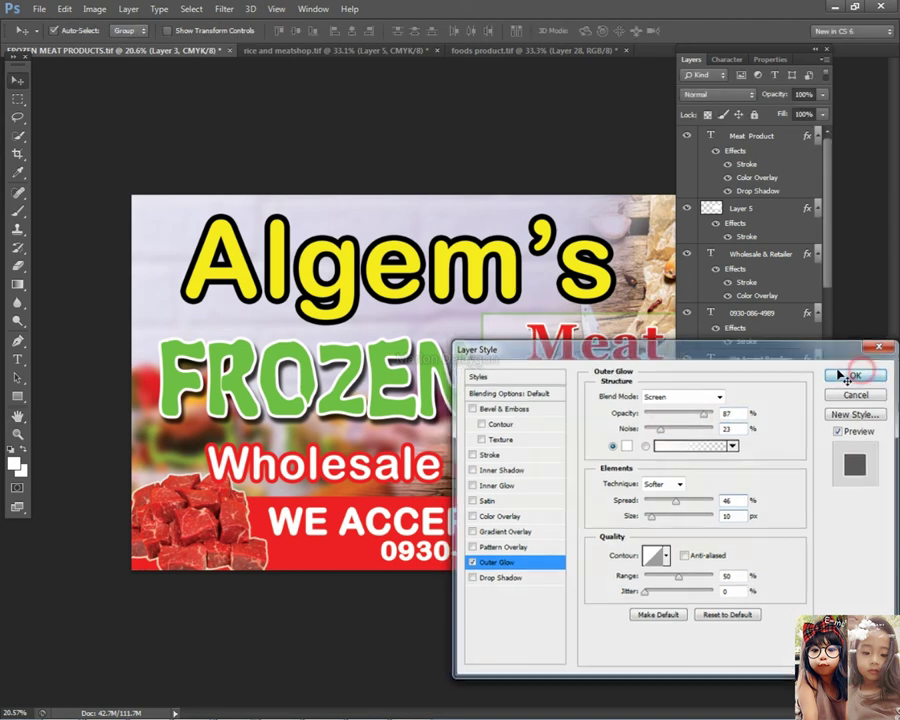
{"action": "left_click", "coordinate": [858, 376]}
{"action": "double_click", "coordinate": [689, 62]}
- Scale the meat cubes image up slightly from its upper-right corner
{"action": "right_click", "coordinate": [199, 522]}
{"action": "left_click", "coordinate": [216, 531]}
{"action": "left_click_drag", "start_coordinate": [219, 522], "coordinate": [216, 530]}
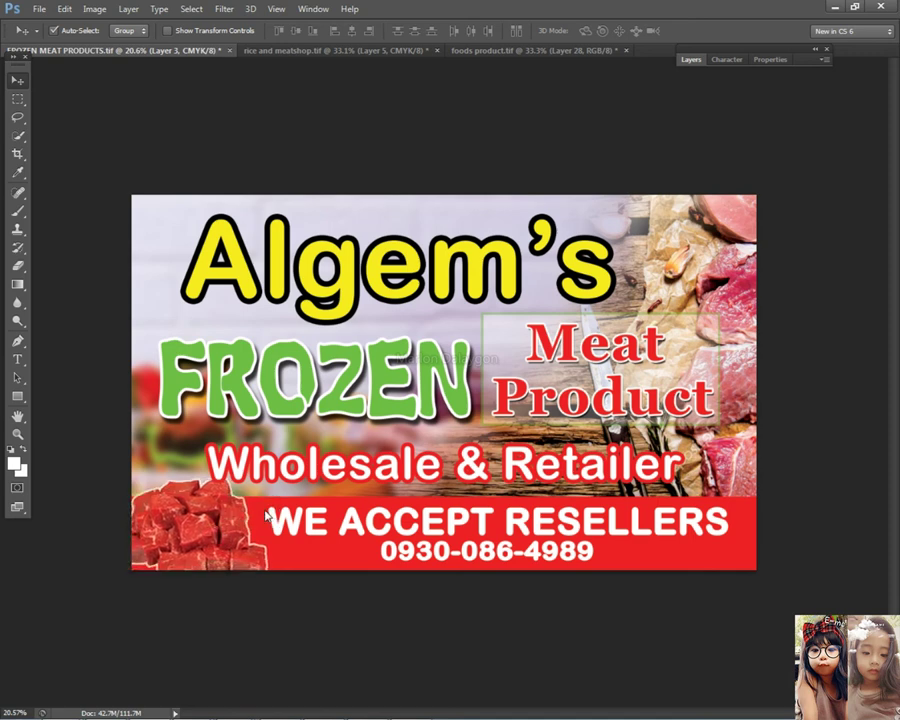
{"action": "key", "text": "ctrl+t"}
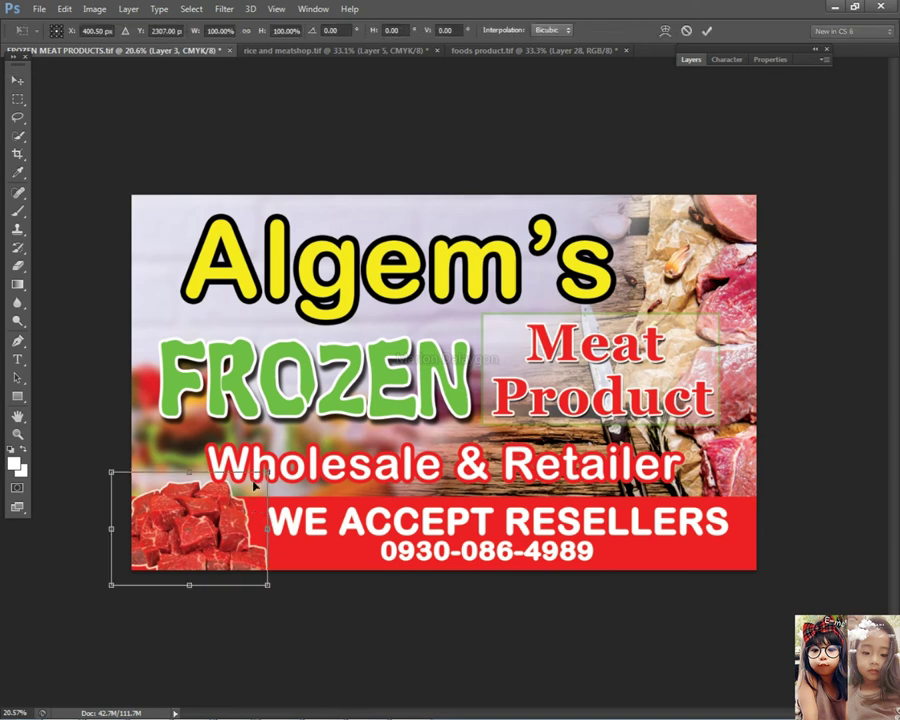
{"action": "left_click_drag", "start_coordinate": [267, 473], "coordinate": [272, 469]}
{"action": "key", "text": "Return"}
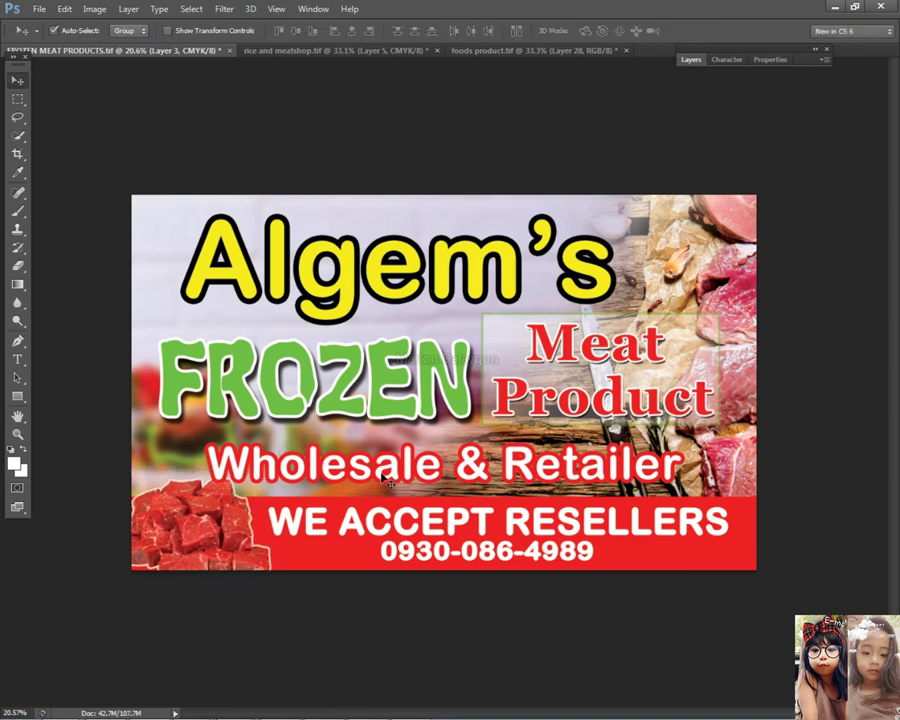
- Move the Wholesale & Retailer text slightly up and to the right
{"action": "right_click", "coordinate": [386, 470]}
{"action": "left_click", "coordinate": [422, 481]}
{"action": "right_click", "coordinate": [430, 484]}
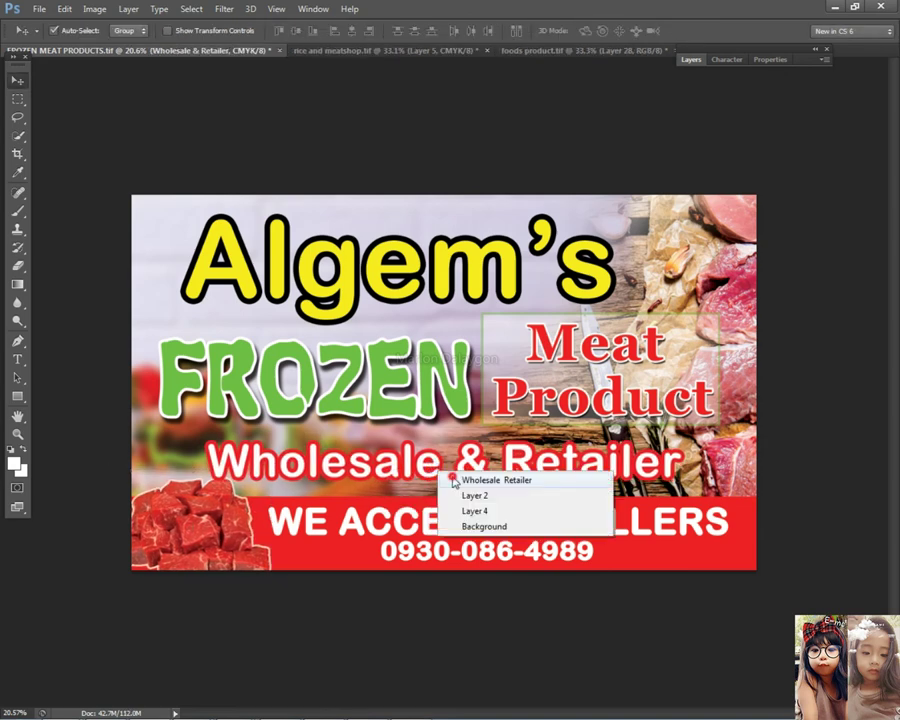
{"action": "left_click", "coordinate": [453, 483]}
- Try several fonts on the WE ACCEPT RESELLERS line and set its font to Baar Metanoia
{"action": "right_click", "coordinate": [458, 518]}
{"action": "left_click", "coordinate": [500, 568]}
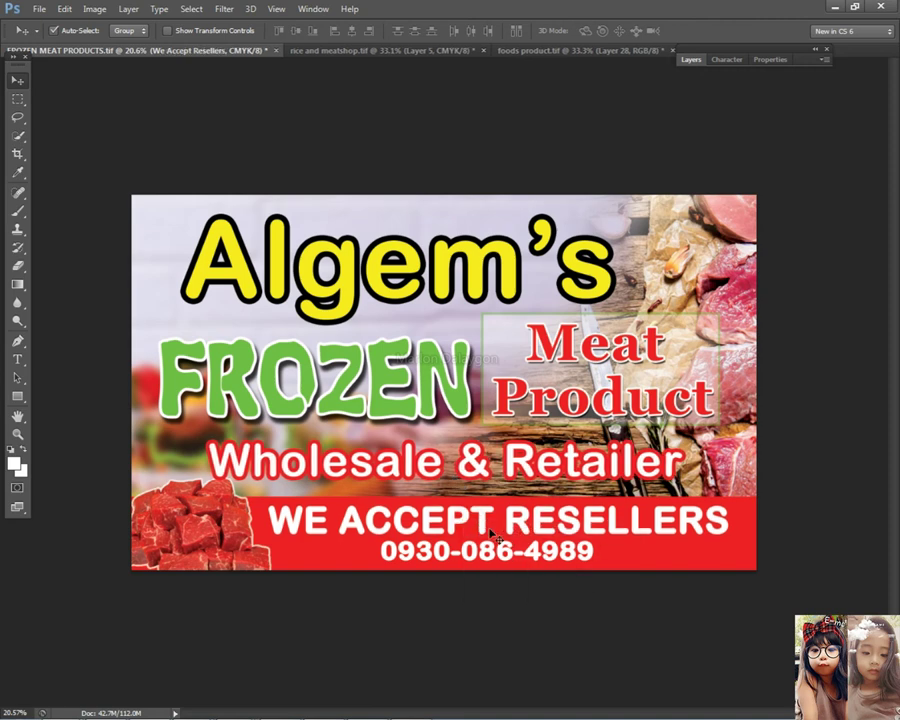
{"action": "left_click", "coordinate": [22, 366]}
{"action": "left_click", "coordinate": [400, 521]}
{"action": "key", "text": "ctrl+a"}
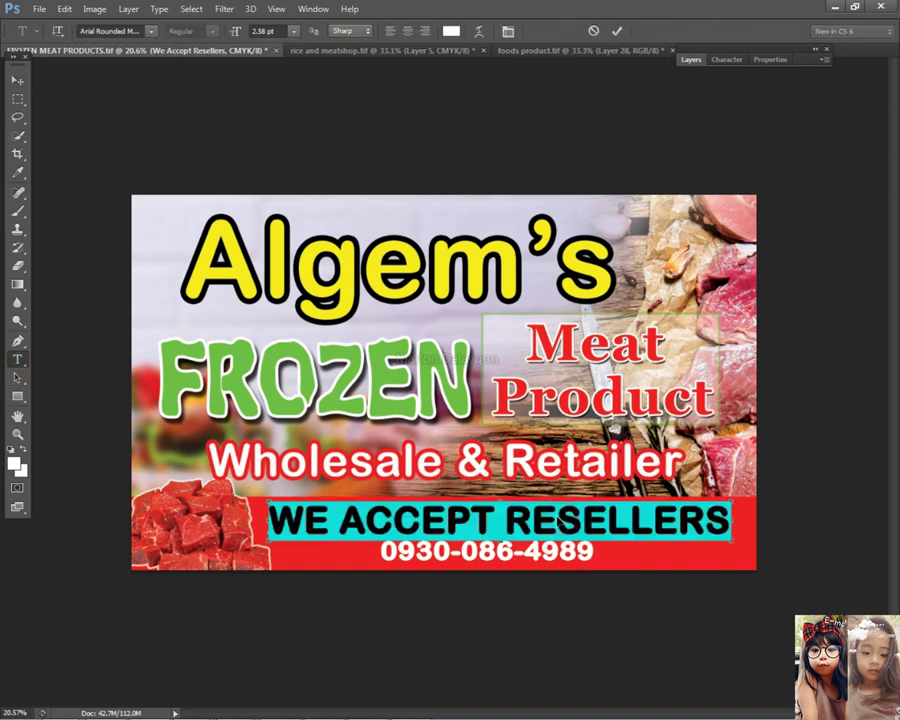
{"action": "left_click", "coordinate": [107, 31]}
{"action": "key", "text": "Down"}
{"action": "key", "text": "Down"}
{"action": "key", "text": "Down"}
{"action": "key", "text": "Down"}
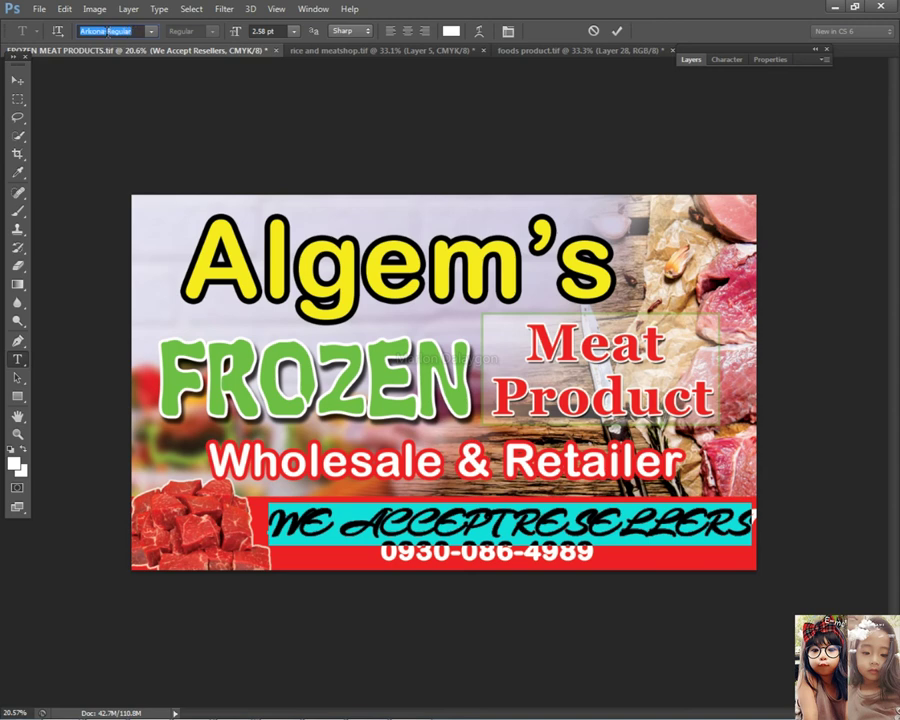
{"action": "key", "text": "Down"}
{"action": "key", "text": "Down"}
{"action": "key", "text": "Down"}
{"action": "key", "text": "Down"}
{"action": "key", "text": "Down"}
{"action": "key", "text": "Down"}
{"action": "key", "text": "Down"}
{"action": "key", "text": "Down"}
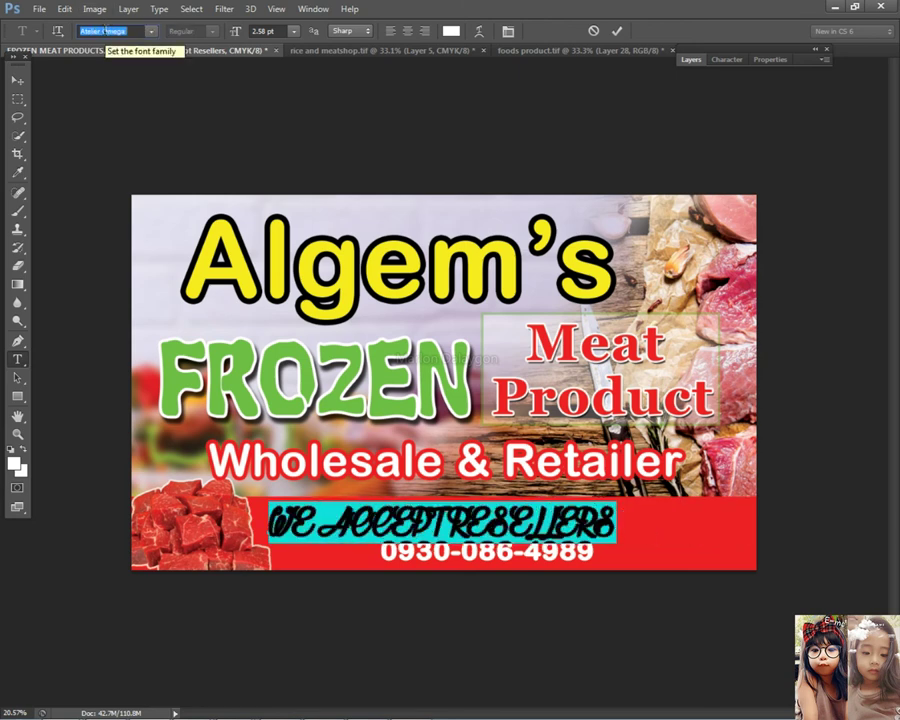
{"action": "left_click", "coordinate": [104, 31]}
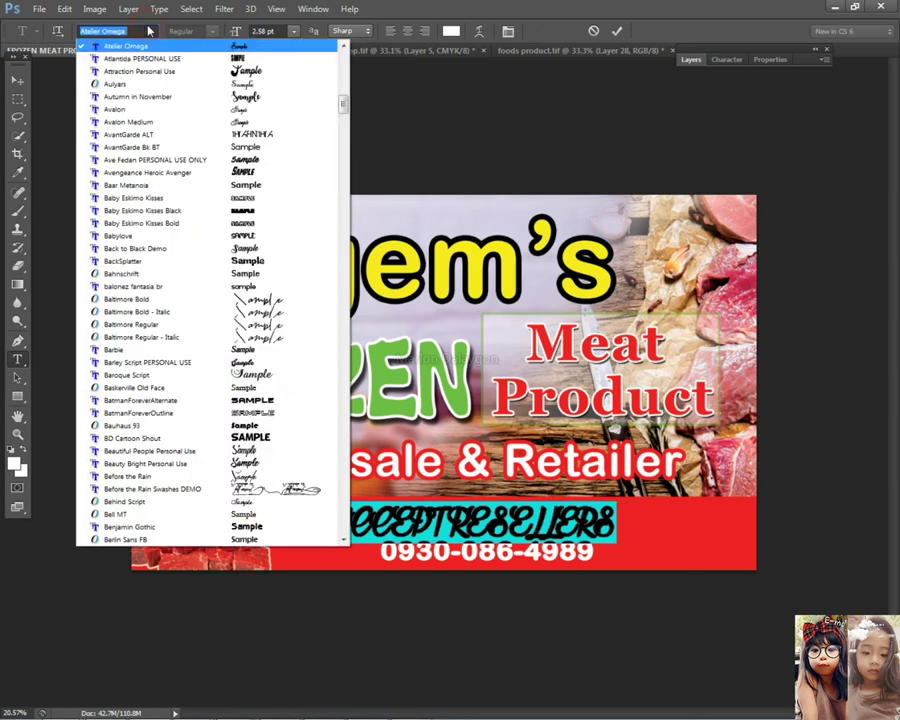
{"action": "left_click", "coordinate": [228, 187]}
{"action": "left_click", "coordinate": [17, 80]}
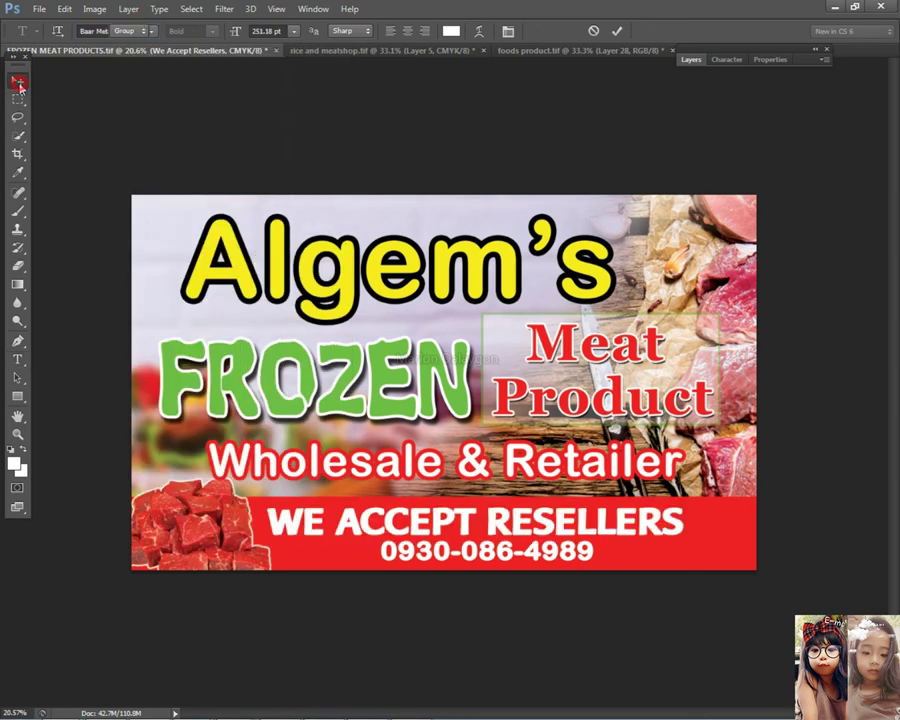
- Scale the WE ACCEPT RESELLERS line up slightly from its upper-right corner
{"action": "scroll", "coordinate": [287, 194], "scroll_direction": "down", "scroll_amount": 1}
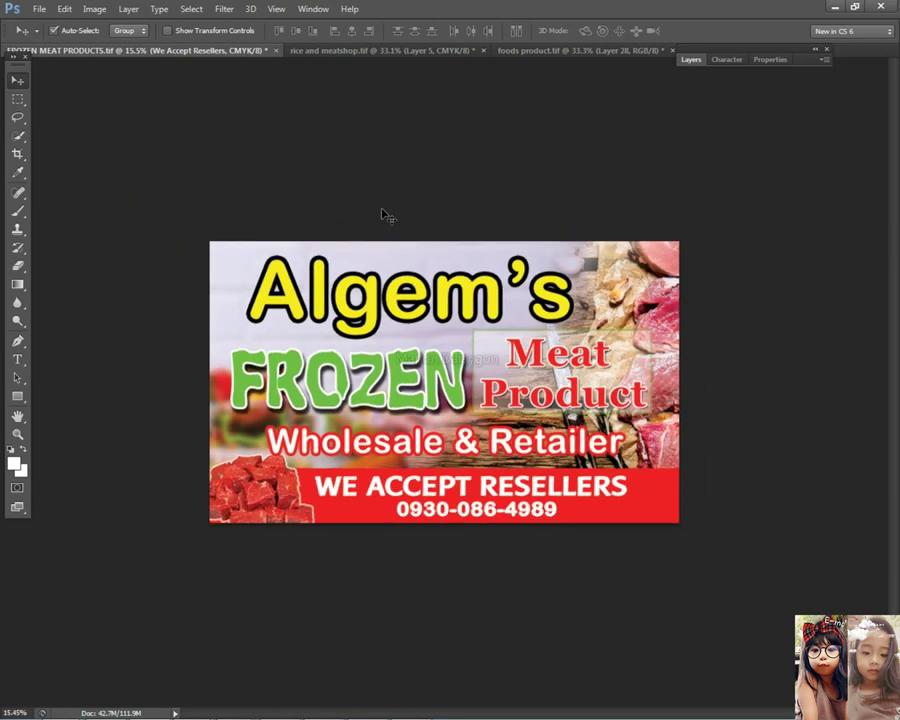
{"action": "key", "text": "ctrl+t"}
{"action": "mouse_move", "coordinate": [640, 497]}
{"action": "left_mouse_down"}
{"action": "mouse_move", "coordinate": [660, 482]}
{"action": "mouse_move", "coordinate": [646, 490]}
{"action": "left_mouse_up"}
{"action": "key", "text": "Return"}
- Copy the font name used by the WE ACCEPT RESELLERS line
{"action": "right_click", "coordinate": [520, 519]}
{"action": "left_click", "coordinate": [522, 518]}
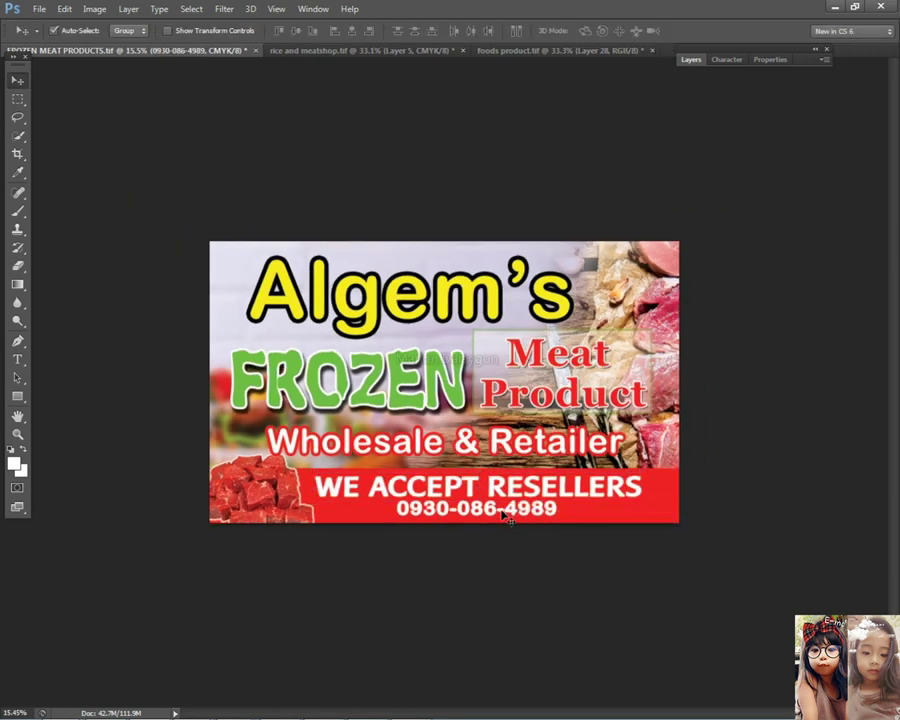
{"action": "scroll", "coordinate": [450, 377], "scroll_direction": "up", "scroll_amount": 1}
{"action": "left_click", "coordinate": [19, 360]}
{"action": "left_click", "coordinate": [487, 493]}
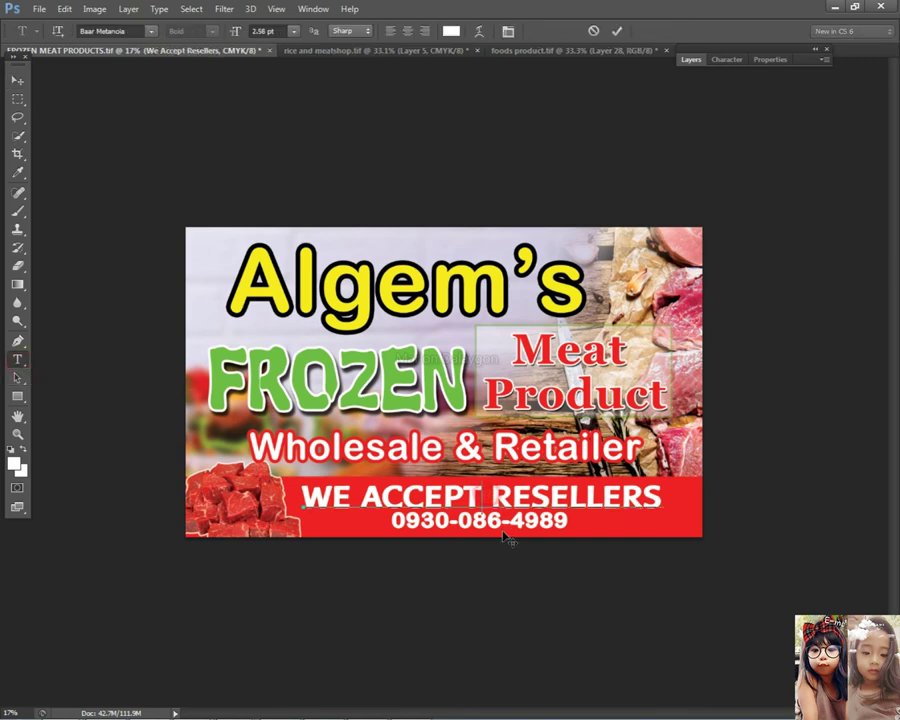
{"action": "left_click", "coordinate": [113, 30]}
{"action": "key", "text": "ctrl+c"}
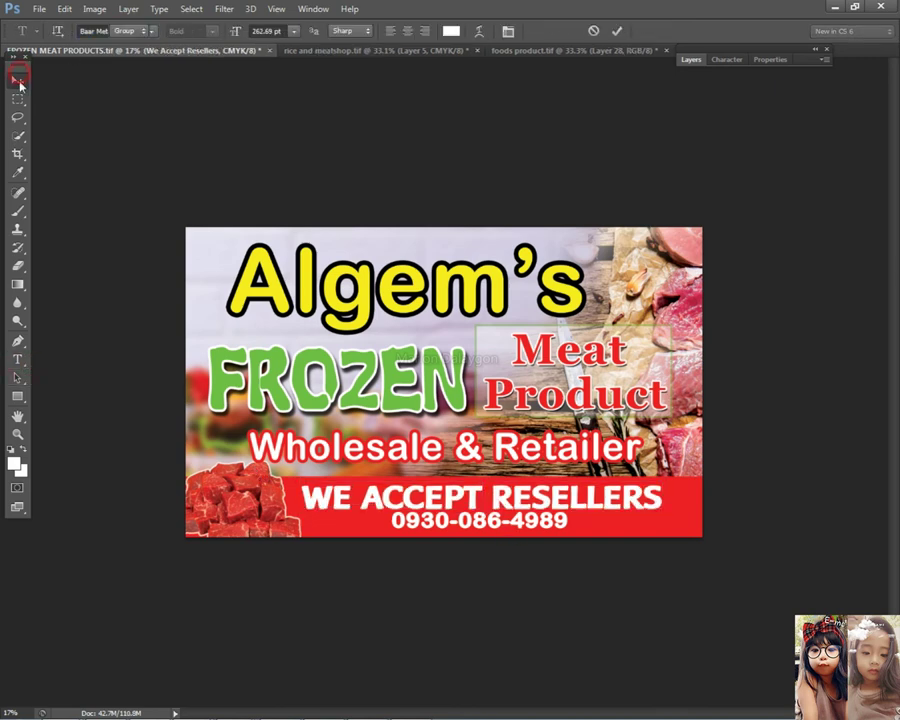
- Change the phone number line's font to Baar Metanoia by pasting the copied font name
{"action": "left_click", "coordinate": [17, 79]}
{"action": "left_click", "coordinate": [17, 359]}
{"action": "left_click", "coordinate": [511, 522]}
{"action": "key", "text": "ctrl+a"}
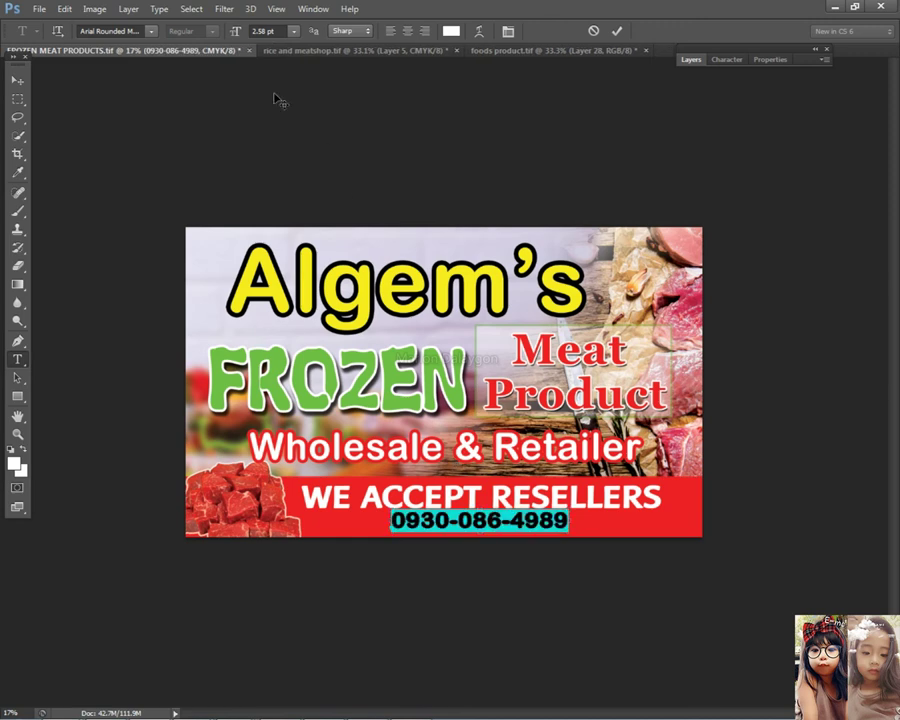
{"action": "left_click", "coordinate": [123, 31]}
{"action": "key", "text": "ctrl+v"}
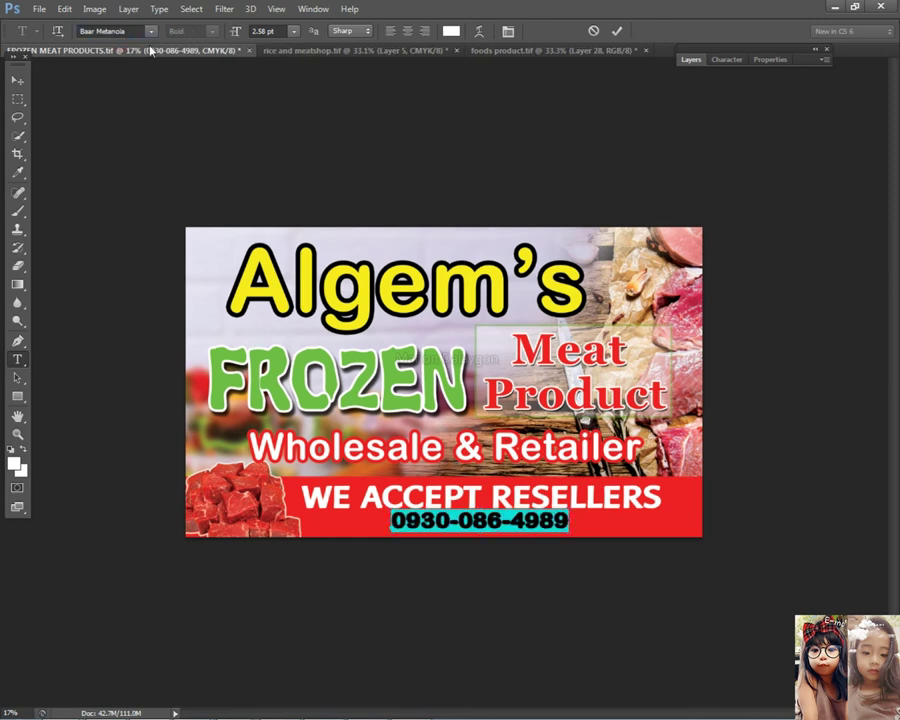
{"action": "key", "text": "Return"}
{"action": "left_click", "coordinate": [17, 80]}
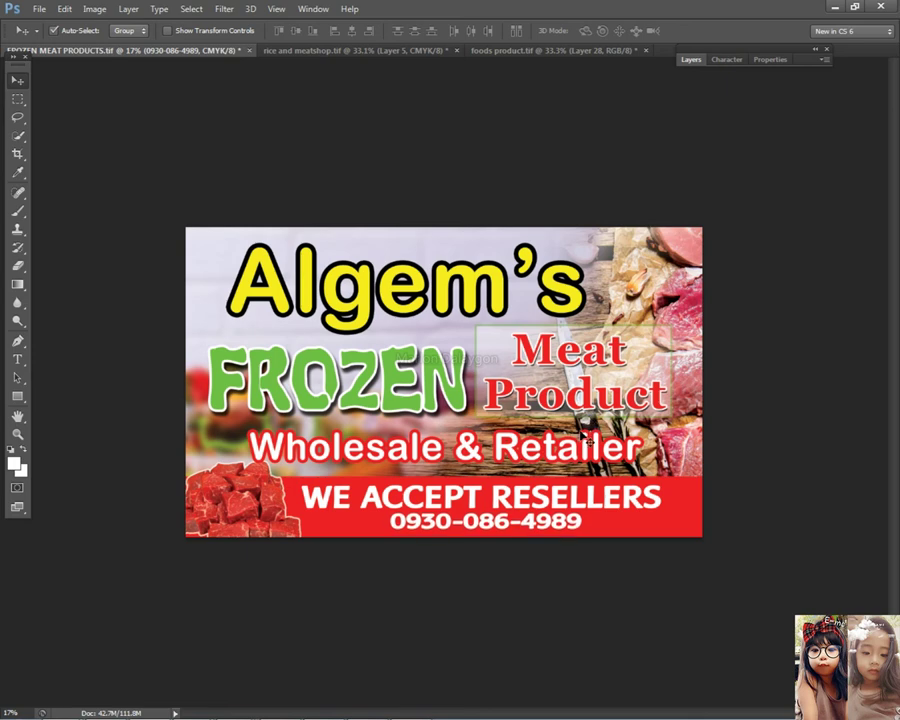
- Shift the phone number slightly right and the WE ACCEPT RESELLERS line slightly left to balance them in the red band
{"action": "left_click", "coordinate": [518, 494]}
{"action": "right_click", "coordinate": [480, 516]}
{"action": "left_click", "coordinate": [522, 530]}
{"action": "right_click", "coordinate": [536, 506]}
{"action": "left_click", "coordinate": [550, 504]}
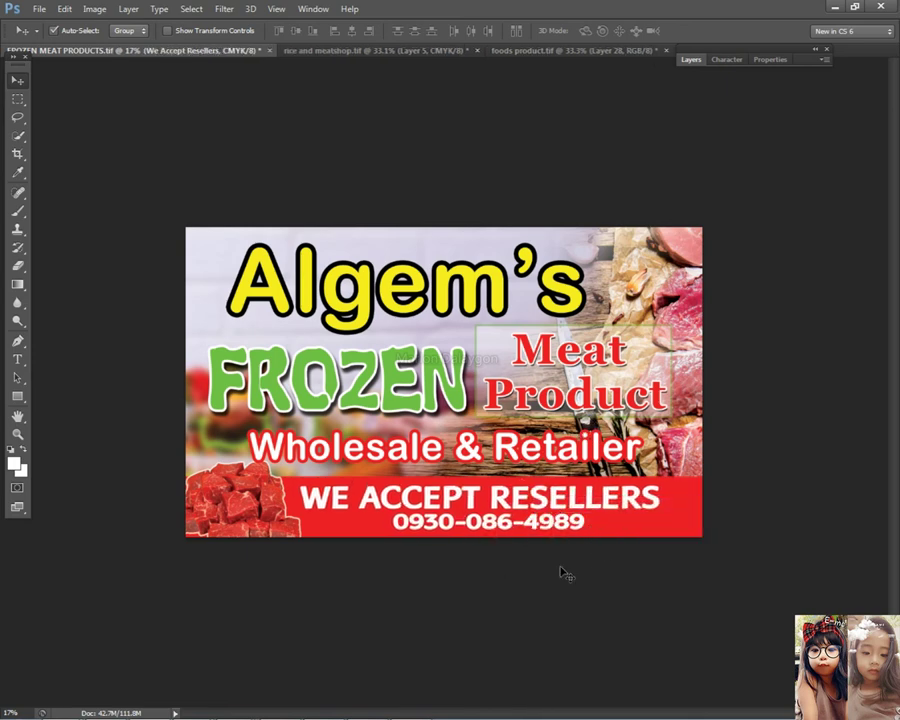
{"action": "scroll", "coordinate": [438, 560], "scroll_direction": "down", "scroll_amount": 2}
{"action": "scroll", "coordinate": [443, 550], "scroll_direction": "up", "scroll_amount": 1}
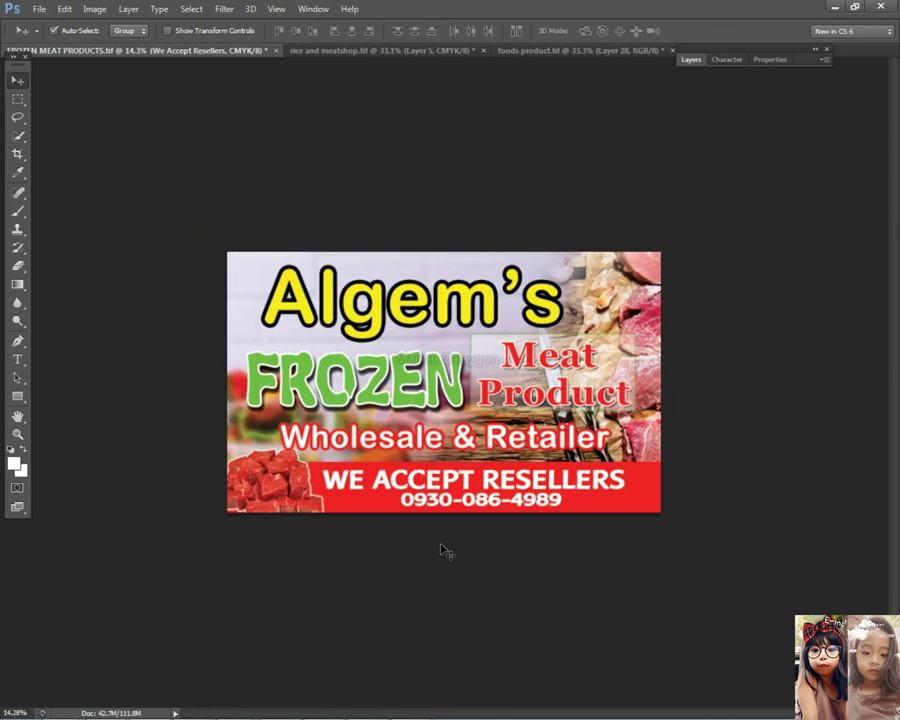
- Stretch the phone number line slightly taller from its lower edge
{"action": "scroll", "coordinate": [441, 549], "scroll_direction": "up", "scroll_amount": 2}
{"action": "right_click", "coordinate": [522, 566]}
{"action": "left_click", "coordinate": [647, 591]}
{"action": "scroll", "coordinate": [581, 577], "scroll_direction": "down", "scroll_amount": 1}
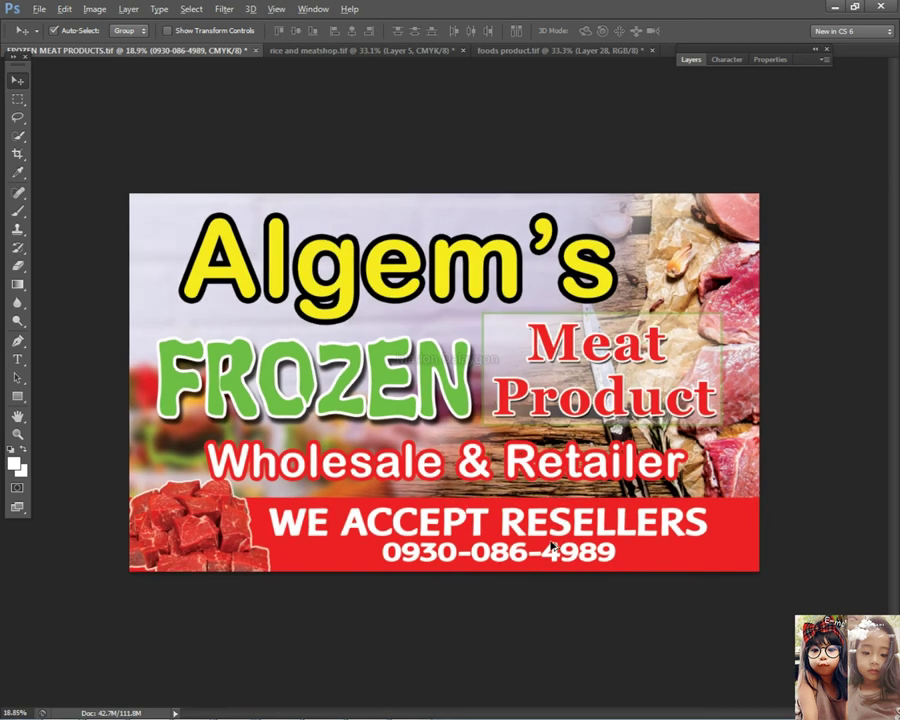
{"action": "scroll", "coordinate": [520, 568], "scroll_direction": "up", "scroll_amount": 2}
{"action": "key", "text": "ctrl+t"}
{"action": "left_click_drag", "start_coordinate": [515, 614], "coordinate": [518, 621]}
{"action": "key", "text": "Return"}
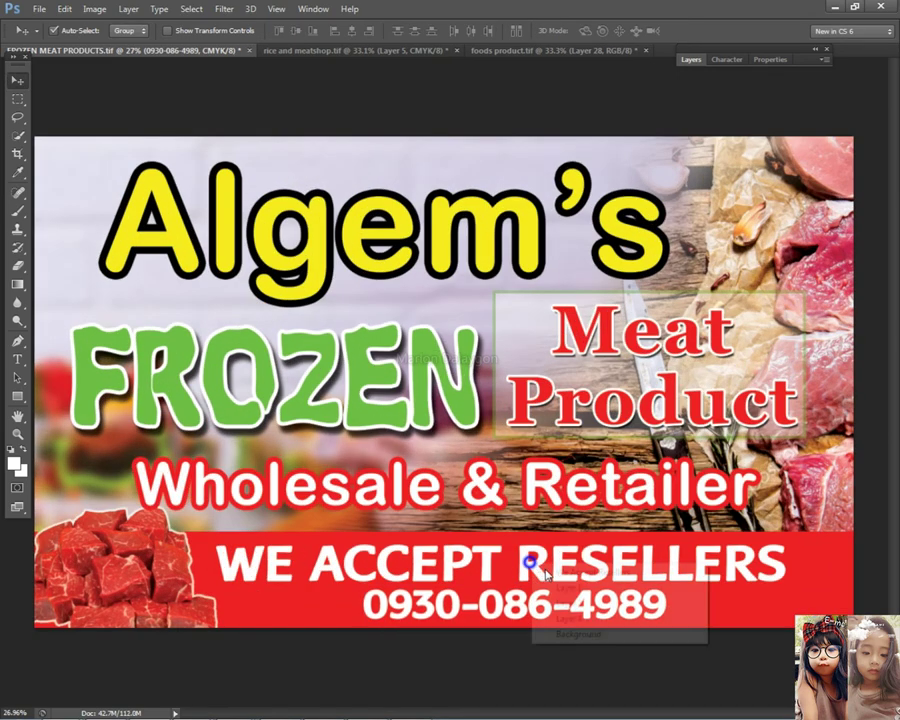
- Nudge the WE ACCEPT RESELLERS line and the phone number slightly upward within the red band
{"action": "right_click", "coordinate": [534, 563]}
{"action": "left_click", "coordinate": [569, 577]}
{"action": "key", "text": "Up"}
{"action": "right_click", "coordinate": [547, 611]}
{"action": "left_click", "coordinate": [555, 623]}
{"action": "key", "text": "Up"}
{"action": "key", "text": "Up"}
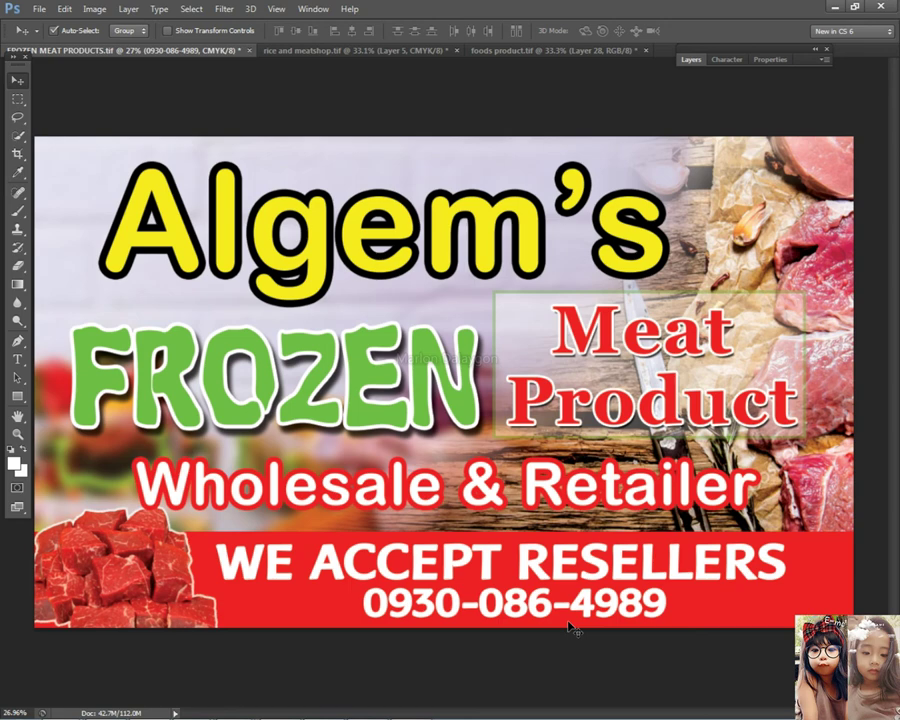
- Add a Drop Shadow with a distance of 19 px to the We Accept Resellers layer
{"action": "left_click", "coordinate": [564, 568]}
{"action": "scroll", "coordinate": [550, 625], "scroll_direction": "down", "scroll_amount": 2}
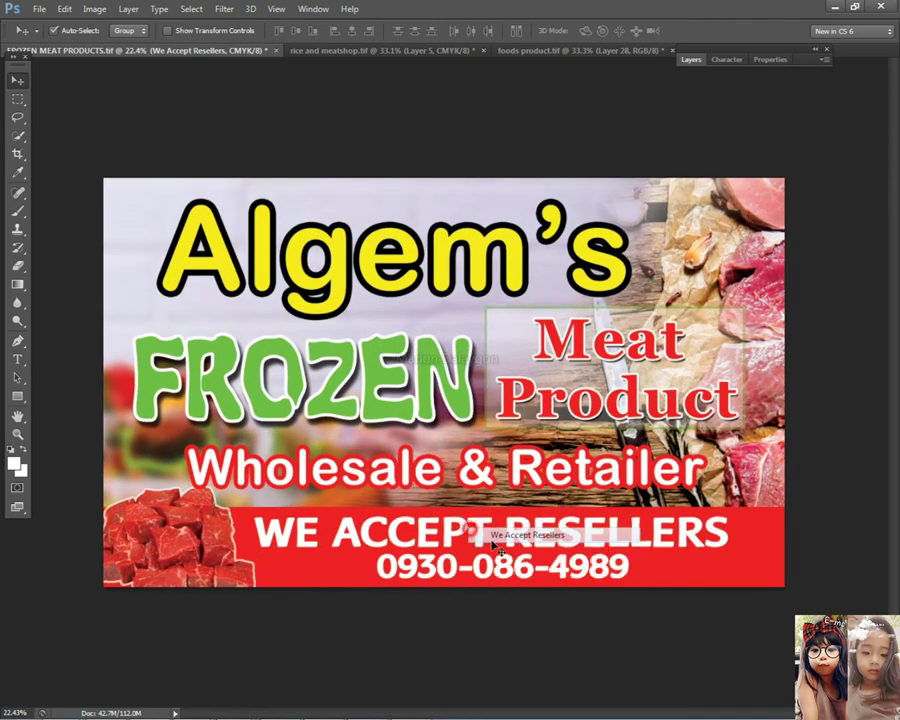
{"action": "left_click", "coordinate": [690, 60]}
{"action": "double_click", "coordinate": [768, 359]}
{"action": "double_click", "coordinate": [804, 370]}
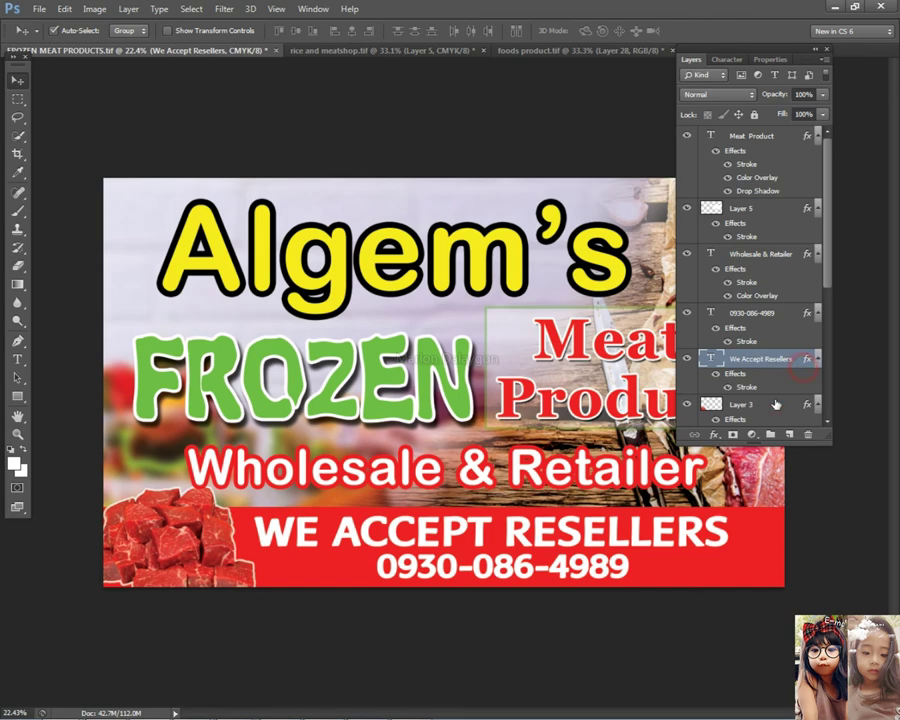
{"action": "left_click", "coordinate": [491, 581]}
{"action": "left_click_drag", "start_coordinate": [646, 457], "coordinate": [658, 457]}
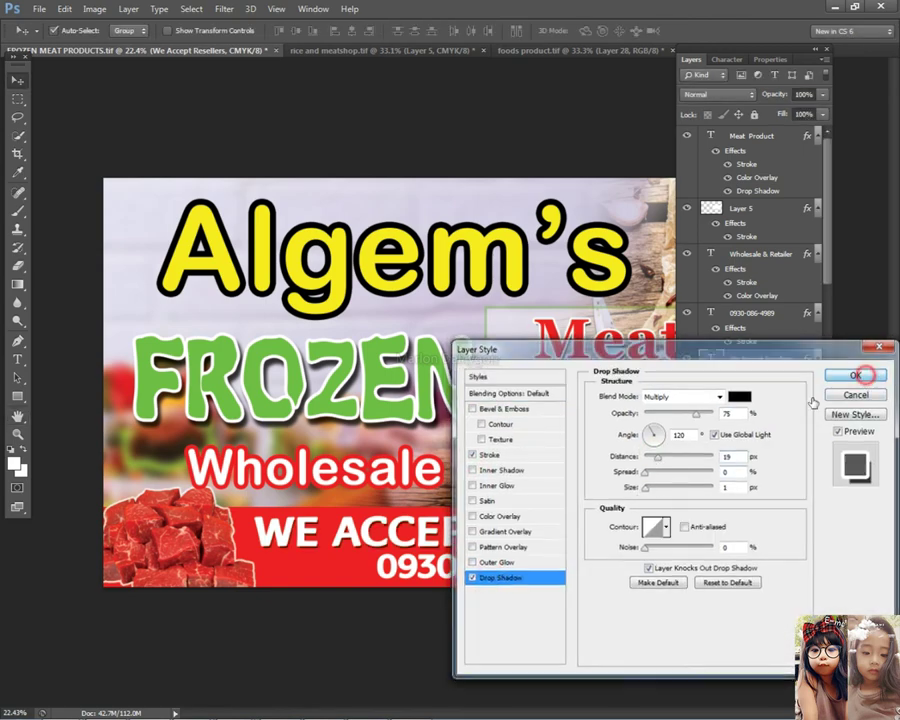
{"action": "left_click", "coordinate": [857, 374]}
- Copy the We Accept Resellers layer style and paste it onto the phone number layer
{"action": "right_click", "coordinate": [782, 363]}
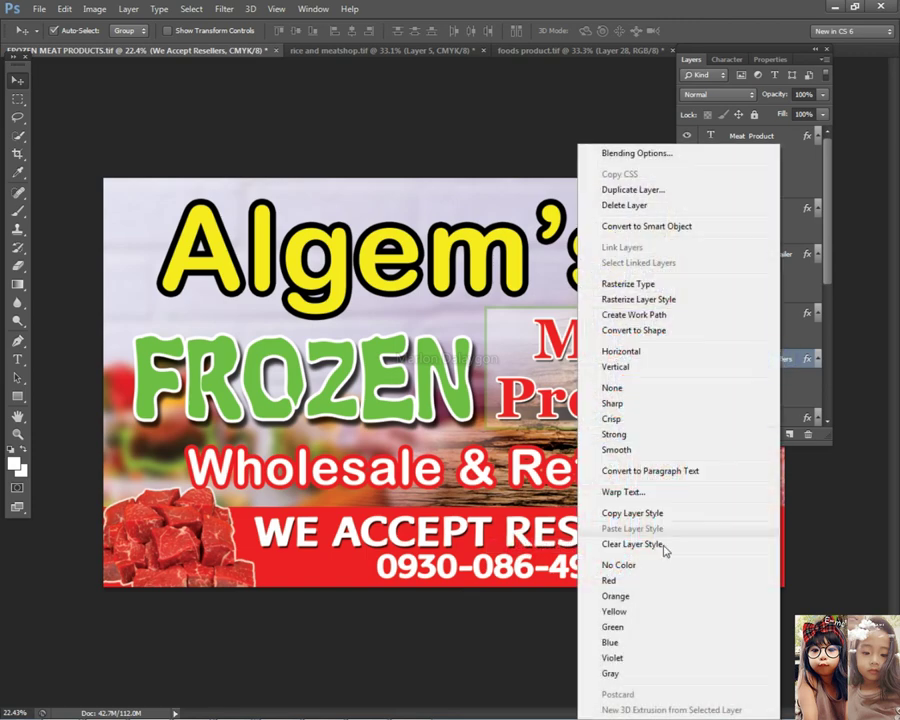
{"action": "left_click", "coordinate": [661, 510]}
{"action": "right_click", "coordinate": [505, 564]}
{"action": "left_click", "coordinate": [523, 571]}
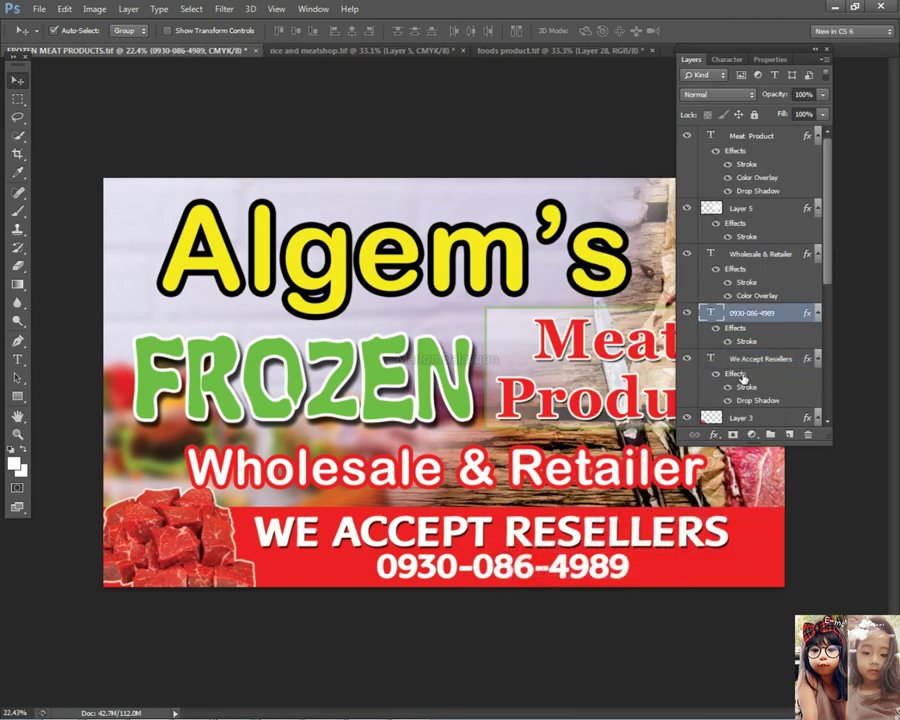
{"action": "right_click", "coordinate": [764, 313]}
{"action": "left_click", "coordinate": [622, 529]}
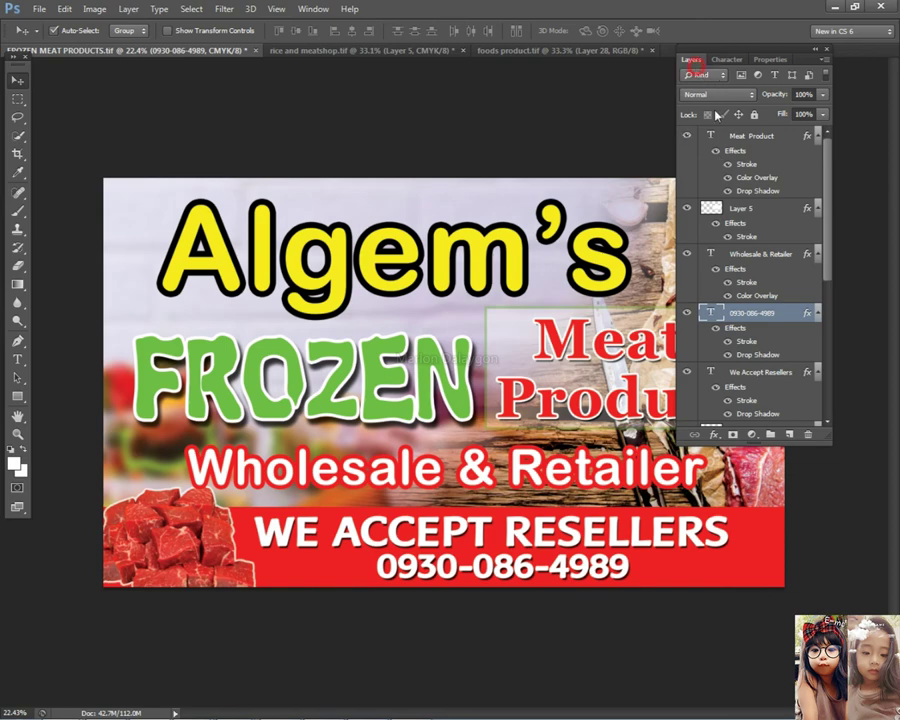
{"action": "double_click", "coordinate": [697, 62]}
{"action": "scroll", "coordinate": [740, 300], "scroll_direction": "down", "scroll_amount": 7}
{"action": "scroll", "coordinate": [833, 375], "scroll_direction": "up", "scroll_amount": 7}
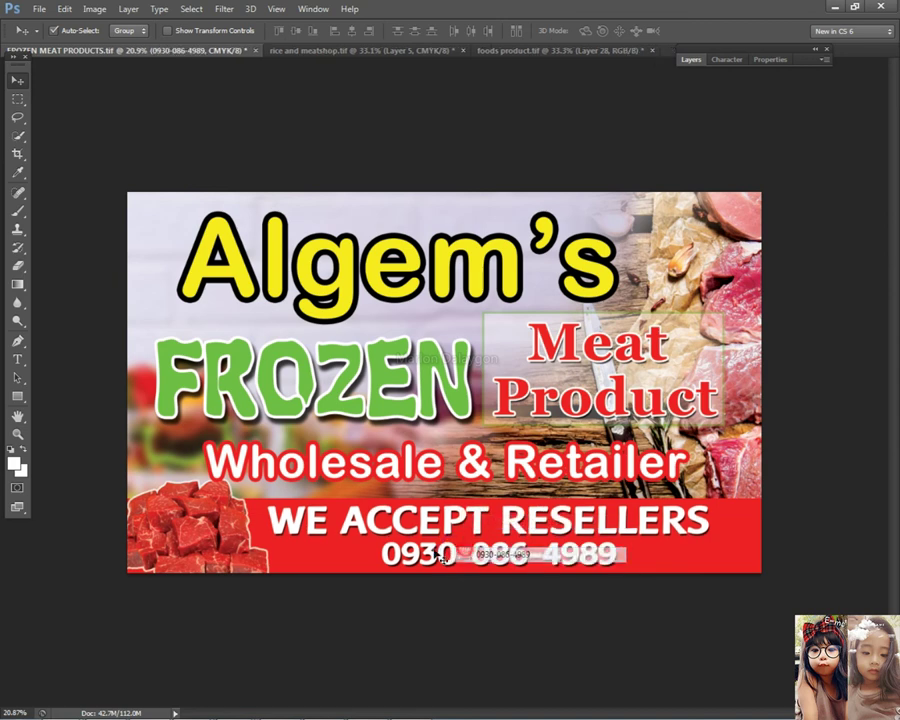
- Move the FROZEN text slightly to the left
{"action": "right_click", "coordinate": [511, 474]}
{"action": "left_click", "coordinate": [511, 472]}
{"action": "left_click", "coordinate": [407, 412]}
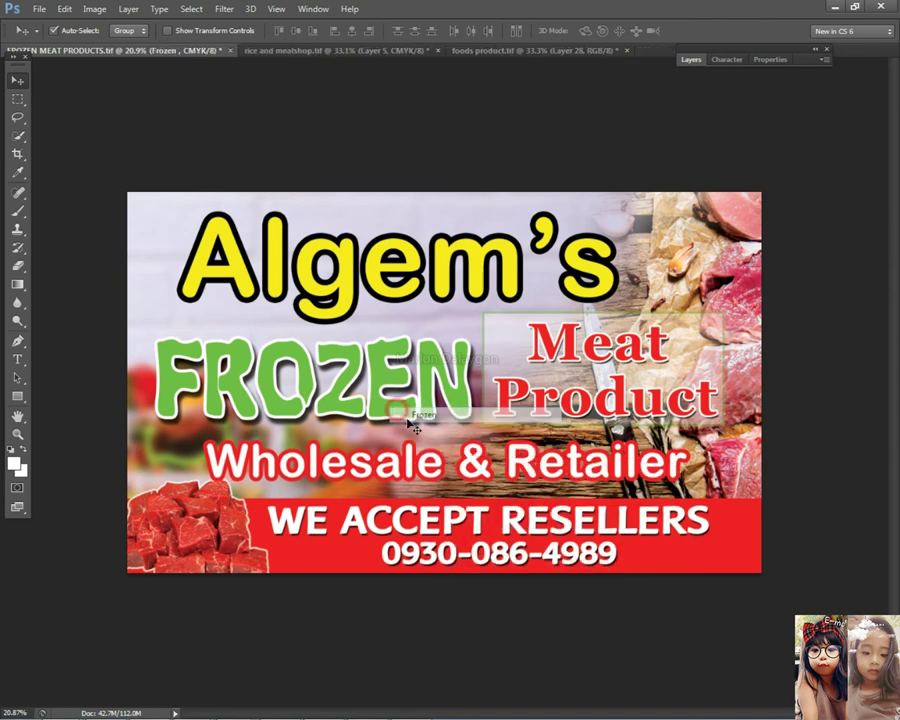
- Change the Frozen layer's Color Overlay to the deeper green 02b906
{"action": "left_click", "coordinate": [693, 59]}
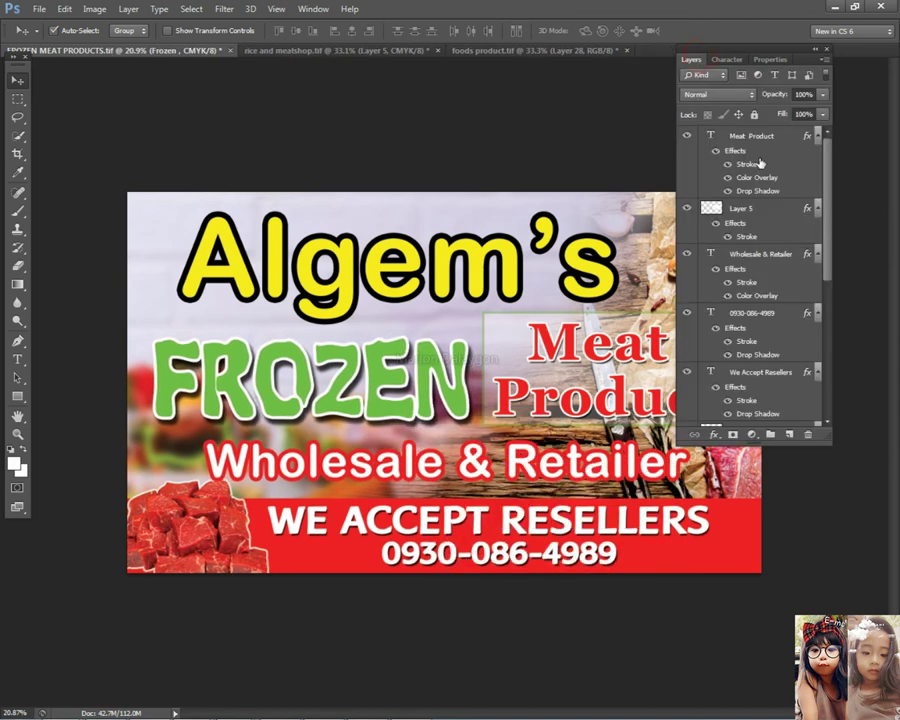
{"action": "scroll", "coordinate": [744, 362], "scroll_direction": "down", "scroll_amount": 5}
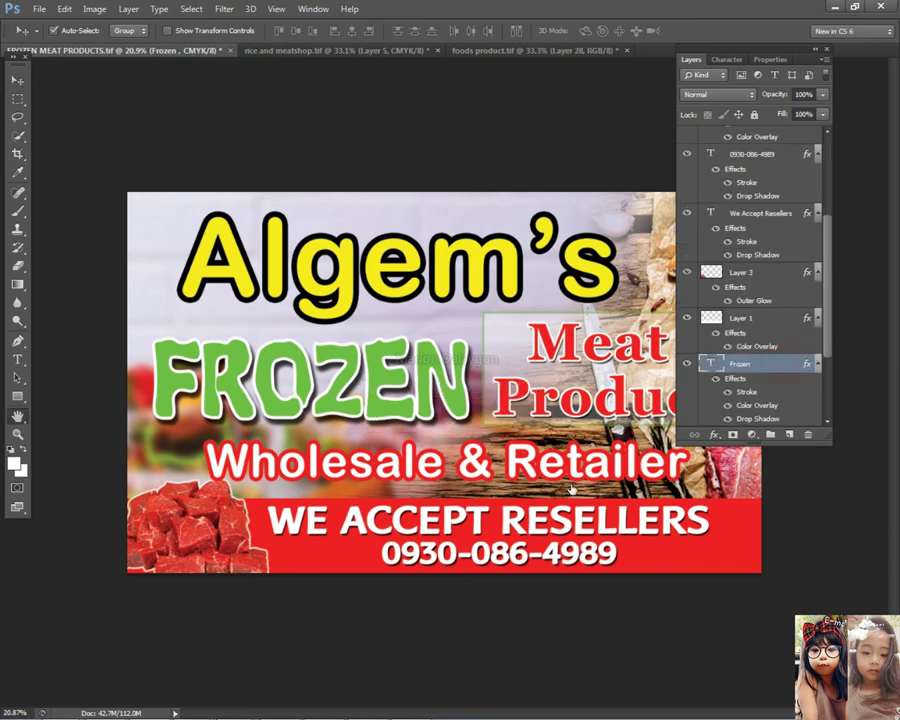
{"action": "double_click", "coordinate": [744, 362]}
{"action": "left_click", "coordinate": [498, 516]}
{"action": "left_click", "coordinate": [740, 396]}
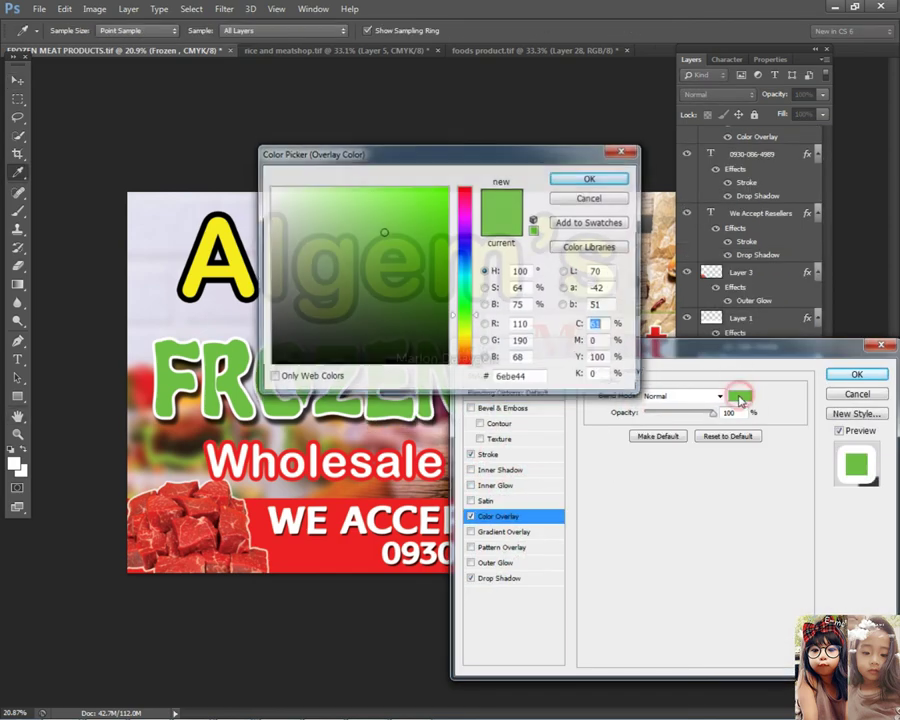
{"action": "left_click", "coordinate": [445, 252]}
{"action": "left_click", "coordinate": [466, 252]}
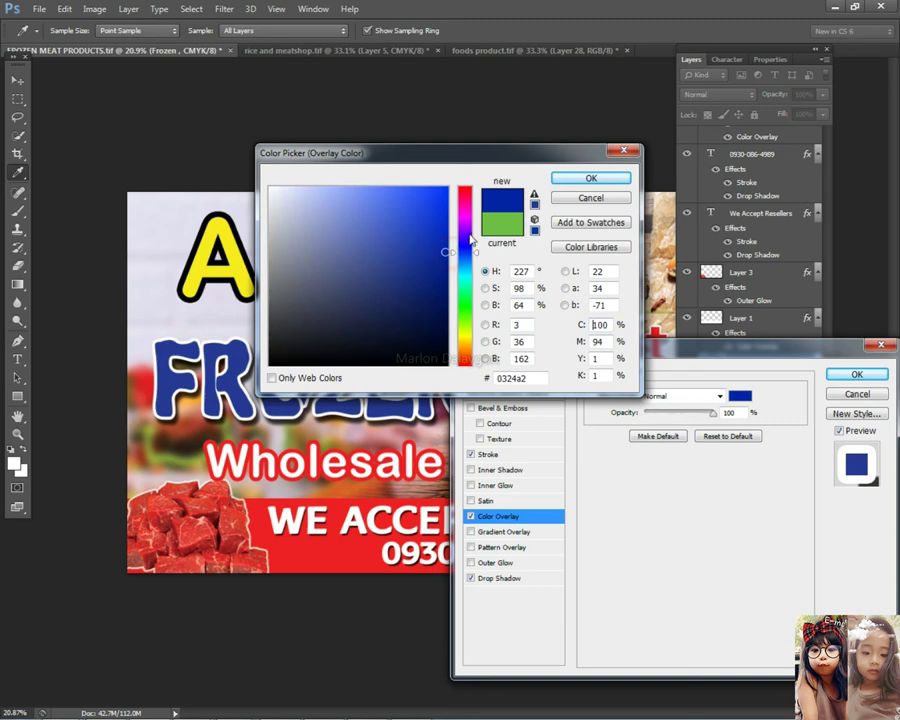
{"action": "left_click", "coordinate": [466, 305]}
{"action": "left_click_drag", "start_coordinate": [445, 252], "coordinate": [445, 235]}
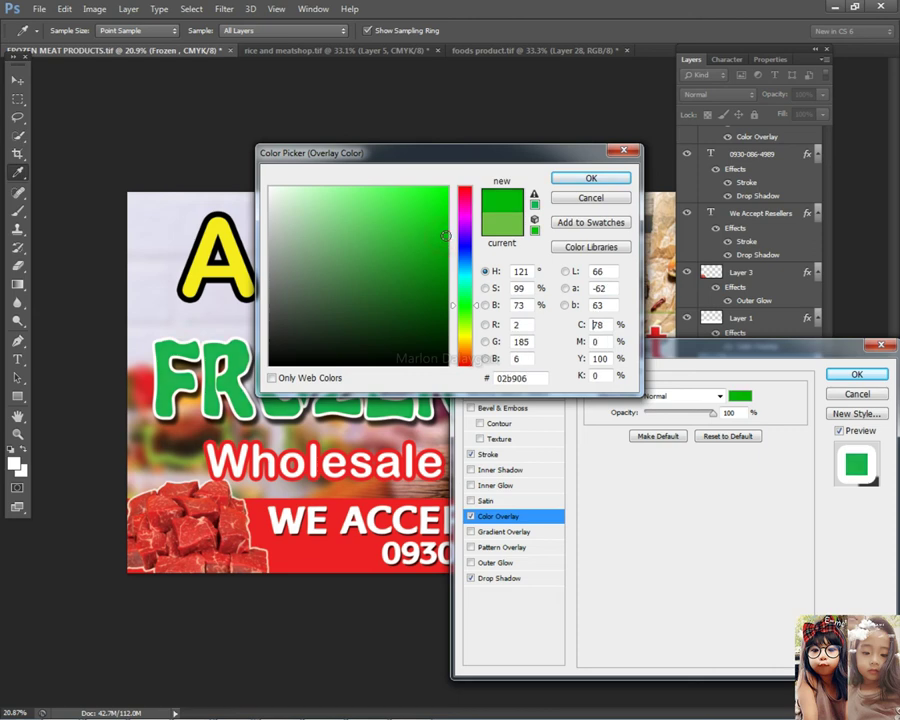
{"action": "left_click", "coordinate": [605, 180]}
- Set the Frozen layer's white outside Stroke to 24 px and apply the layer style
{"action": "left_click", "coordinate": [490, 454]}
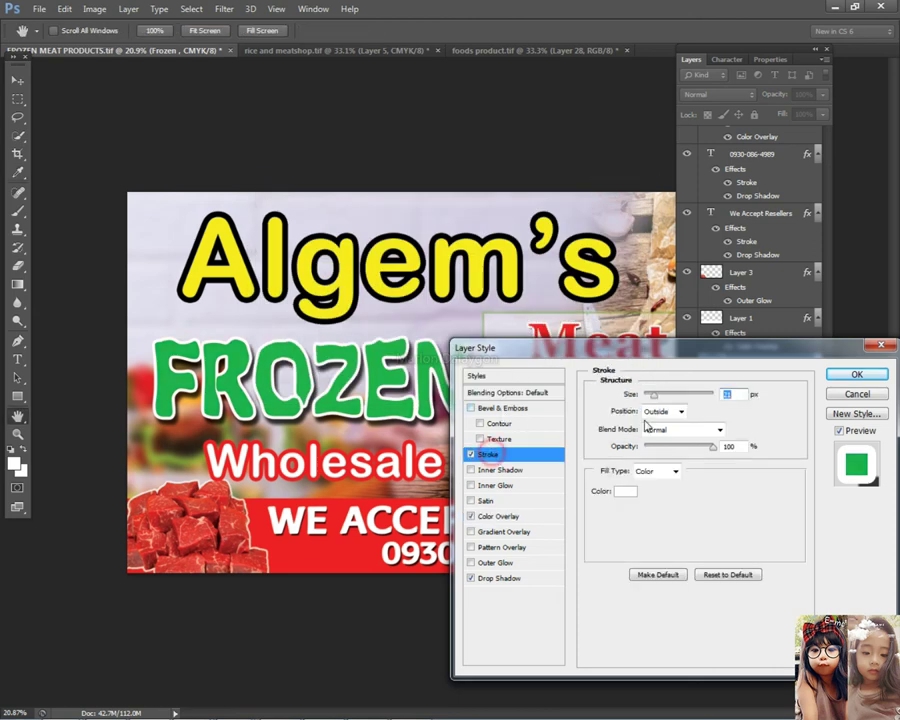
{"action": "left_click_drag", "start_coordinate": [657, 399], "coordinate": [656, 399]}
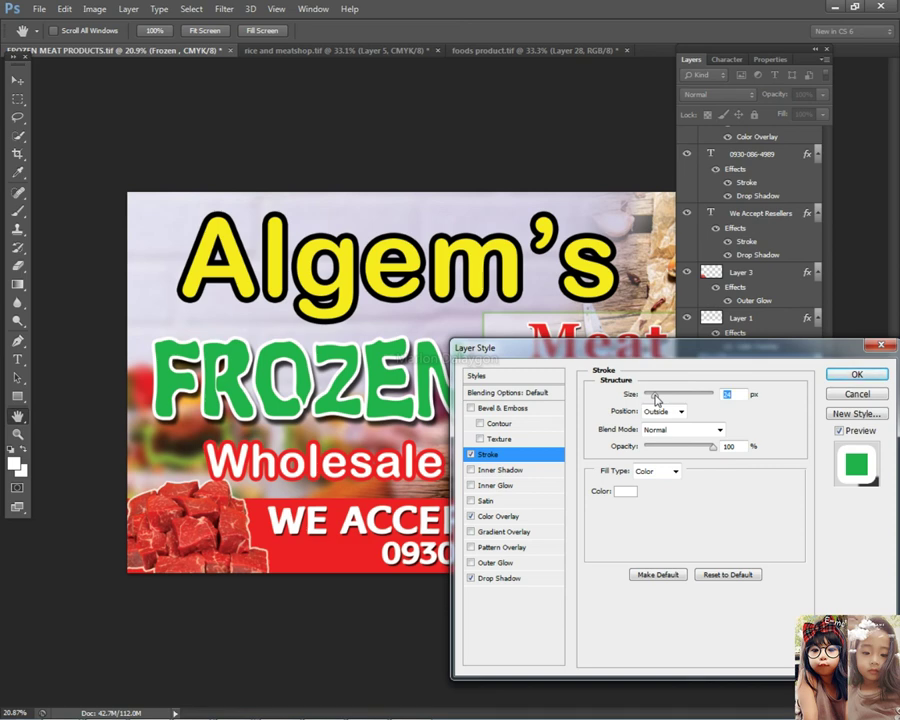
{"action": "left_click_drag", "start_coordinate": [668, 355], "coordinate": [609, 253]}
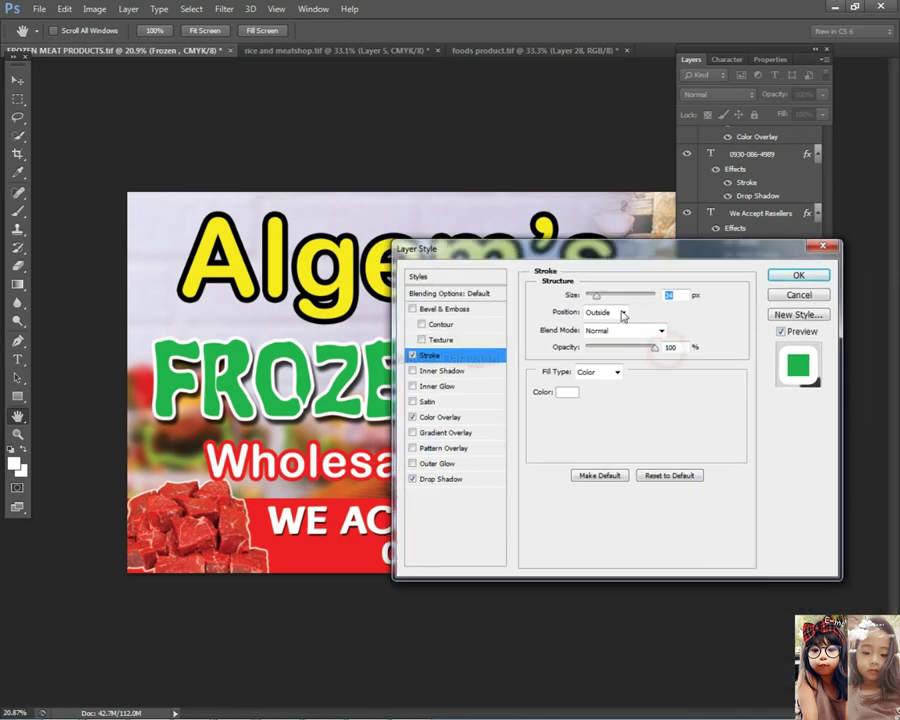
{"action": "left_click", "coordinate": [800, 275]}
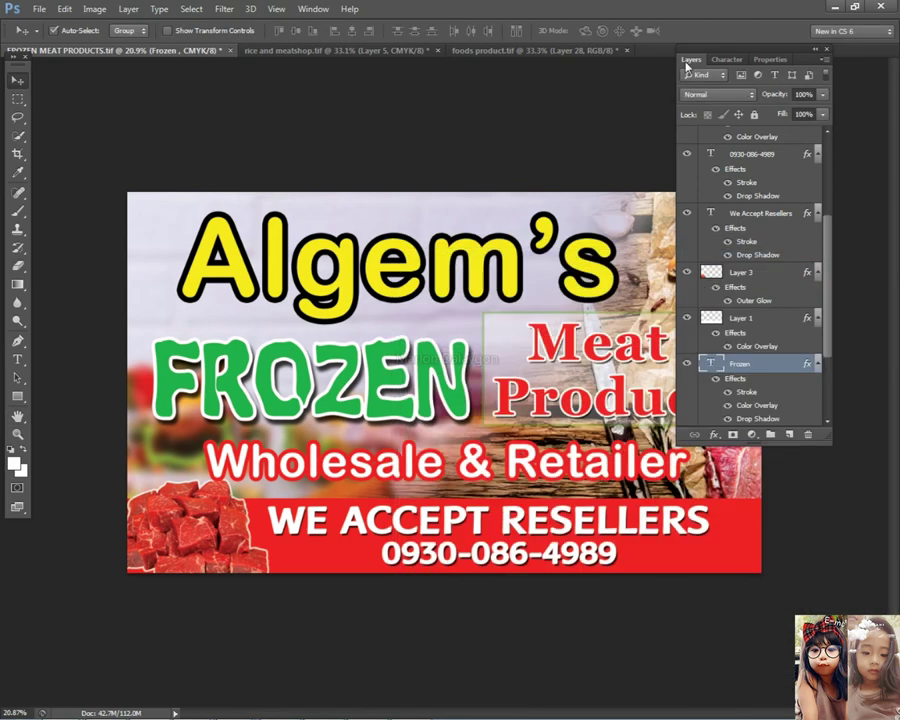
- Enlarge the Algem's text slightly, to about 104% width and 102.5% height
{"action": "double_click", "coordinate": [687, 63]}
{"action": "scroll", "coordinate": [180, 445], "scroll_direction": "down", "scroll_amount": 4}
{"action": "scroll", "coordinate": [388, 440], "scroll_direction": "up", "scroll_amount": 3}
{"action": "right_click", "coordinate": [306, 380]}
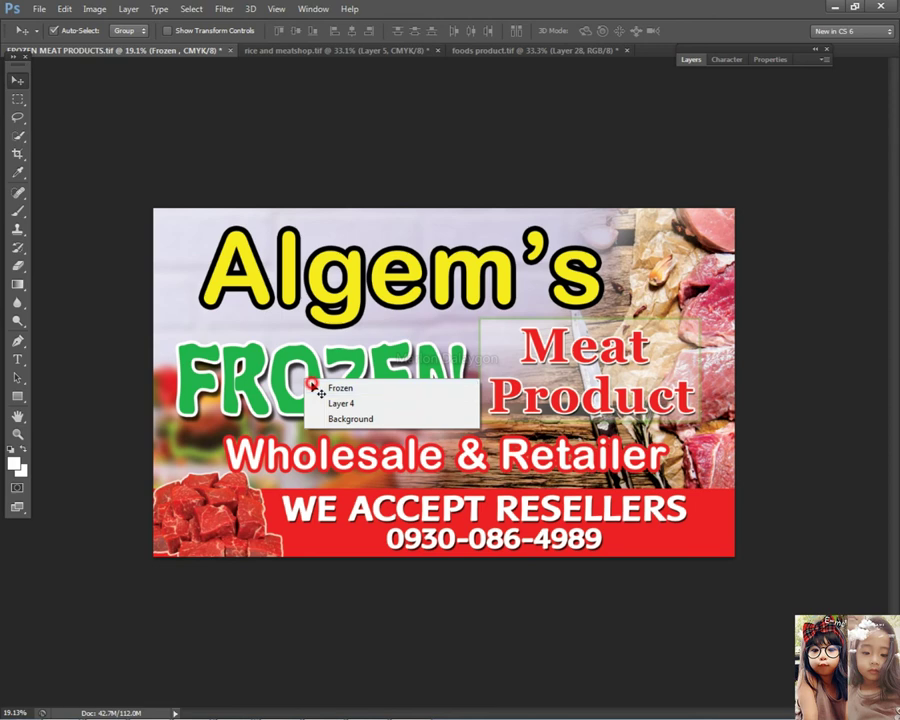
{"action": "left_click", "coordinate": [313, 386]}
{"action": "right_click", "coordinate": [342, 279]}
{"action": "left_click", "coordinate": [352, 288]}
{"action": "key", "text": "ctrl+t"}
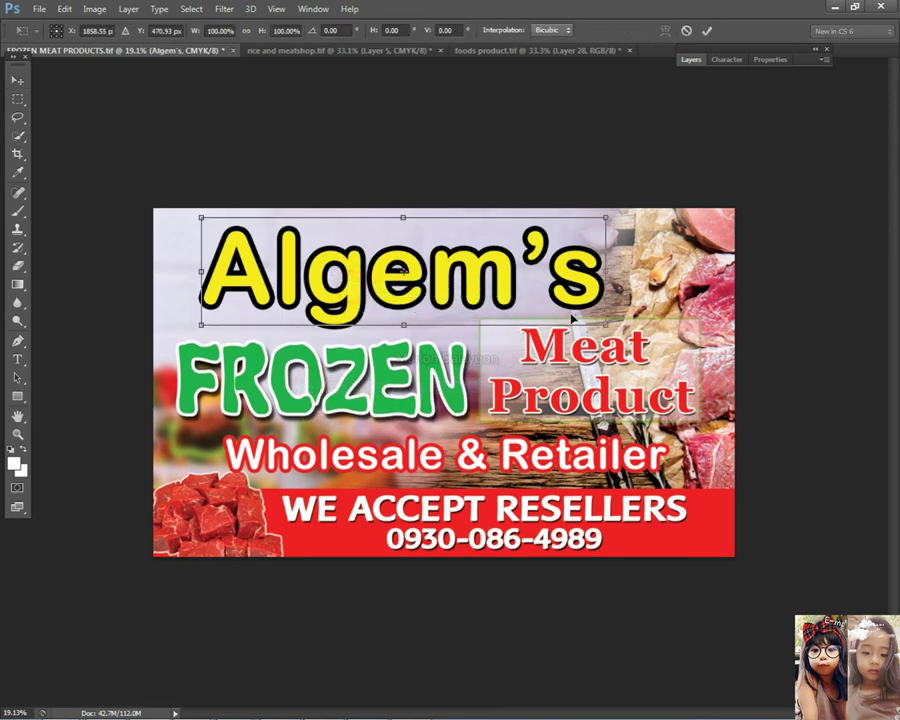
{"action": "left_click_drag", "start_coordinate": [606, 270], "coordinate": [616, 270]}
{"action": "left_click_drag", "start_coordinate": [621, 326], "coordinate": [630, 328]}
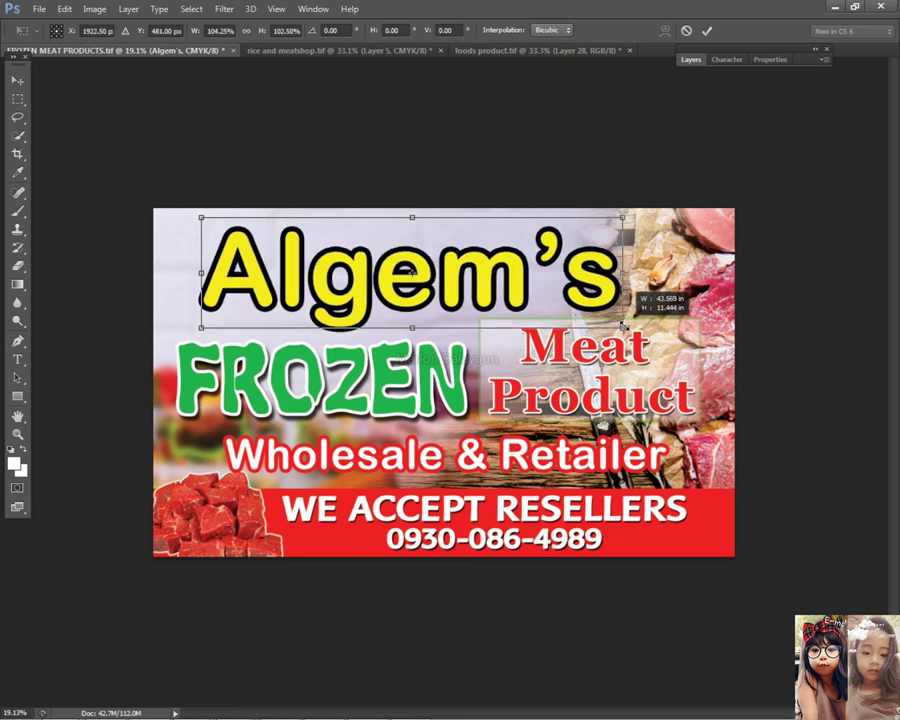
{"action": "key", "text": "Return"}
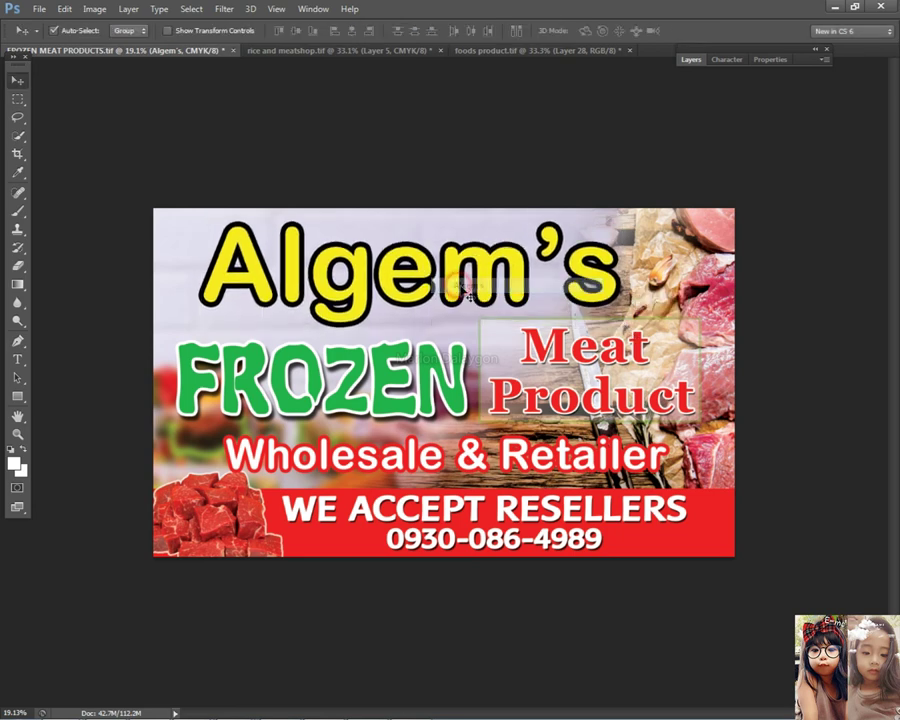
- Add an Outer Glow to the Algem's layer with 56% spread and 90 px size, and apply the layer style
{"action": "right_click", "coordinate": [385, 388]}
{"action": "left_click", "coordinate": [405, 396]}
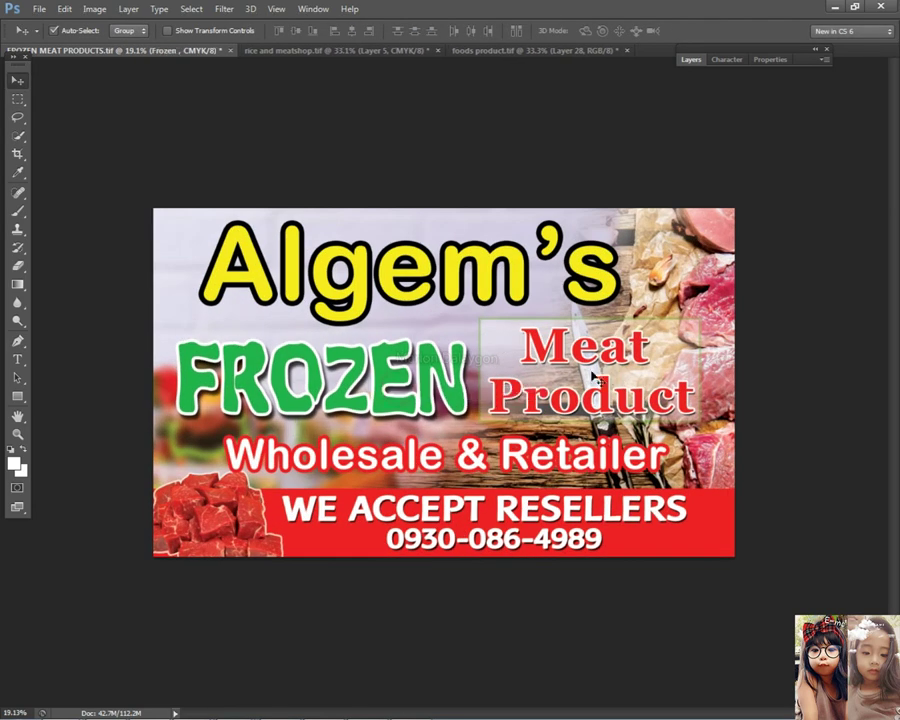
{"action": "right_click", "coordinate": [498, 455]}
{"action": "left_click", "coordinate": [507, 461]}
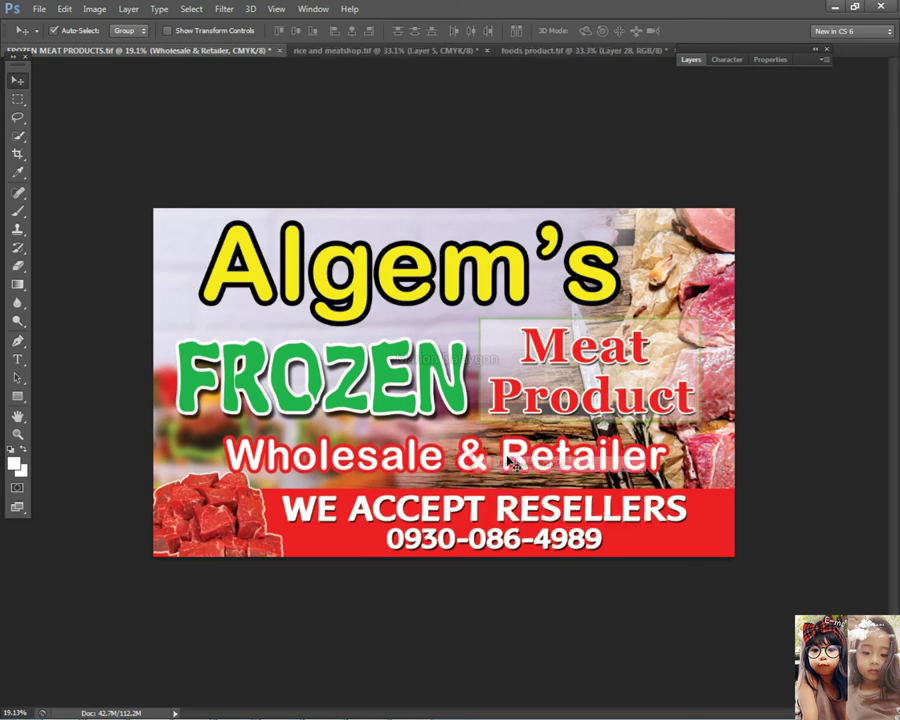
{"action": "left_click", "coordinate": [689, 60]}
{"action": "right_click", "coordinate": [437, 299]}
{"action": "left_click", "coordinate": [445, 305]}
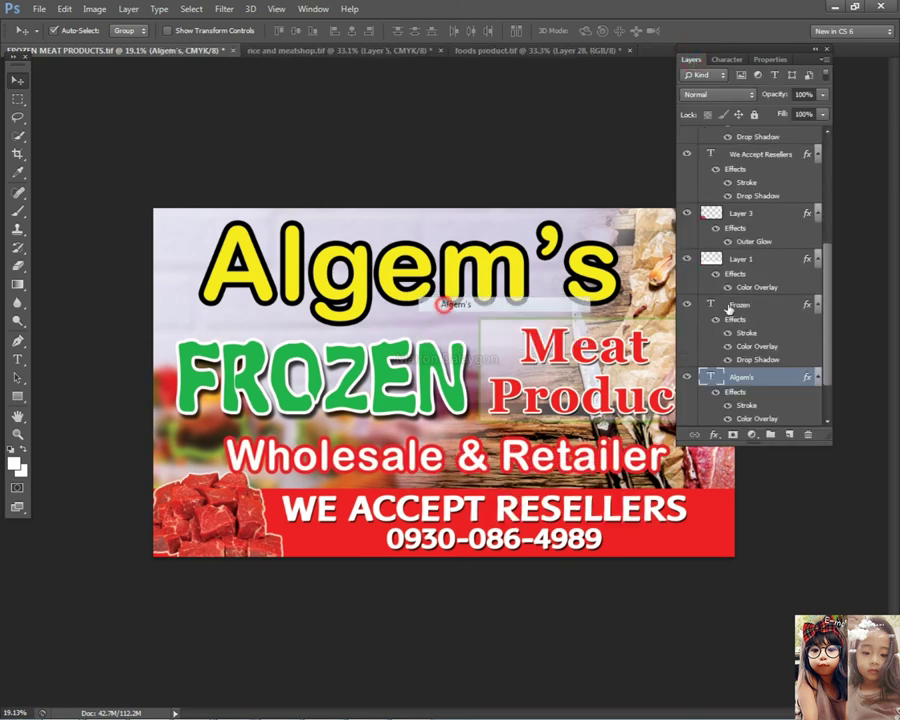
{"action": "double_click", "coordinate": [783, 375]}
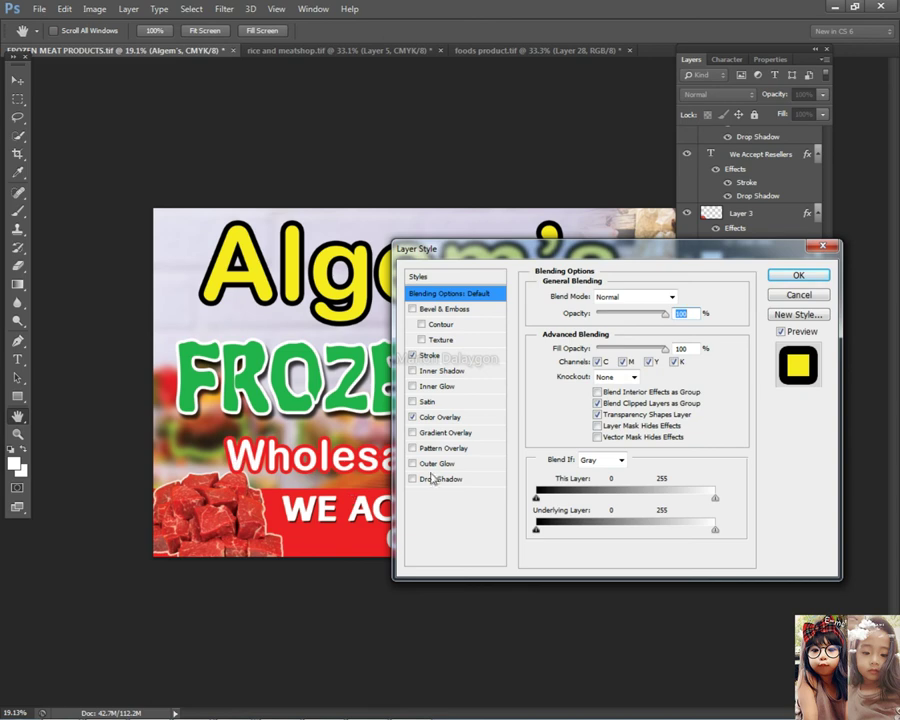
{"action": "left_click", "coordinate": [436, 463]}
{"action": "left_click", "coordinate": [602, 416]}
{"action": "left_click_drag", "start_coordinate": [587, 402], "coordinate": [626, 405]}
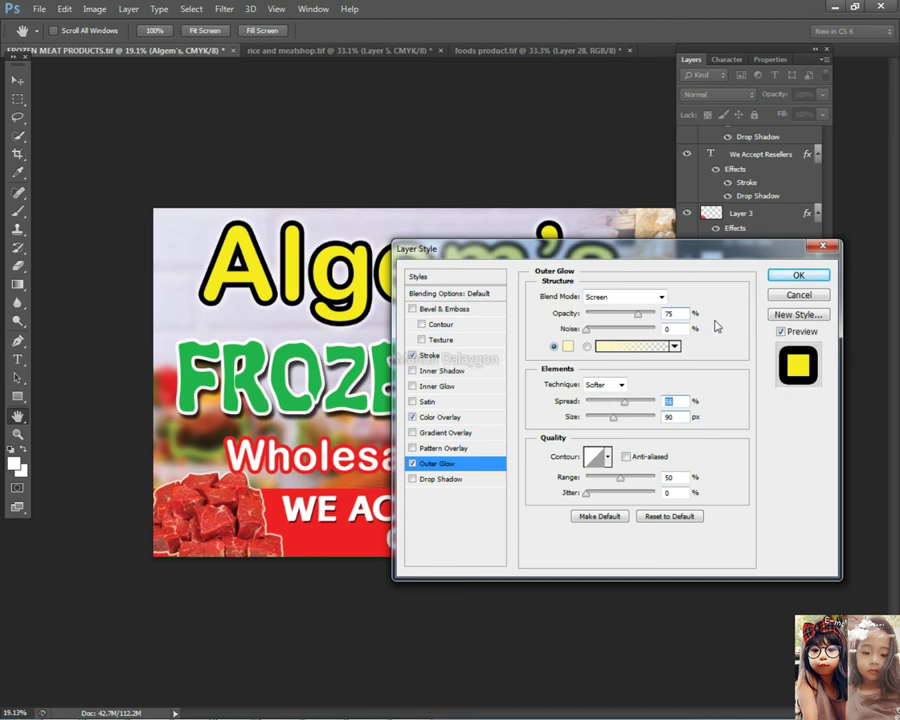
{"action": "left_click", "coordinate": [815, 276]}
- Adjust the Algem's layer's Outer Glow to 87% spread and about 76 px size
{"action": "right_click", "coordinate": [358, 248]}
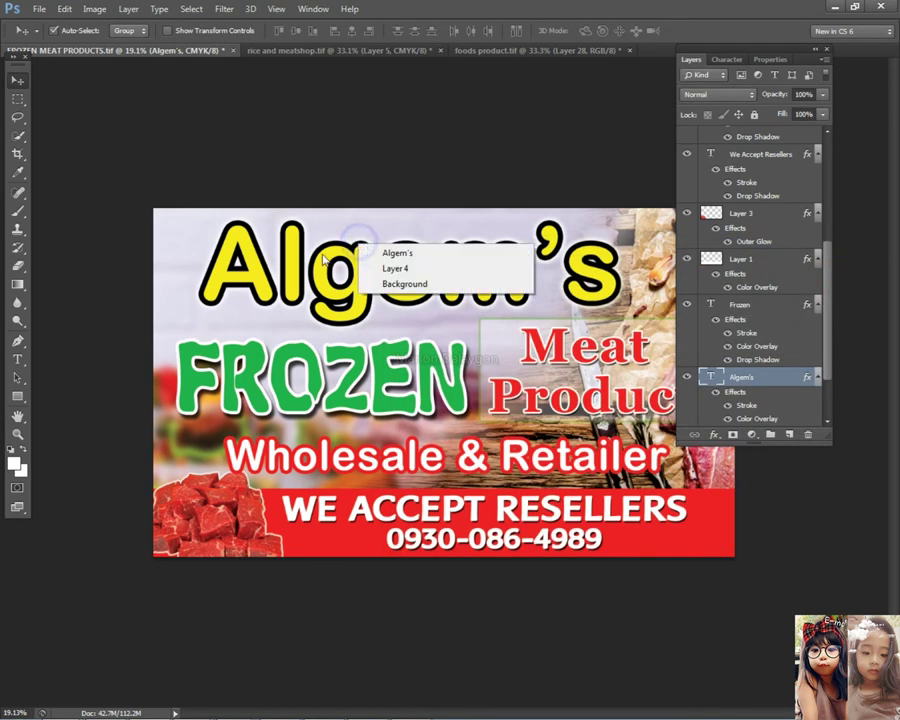
{"action": "left_click", "coordinate": [796, 378]}
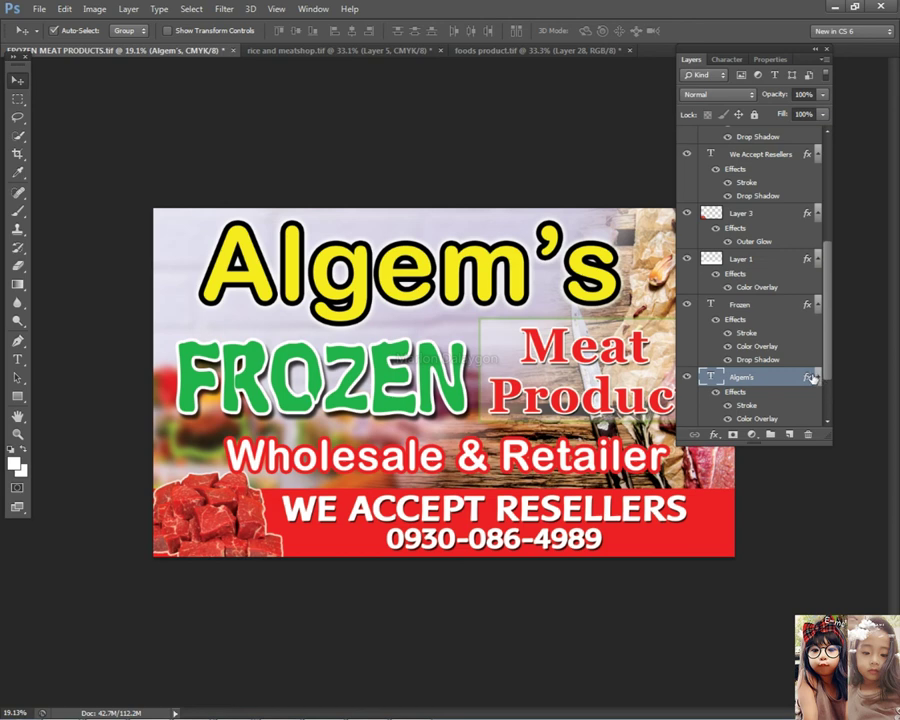
{"action": "double_click", "coordinate": [789, 372]}
{"action": "left_click", "coordinate": [440, 463]}
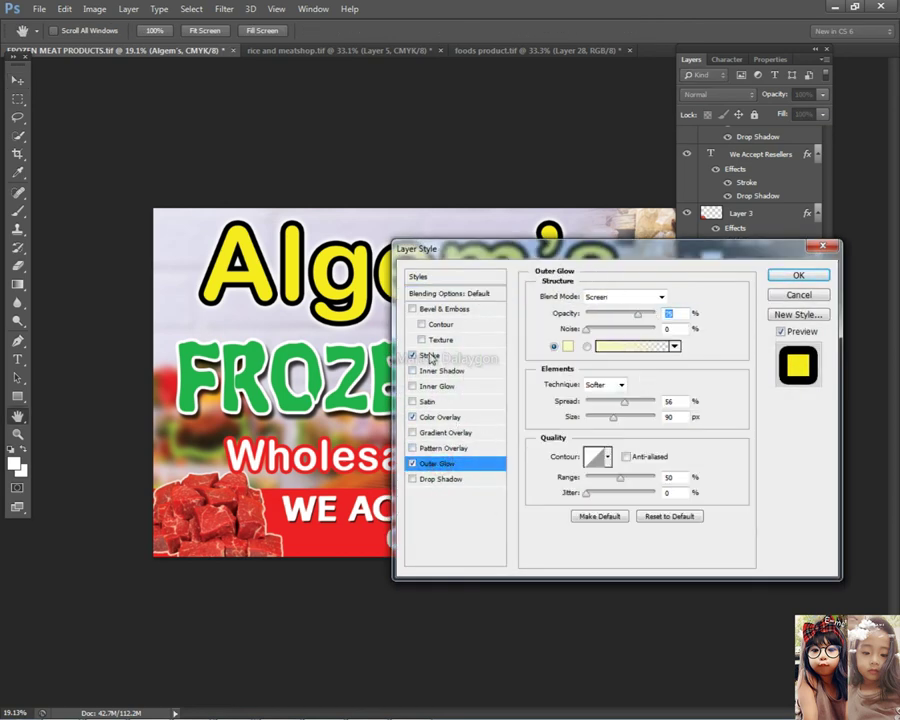
{"action": "left_click", "coordinate": [430, 355]}
{"action": "left_click", "coordinate": [435, 467]}
{"action": "left_click_drag", "start_coordinate": [626, 403], "coordinate": [610, 420]}
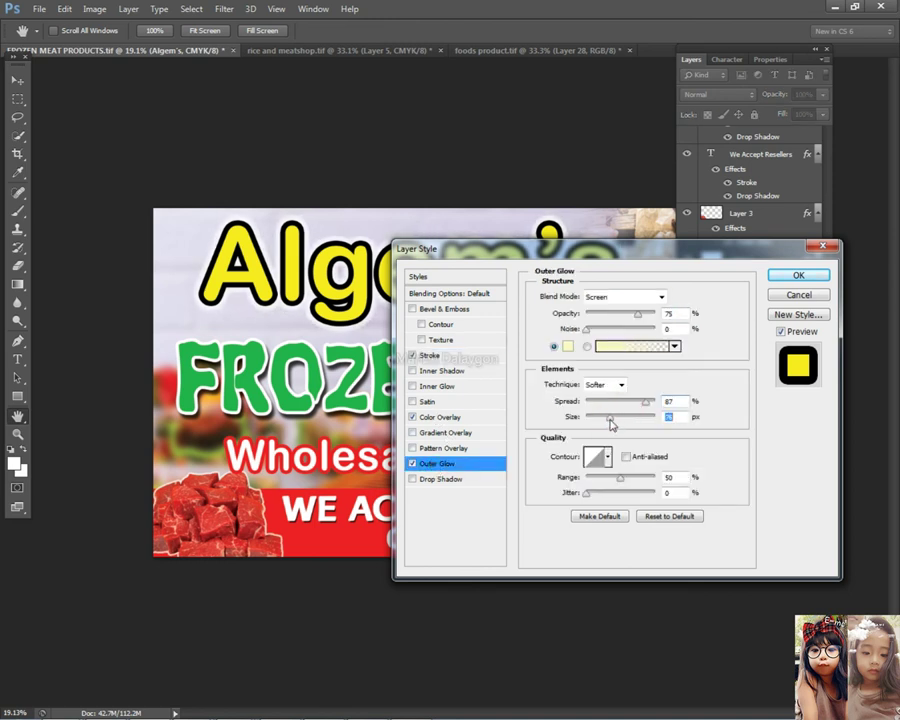
- Add a Drop Shadow to the Algem's layer with 43 px distance, 27% spread and a soft size, and apply the style
{"action": "left_click", "coordinate": [440, 479]}
{"action": "left_click", "coordinate": [598, 357]}
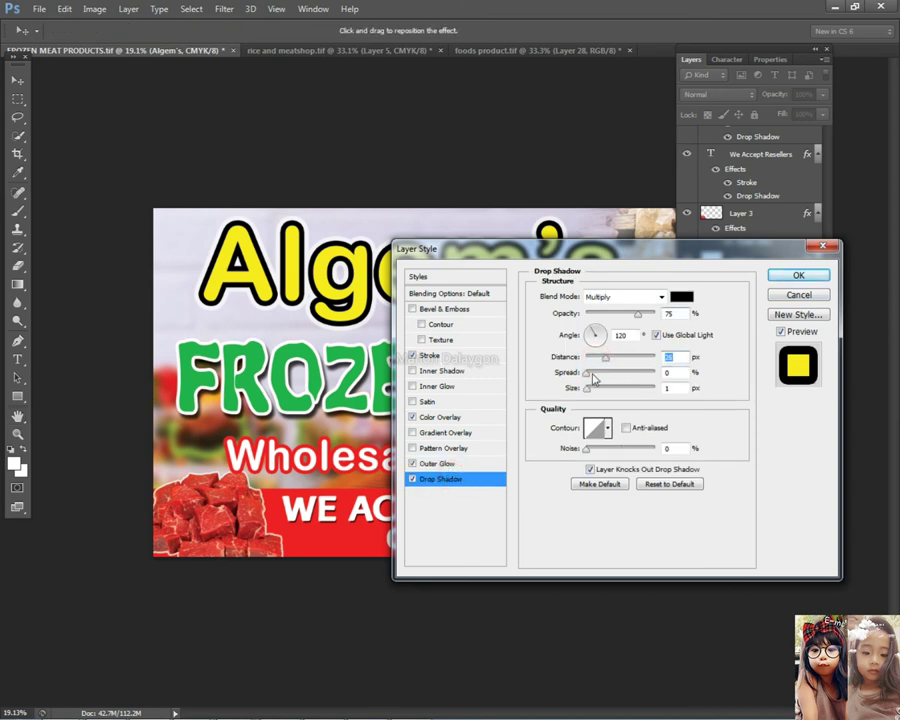
{"action": "mouse_move", "coordinate": [593, 377]}
{"action": "left_mouse_down"}
{"action": "mouse_move", "coordinate": [604, 372]}
{"action": "mouse_move", "coordinate": [608, 388]}
{"action": "left_mouse_up"}
{"action": "left_click", "coordinate": [616, 362]}
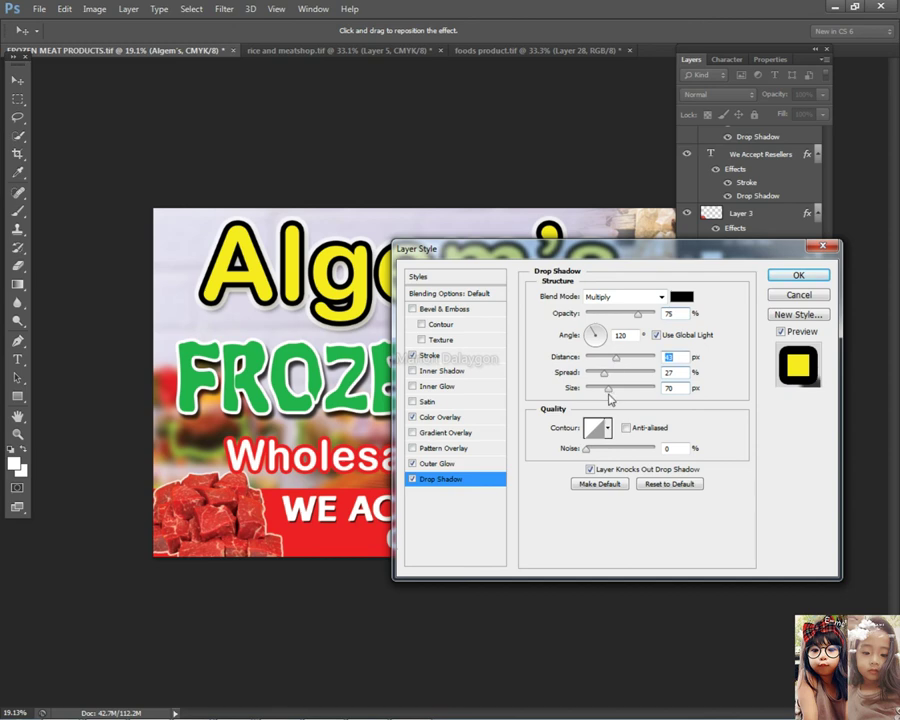
{"action": "left_click_drag", "start_coordinate": [608, 394], "coordinate": [604, 388]}
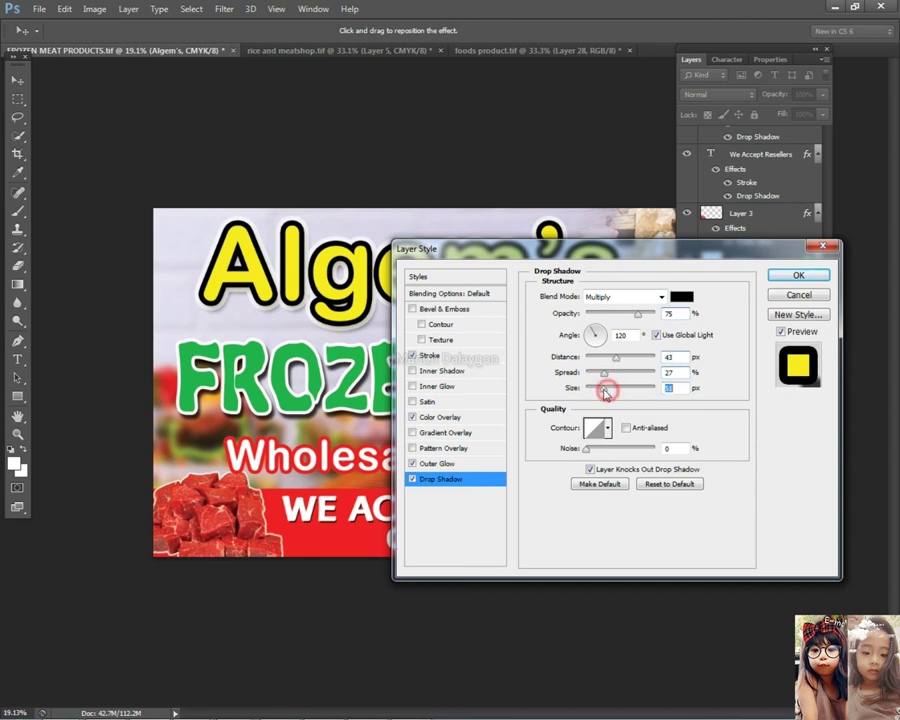
{"action": "left_click", "coordinate": [798, 276]}
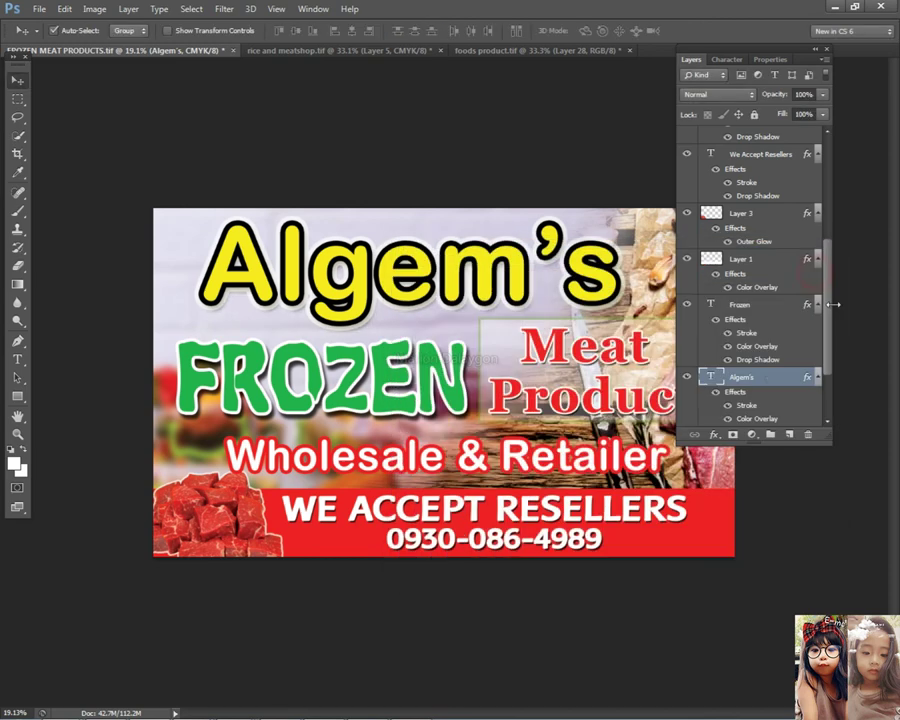
{"action": "double_click", "coordinate": [689, 60]}
{"action": "scroll", "coordinate": [485, 283], "scroll_direction": "down", "scroll_amount": 3}
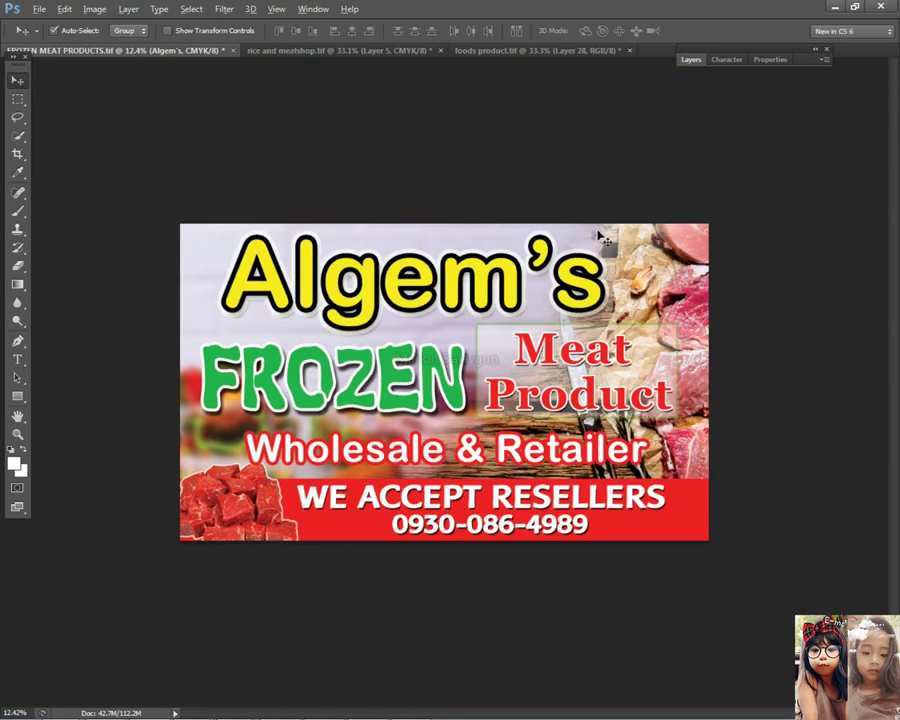
{"action": "scroll", "coordinate": [485, 283], "scroll_direction": "up", "scroll_amount": 3}
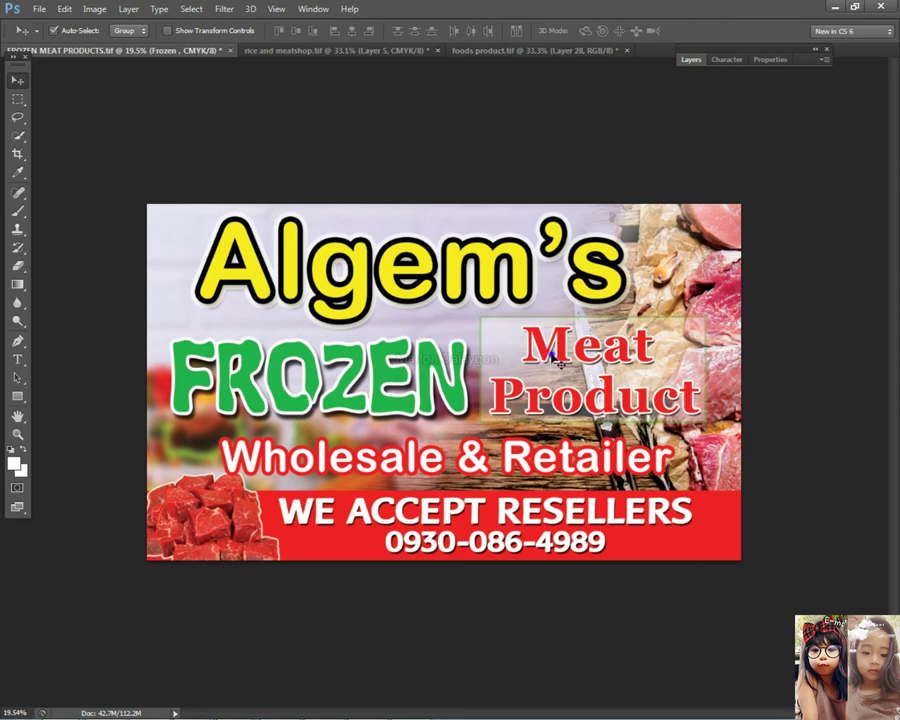
- Change the Wholesale & Retailer layer's Color Overlay to blue
{"action": "left_click", "coordinate": [605, 418]}
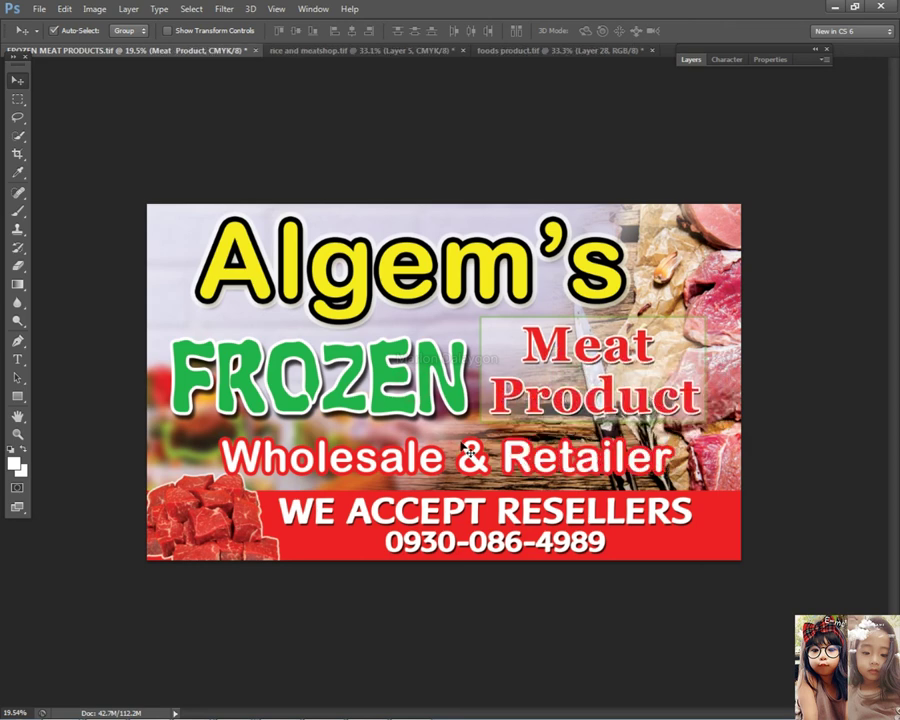
{"action": "right_click", "coordinate": [536, 466]}
{"action": "left_click", "coordinate": [575, 471]}
{"action": "right_click", "coordinate": [571, 472]}
{"action": "left_click", "coordinate": [600, 477]}
{"action": "scroll", "coordinate": [607, 401], "scroll_direction": "up", "scroll_amount": 3}
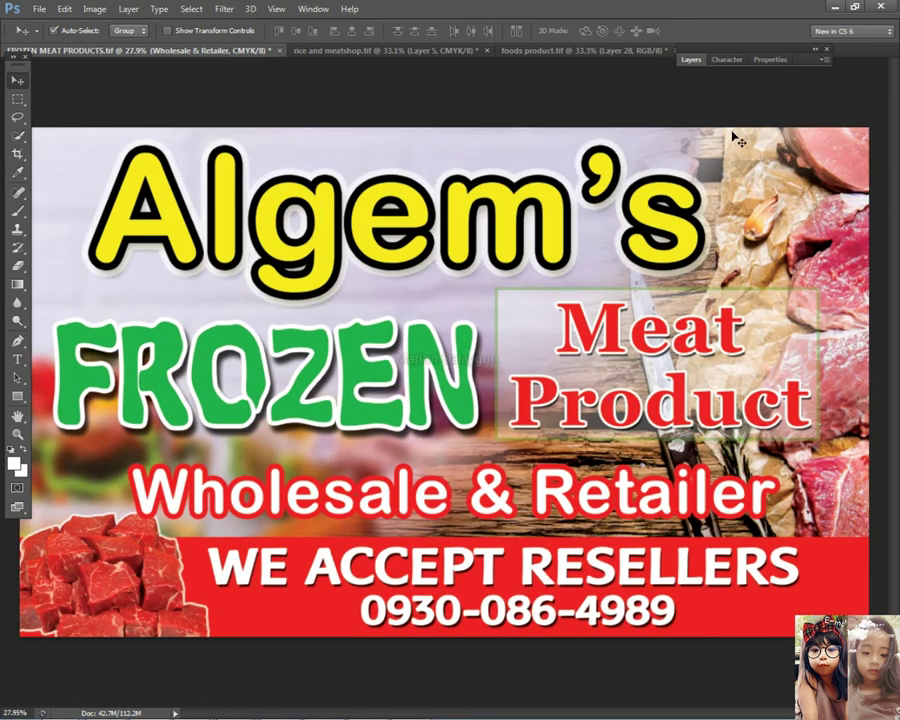
{"action": "left_click", "coordinate": [691, 60]}
{"action": "left_click", "coordinate": [363, 487]}
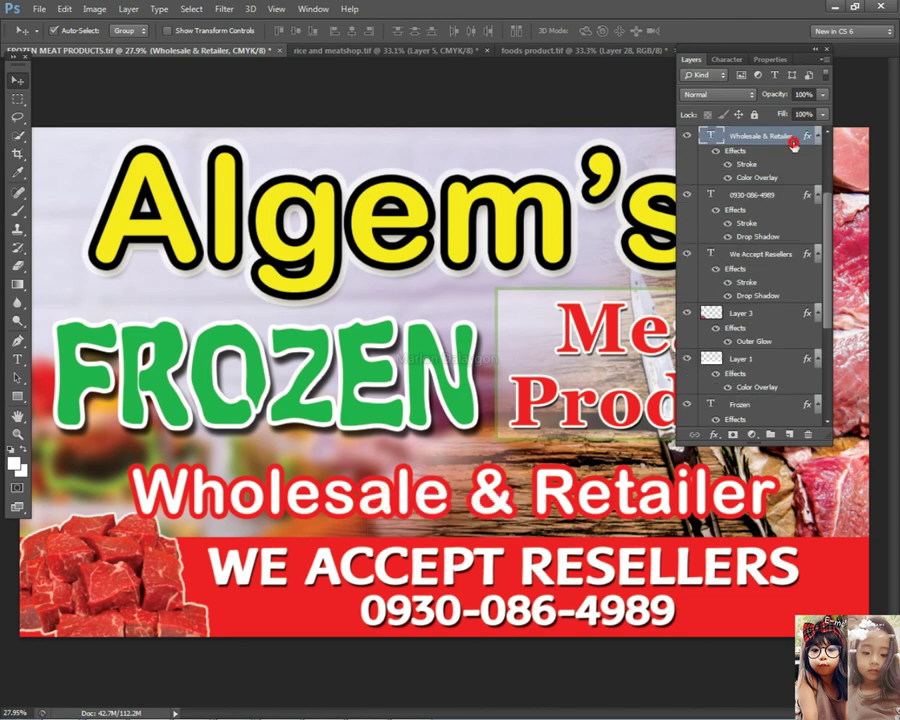
{"action": "double_click", "coordinate": [792, 141]}
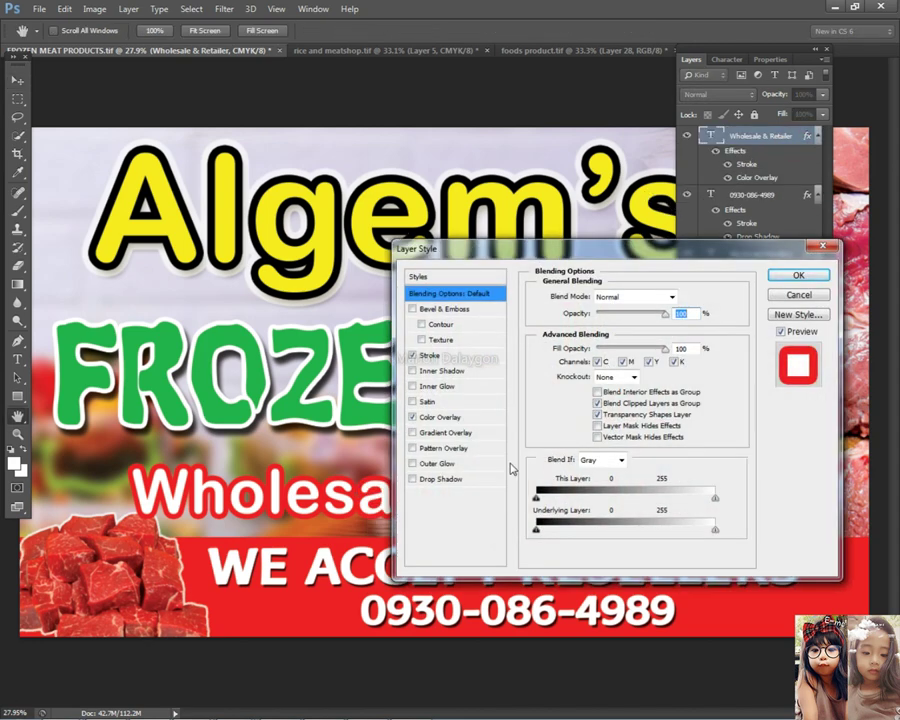
{"action": "left_click", "coordinate": [444, 417]}
{"action": "left_click", "coordinate": [676, 297]}
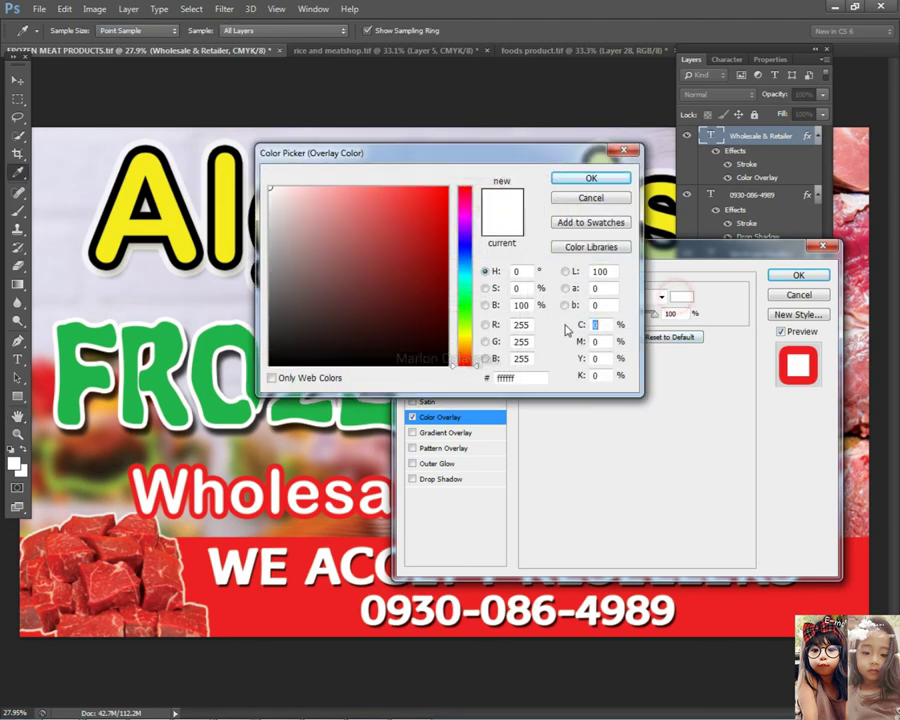
{"action": "left_click", "coordinate": [466, 253]}
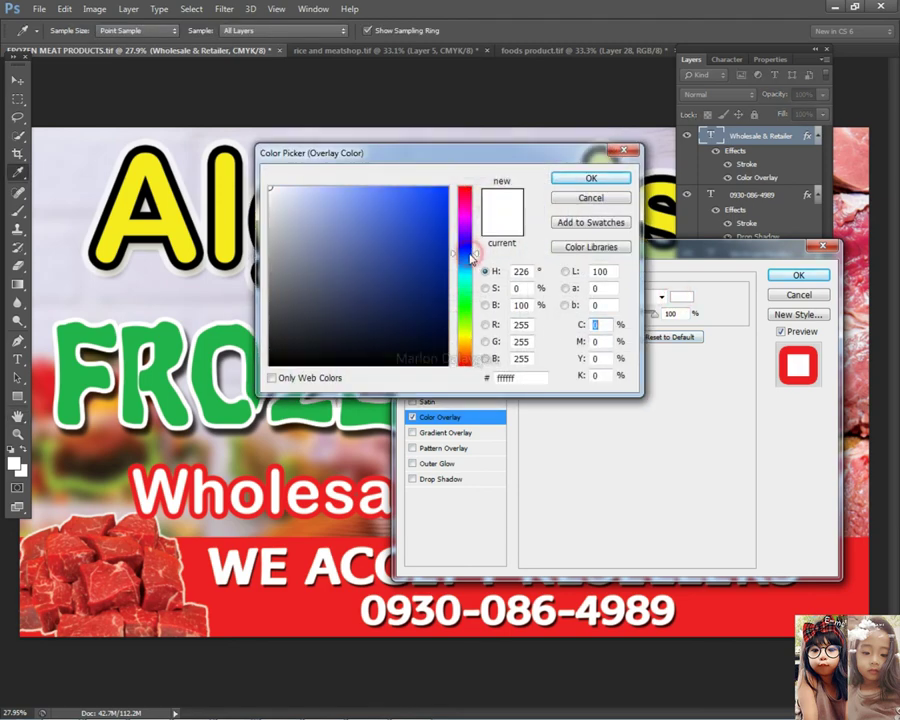
{"action": "left_click_drag", "start_coordinate": [385, 230], "coordinate": [510, 179]}
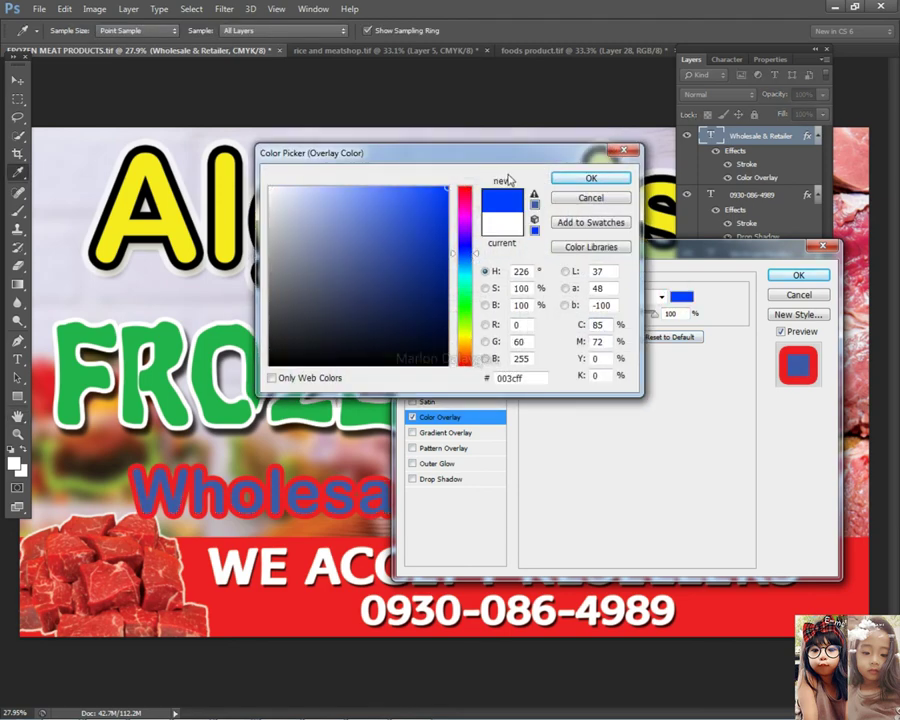
{"action": "left_click", "coordinate": [411, 216]}
{"action": "left_click", "coordinate": [589, 180]}
- Set the Wholesale & Retailer layer's Stroke colour to white (ffffff) and apply the layer style
{"action": "left_click", "coordinate": [430, 355]}
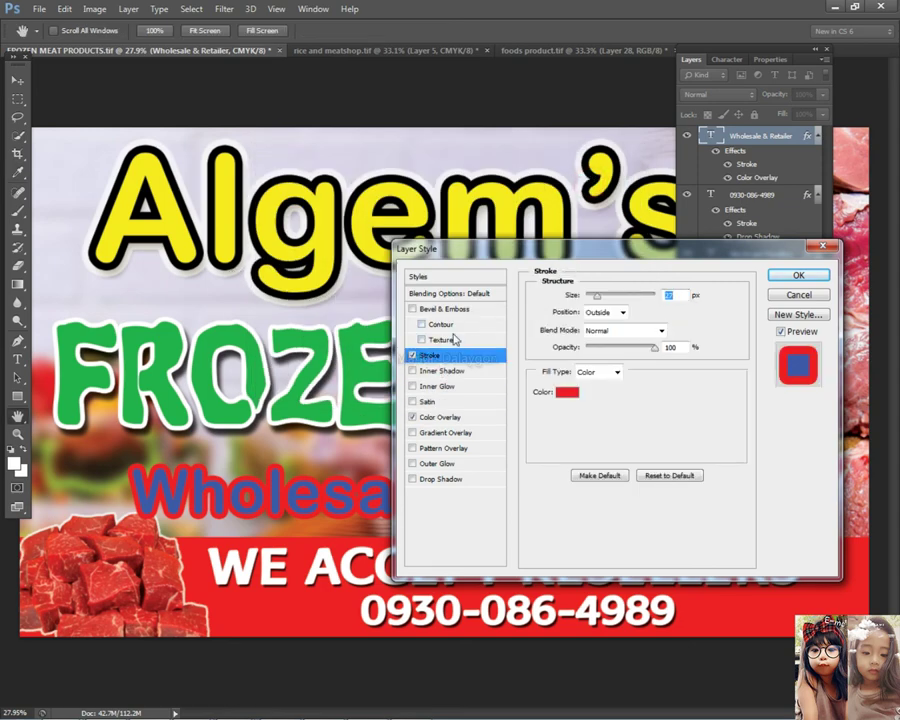
{"action": "left_click", "coordinate": [559, 393]}
{"action": "left_click", "coordinate": [270, 188]}
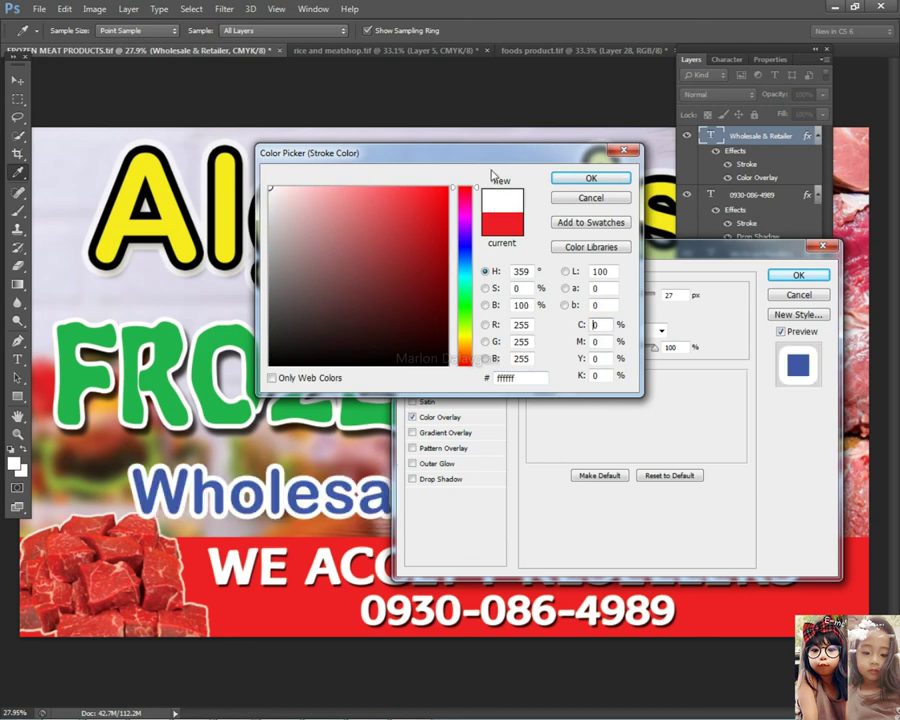
{"action": "left_click", "coordinate": [580, 180]}
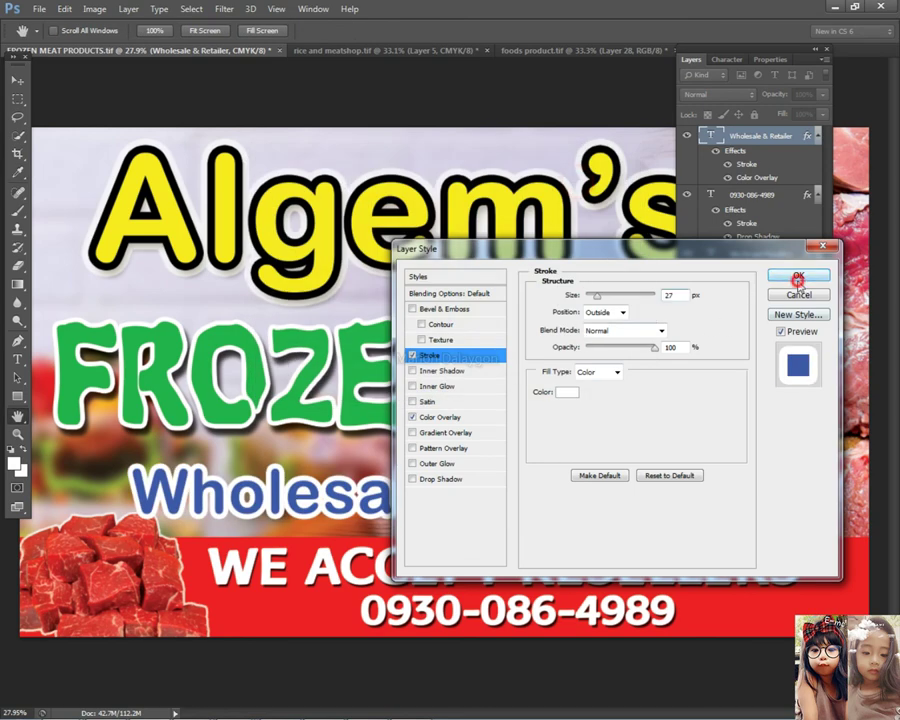
{"action": "left_click", "coordinate": [798, 275]}
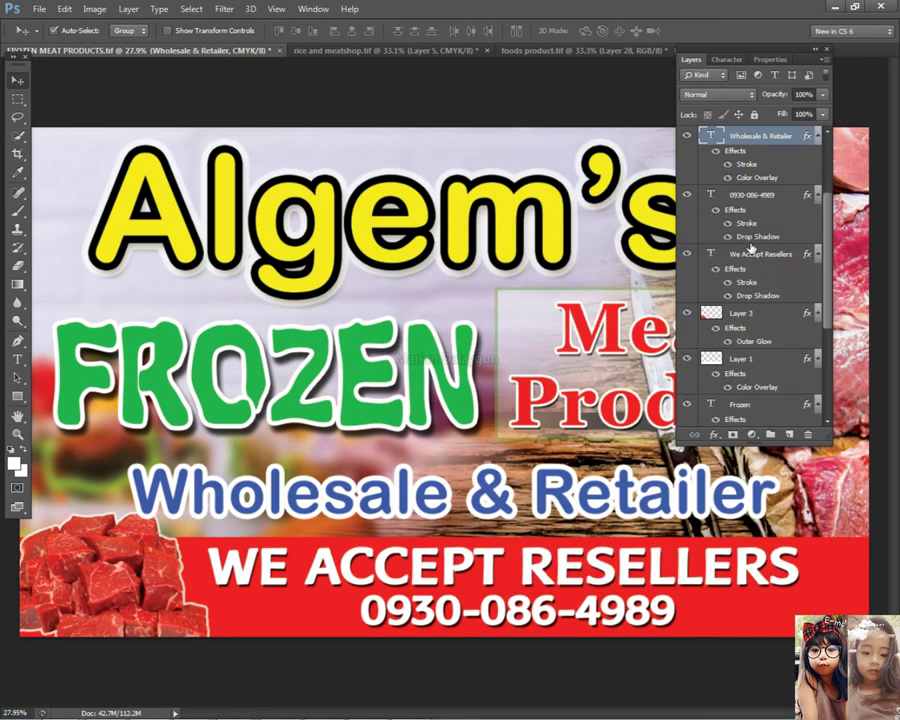
- Shift the Wholesale & Retailer text slightly to the right
{"action": "double_click", "coordinate": [691, 61]}
{"action": "scroll", "coordinate": [440, 325], "scroll_direction": "down", "scroll_amount": 4}
{"action": "scroll", "coordinate": [443, 381], "scroll_direction": "up", "scroll_amount": 4}
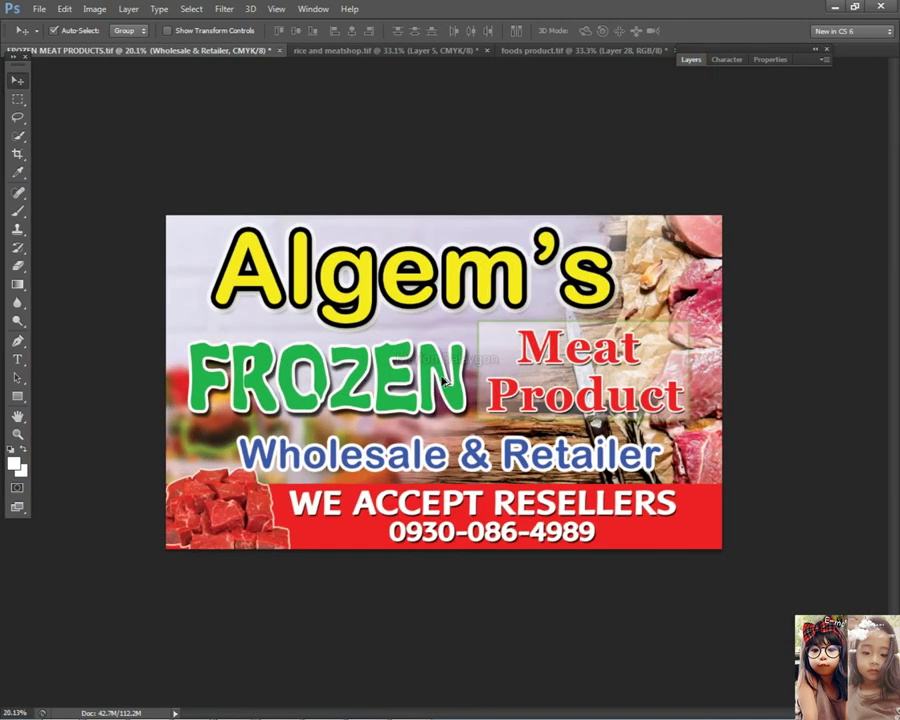
{"action": "key", "text": "ctrl+t"}
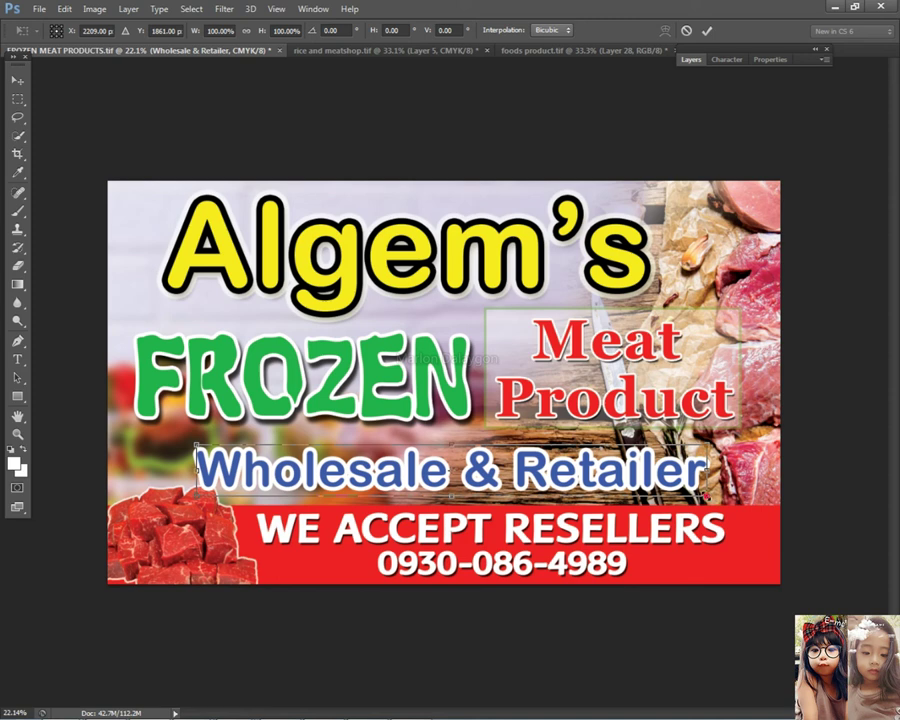
{"action": "key", "text": "Return"}
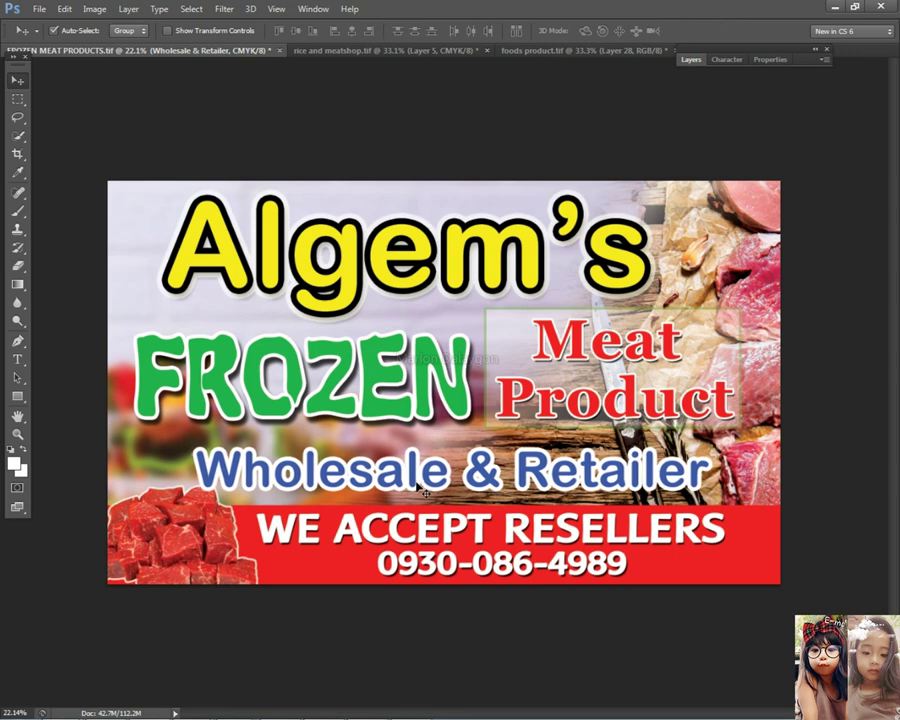
{"action": "key", "text": "shift+Right"}
{"action": "key", "text": "shift+Right"}
{"action": "key", "text": "shift+Right"}
- Nudge the Meat Product text slightly up and the FROZEN text slightly to the left
{"action": "right_click", "coordinate": [599, 388]}
{"action": "right_click", "coordinate": [558, 403]}
{"action": "left_click", "coordinate": [560, 403]}
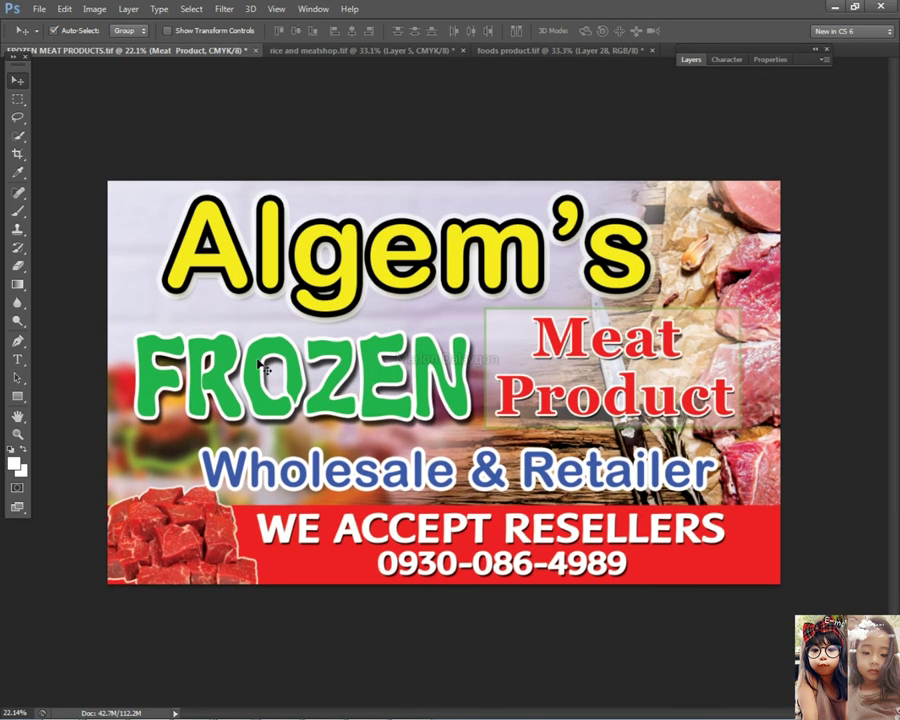
{"action": "left_click_drag", "start_coordinate": [287, 372], "coordinate": [283, 373]}
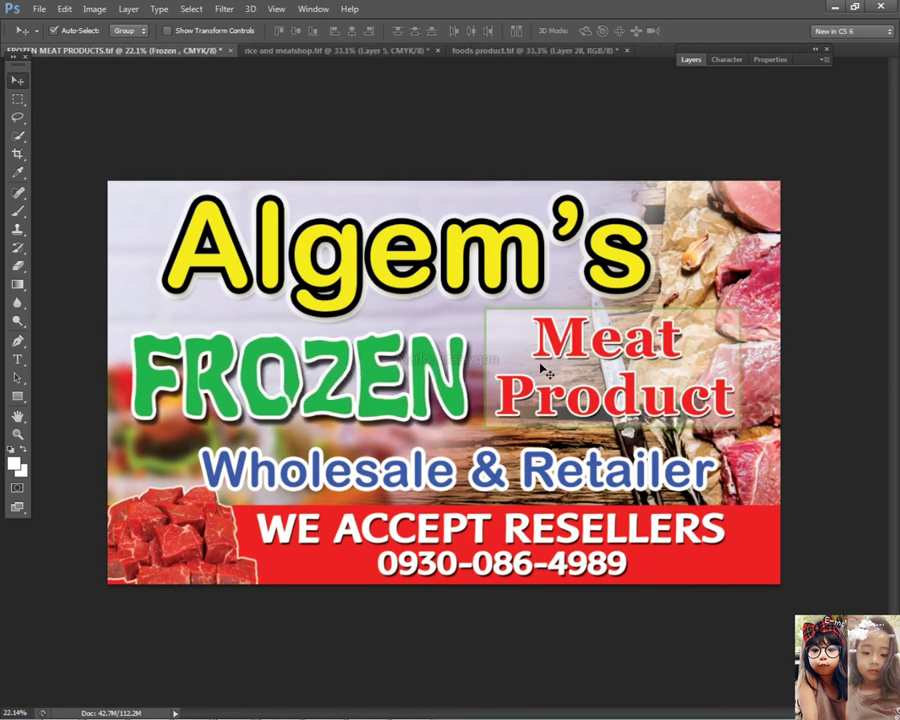
- Enlarge the FROZEN text slightly with Free Transform
{"action": "key", "text": "ctrl+t"}
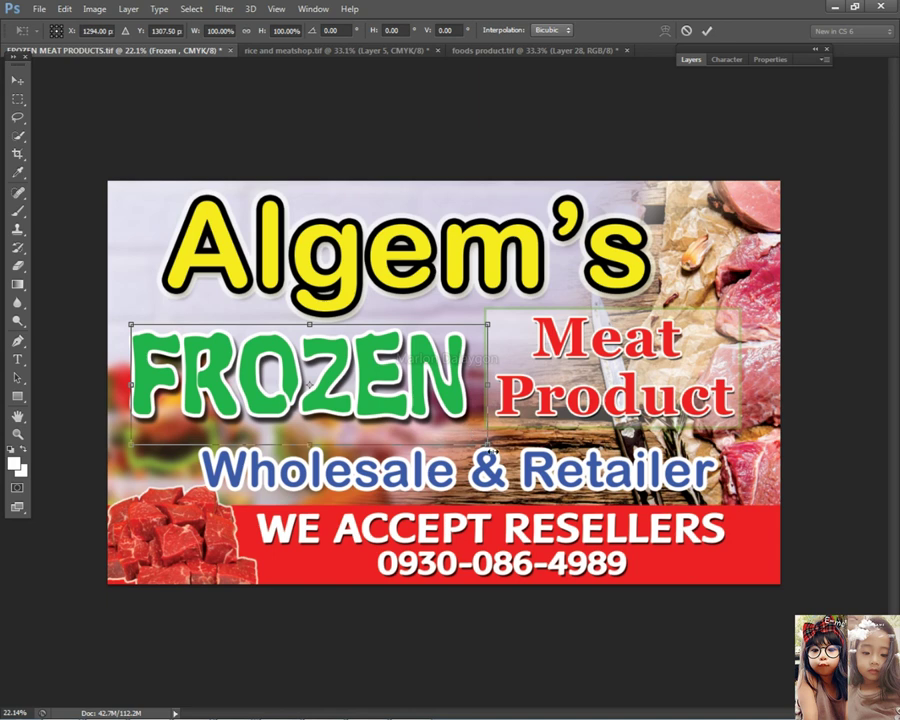
{"action": "left_click_drag", "start_coordinate": [488, 447], "coordinate": [493, 453]}
{"action": "key", "text": "Return"}
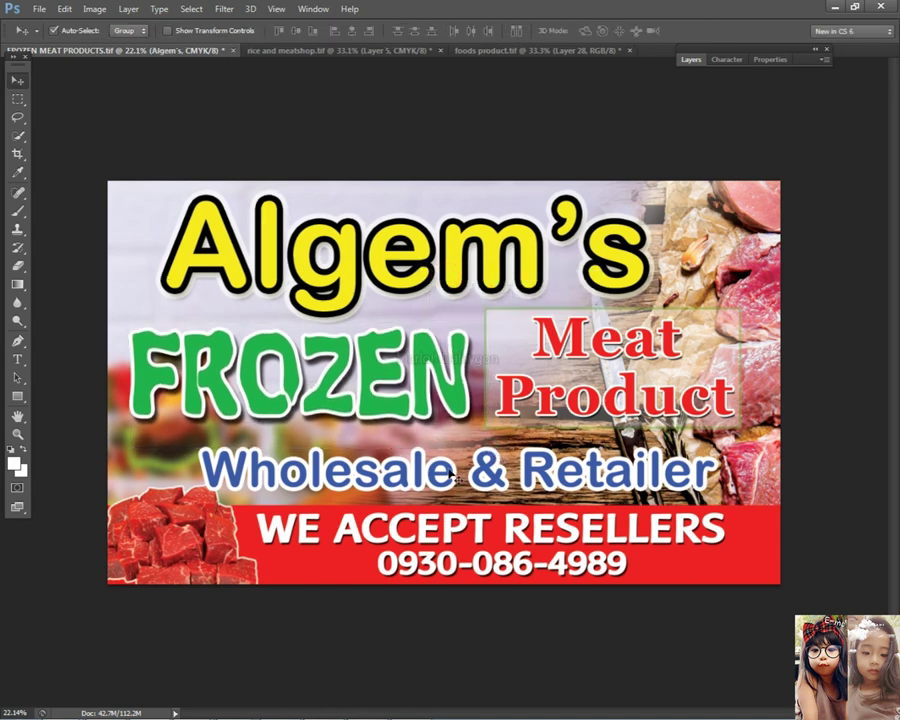
- Move the Wholesale & Retailer text to the right and scale it down a little from its left side
{"action": "left_click", "coordinate": [482, 476]}
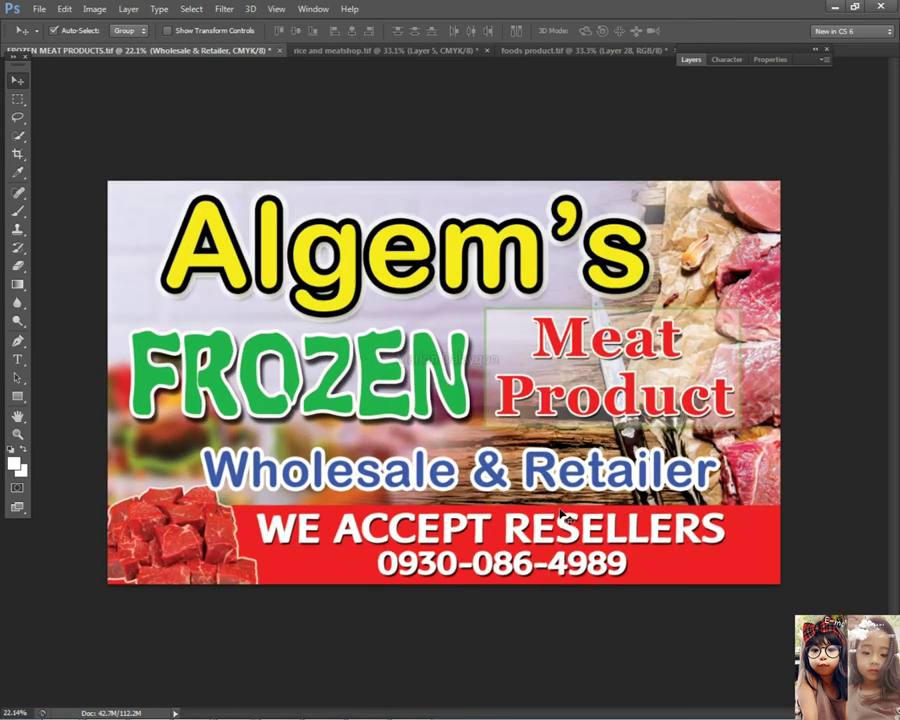
{"action": "left_click_drag", "start_coordinate": [500, 486], "coordinate": [527, 486]}
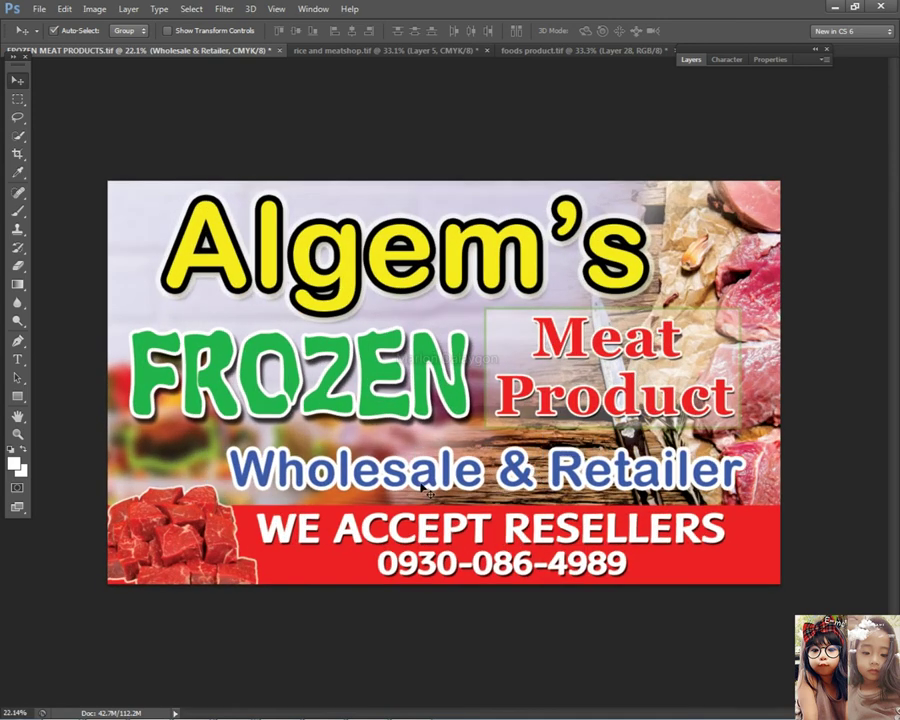
{"action": "key", "text": "ctrl+t"}
{"action": "left_click_drag", "start_coordinate": [230, 468], "coordinate": [257, 470]}
{"action": "key", "text": "Return"}
- Scale the meat cubes image (Layer 3) up to about 120%
{"action": "left_click", "coordinate": [160, 527]}
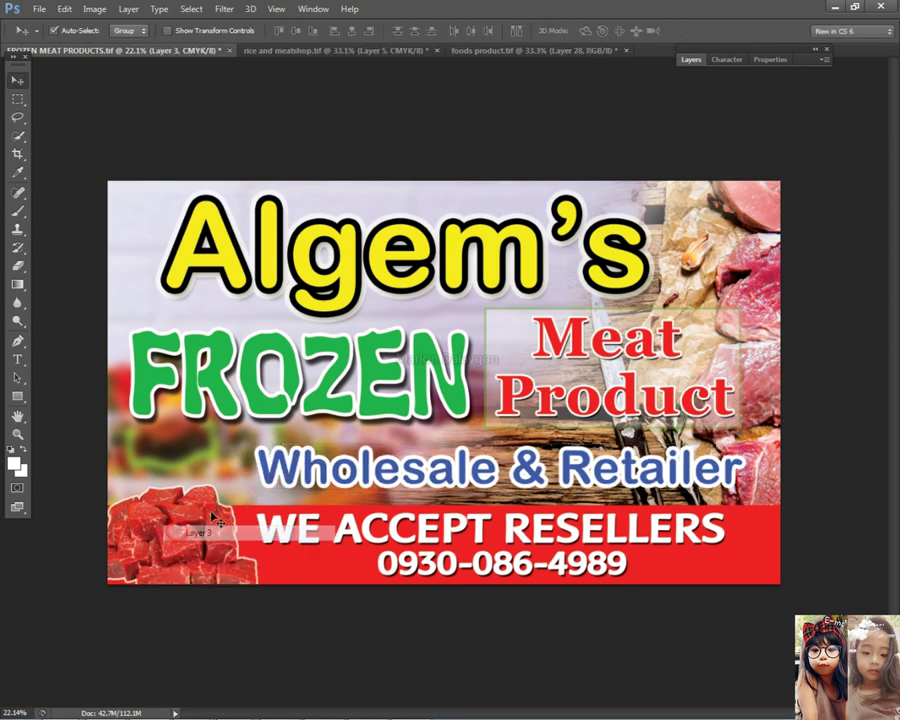
{"action": "key", "text": "ctrl+t"}
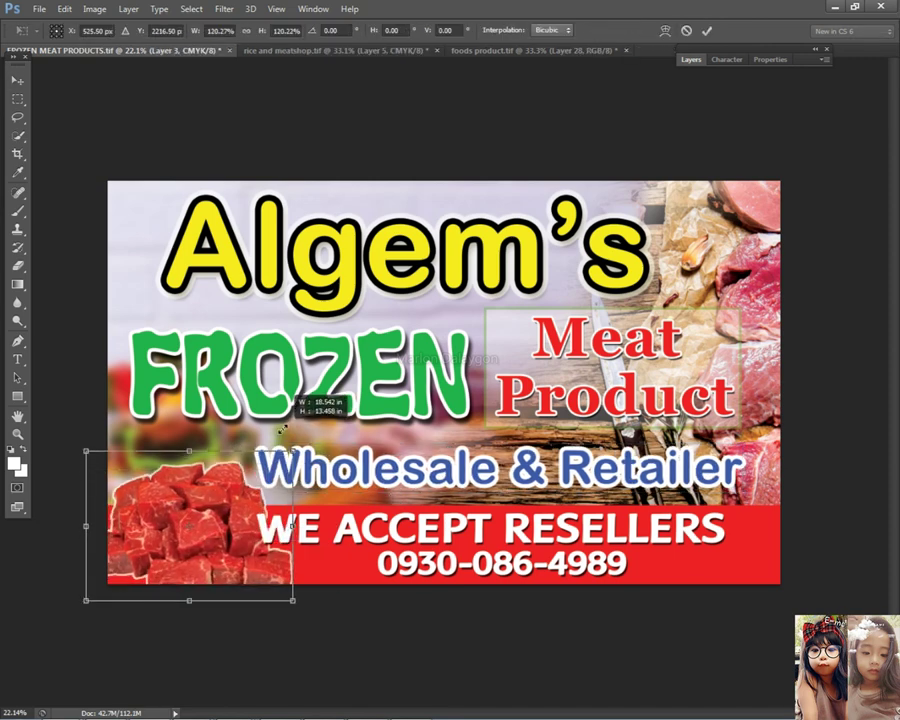
{"action": "key", "text": "Return"}
- Shift the WE ACCEPT RESELLERS line and the phone number right, clear of the enlarged meat cubes
{"action": "left_click_drag", "start_coordinate": [500, 557], "coordinate": [536, 566]}
{"action": "left_click", "coordinate": [536, 566]}
{"action": "key", "text": "shift+Down"}
{"action": "key", "text": "shift+Down"}
{"action": "key", "text": "shift+Down"}
- Nudge the Wholesale & Retailer text slightly to the right, away from the meat cubes
{"action": "right_click", "coordinate": [238, 506]}
{"action": "left_click", "coordinate": [252, 514]}
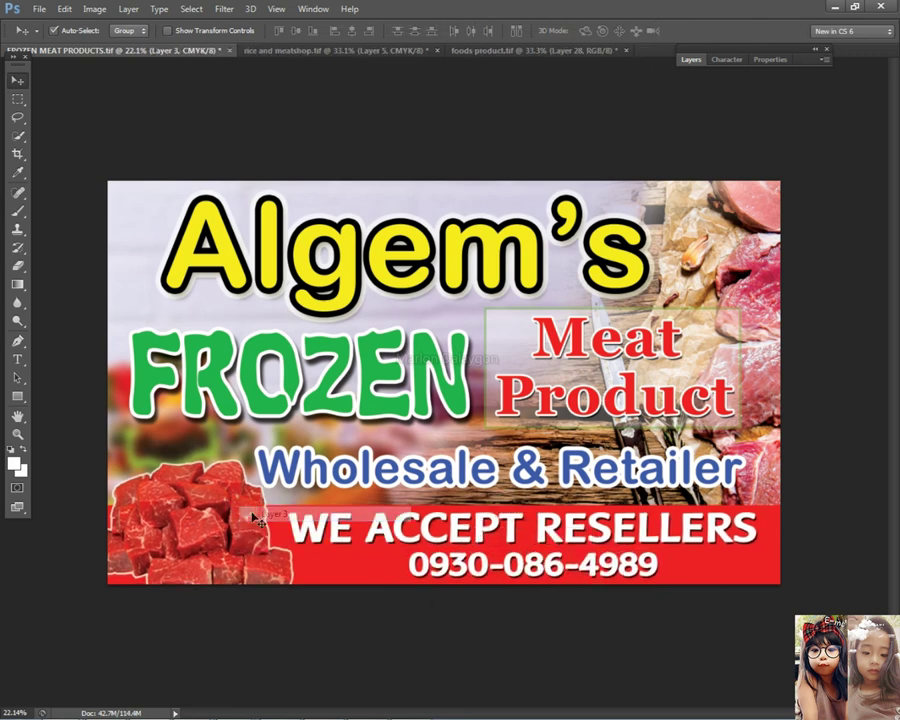
{"action": "right_click", "coordinate": [371, 454]}
{"action": "left_click", "coordinate": [386, 462]}
{"action": "key", "text": "shift+Right"}
{"action": "key", "text": "shift+Right"}
{"action": "right_click", "coordinate": [574, 383]}
{"action": "left_click", "coordinate": [602, 394]}
{"action": "right_click", "coordinate": [408, 384]}
{"action": "left_click", "coordinate": [438, 396]}
{"action": "scroll", "coordinate": [452, 405], "scroll_direction": "down", "scroll_amount": 5}
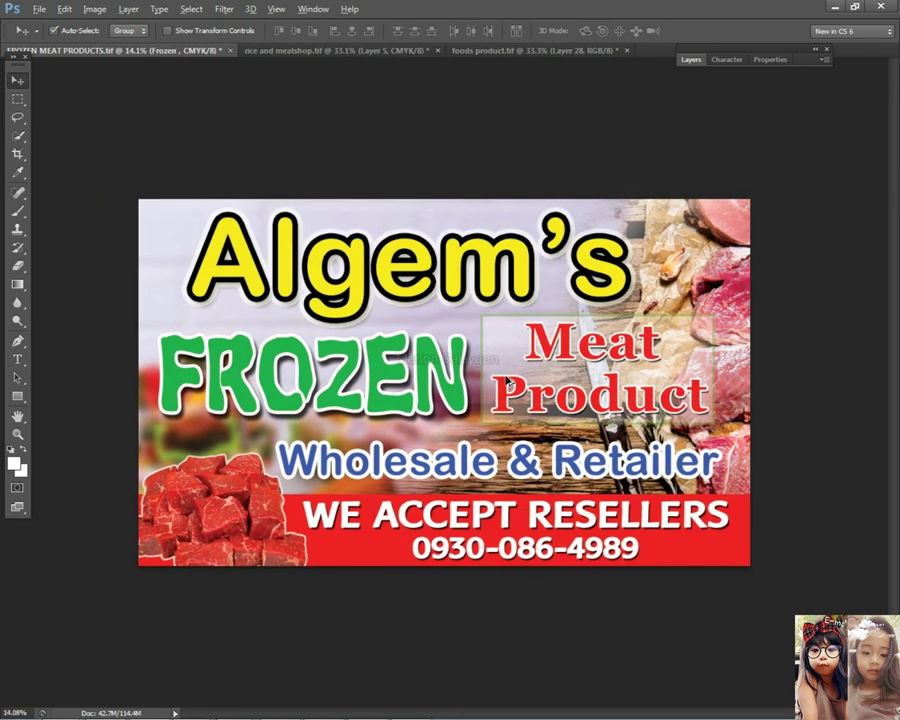
{"action": "scroll", "coordinate": [533, 413], "scroll_direction": "up", "scroll_amount": 4}
{"action": "left_click", "coordinate": [338, 261]}
{"action": "scroll", "coordinate": [577, 318], "scroll_direction": "down", "scroll_amount": 2}
{"action": "scroll", "coordinate": [577, 343], "scroll_direction": "up", "scroll_amount": 2}
- Increase the Outer Glow size on the meat cubes layer (Layer 3) and apply the layer style
{"action": "right_click", "coordinate": [257, 484]}
{"action": "left_click", "coordinate": [258, 488]}
{"action": "left_click", "coordinate": [690, 60]}
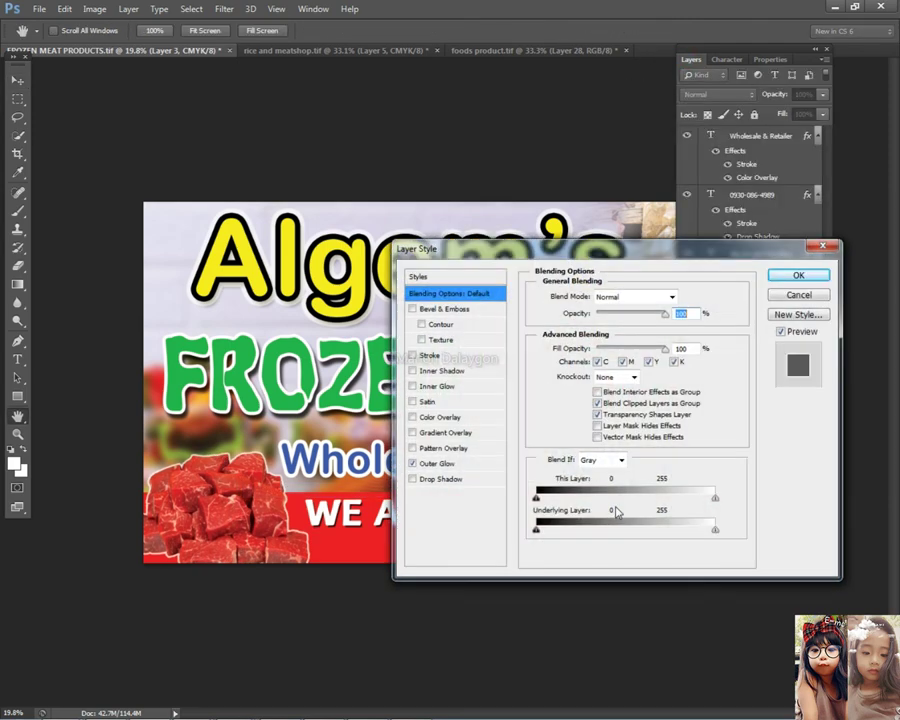
{"action": "left_click", "coordinate": [464, 464]}
{"action": "left_click", "coordinate": [603, 415]}
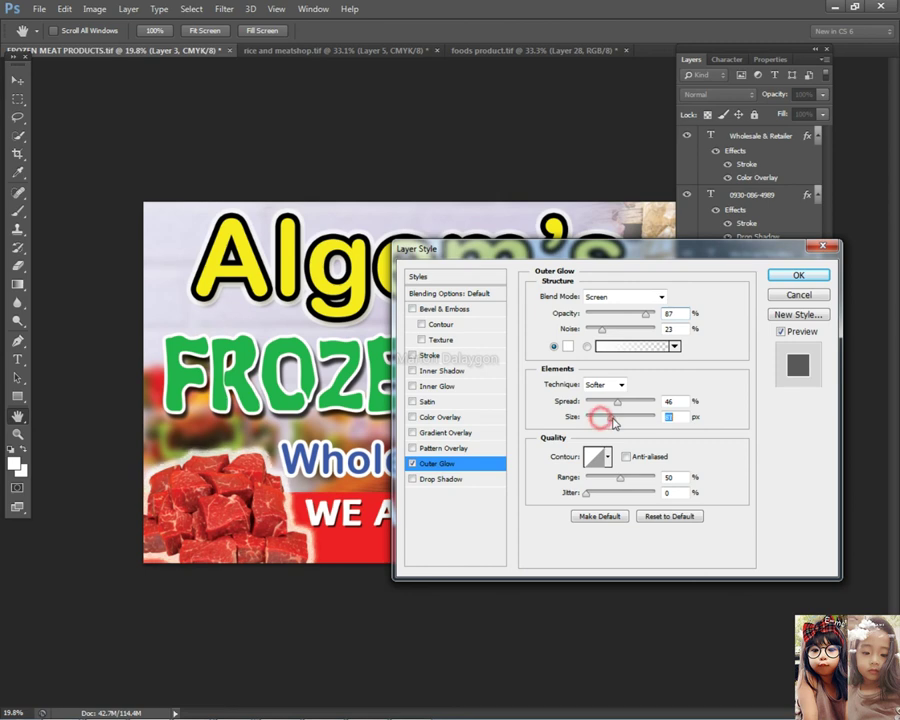
{"action": "mouse_move", "coordinate": [605, 416]}
{"action": "left_mouse_down"}
{"action": "mouse_move", "coordinate": [604, 403]}
{"action": "mouse_move", "coordinate": [615, 419]}
{"action": "mouse_move", "coordinate": [597, 404]}
{"action": "mouse_move", "coordinate": [621, 422]}
{"action": "left_mouse_up"}
{"action": "left_click", "coordinate": [792, 277]}
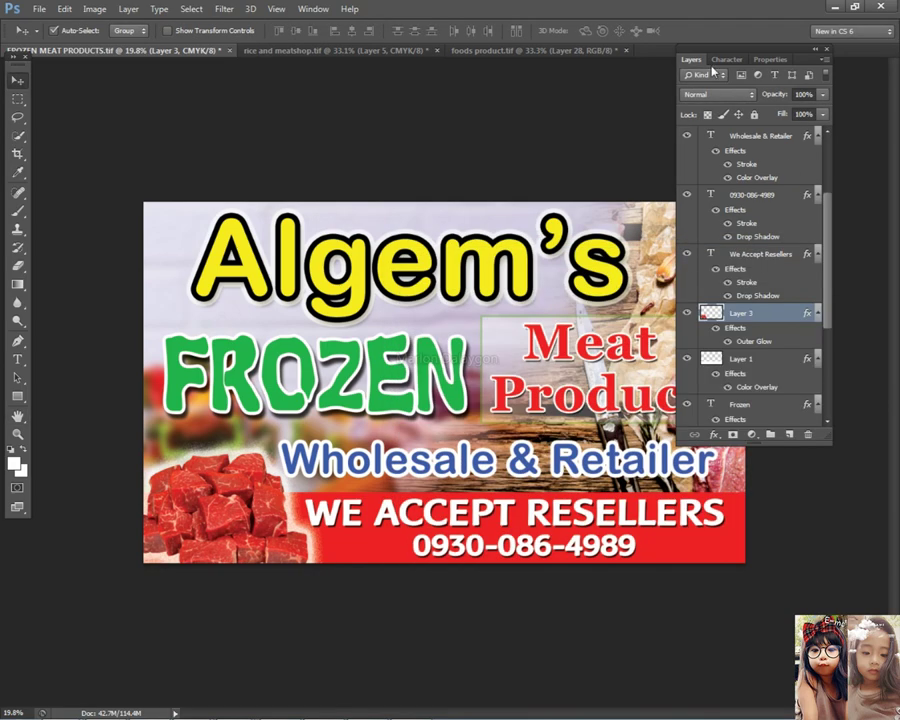
{"action": "double_click", "coordinate": [695, 62]}
- Fine-tune the size of the meat cubes image with Free Transform
{"action": "key", "text": "ctrl+0"}
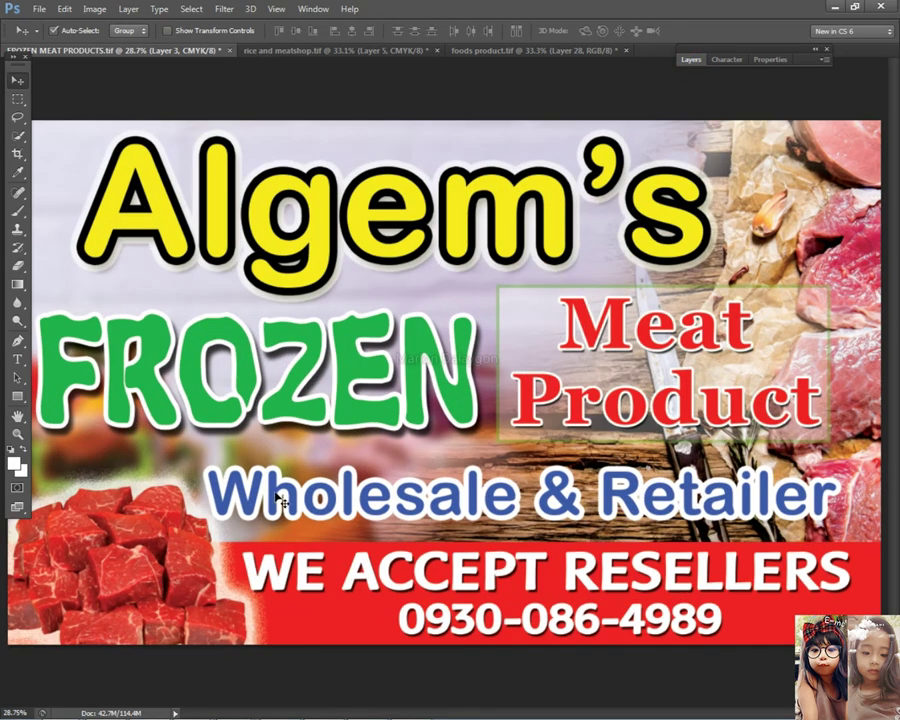
{"action": "key", "text": "ctrl+t"}
{"action": "key", "text": "Return"}
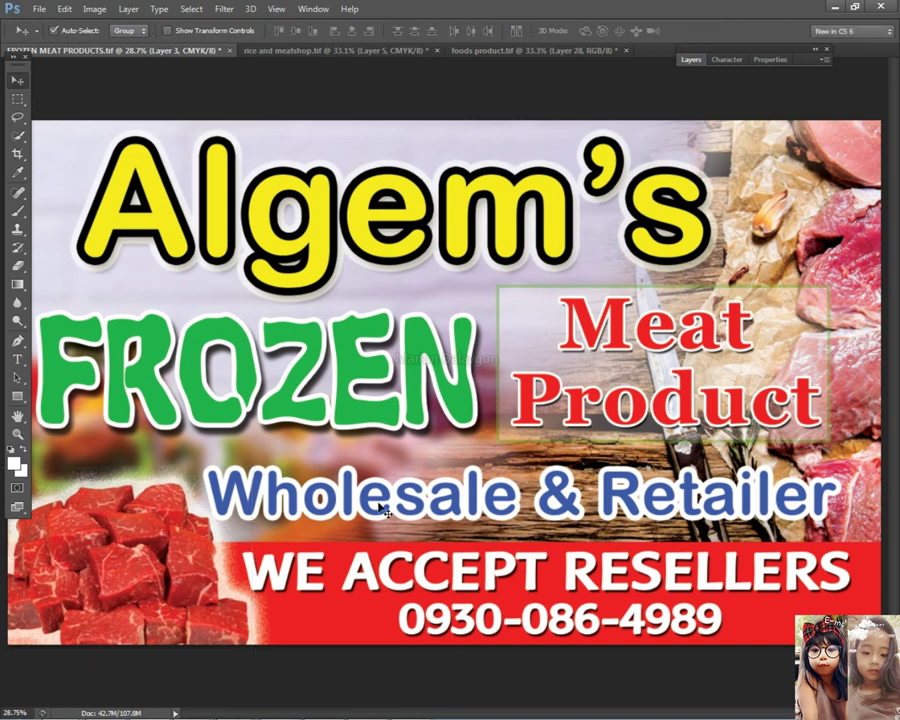
- Bring the Wholesale & Retailer layer to the front and shift the text slightly to the right
{"action": "left_click", "coordinate": [296, 462]}
{"action": "left_click", "coordinate": [128, 9]}
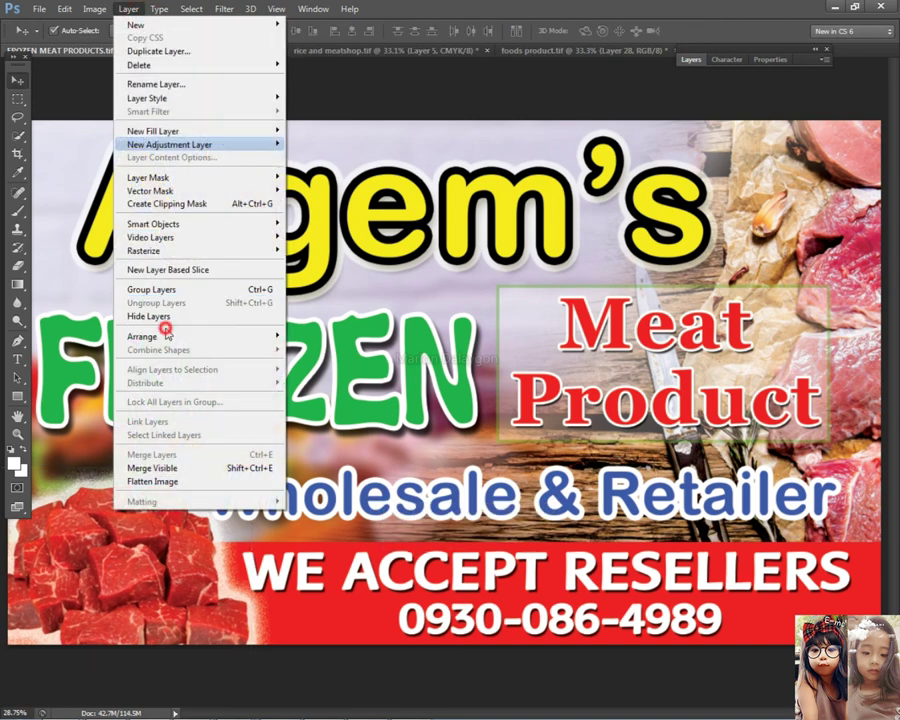
{"action": "mouse_move", "coordinate": [240, 336]}
{"action": "left_click", "coordinate": [304, 337]}
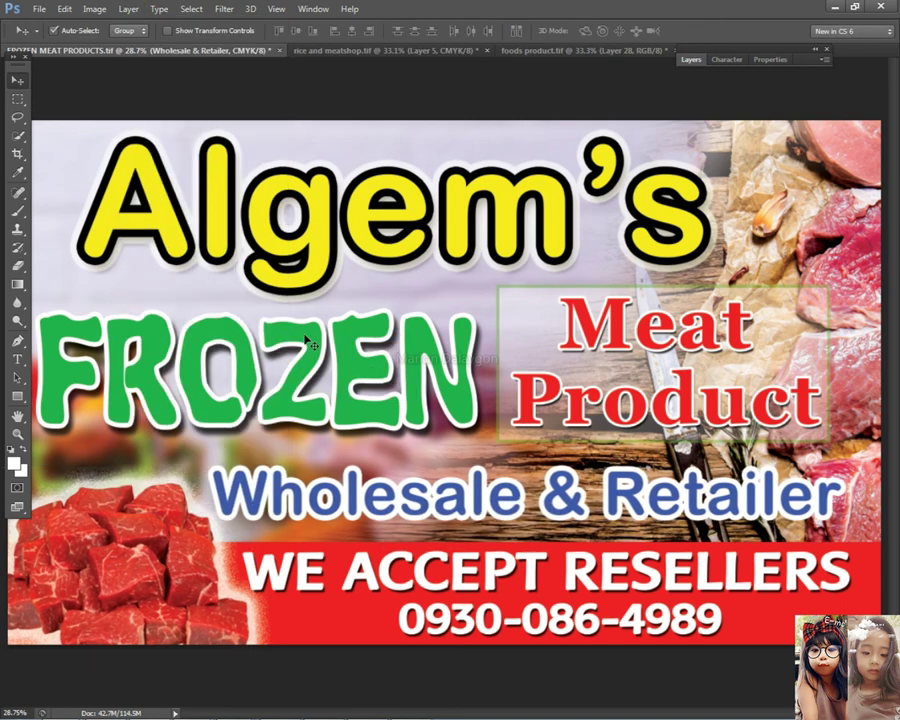
{"action": "left_click", "coordinate": [128, 9]}
{"action": "mouse_move", "coordinate": [240, 336]}
{"action": "left_click", "coordinate": [326, 349]}
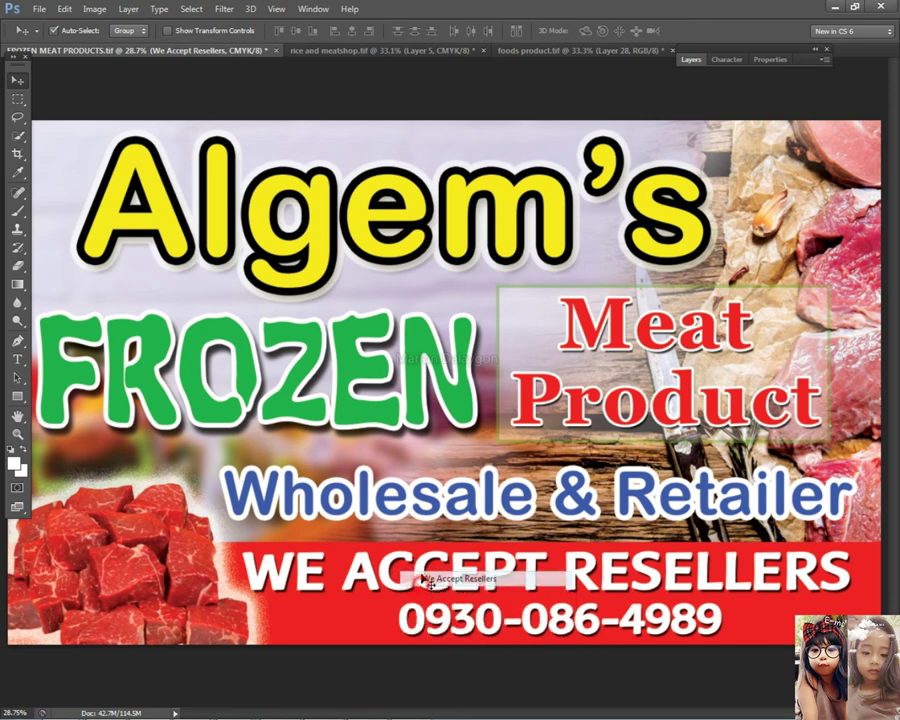
- Bring the We Accept Resellers layer to the front of the layer order
{"action": "left_click", "coordinate": [128, 9]}
{"action": "mouse_move", "coordinate": [172, 341]}
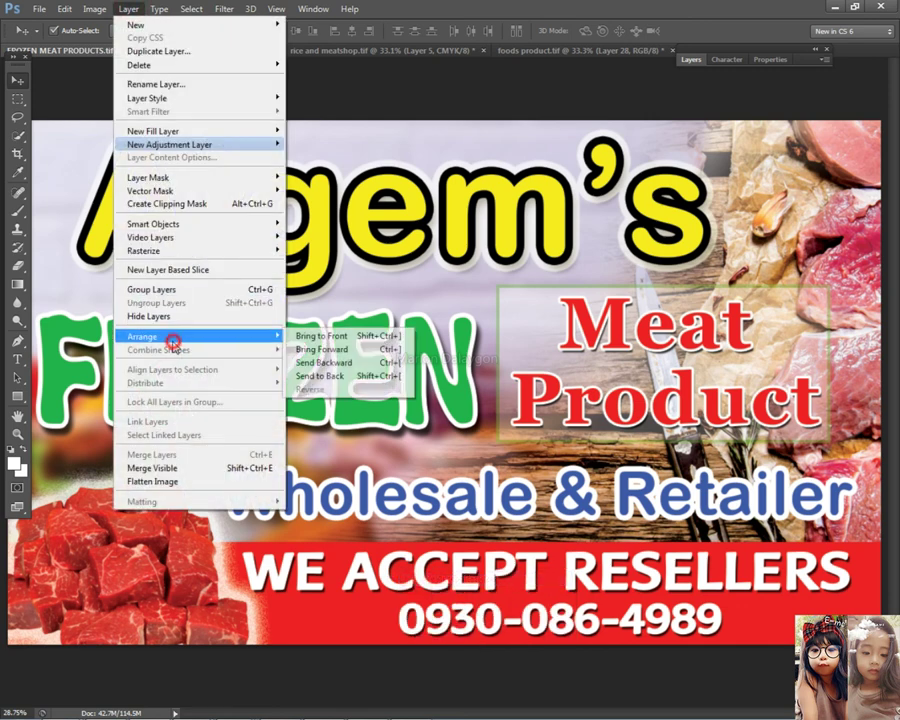
{"action": "left_click", "coordinate": [340, 336]}
{"action": "scroll", "coordinate": [403, 397], "scroll_direction": "down", "scroll_amount": 2}
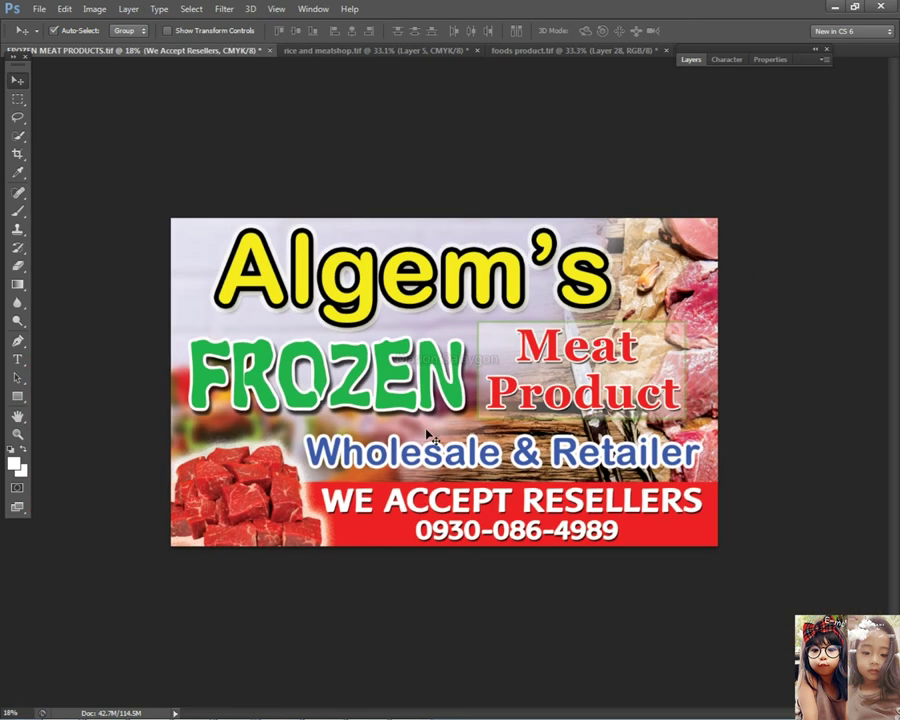
- Move the phone number text slightly to the right and scale it down to about 95%
{"action": "right_click", "coordinate": [476, 516]}
{"action": "left_click", "coordinate": [518, 534]}
{"action": "left_click_drag", "start_coordinate": [600, 538], "coordinate": [607, 541]}
{"action": "scroll", "coordinate": [643, 533], "scroll_direction": "up", "scroll_amount": 3}
{"action": "right_click", "coordinate": [462, 566]}
{"action": "left_click", "coordinate": [503, 577]}
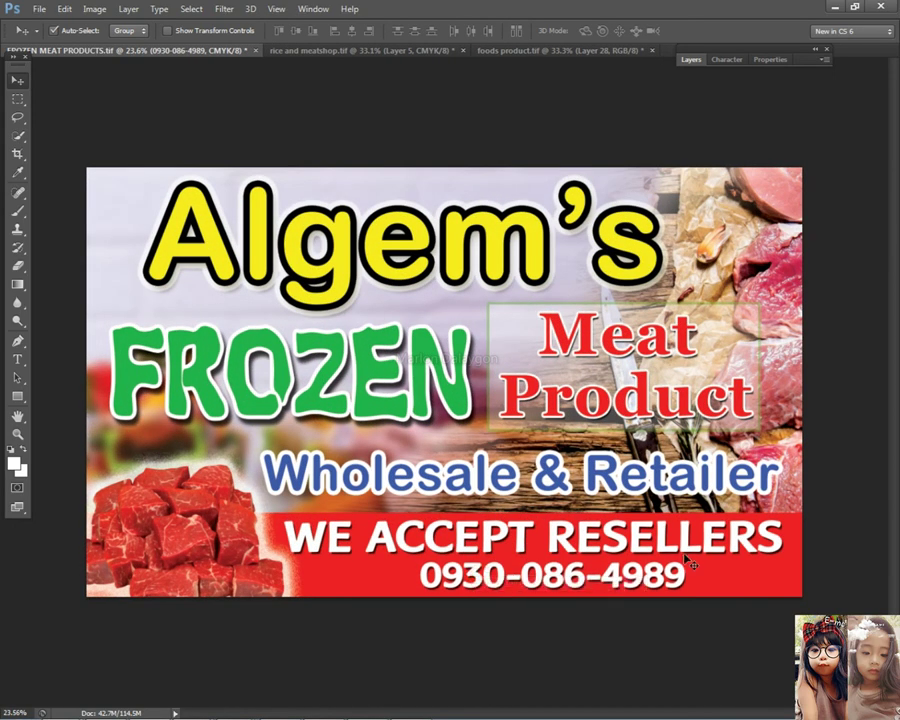
{"action": "key", "text": "ctrl+t"}
{"action": "left_click_drag", "start_coordinate": [686, 559], "coordinate": [671, 561]}
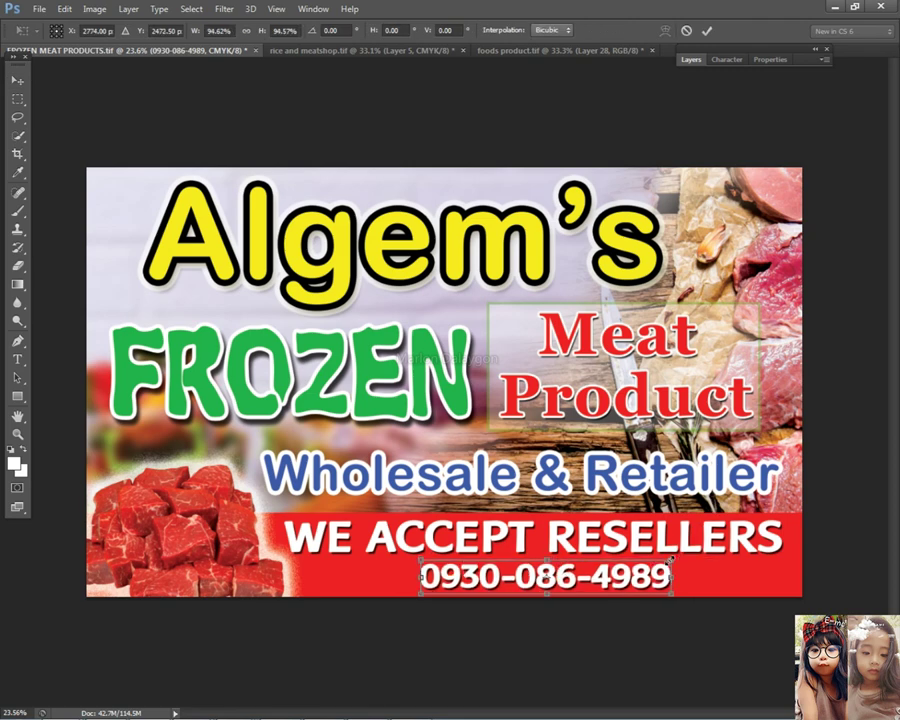
{"action": "key", "text": "Return"}
- Stretch the WE ACCEPT RESELLERS text downwards to about 102% of its height
{"action": "right_click", "coordinate": [580, 538]}
{"action": "left_click", "coordinate": [608, 556]}
{"action": "scroll", "coordinate": [568, 575], "scroll_direction": "up", "scroll_amount": 3}
{"action": "key", "text": "ctrl+t"}
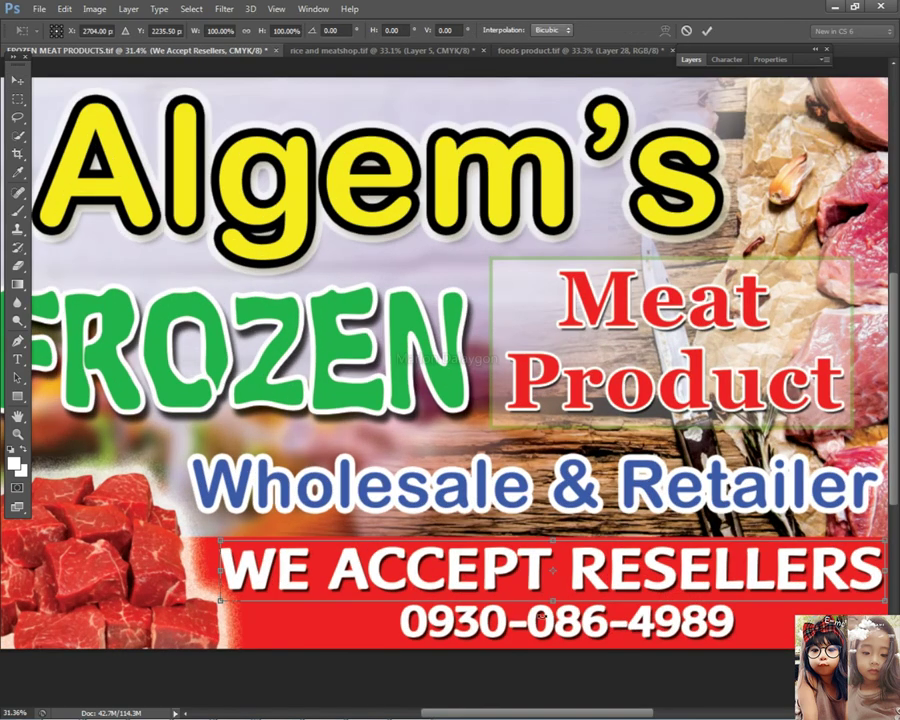
{"action": "mouse_move", "coordinate": [552, 601]}
{"action": "left_mouse_down"}
{"action": "mouse_move", "coordinate": [546, 610]}
{"action": "mouse_move", "coordinate": [552, 604]}
{"action": "left_mouse_up"}
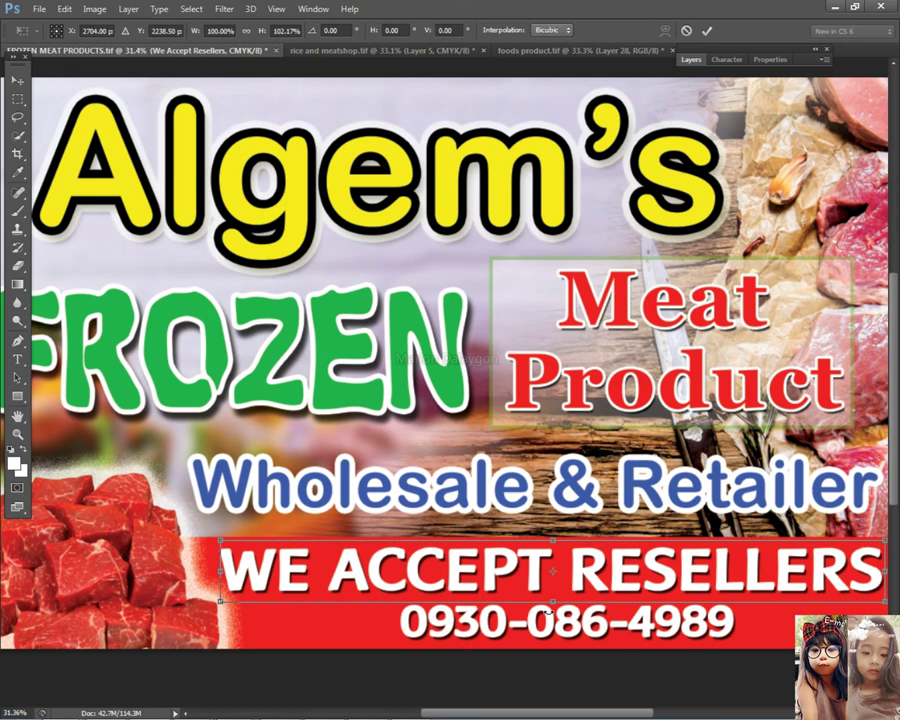
{"action": "key", "text": "Return"}
- Shift the phone number slightly right to centre it better under the WE ACCEPT RESELLERS line
{"action": "left_click", "coordinate": [552, 625]}
{"action": "scroll", "coordinate": [562, 590], "scroll_direction": "down", "scroll_amount": 3}
{"action": "scroll", "coordinate": [566, 578], "scroll_direction": "up", "scroll_amount": 3}
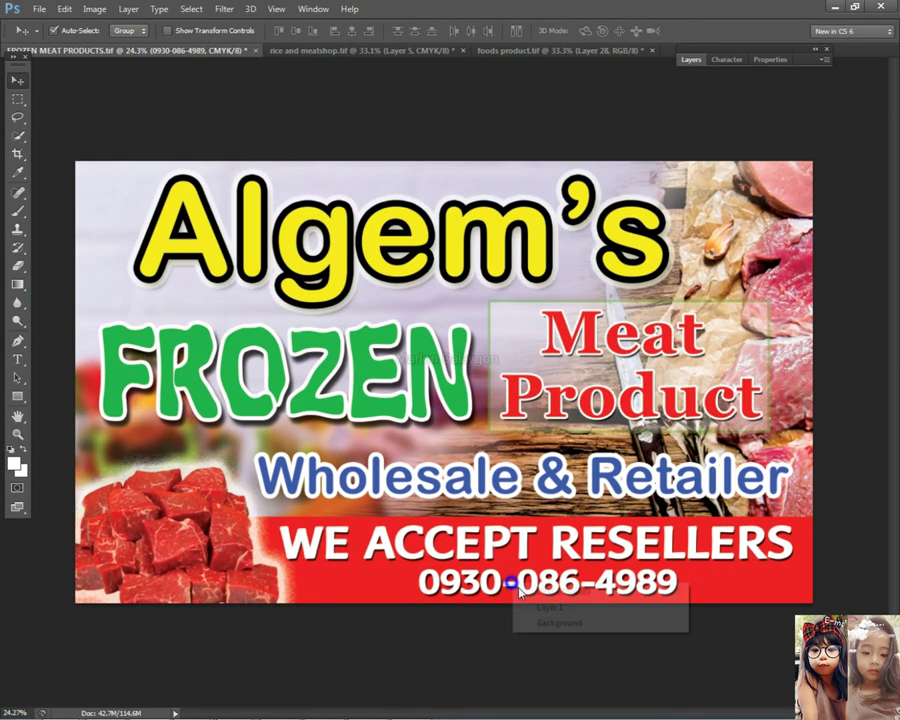
{"action": "scroll", "coordinate": [573, 565], "scroll_direction": "down", "scroll_amount": 1}
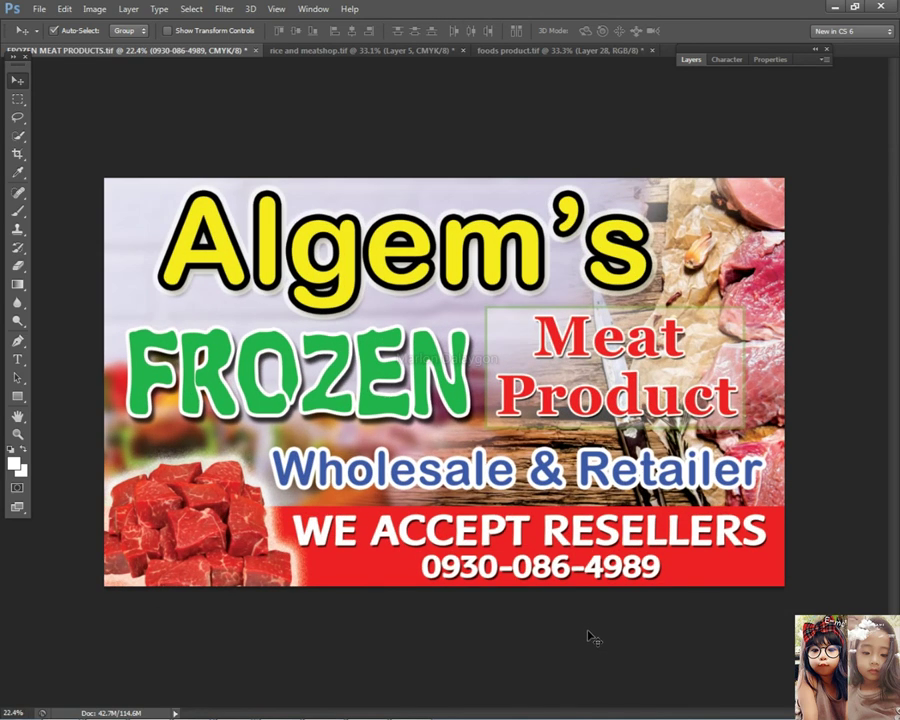
{"action": "scroll", "coordinate": [558, 568], "scroll_direction": "down", "scroll_amount": 4}
{"action": "scroll", "coordinate": [558, 568], "scroll_direction": "up", "scroll_amount": 2}
- Save the banner as FROZEN MEAT PRODUCTS.tif in TIFF format with layers, overwriting the existing file in the 2021 new lang folder
{"action": "left_click", "coordinate": [38, 9]}
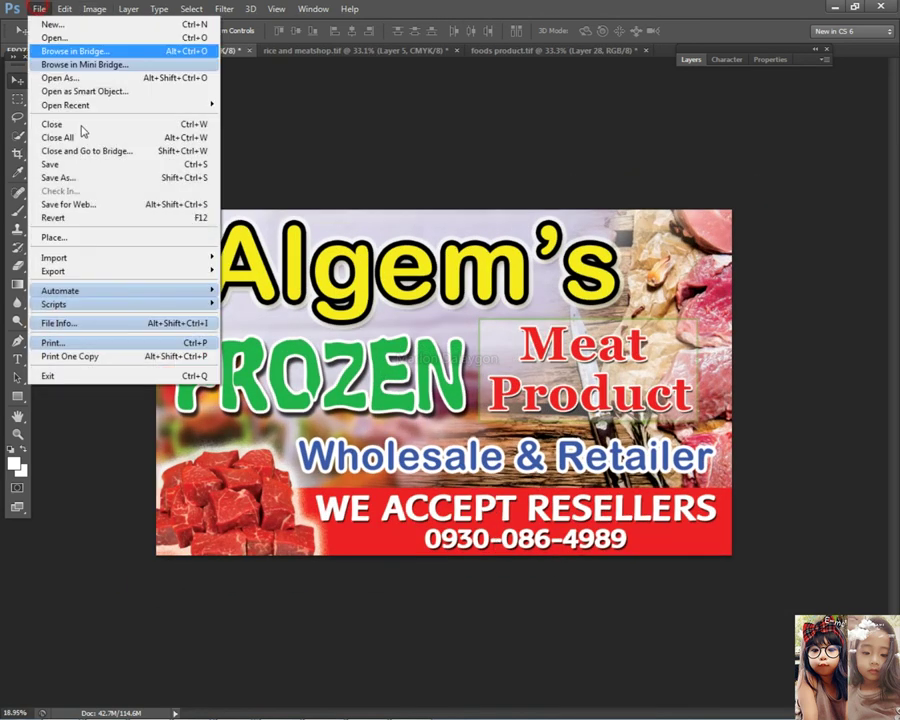
{"action": "left_click", "coordinate": [87, 180]}
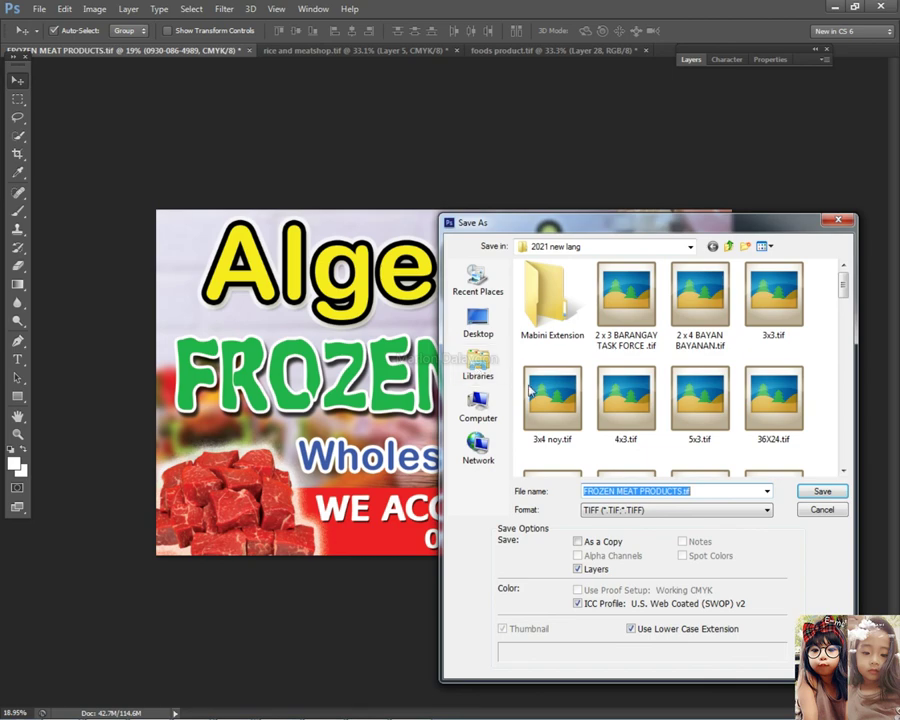
{"action": "key", "text": "Return"}
{"action": "key", "text": "Return"}
{"action": "key", "text": "Return"}
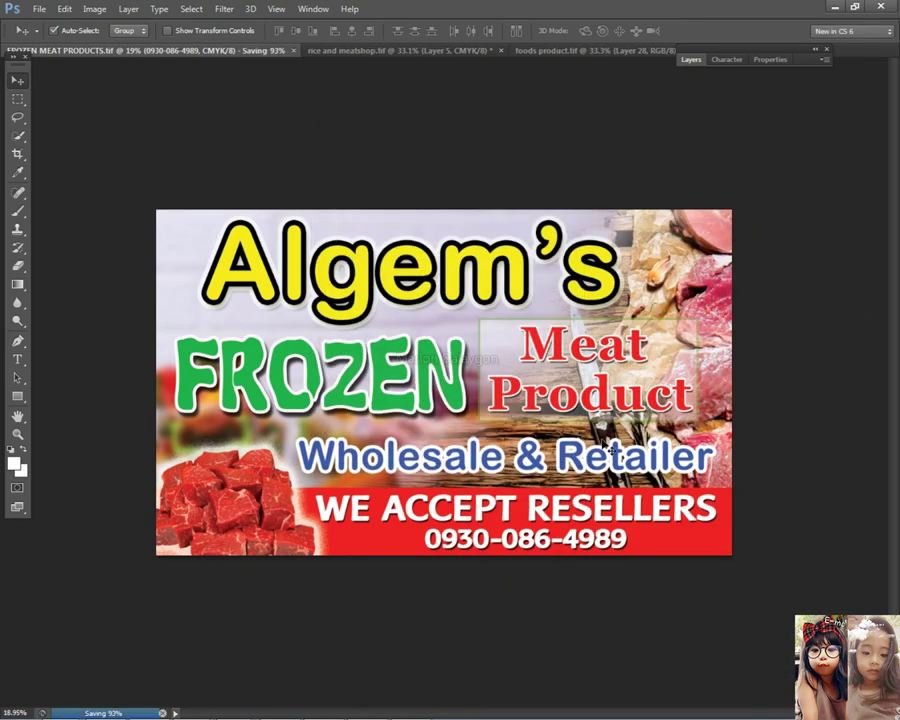
- Nudge the Wholesale & Retailer text a touch further to the right in small increments
{"action": "right_click", "coordinate": [480, 330]}
{"action": "left_click", "coordinate": [525, 343]}
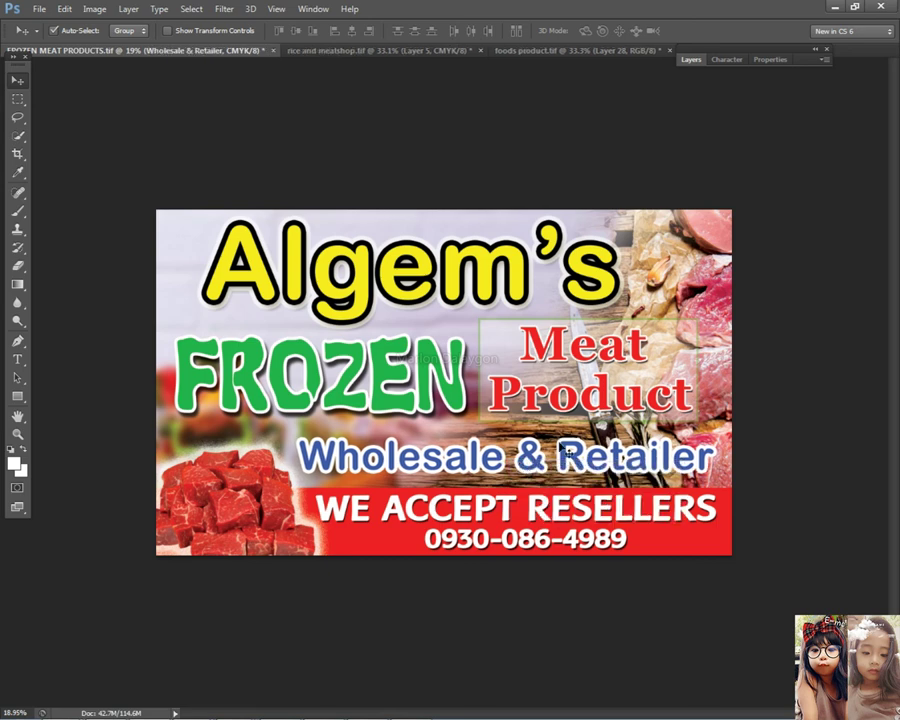
{"action": "scroll", "coordinate": [563, 453], "scroll_direction": "down", "scroll_amount": 2}
{"action": "scroll", "coordinate": [578, 549], "scroll_direction": "up", "scroll_amount": 2}
{"action": "right_click", "coordinate": [508, 534]}
{"action": "left_click", "coordinate": [522, 539]}
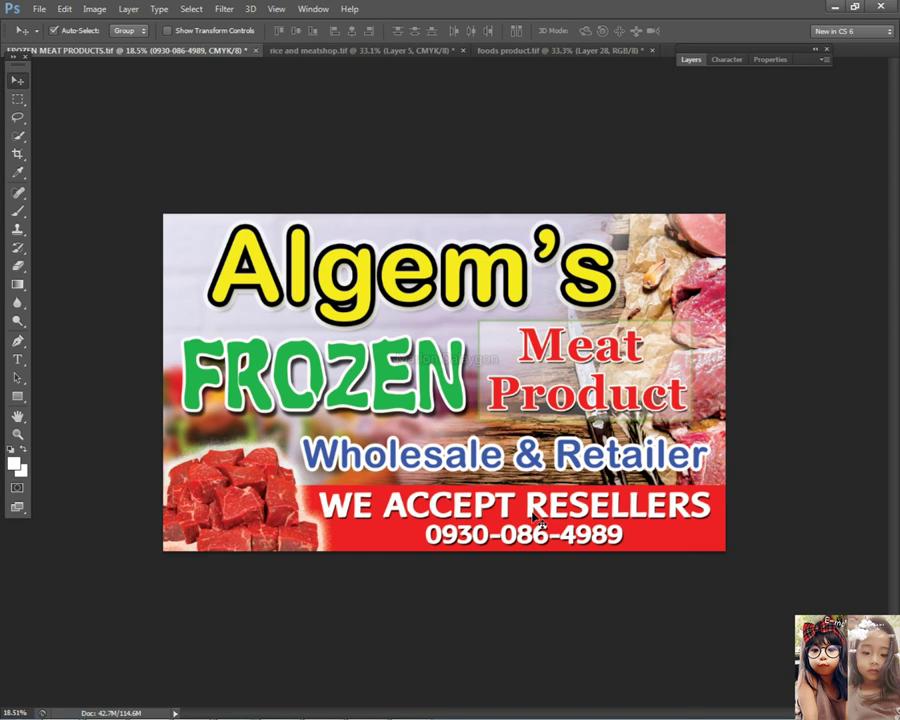
{"action": "scroll", "coordinate": [653, 358], "scroll_direction": "down", "scroll_amount": 2}
{"action": "scroll", "coordinate": [620, 400], "scroll_direction": "up", "scroll_amount": 2}
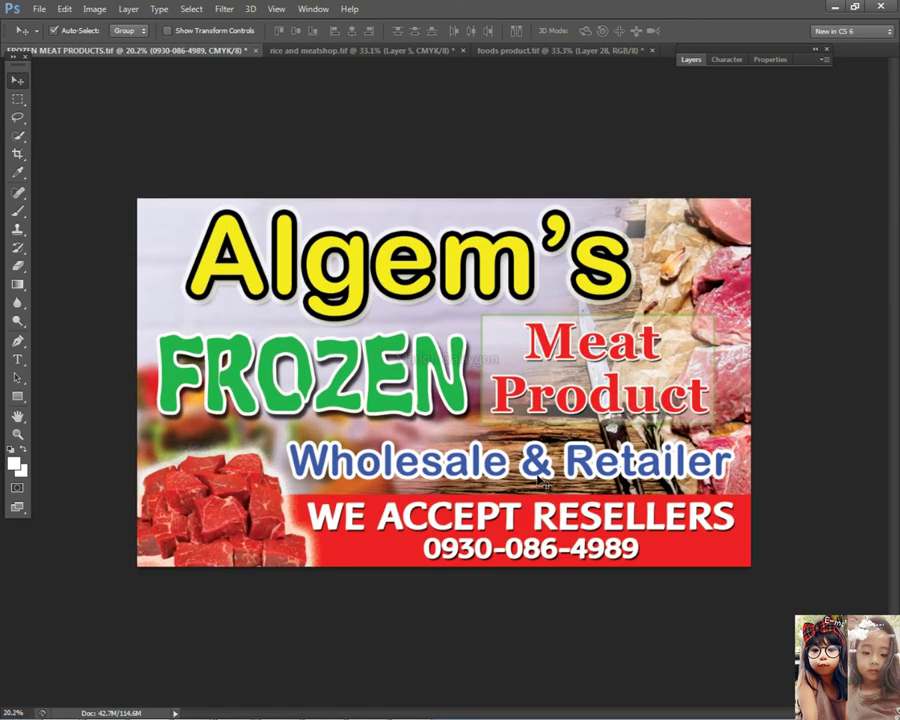
{"action": "right_click", "coordinate": [577, 462]}
{"action": "left_click", "coordinate": [590, 470]}
{"action": "right_click", "coordinate": [632, 464]}
{"action": "left_click", "coordinate": [640, 474]}
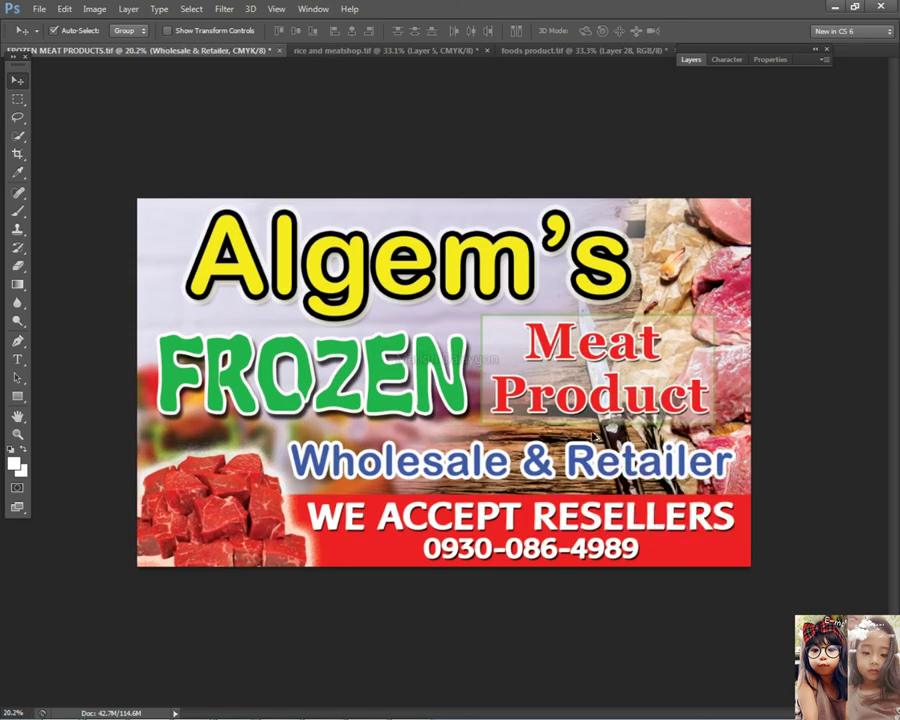
{"action": "scroll", "coordinate": [320, 488], "scroll_direction": "down", "scroll_amount": 2}
{"action": "right_click", "coordinate": [380, 348]}
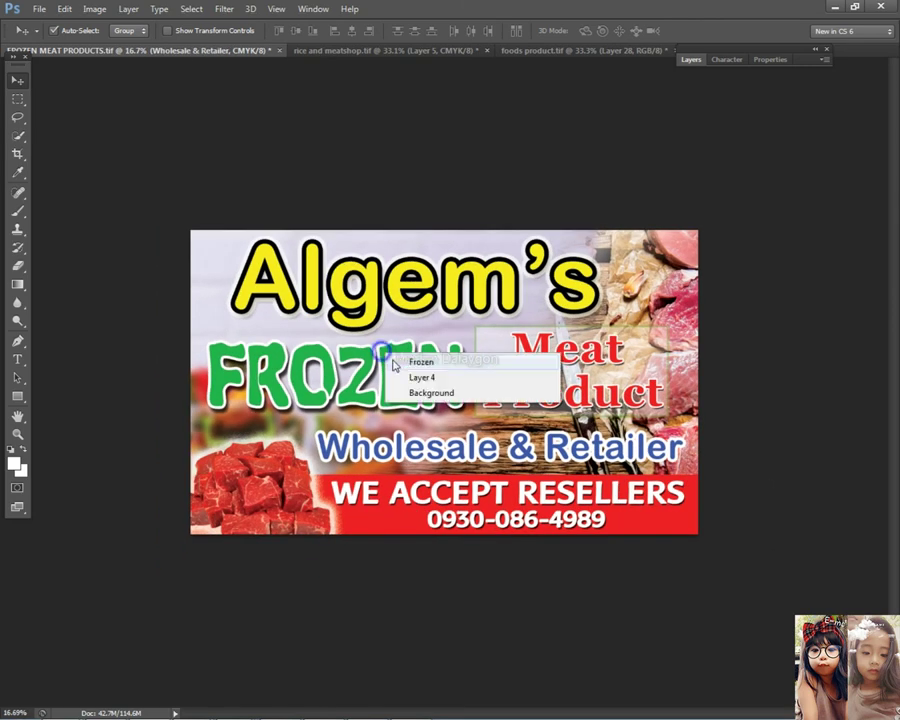
{"action": "right_click", "coordinate": [408, 278]}
{"action": "left_click", "coordinate": [412, 284]}
{"action": "right_click", "coordinate": [375, 364]}
{"action": "left_click", "coordinate": [385, 371]}
{"action": "right_click", "coordinate": [434, 280]}
{"action": "left_click", "coordinate": [466, 288]}
{"action": "scroll", "coordinate": [495, 276], "scroll_direction": "up", "scroll_amount": 1}
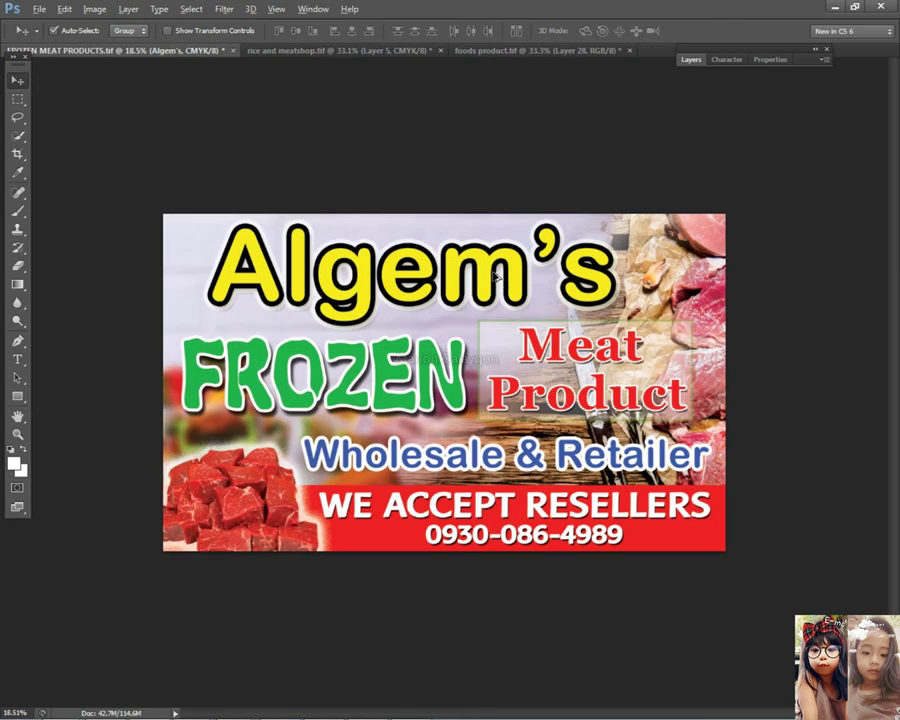
- Save the latest changes to the banner file
{"action": "key", "text": "ctrl+s"}
{"action": "left_click", "coordinate": [38, 9]}
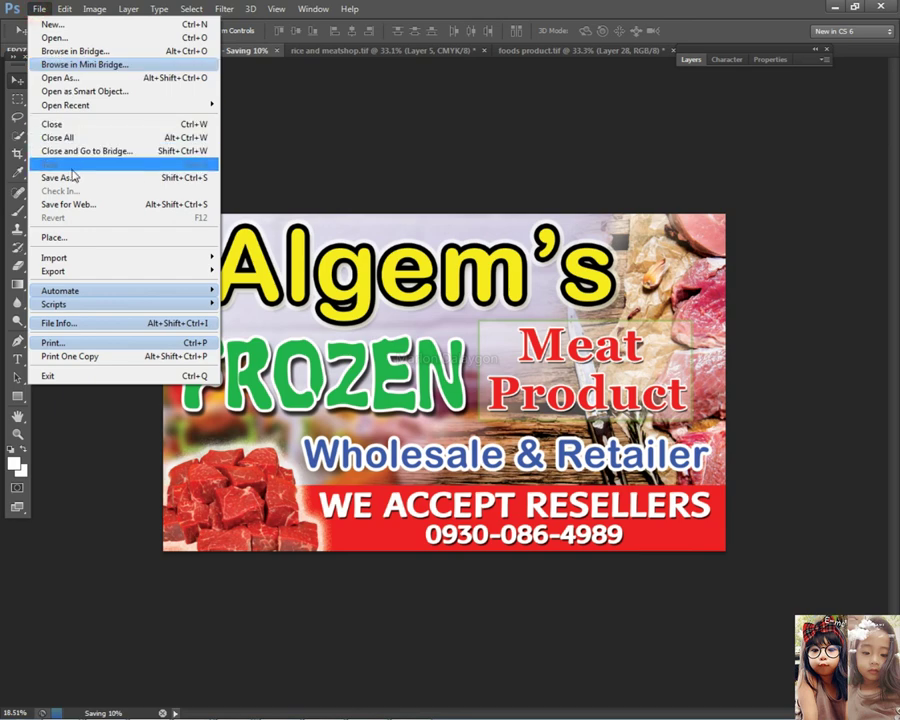
{"action": "left_click", "coordinate": [388, 135]}
{"action": "scroll", "coordinate": [400, 162], "scroll_direction": "up", "scroll_amount": 1}
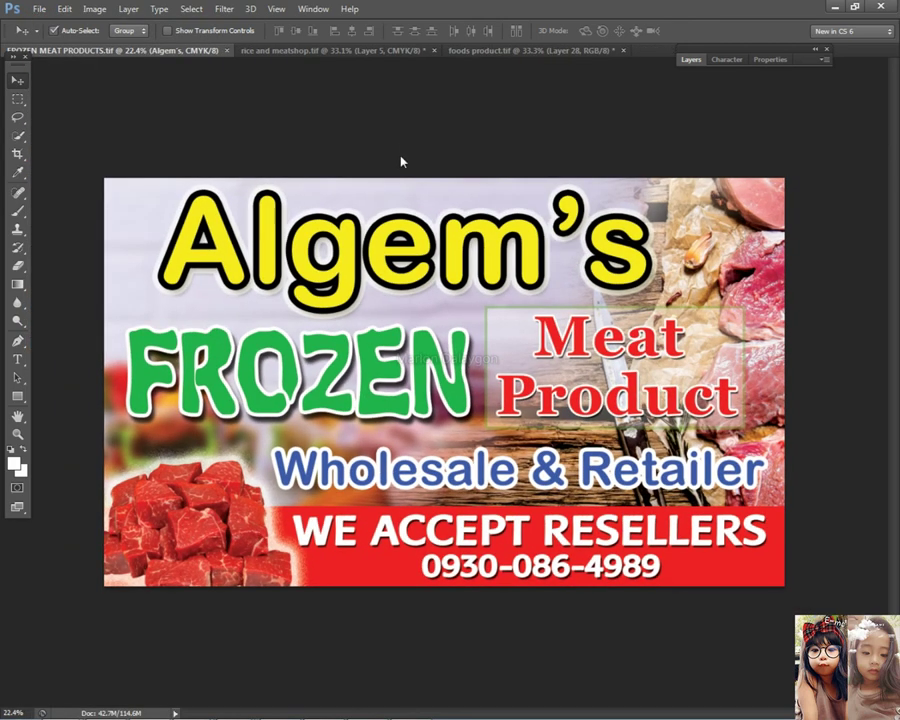
- Switch to Messenger in the browser, open the banner client's chat and send the copied screenshot of the Algem's banner
{"action": "key", "text": "alt+Tab"}
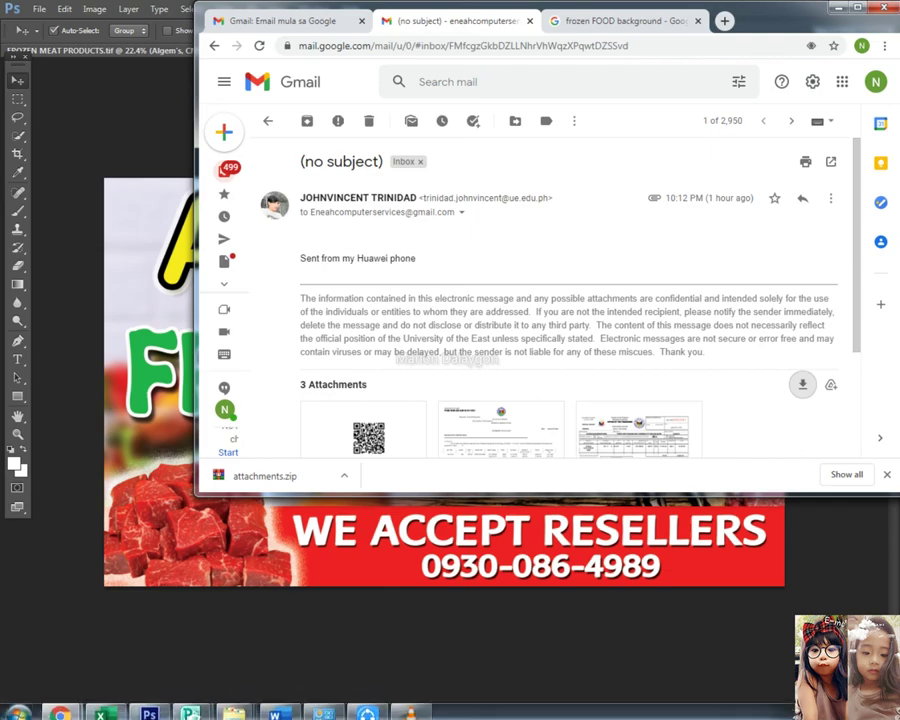
{"action": "mouse_move", "coordinate": [61, 712]}
{"action": "left_click", "coordinate": [90, 610]}
{"action": "left_click", "coordinate": [82, 13]}
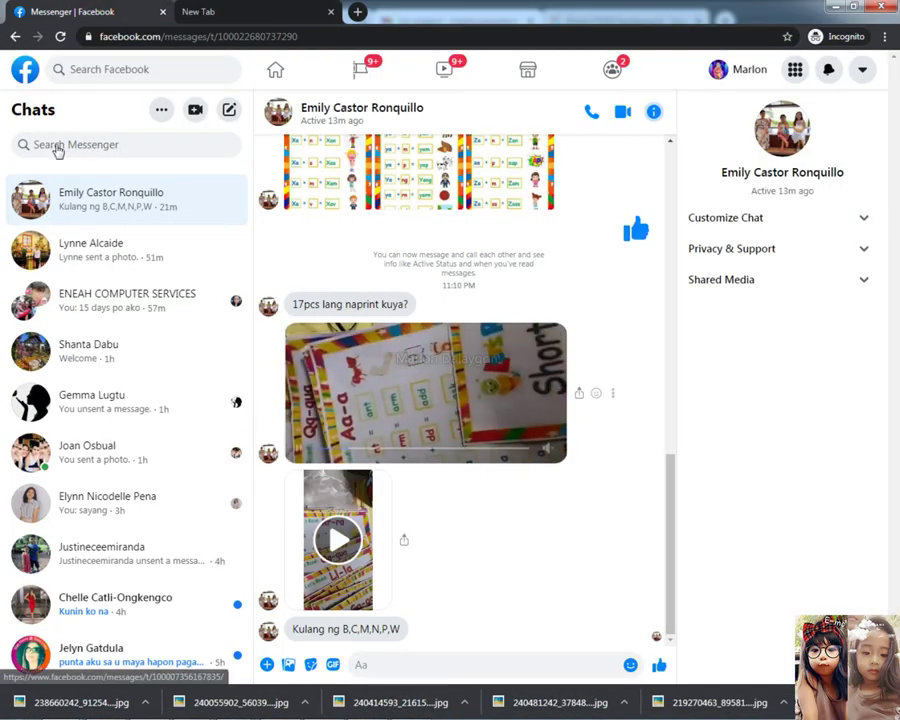
{"action": "left_click", "coordinate": [88, 257]}
{"action": "left_click", "coordinate": [88, 250]}
{"action": "left_click", "coordinate": [94, 350]}
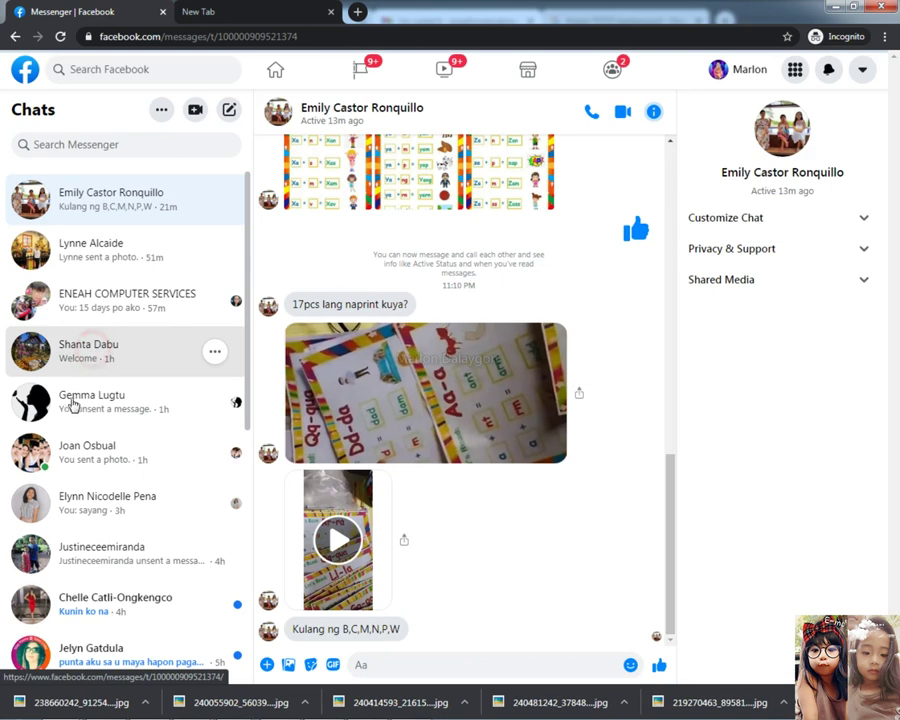
{"action": "left_click", "coordinate": [100, 400]}
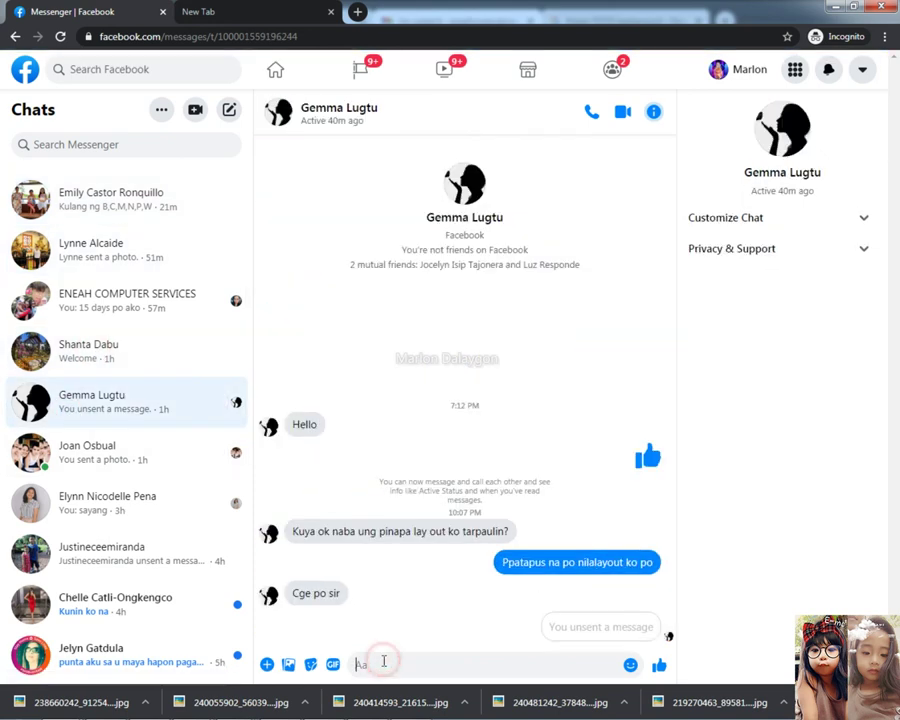
{"action": "key", "text": "ctrl+v"}
{"action": "key", "text": "Return"}
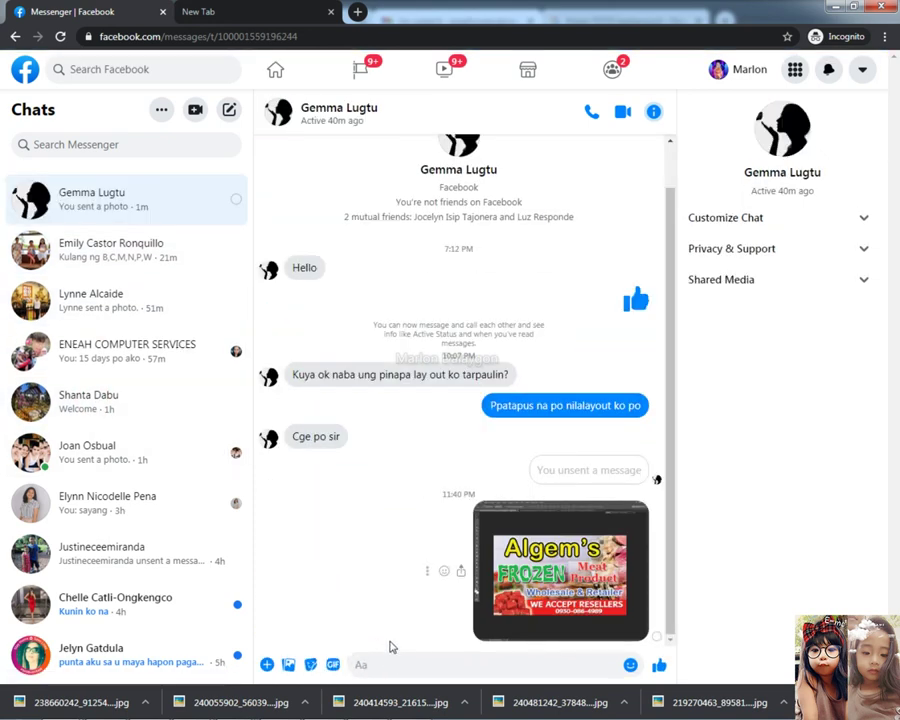
- Send the client the message "cencxa na po now lang natapos" in lowercase
{"action": "type", "text": "CE"}
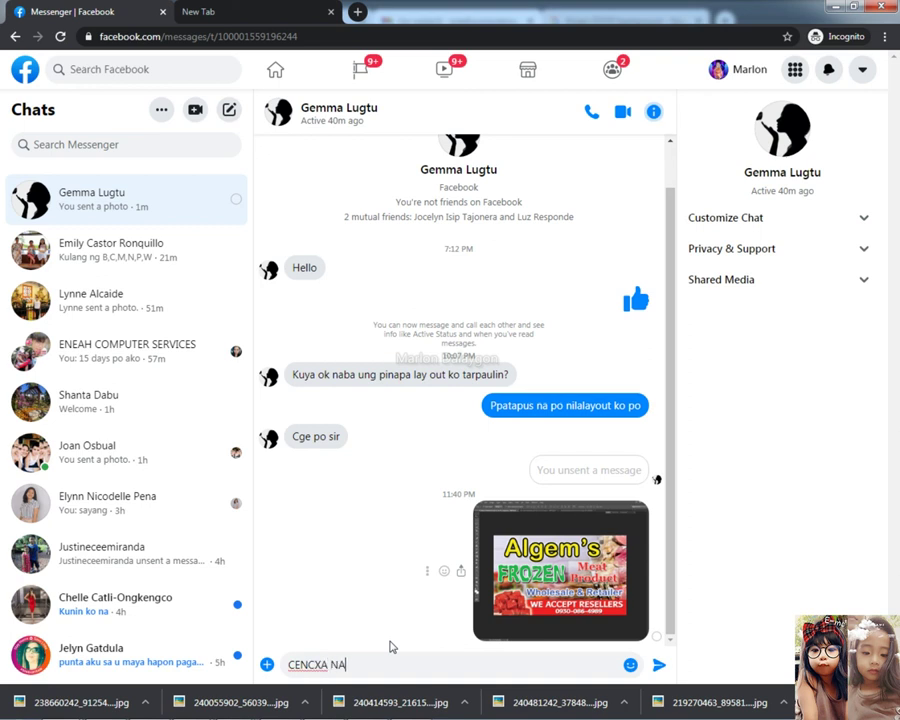
{"action": "type", "text": "NCXA"}
{"action": "key", "text": "BackSpace"}
{"action": "key", "text": "BackSpace"}
{"action": "key", "text": "BackSpace"}
{"action": "key", "text": "BackSpace"}
{"action": "key", "text": "BackSpace"}
{"action": "key", "text": "BackSpace"}
{"action": "type", "text": "x"}
{"action": "type", "text": "encxa na"}
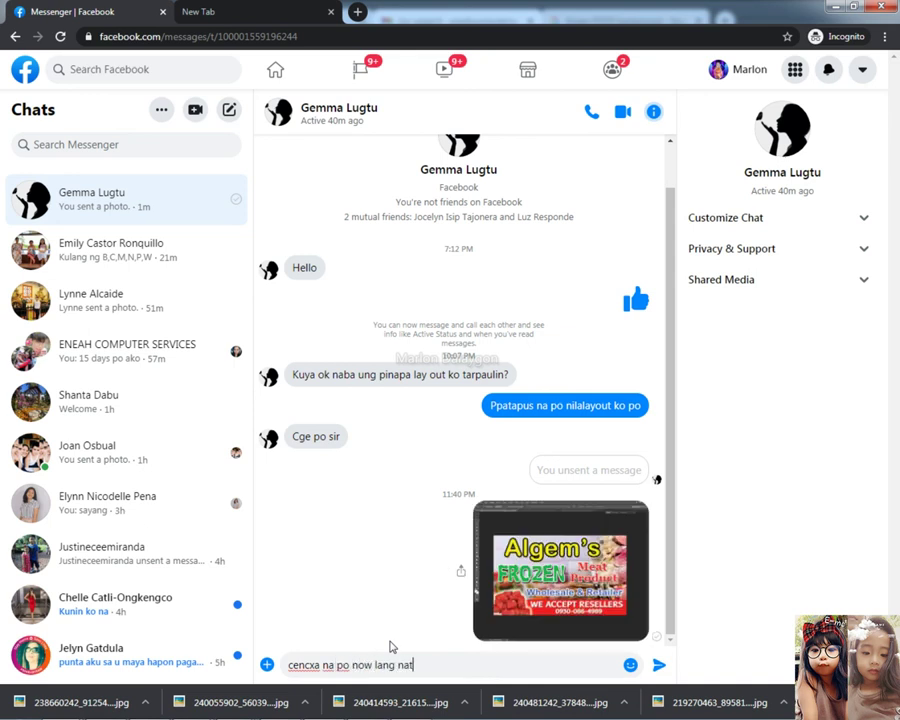
{"action": "type", "text": "os"}
{"action": "key", "text": "Return"}
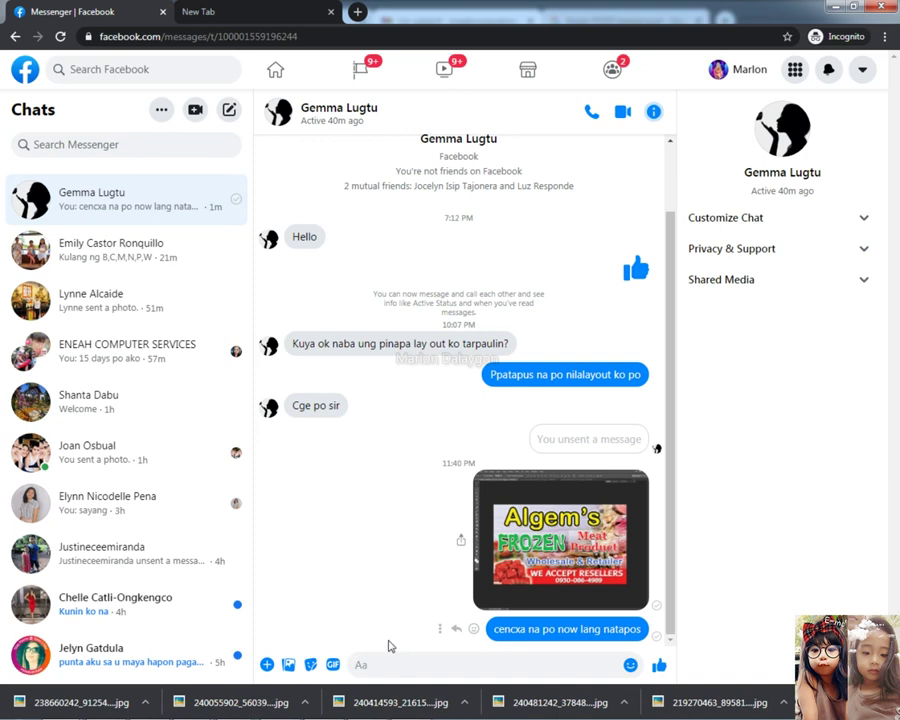
- Send the client the message "pacheck po salamat po" and return to the banner in Photoshop
{"action": "type", "text": "pacheck po salamat po"}
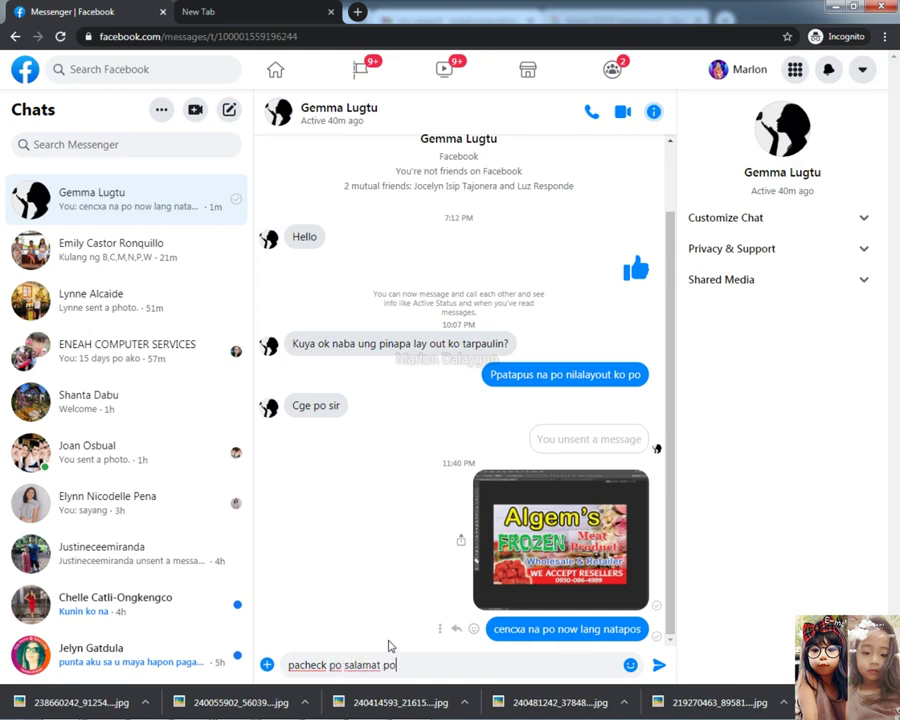
{"action": "key", "text": "Return"}
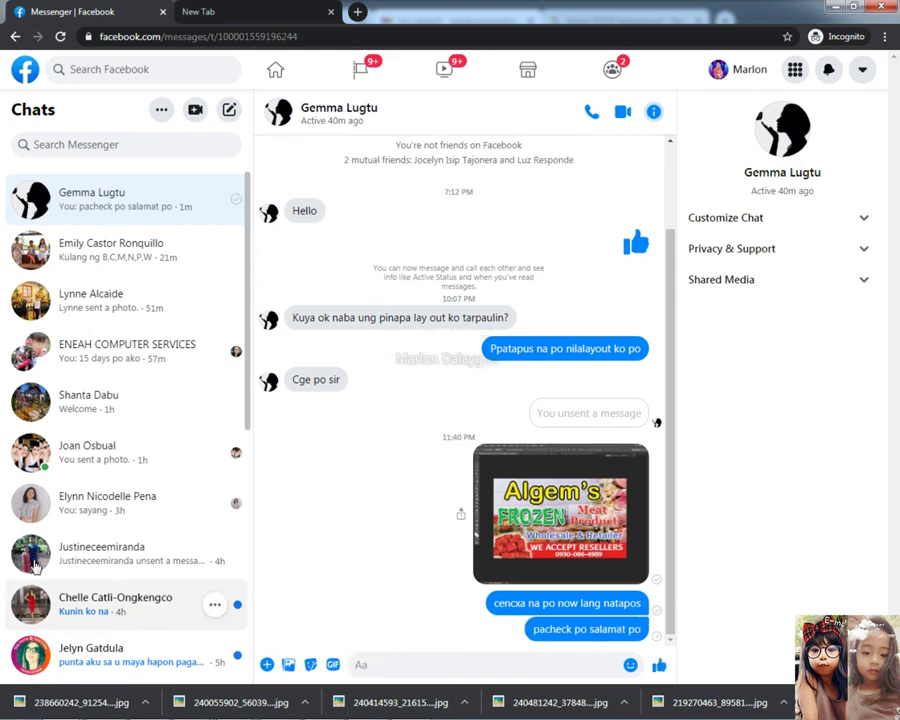
{"action": "left_click", "coordinate": [834, 7]}
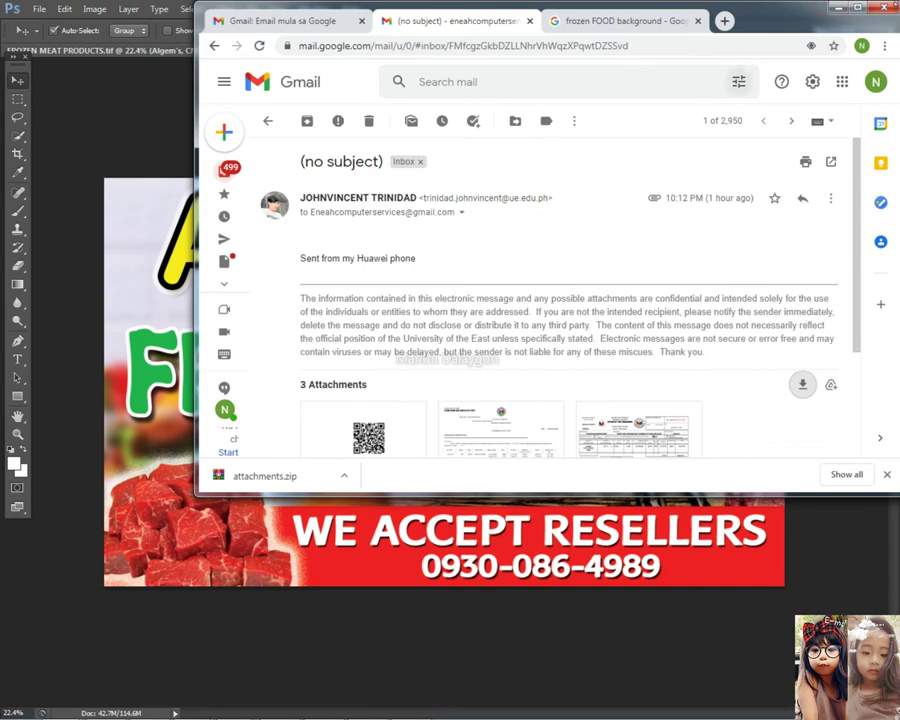
{"action": "left_click", "coordinate": [836, 9]}
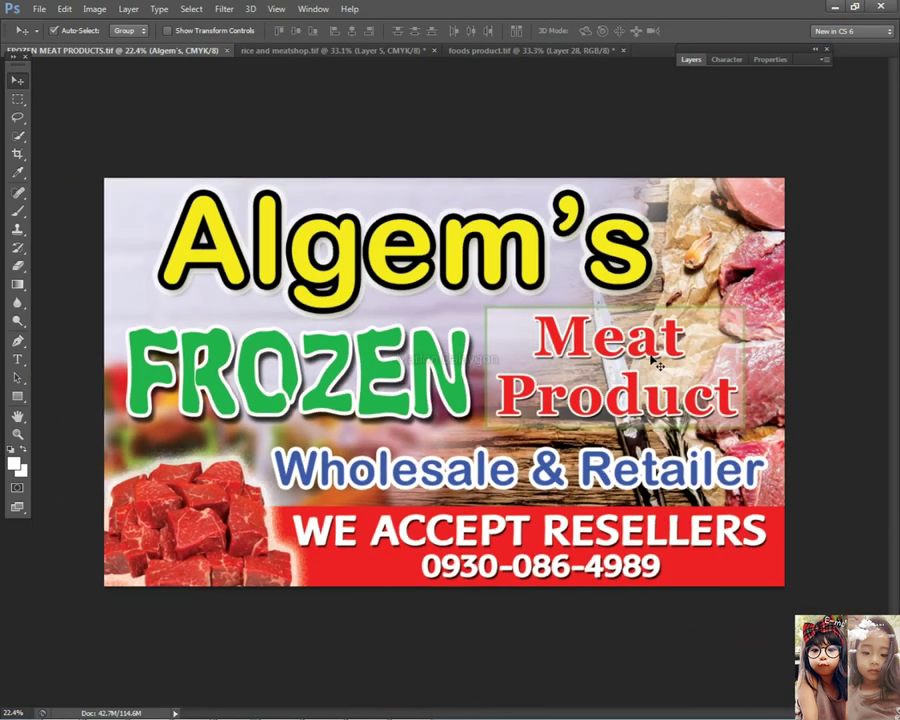
{"action": "key", "text": "ctrl+plus"}
{"action": "key", "text": "ctrl+minus"}
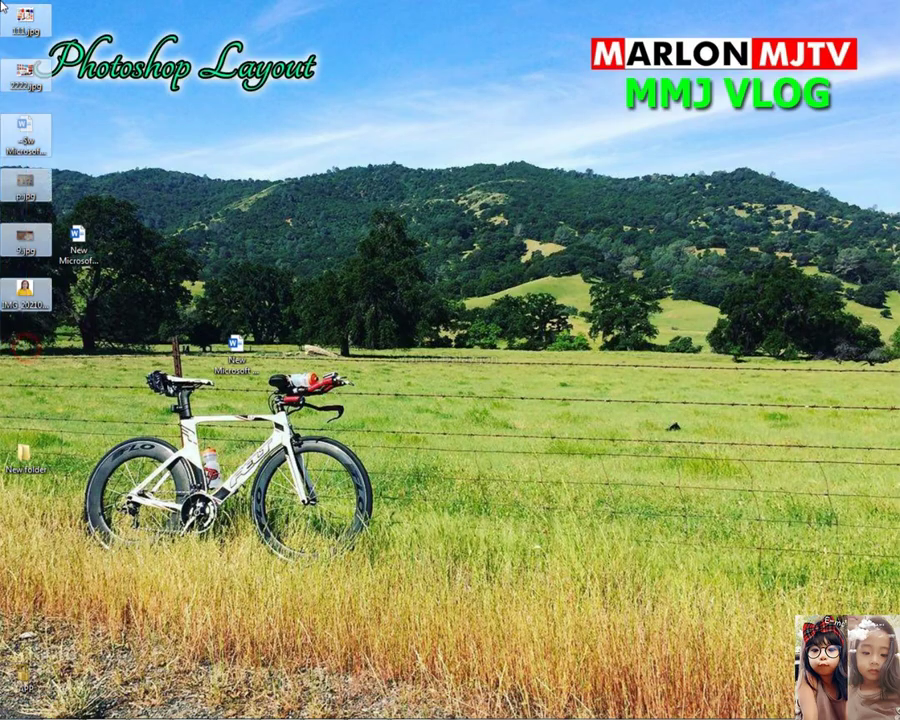
- Delete the selected image files and temporary Word file from the desktop
{"action": "key", "text": "Delete"}
{"action": "key", "text": "Return"}
- Try to delete New Microsoft Word Document (2).docx from the desktop
{"action": "left_click_drag", "start_coordinate": [139, 207], "coordinate": [53, 289]}
{"action": "key", "text": "Delete"}
{"action": "key", "text": "Return"}
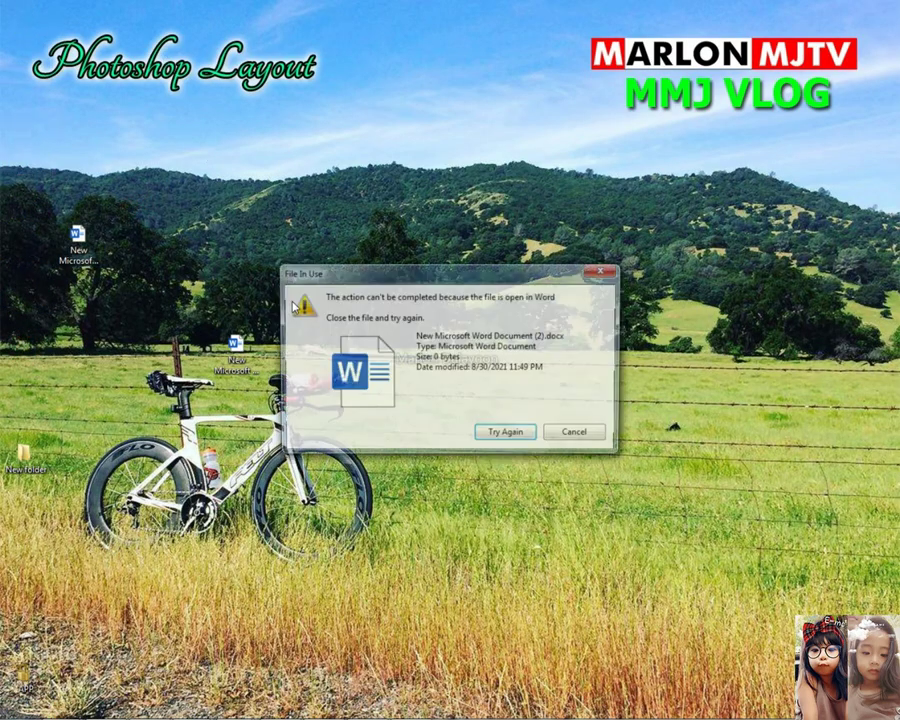
{"action": "left_click", "coordinate": [576, 433]}
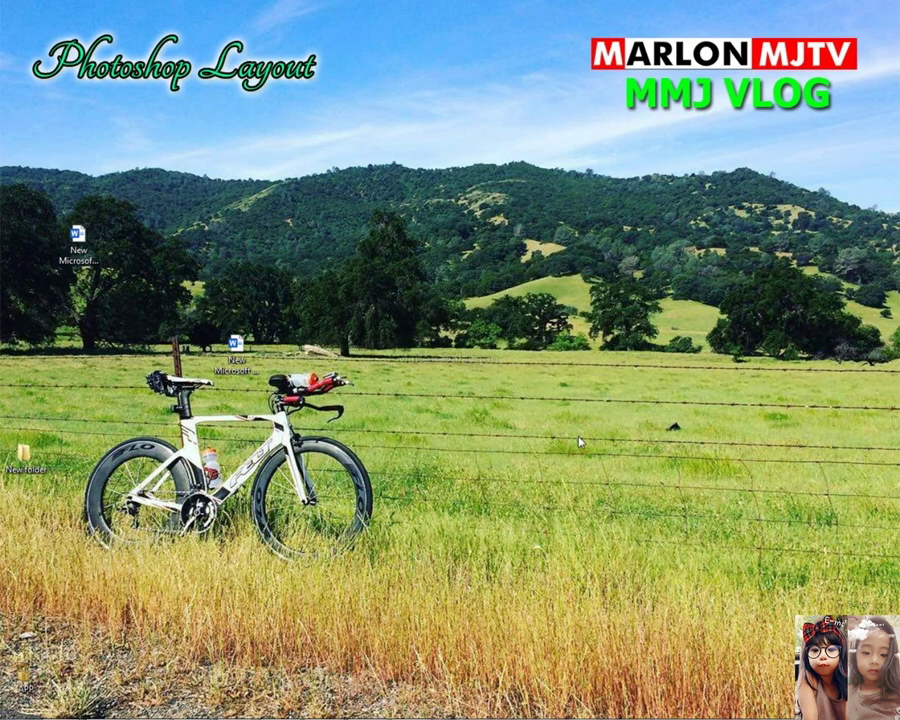